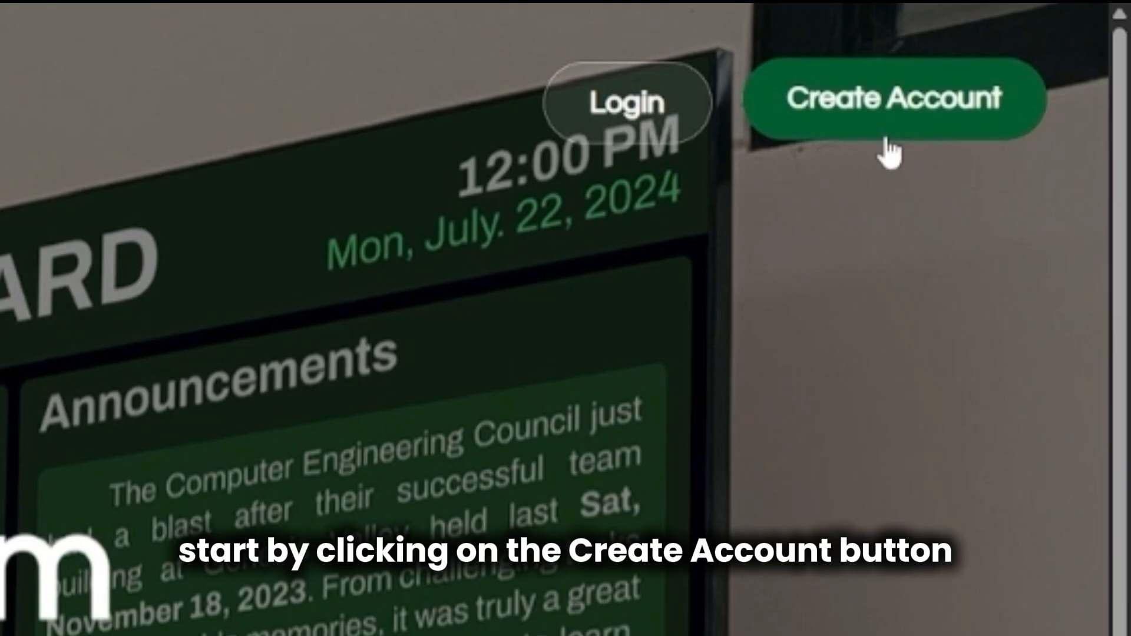
Start a new account and enter the user's full name in the Full Name field.
{"action": "left_click", "coordinate": [887, 142]}
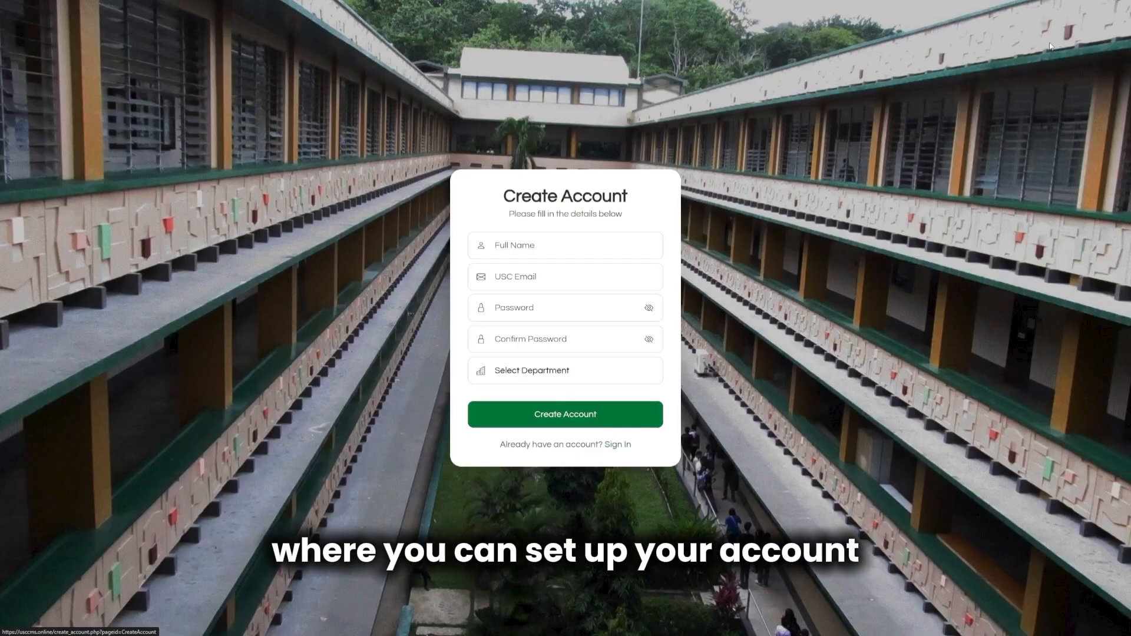
{"action": "left_click", "coordinate": [655, 250]}
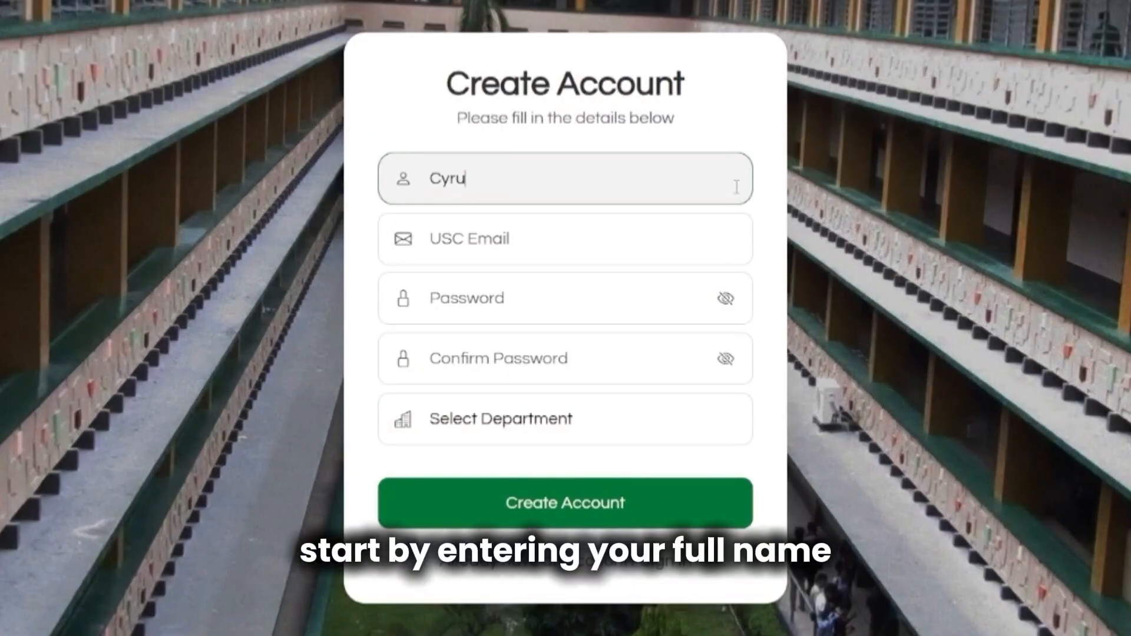
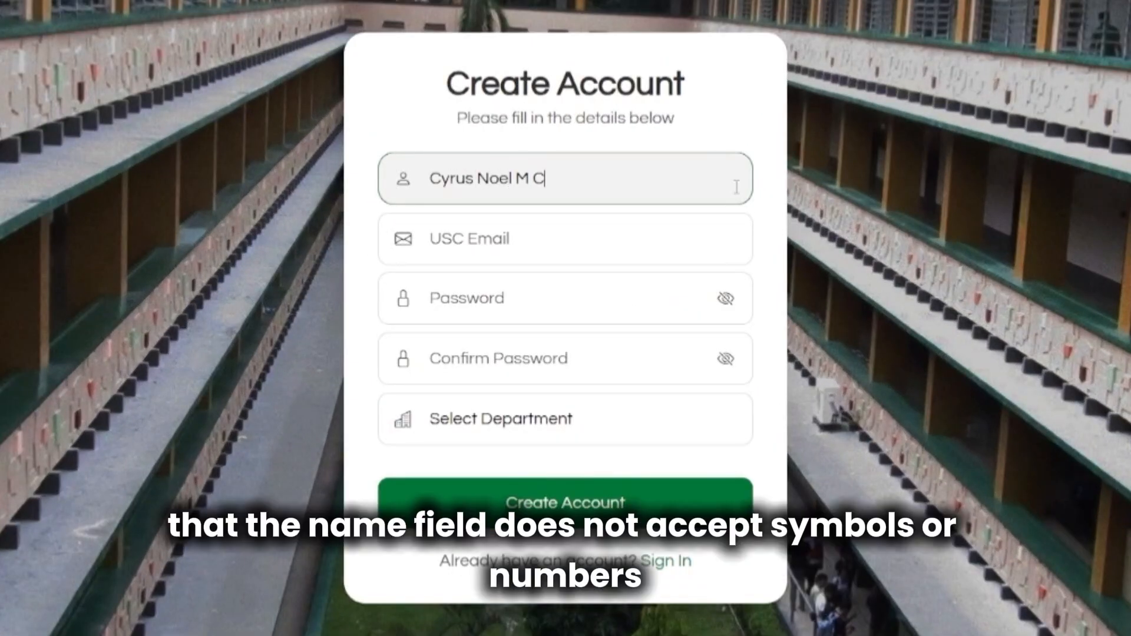
Enter a usc.edu.ph email address, replacing its local part with the 8-digit student number.
{"action": "left_click", "coordinate": [723, 242]}
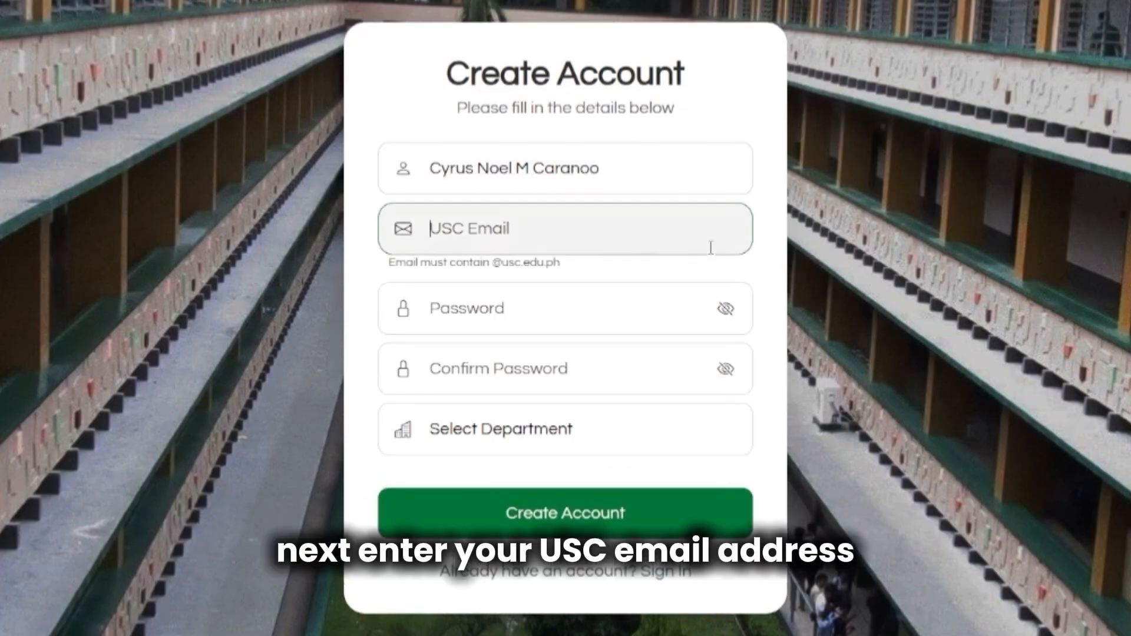
{"action": "left_click", "coordinate": [388, 269]}
{"action": "left_click_drag", "start_coordinate": [389, 263], "coordinate": [568, 272]}
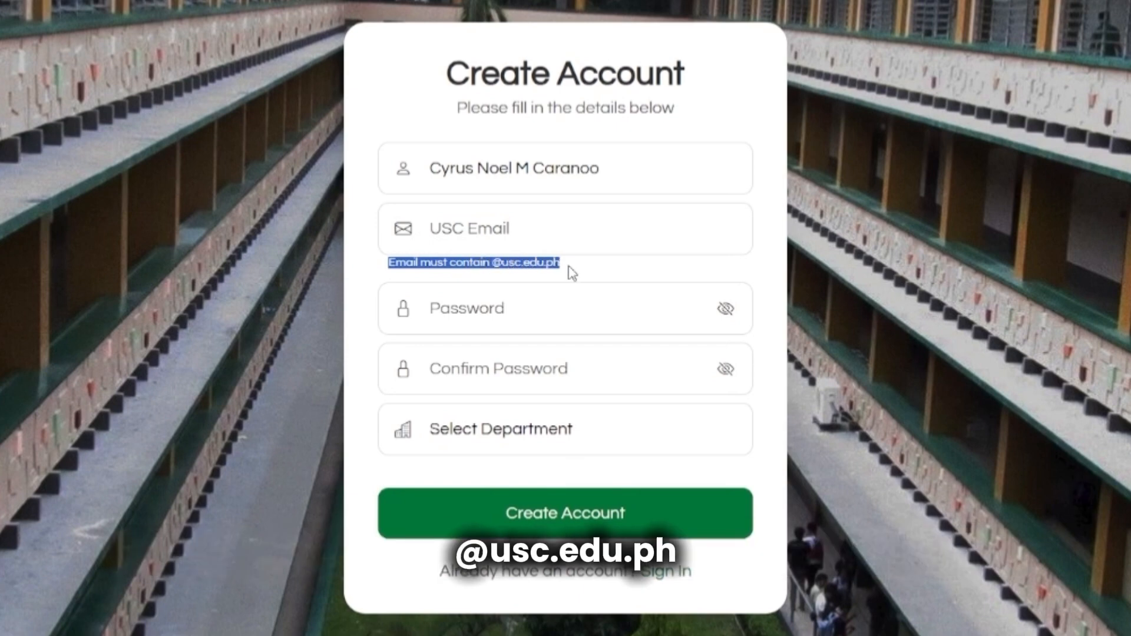
{"action": "left_click", "coordinate": [570, 272]}
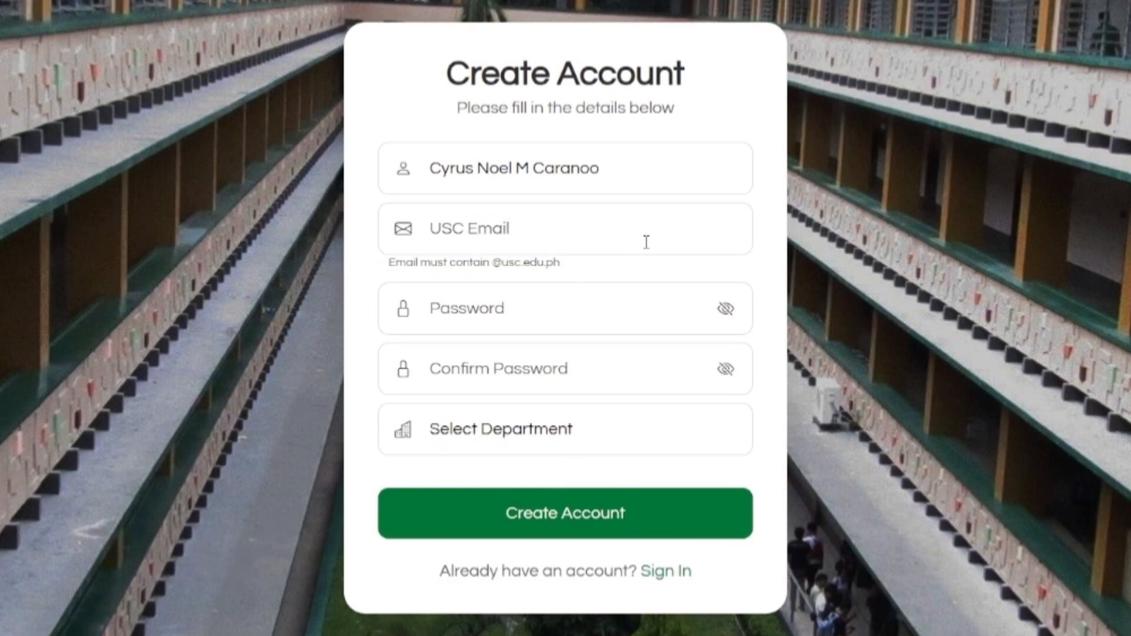
{"action": "left_click", "coordinate": [704, 228]}
{"action": "type", "text": "per"}
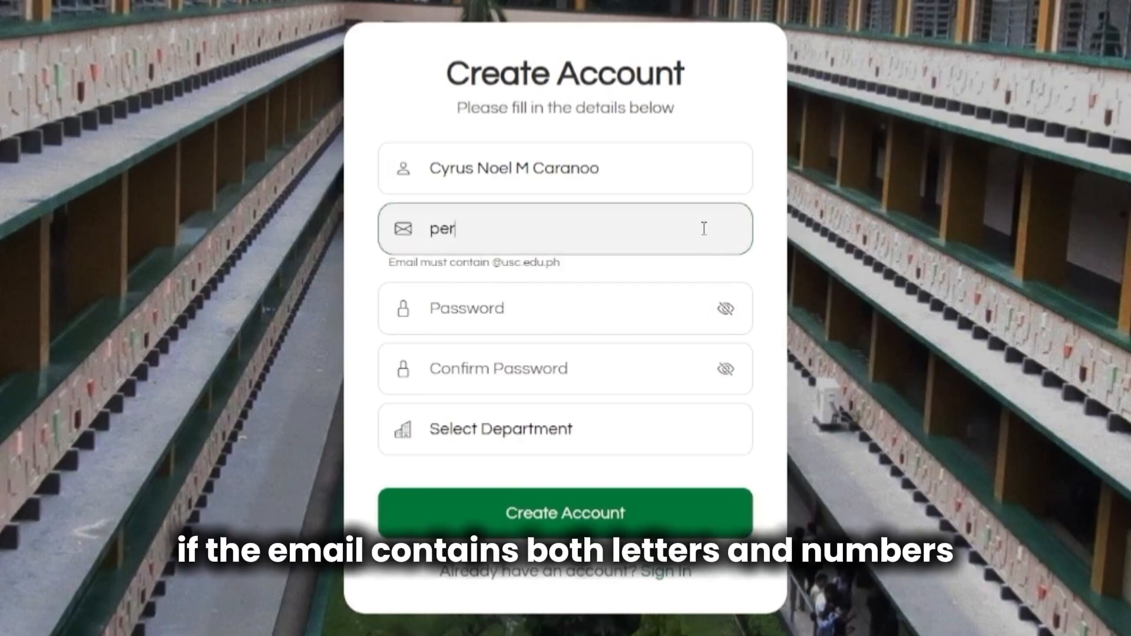
{"action": "type", "text": "son123@"}
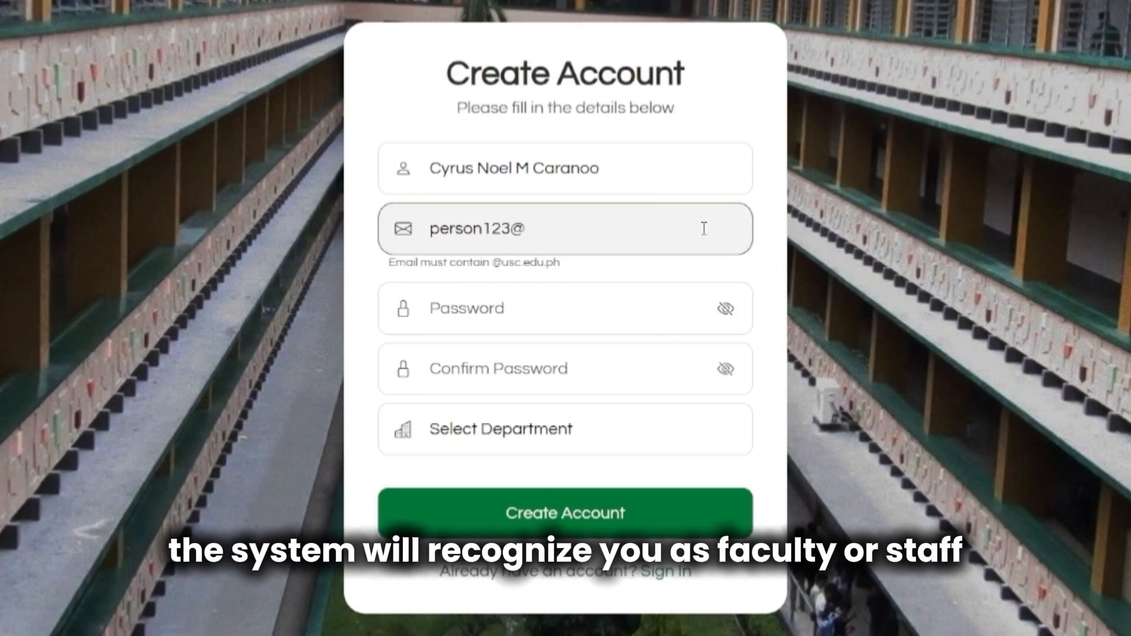
{"action": "type", "text": "us"}
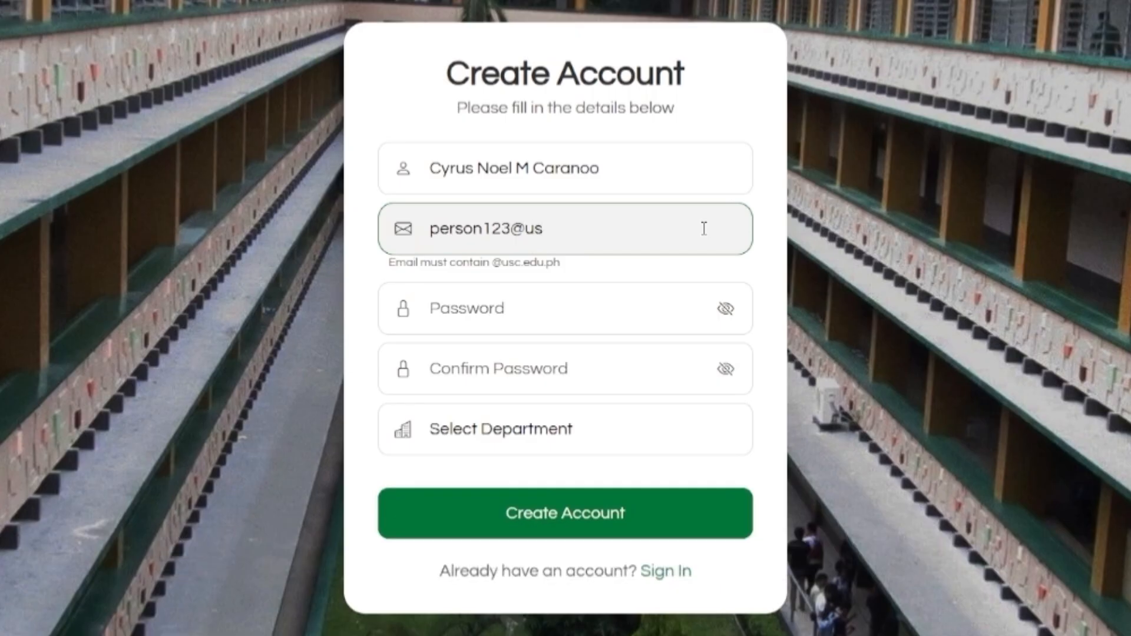
{"action": "type", "text": "c.edu.ph"}
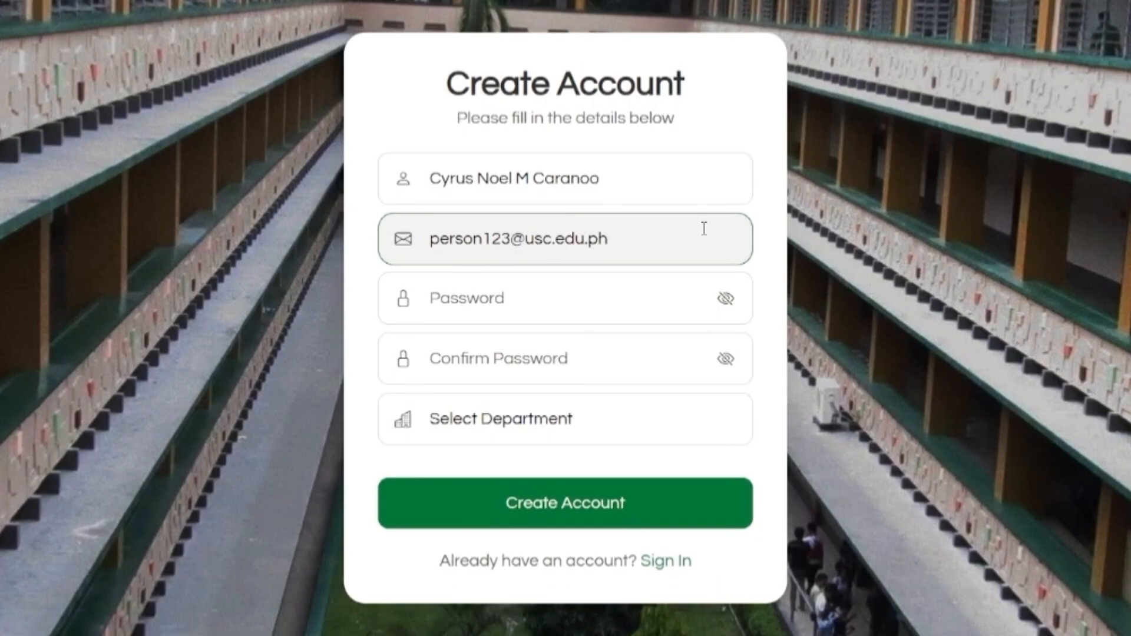
{"action": "mouse_move", "coordinate": [429, 238]}
{"action": "left_mouse_down"}
{"action": "mouse_move", "coordinate": [510, 238]}
{"action": "mouse_move", "coordinate": [428, 239]}
{"action": "left_mouse_up"}
{"action": "left_click", "coordinate": [510, 238]}
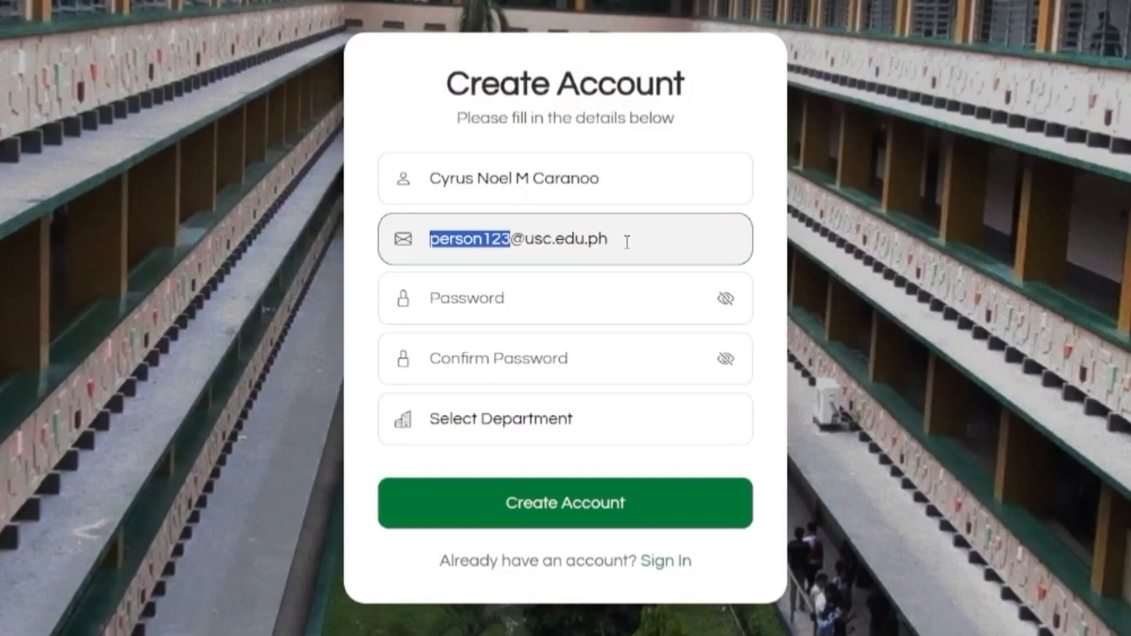
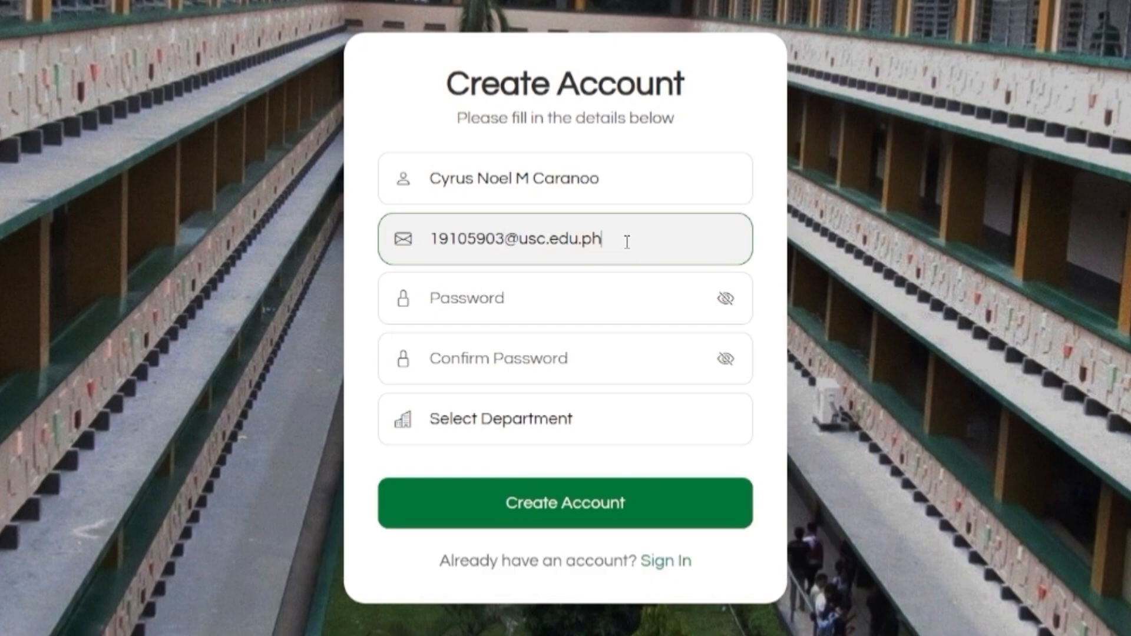
{"action": "left_click_drag", "start_coordinate": [627, 242], "coordinate": [428, 238]}
Enter a 6-character account password in the Password field and show it unmasked.
{"action": "left_click", "coordinate": [428, 238]}
{"action": "left_click", "coordinate": [434, 297]}
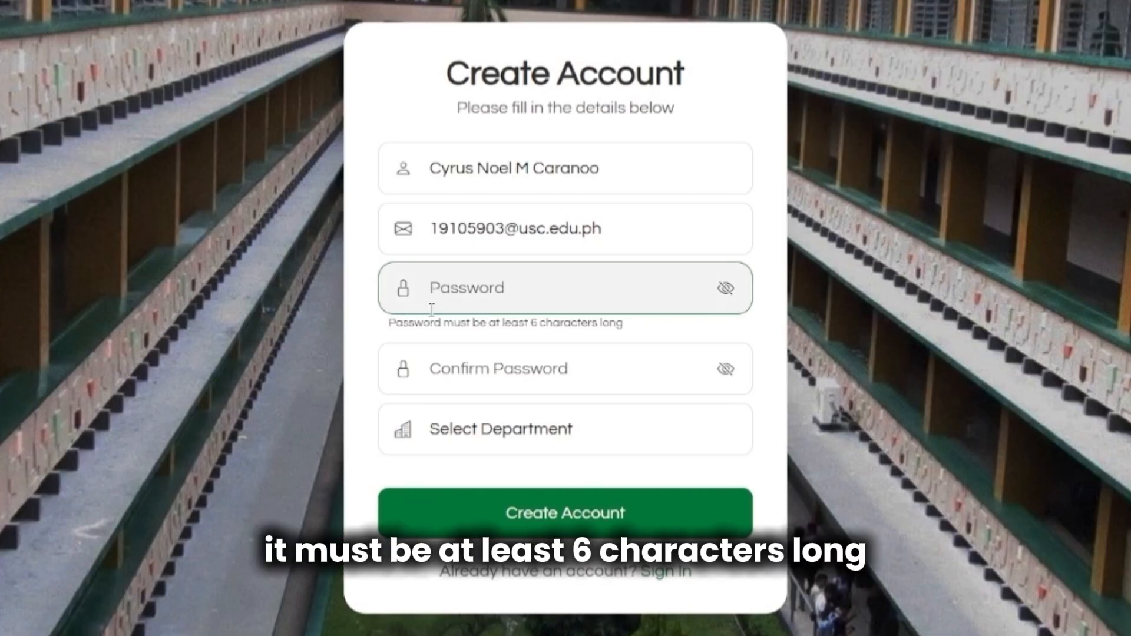
{"action": "left_click_drag", "start_coordinate": [387, 323], "coordinate": [634, 328]}
{"action": "left_click", "coordinate": [631, 327]}
{"action": "left_click_drag", "start_coordinate": [529, 323], "coordinate": [597, 323]}
{"action": "left_click", "coordinate": [597, 323]}
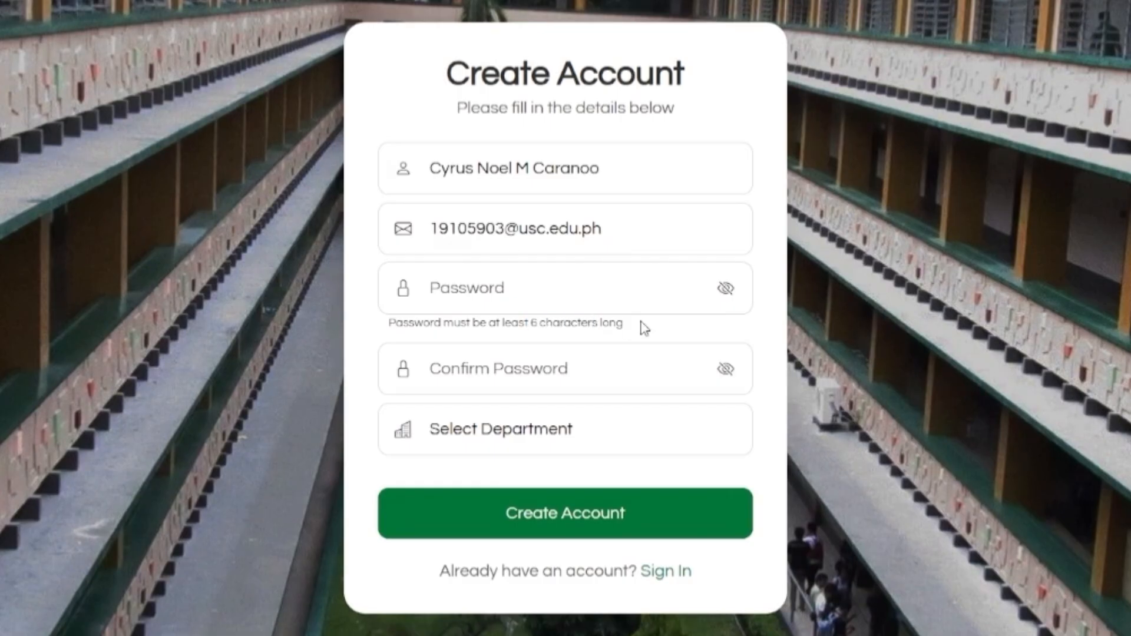
{"action": "left_click", "coordinate": [648, 295]}
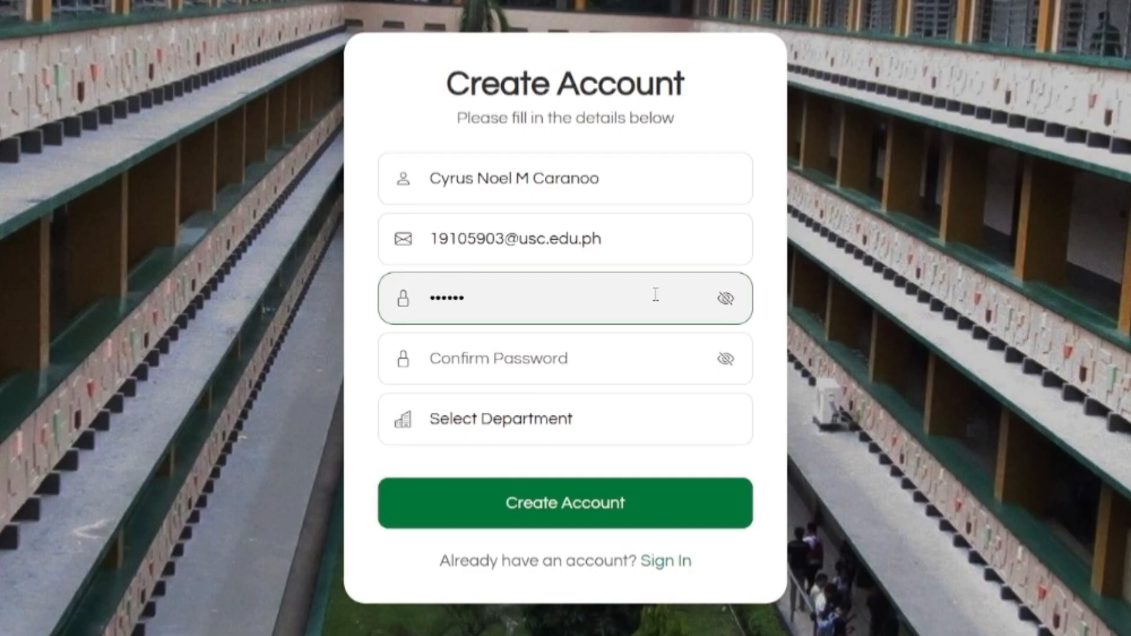
{"action": "left_click", "coordinate": [723, 302]}
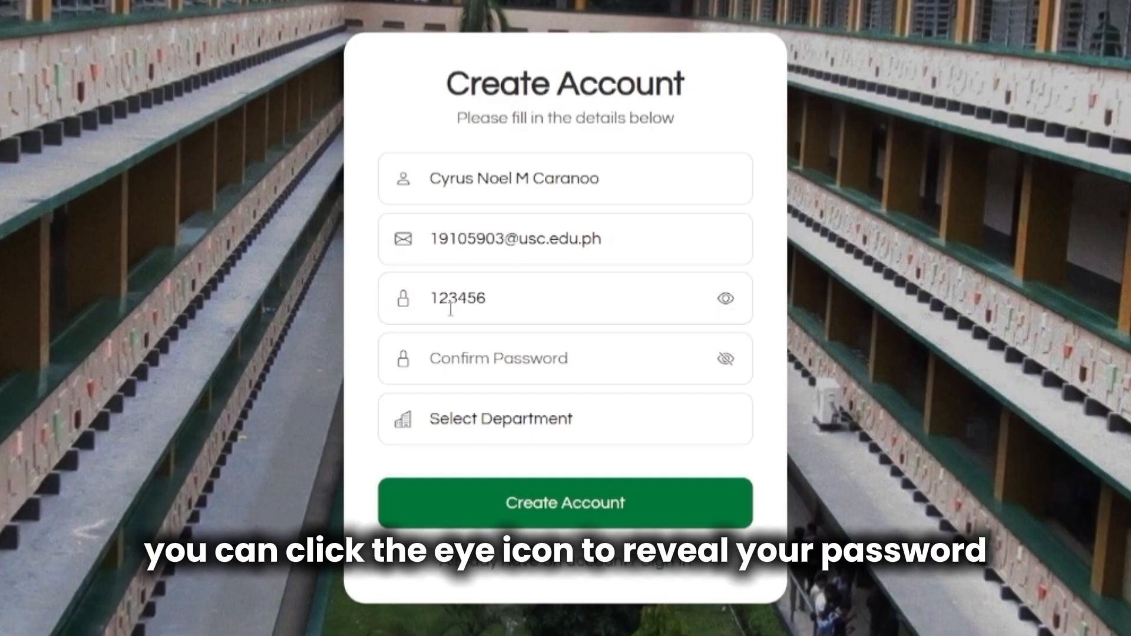
{"action": "left_click_drag", "start_coordinate": [434, 299], "coordinate": [484, 305]}
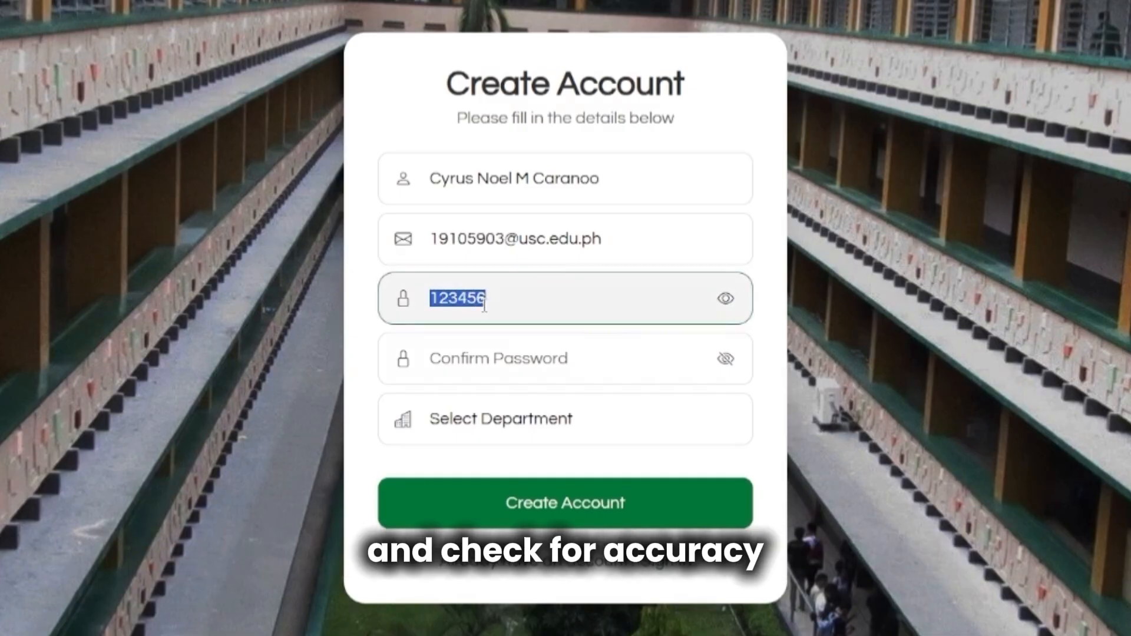
{"action": "left_click", "coordinate": [633, 302]}
Enter the same password in Confirm Password and show it unmasked.
{"action": "left_click", "coordinate": [622, 354]}
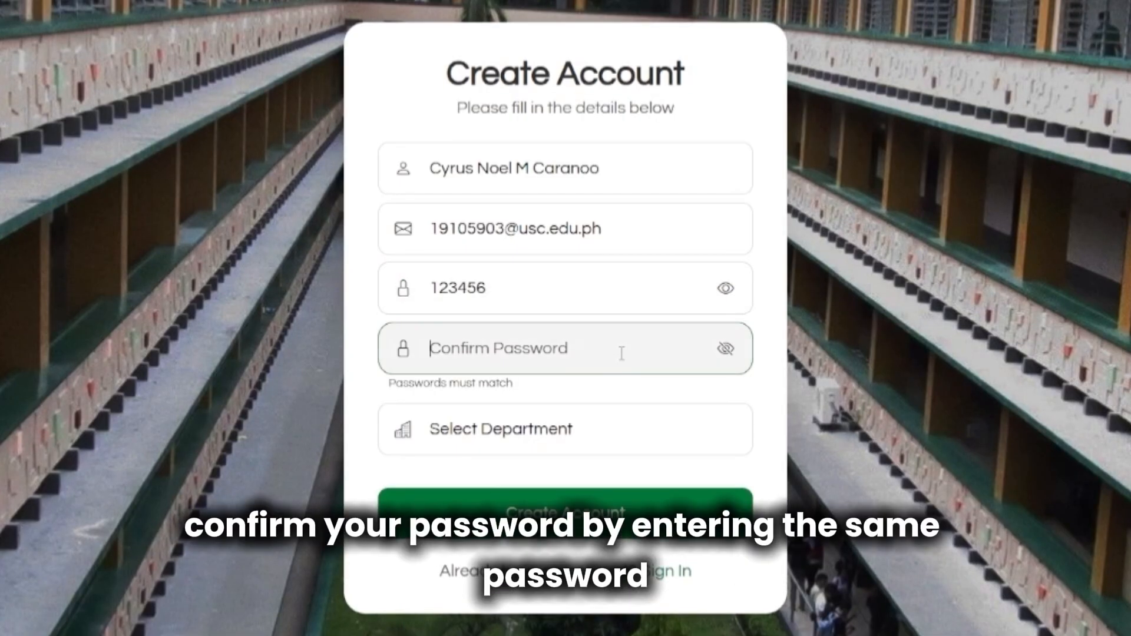
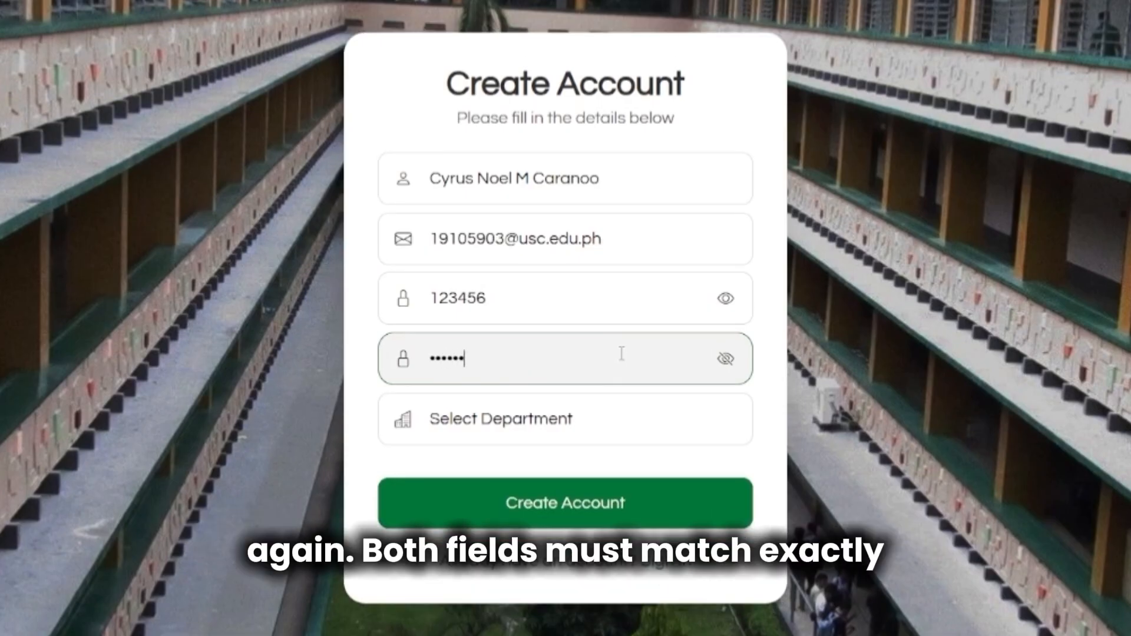
{"action": "left_click", "coordinate": [726, 360]}
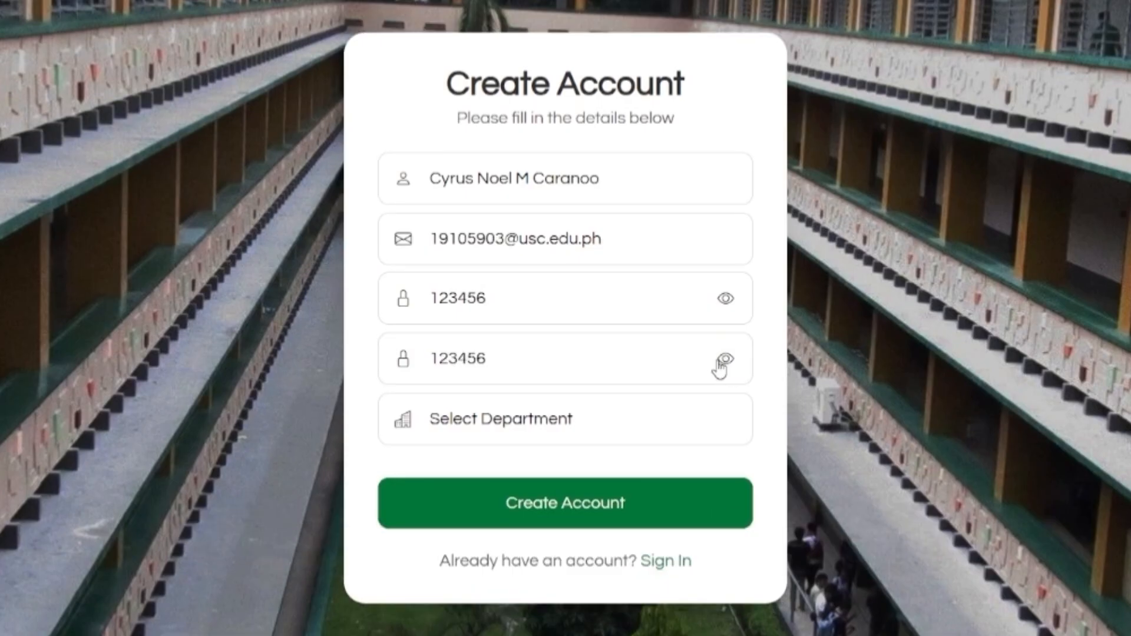
{"action": "left_click_drag", "start_coordinate": [425, 361], "coordinate": [492, 365]}
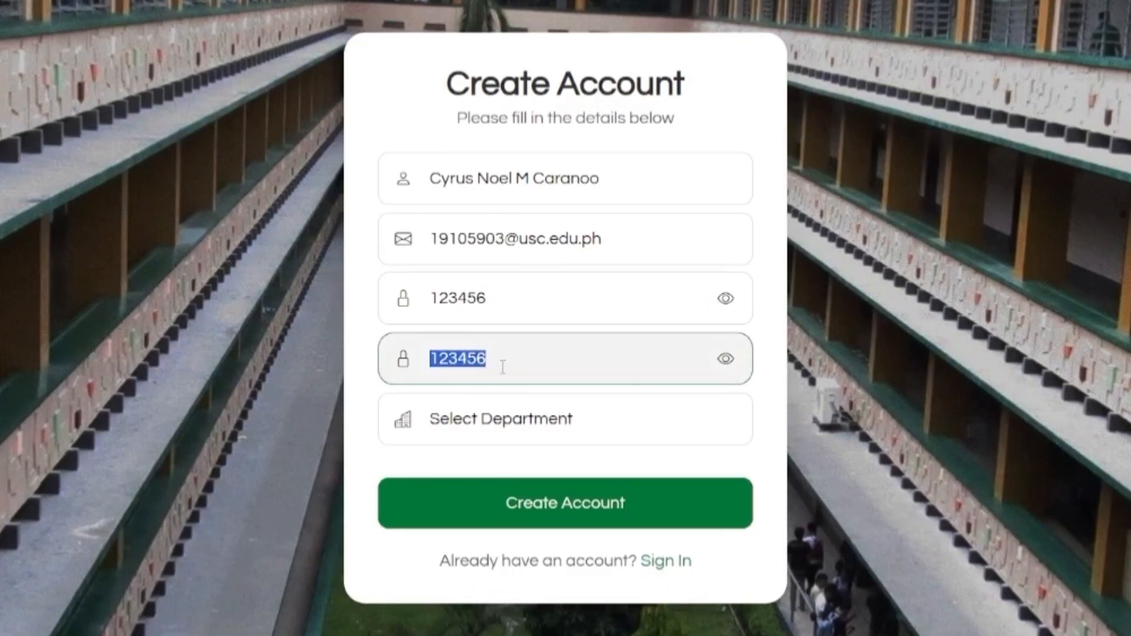
{"action": "left_click", "coordinate": [687, 360]}
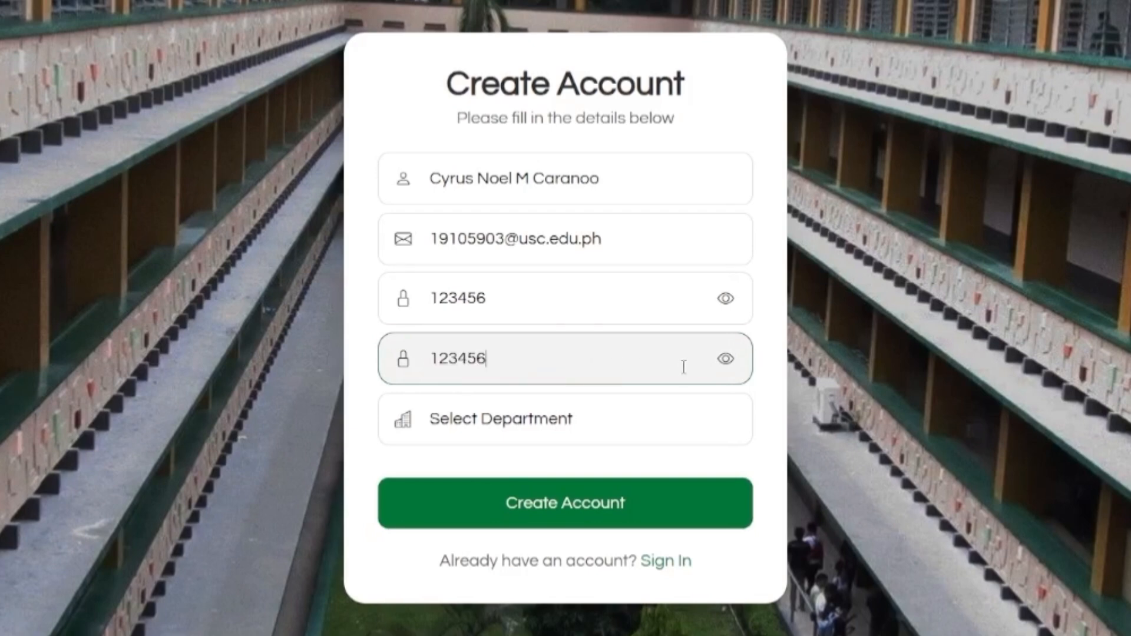
Choose Computer Engineering as the department and submit the new account.
{"action": "left_click", "coordinate": [680, 428]}
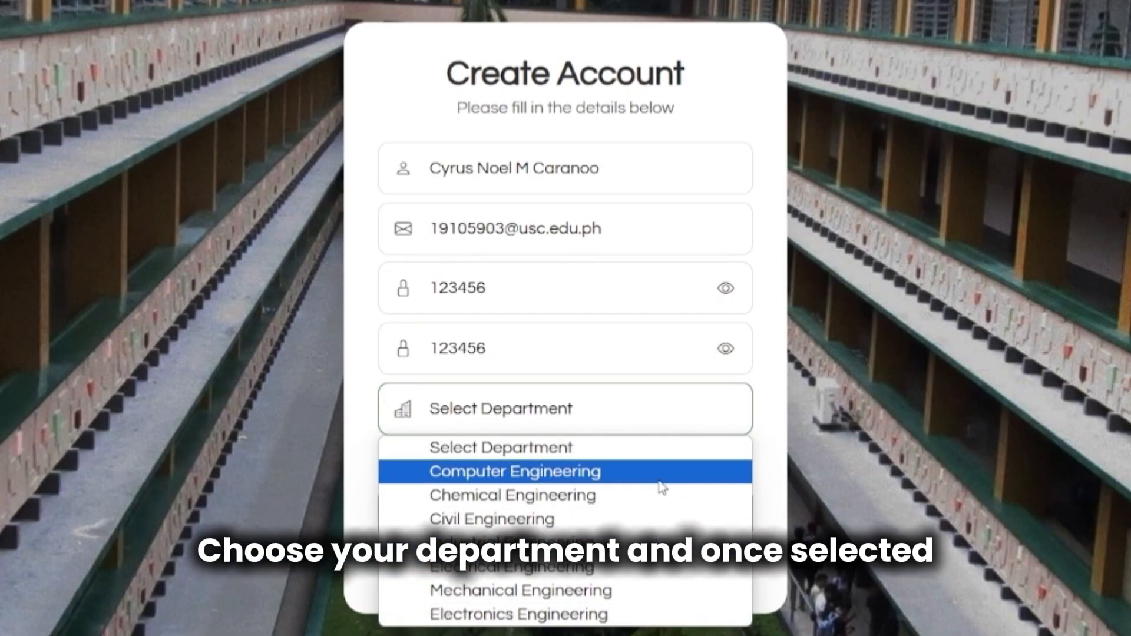
{"action": "left_click", "coordinate": [660, 479]}
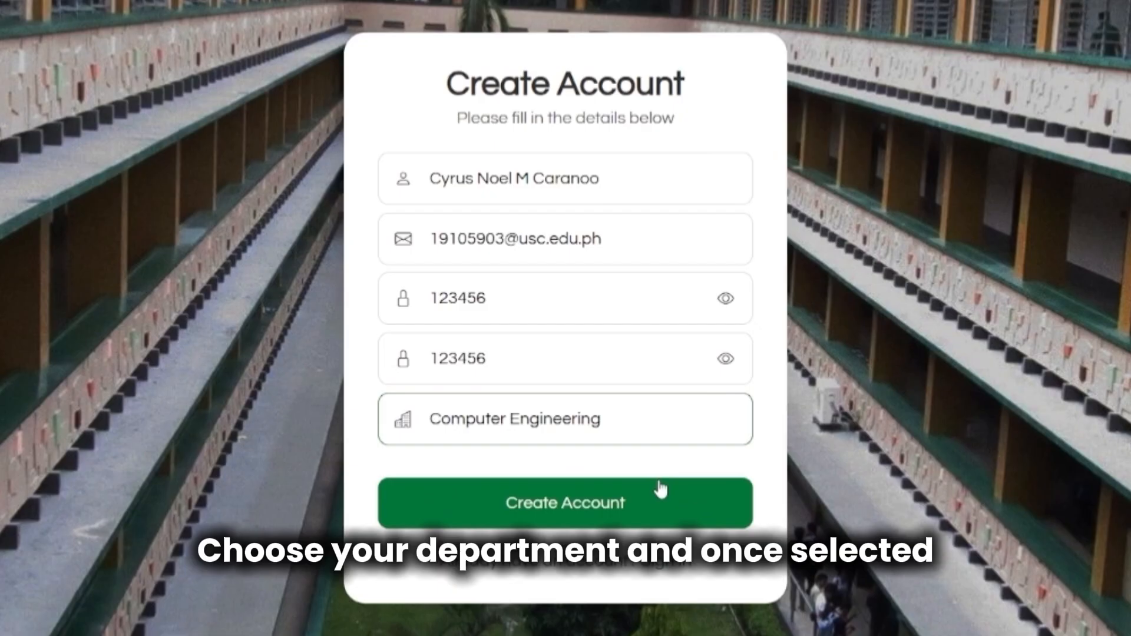
{"action": "left_click", "coordinate": [566, 523]}
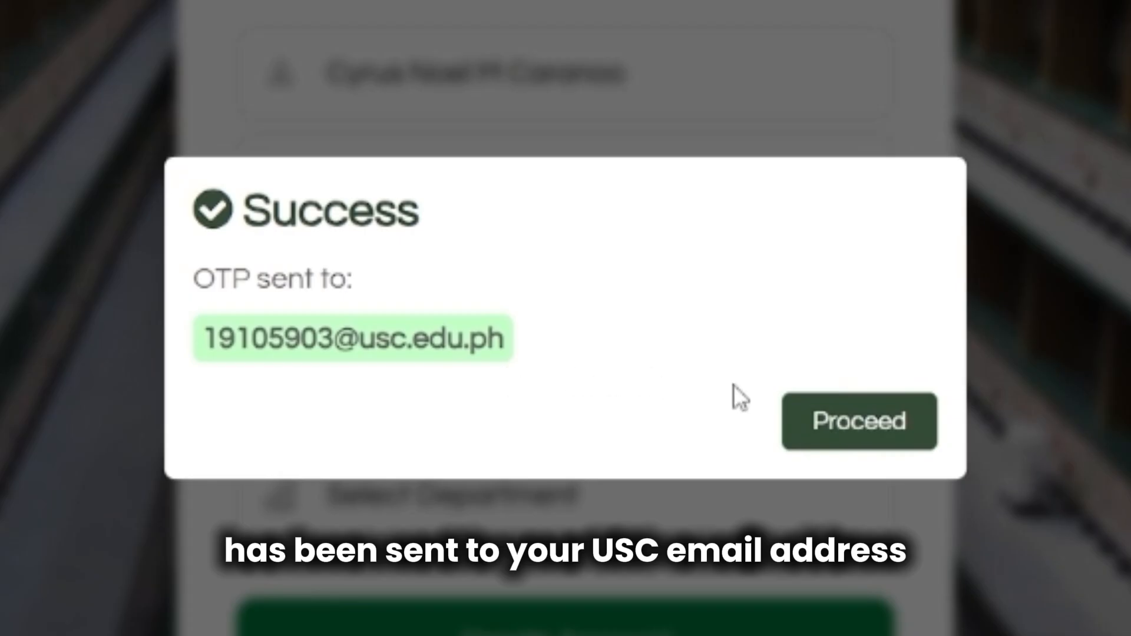
Proceed to Email Verification and focus the 6-digit OTP Code field.
{"action": "left_click", "coordinate": [855, 433]}
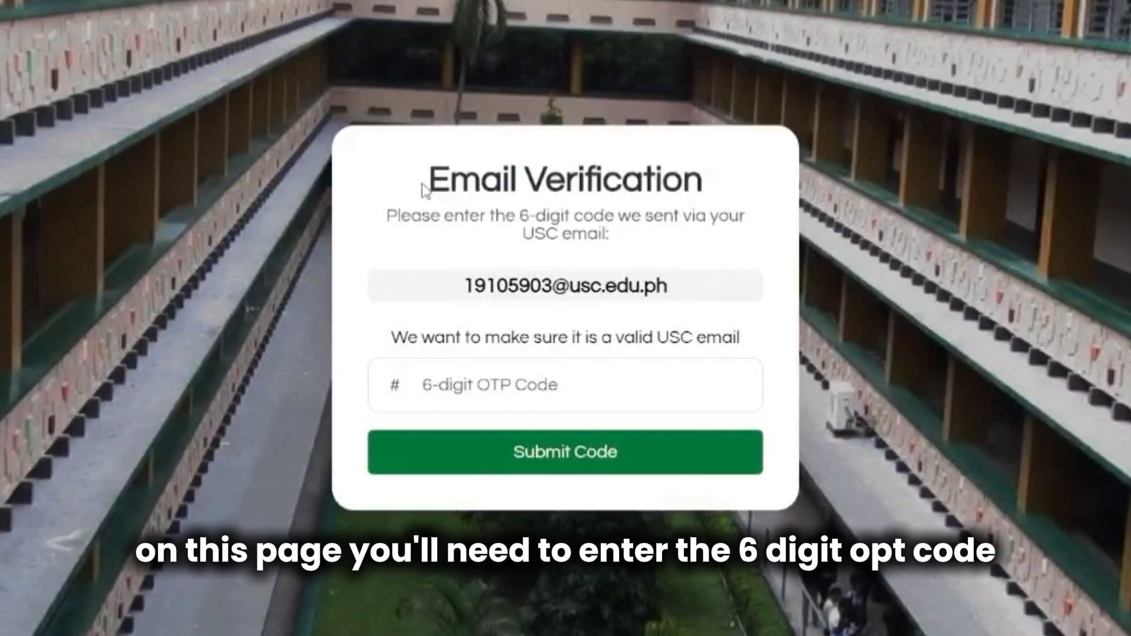
{"action": "left_click_drag", "start_coordinate": [422, 187], "coordinate": [750, 235]}
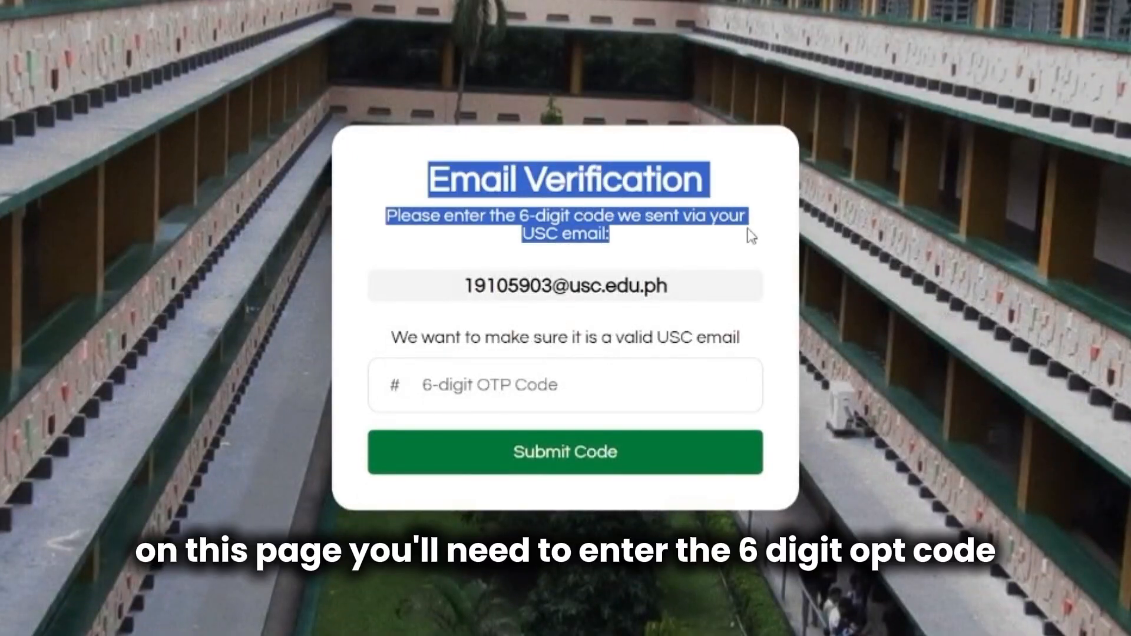
{"action": "left_click", "coordinate": [751, 236]}
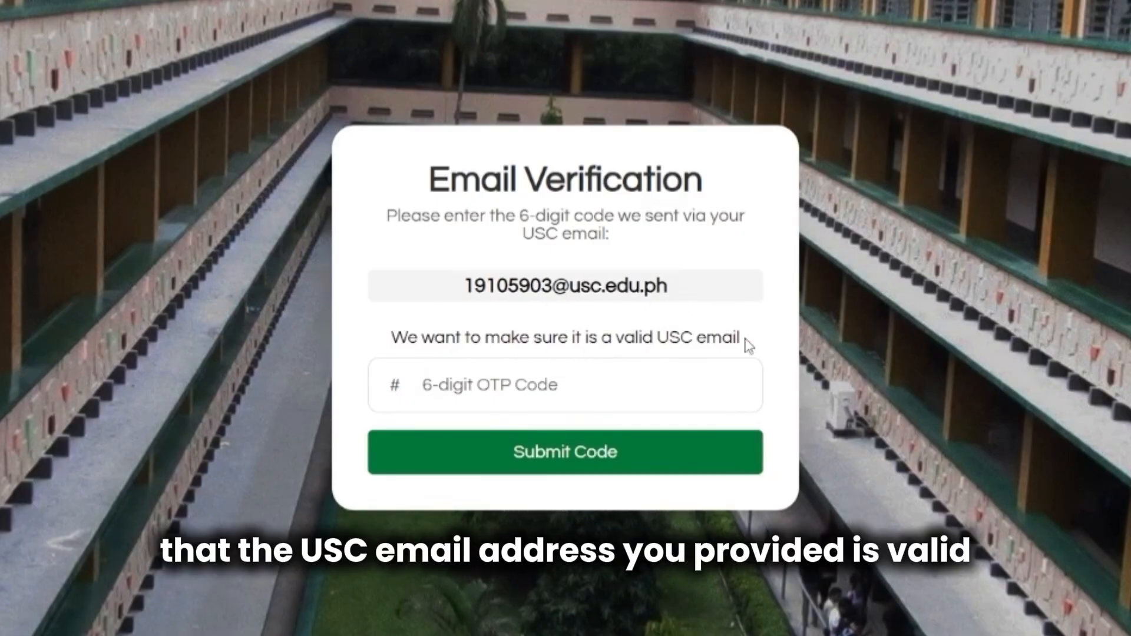
{"action": "left_click", "coordinate": [735, 387]}
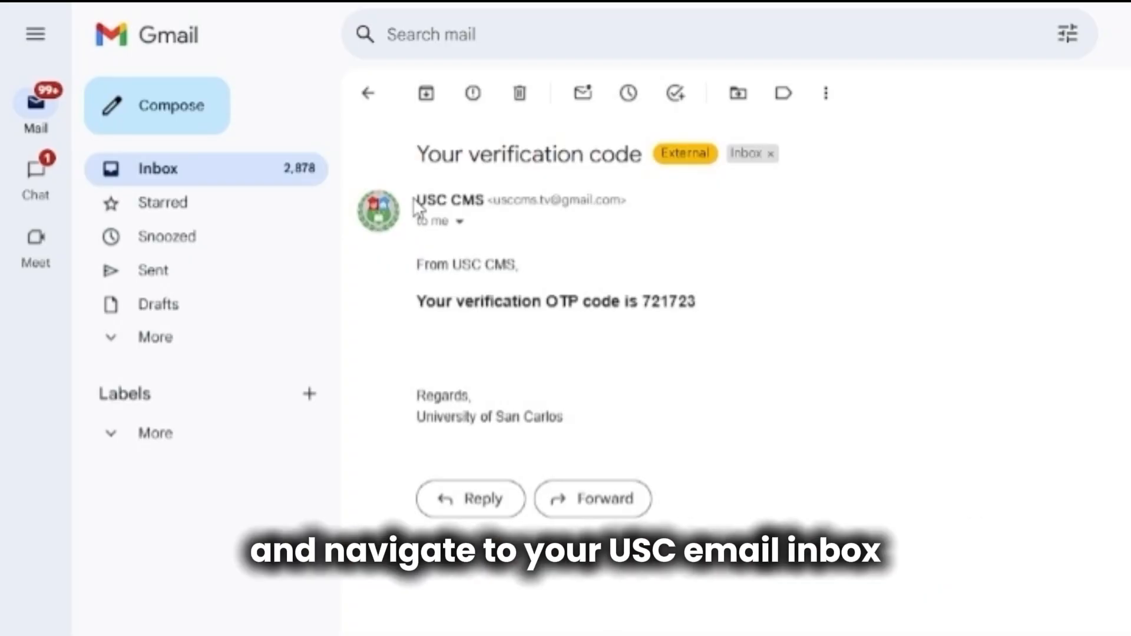
Select the verification code in the USC CMS email in Gmail.
{"action": "left_click_drag", "start_coordinate": [412, 197], "coordinate": [633, 206]}
{"action": "left_click", "coordinate": [651, 237]}
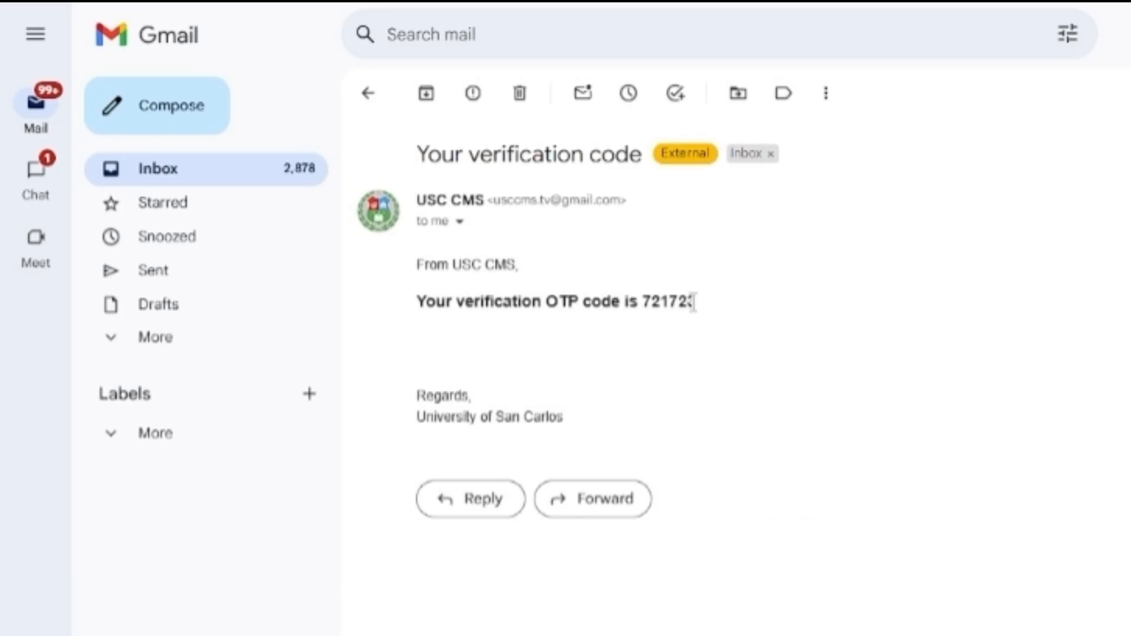
{"action": "left_click_drag", "start_coordinate": [701, 302], "coordinate": [642, 300]}
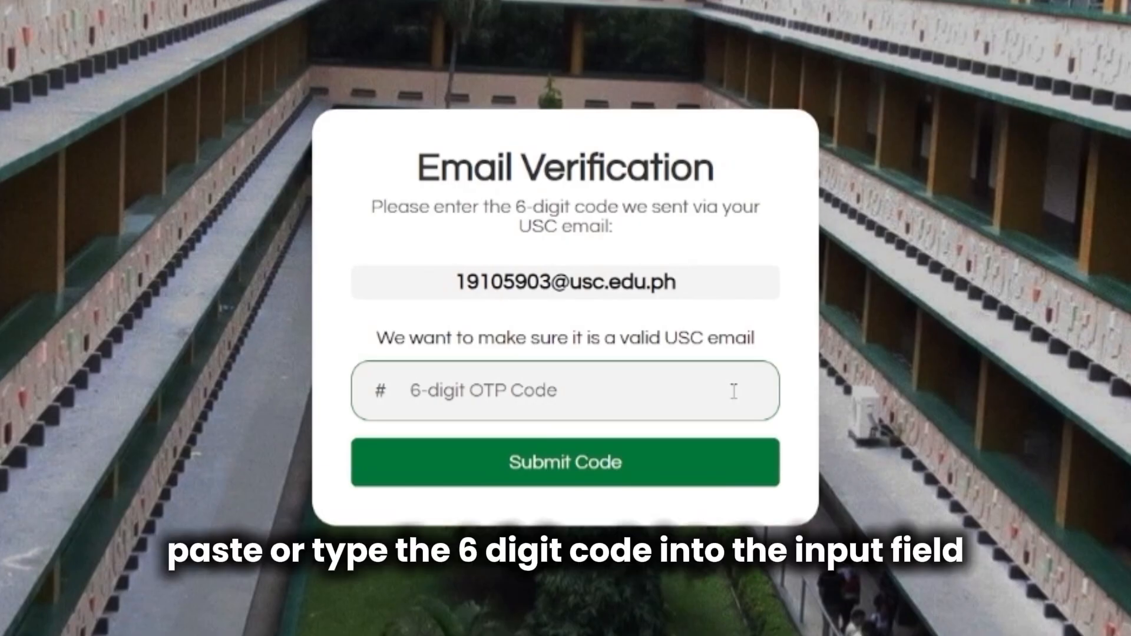
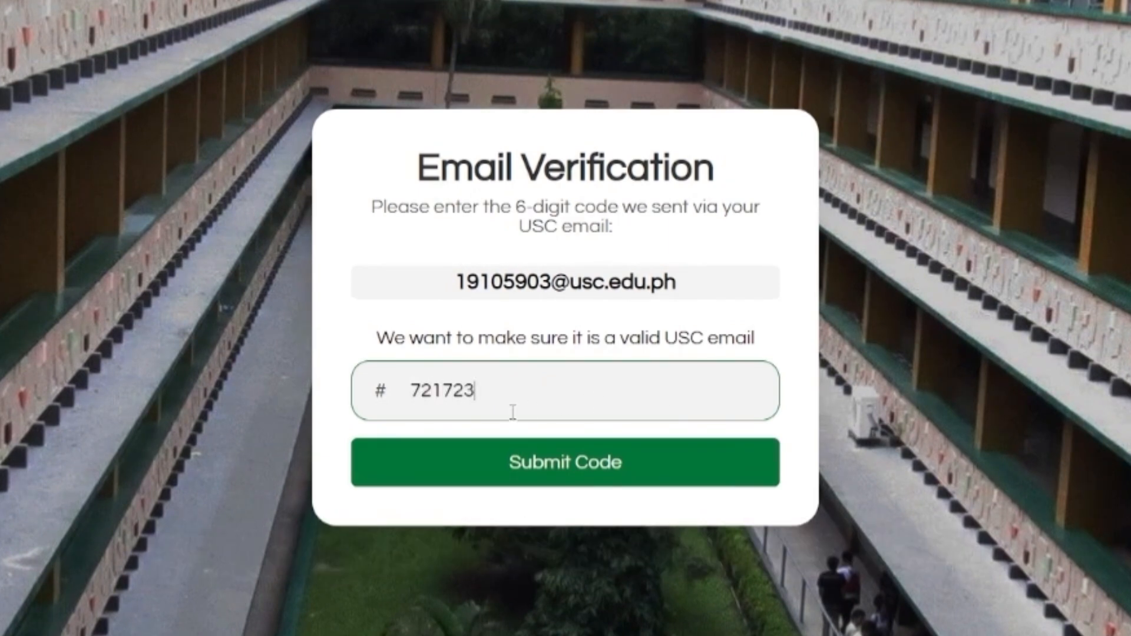
Enter the emailed six-digit verification code and submit it.
{"action": "left_click_drag", "start_coordinate": [405, 391], "coordinate": [476, 391]}
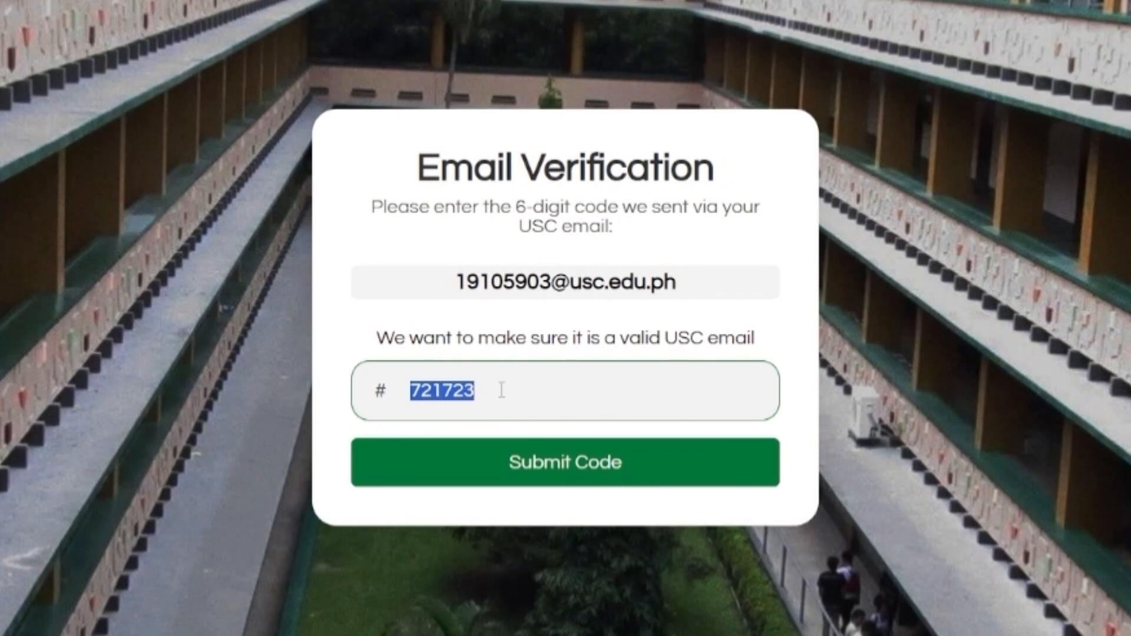
{"action": "left_click", "coordinate": [536, 404]}
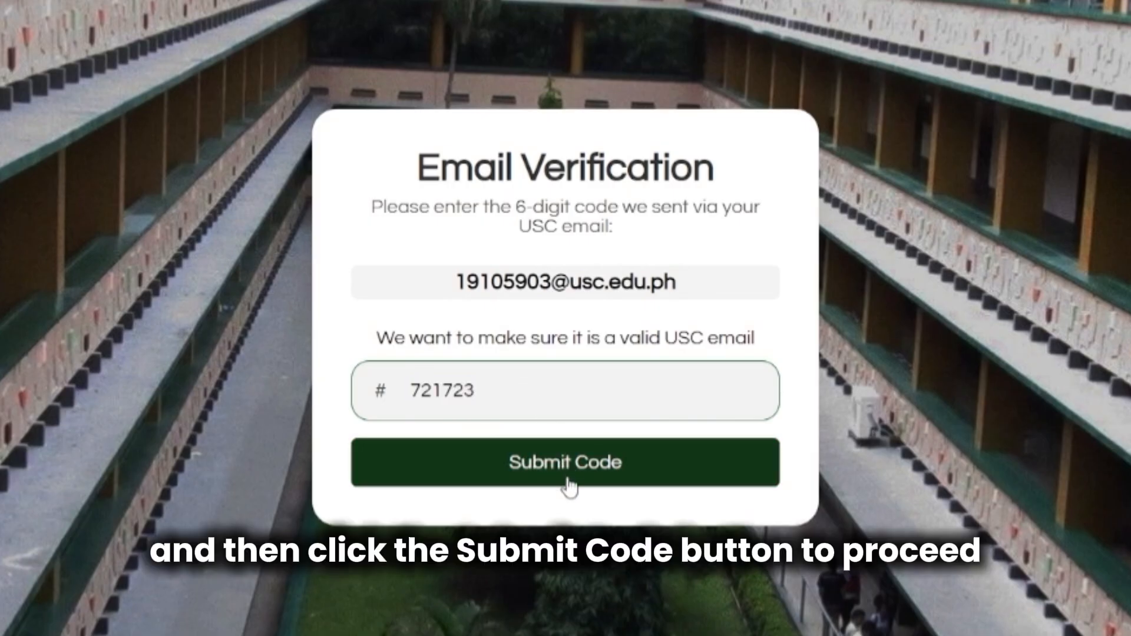
{"action": "left_click", "coordinate": [568, 487]}
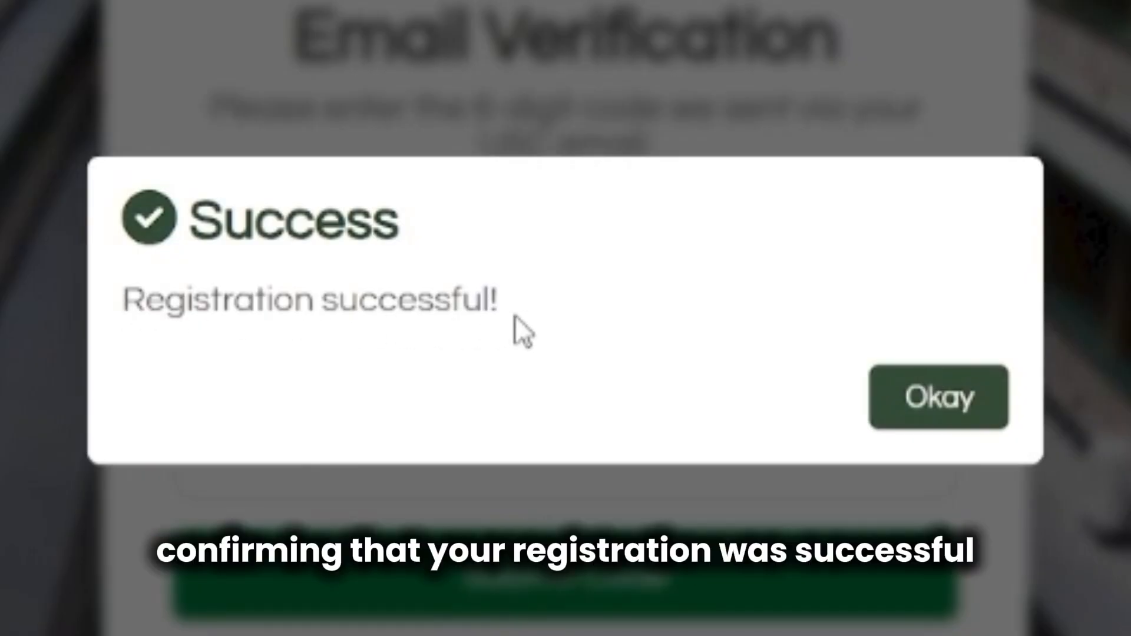
Dismiss the success notice and sign in with the saved USC email and account password.
{"action": "left_click", "coordinate": [937, 413]}
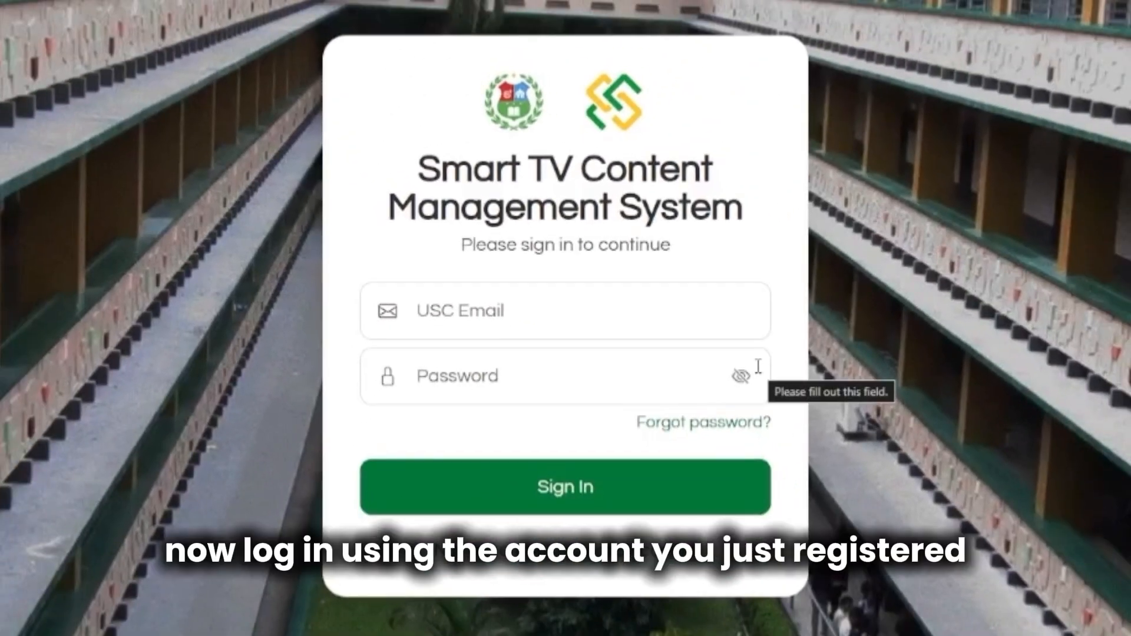
{"action": "left_click", "coordinate": [545, 321]}
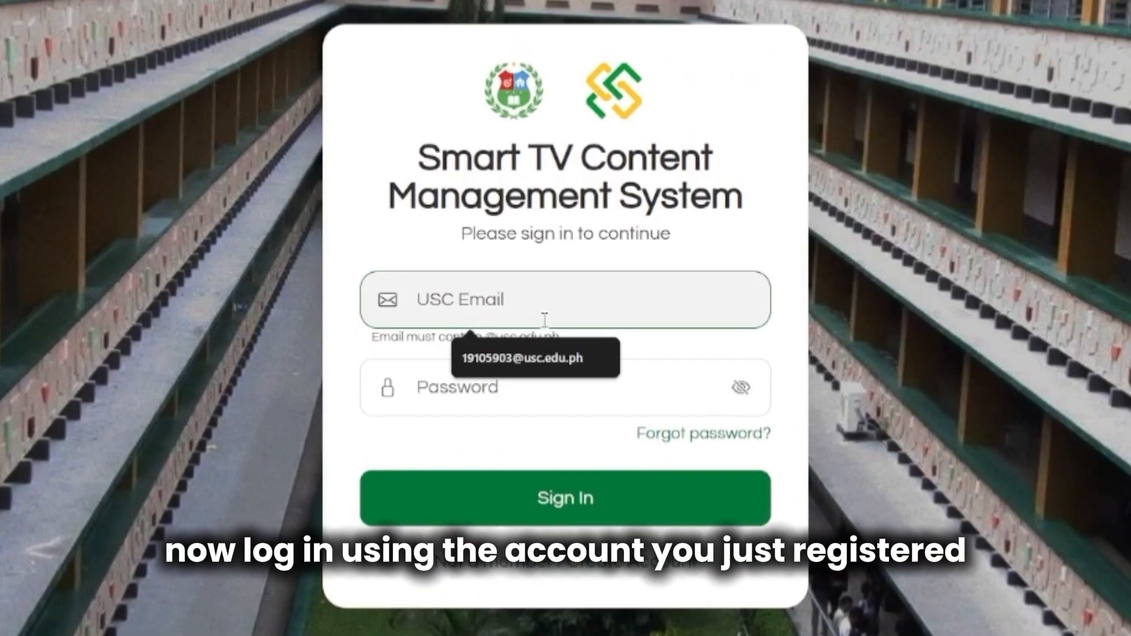
{"action": "left_click", "coordinate": [541, 353]}
{"action": "left_click", "coordinate": [542, 374]}
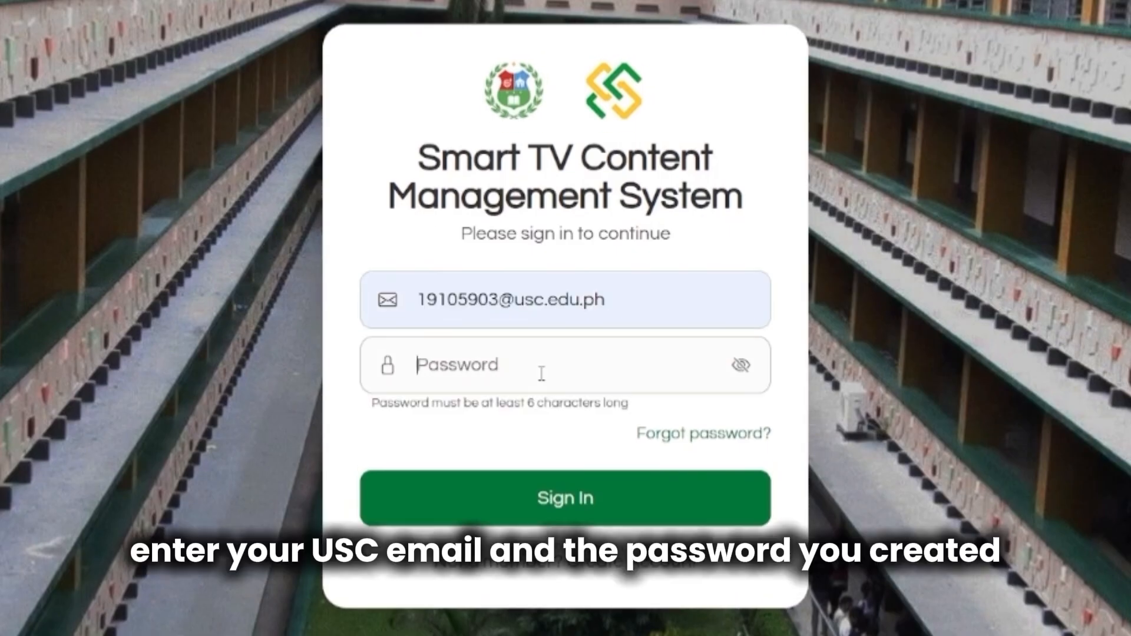
{"action": "type", "text": "******"}
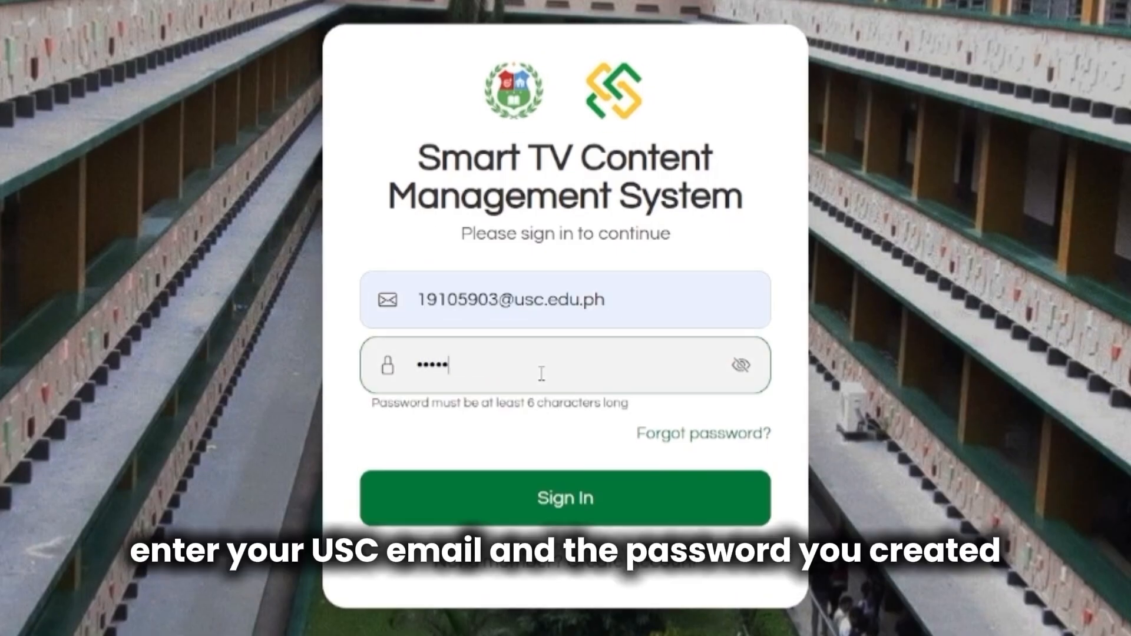
{"action": "left_click", "coordinate": [742, 377]}
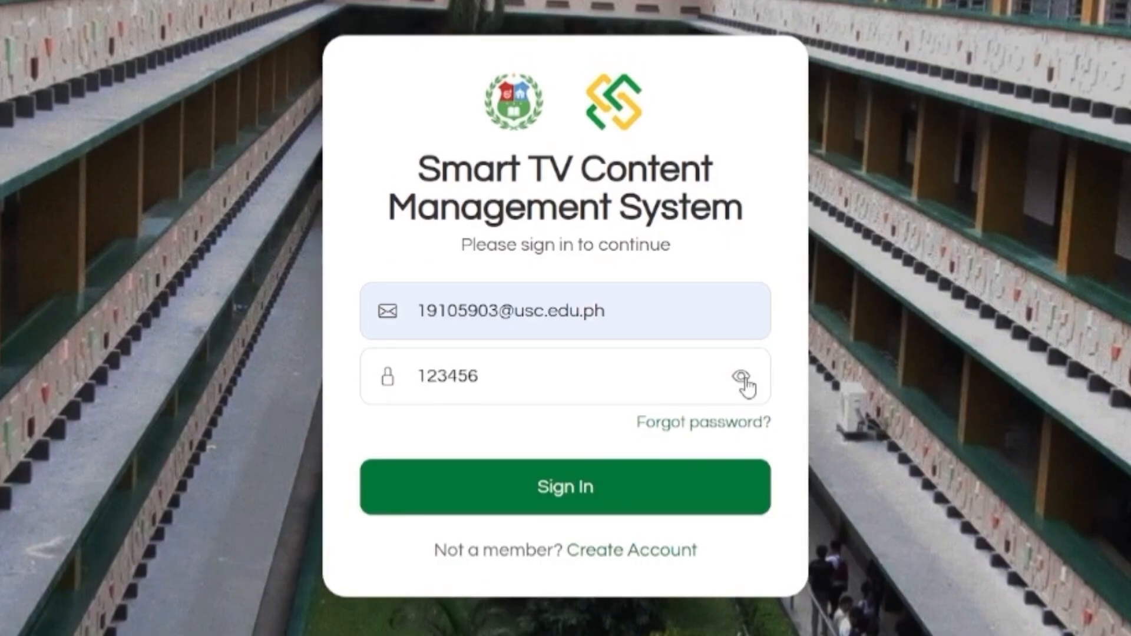
{"action": "left_click", "coordinate": [742, 379]}
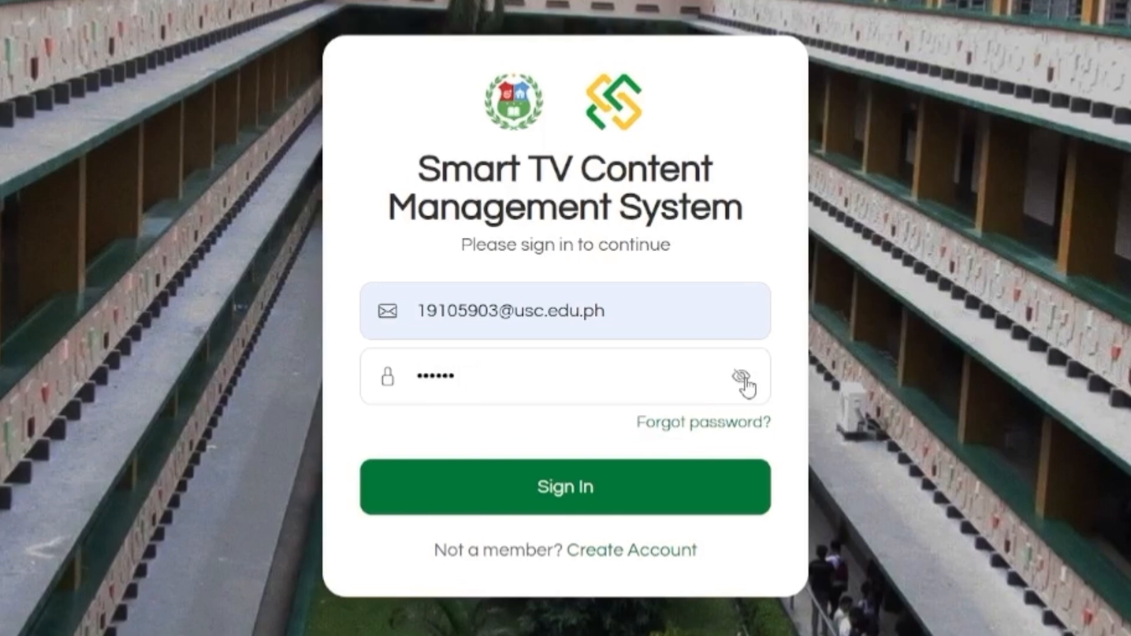
{"action": "left_click", "coordinate": [570, 510]}
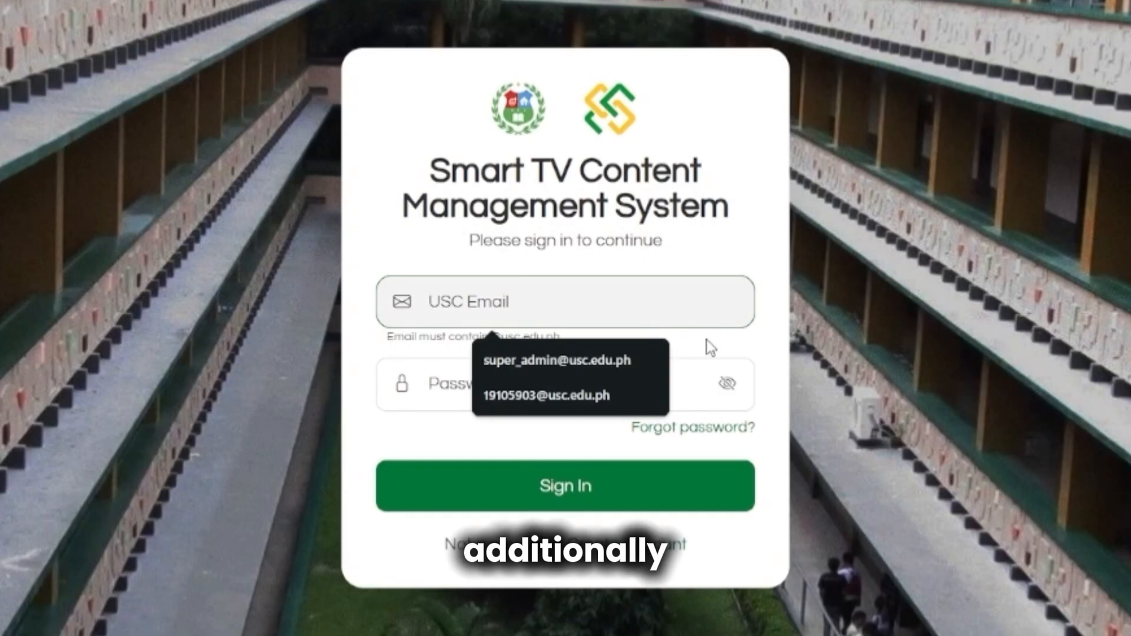
Try signing in again using the saved USC email and the account password.
{"action": "left_click", "coordinate": [606, 395]}
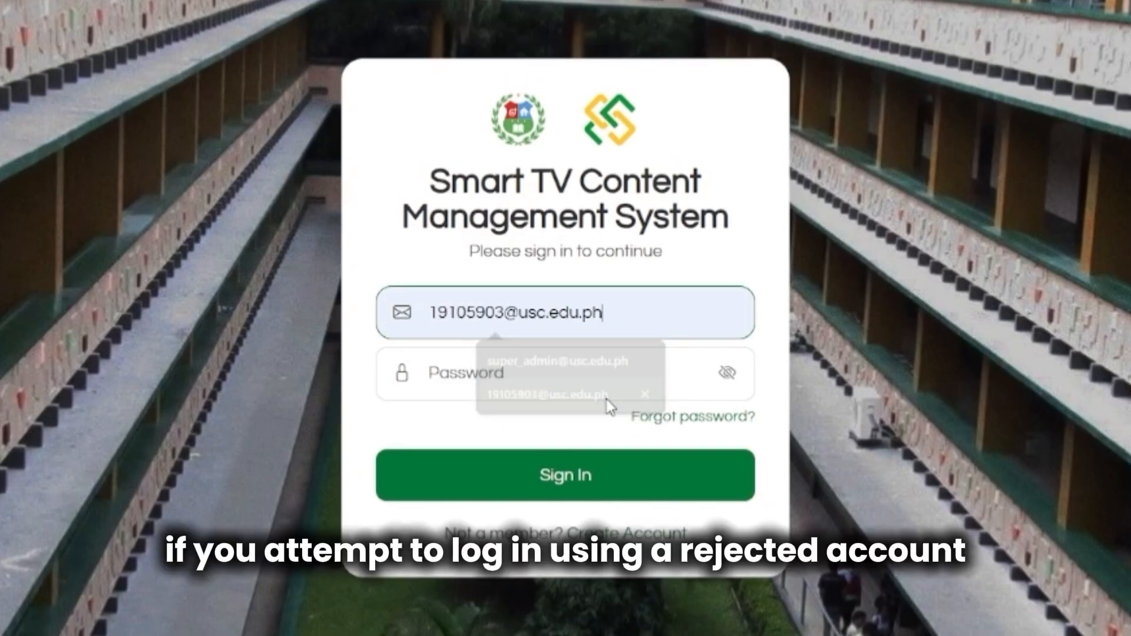
{"action": "left_click", "coordinate": [682, 377]}
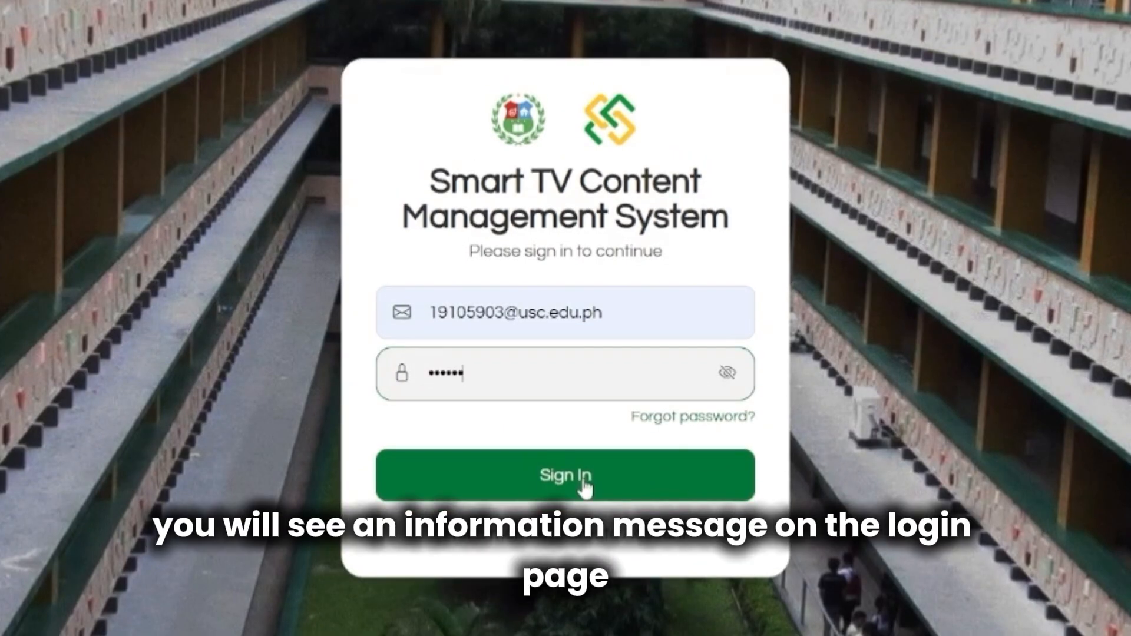
{"action": "left_click", "coordinate": [567, 498]}
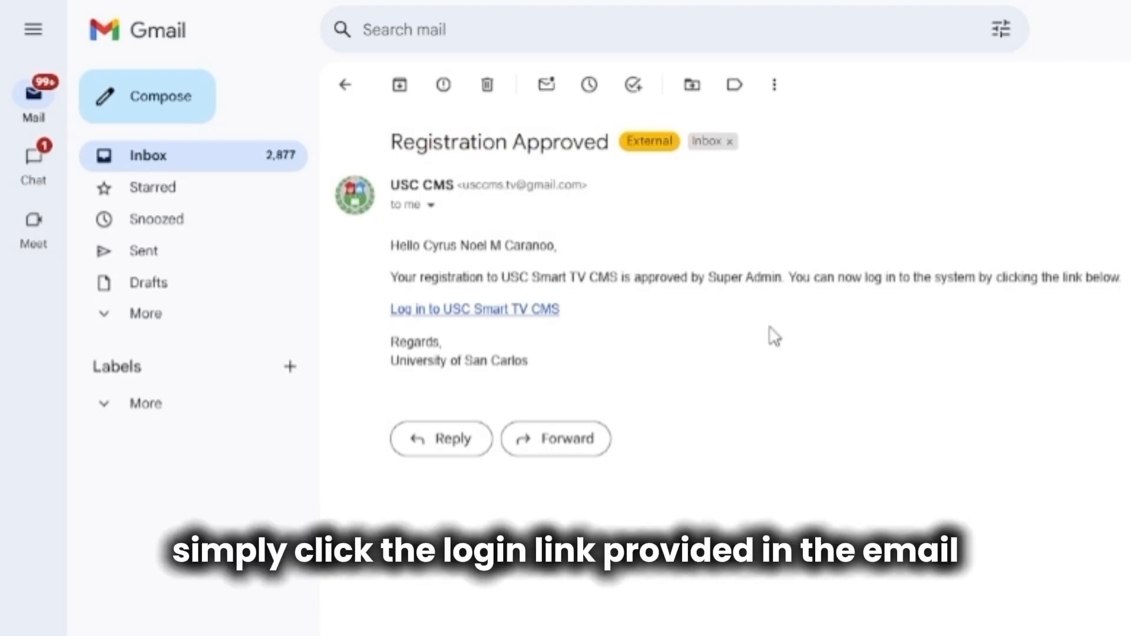
Follow the 'Log in to USC Smart TV CMS' link in the Registration Approved email.
{"action": "left_click", "coordinate": [463, 318]}
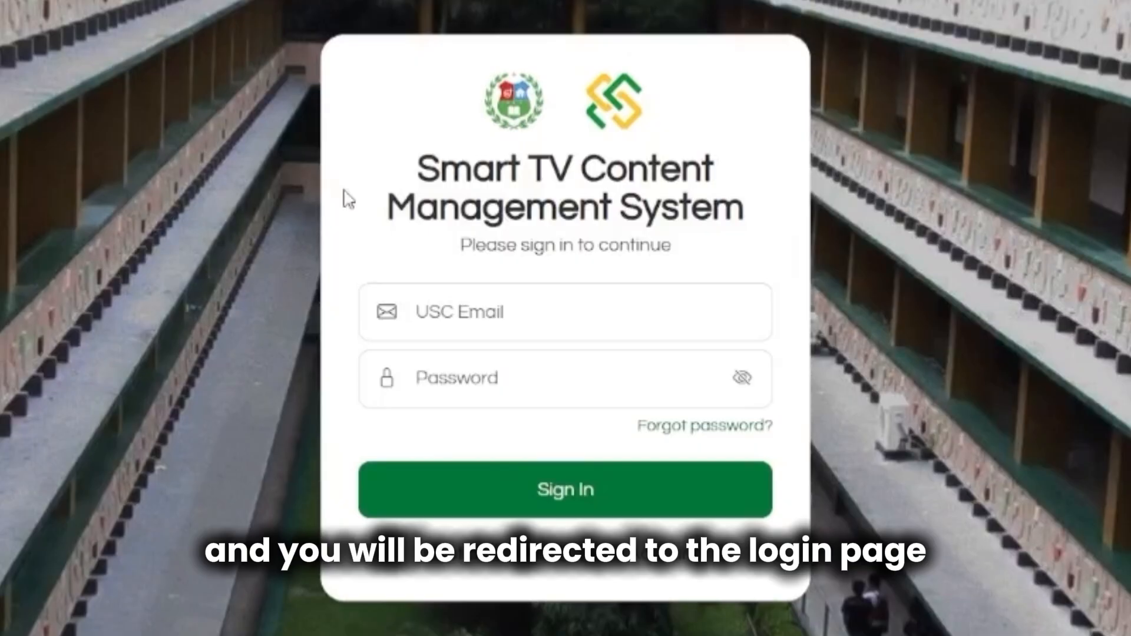
Sign in with the saved USC email address and the account password.
{"action": "left_click", "coordinate": [606, 319]}
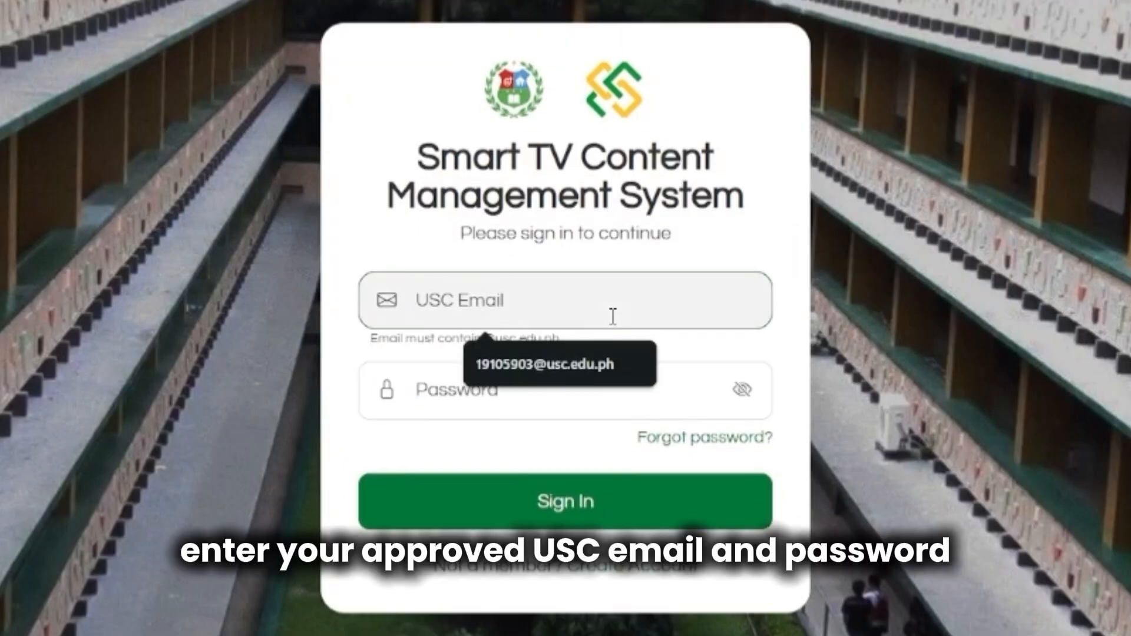
{"action": "left_click", "coordinate": [586, 358]}
{"action": "left_click", "coordinate": [585, 377]}
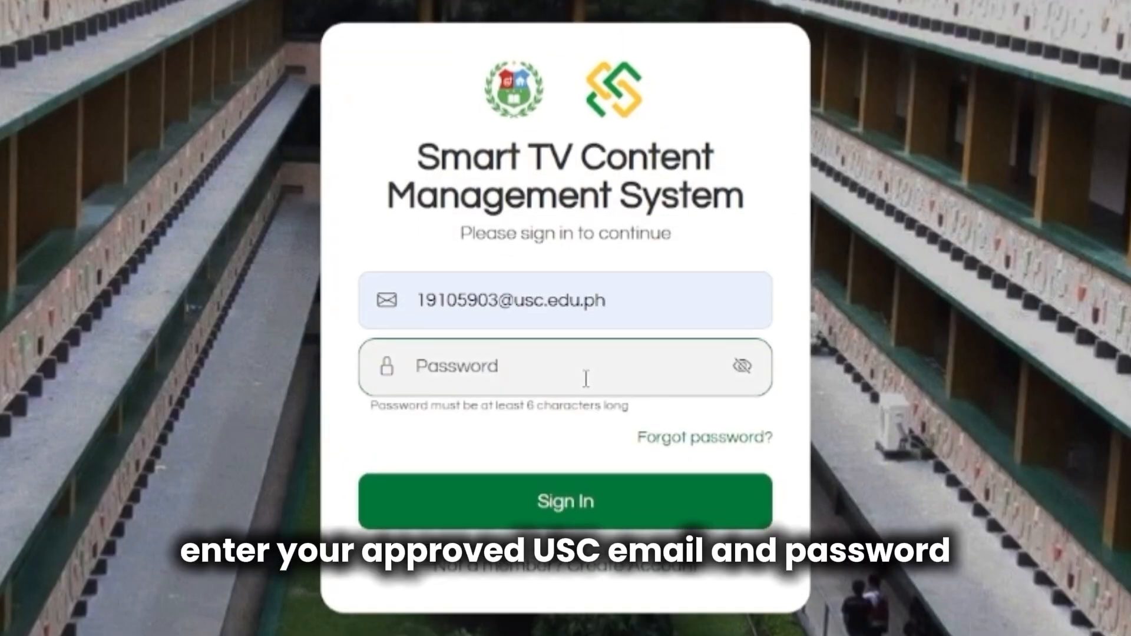
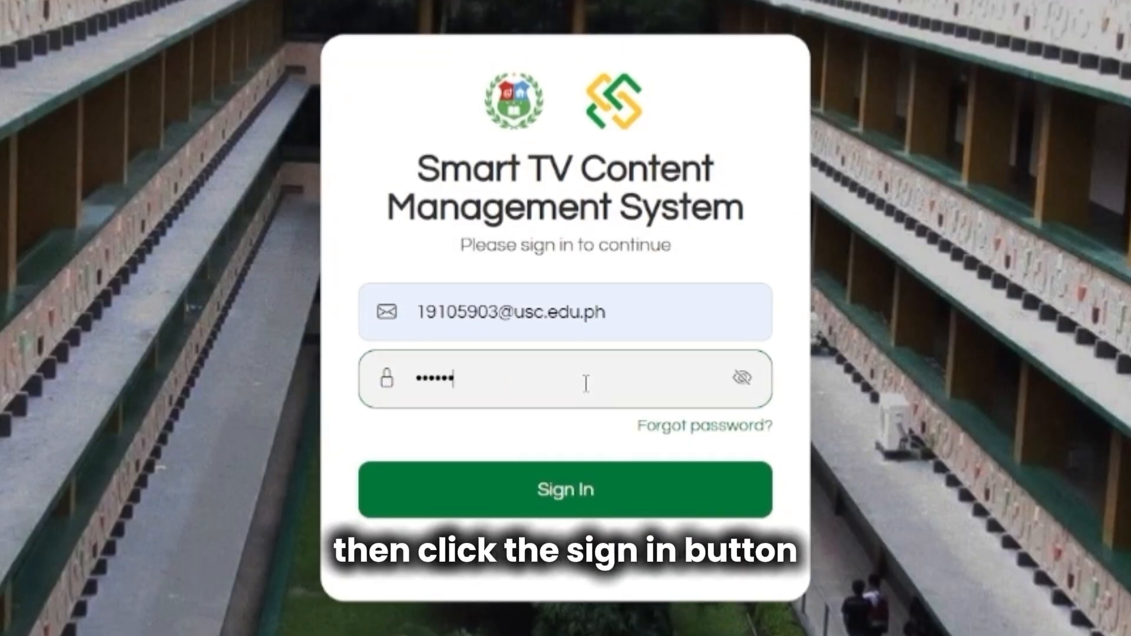
{"action": "left_click", "coordinate": [570, 515]}
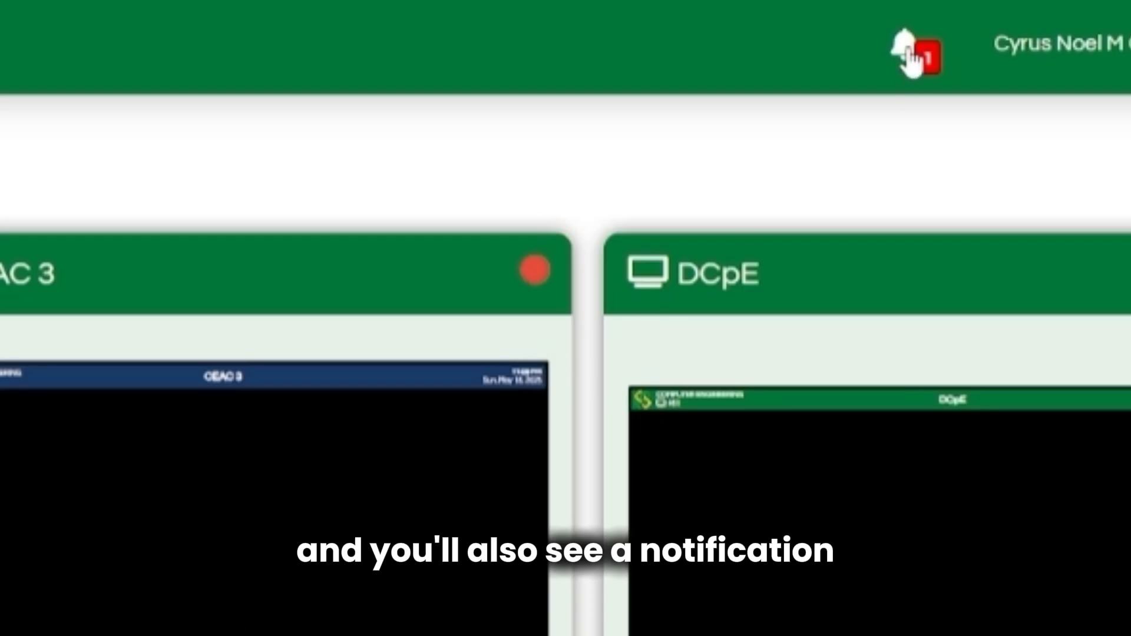
Check notifications and post types, view CEAC 3's contents, then go to Manage Contents.
{"action": "left_click", "coordinate": [910, 56]}
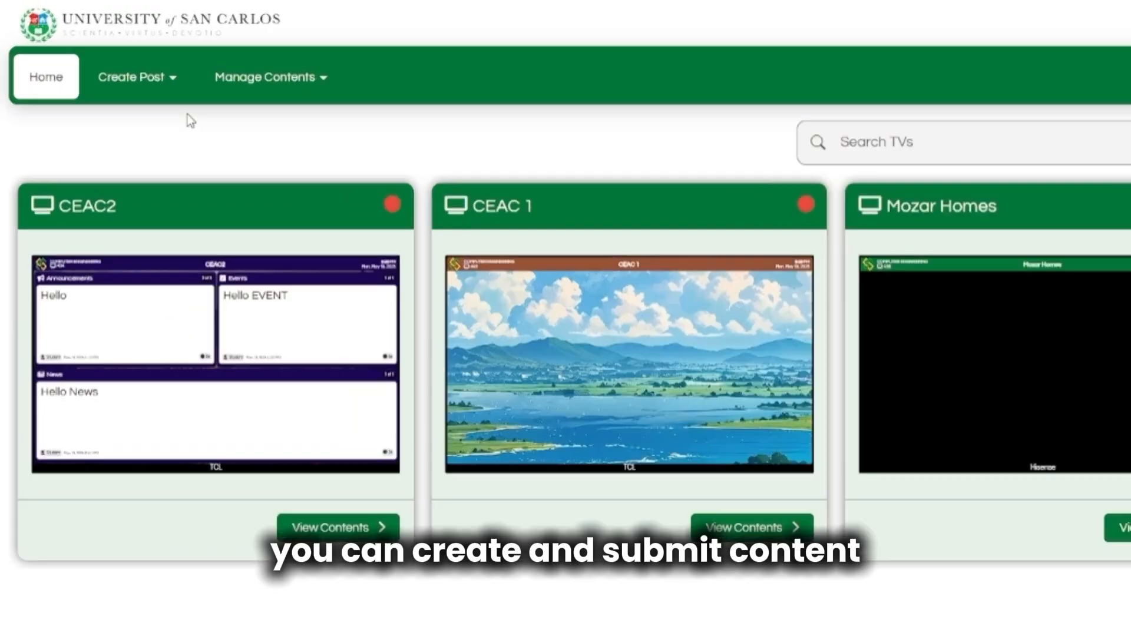
{"action": "left_click", "coordinate": [60, 49]}
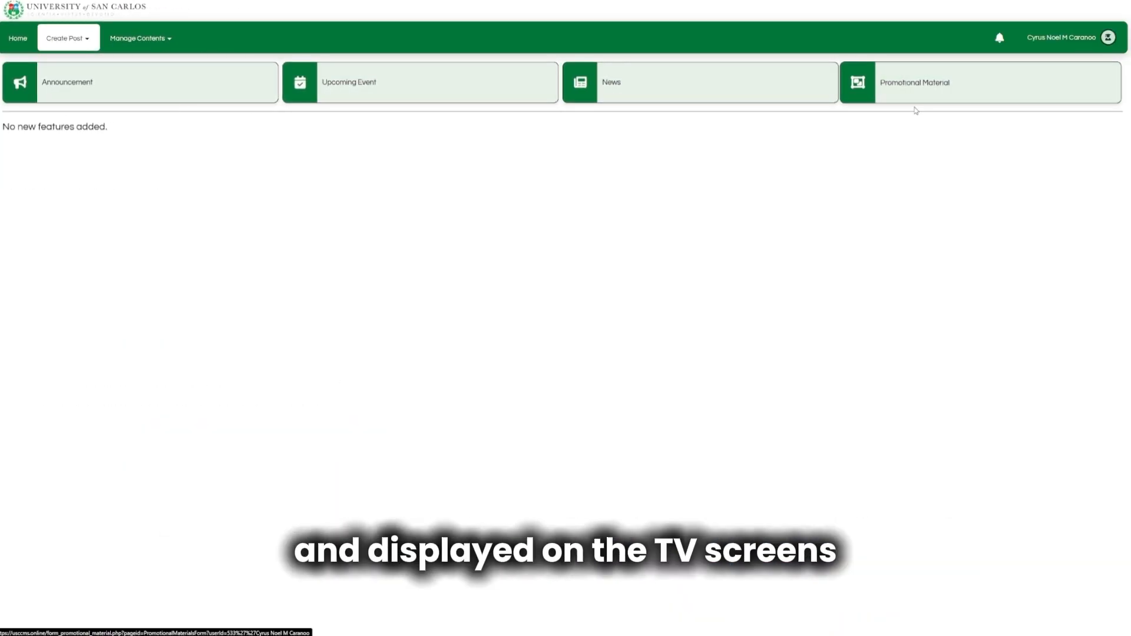
{"action": "left_click", "coordinate": [17, 38]}
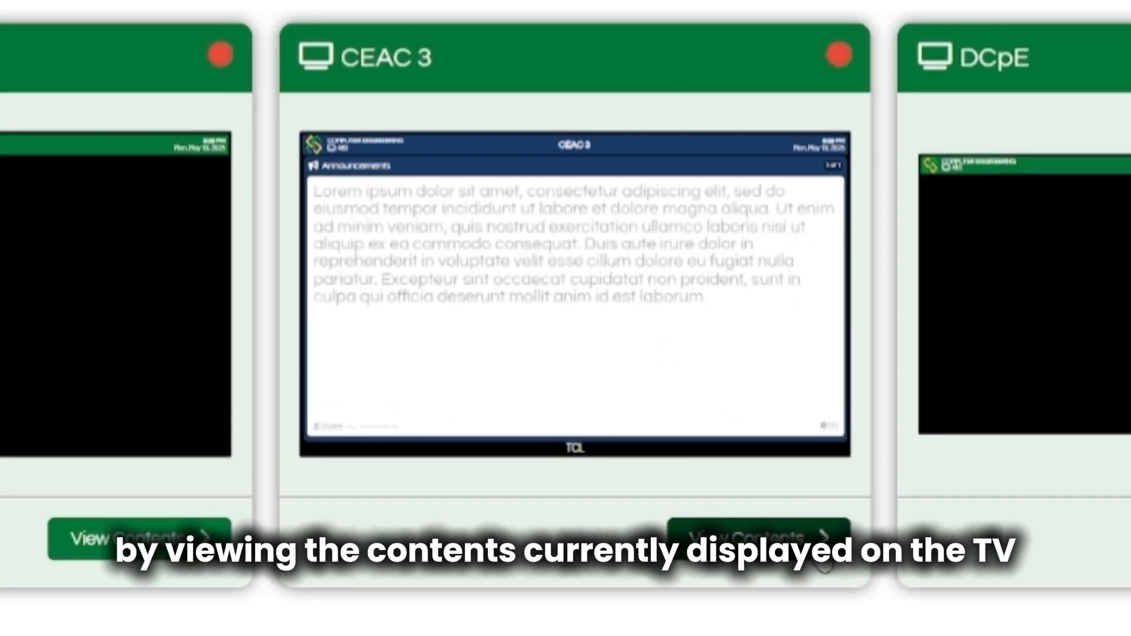
{"action": "left_click", "coordinate": [824, 554]}
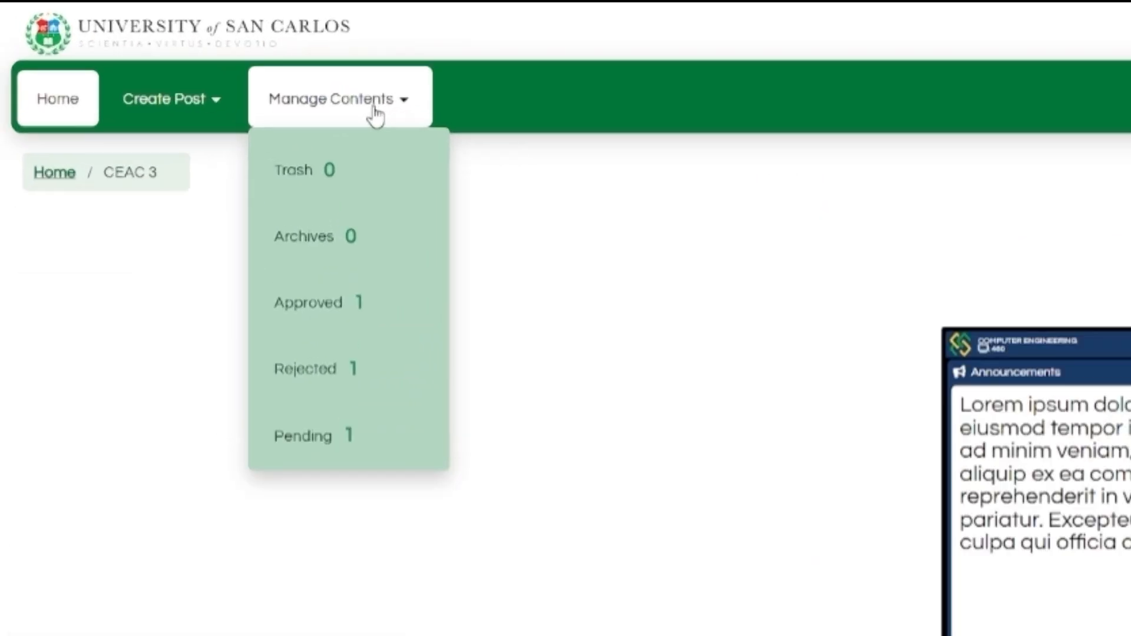
{"action": "left_click", "coordinate": [162, 40]}
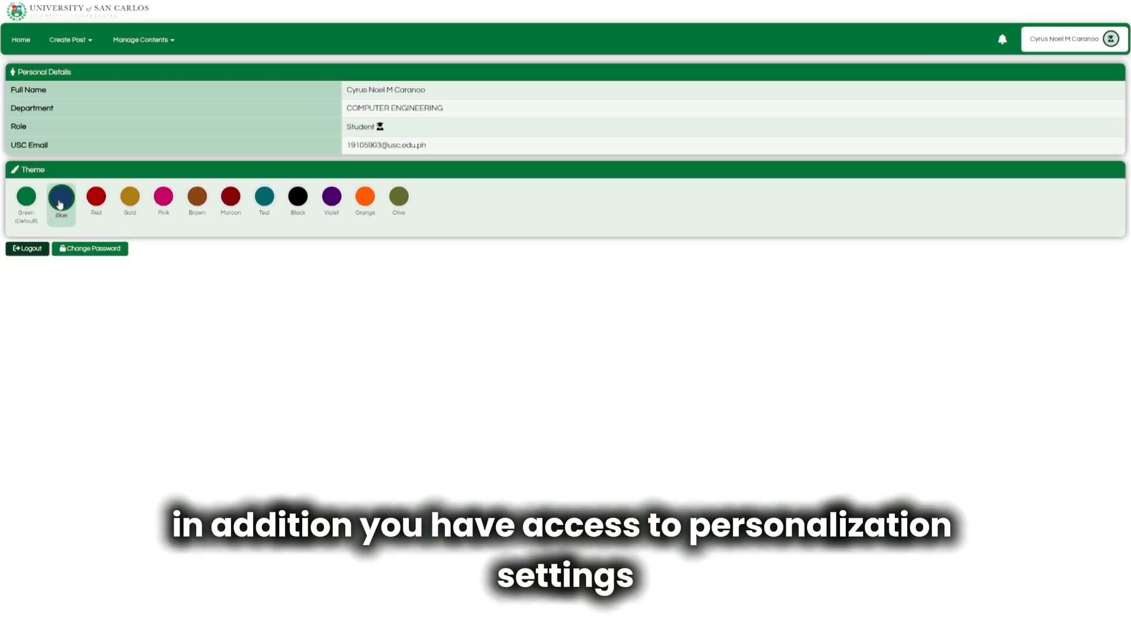
Try the Blue, Red and Gold themes, then restore the Green (Default) theme.
{"action": "left_click", "coordinate": [61, 195]}
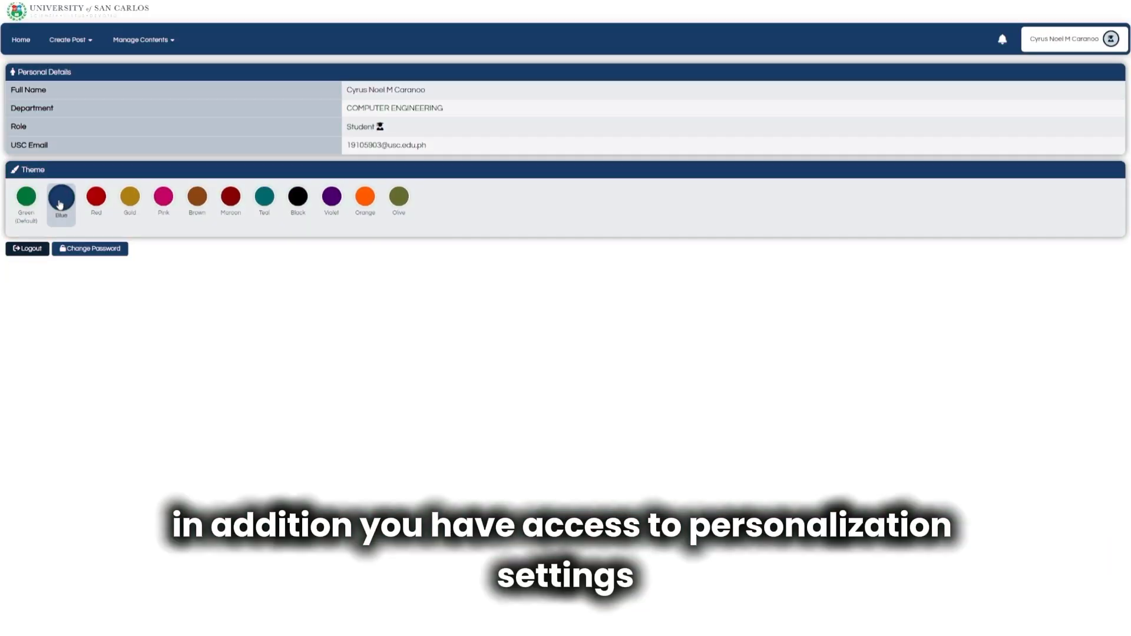
{"action": "left_click", "coordinate": [114, 212]}
{"action": "left_click", "coordinate": [145, 213]}
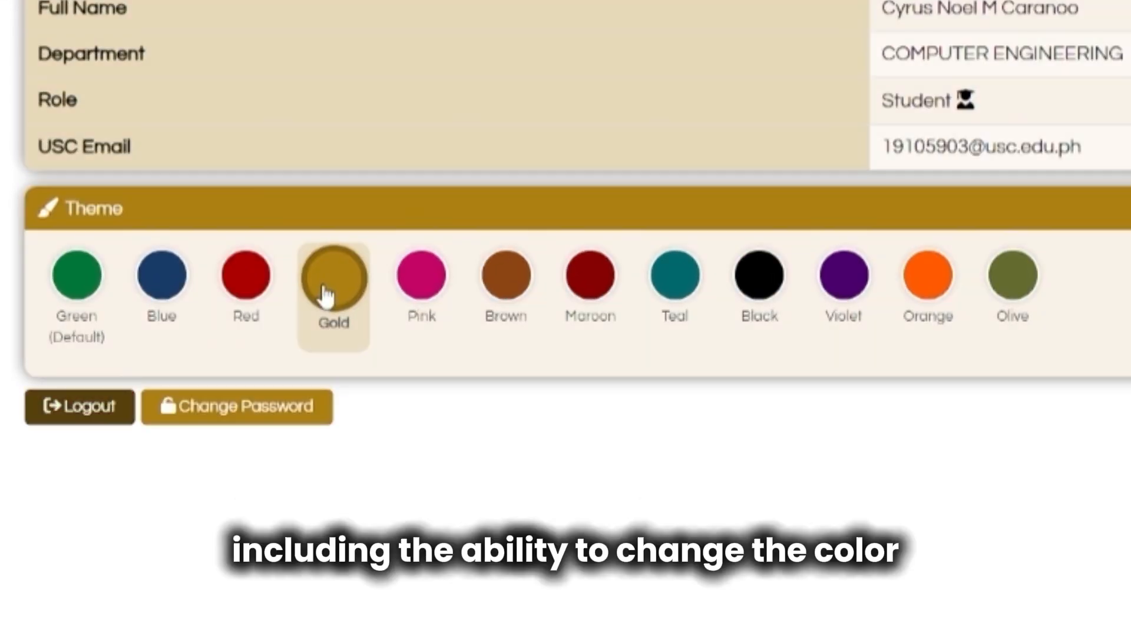
{"action": "left_click", "coordinate": [75, 278]}
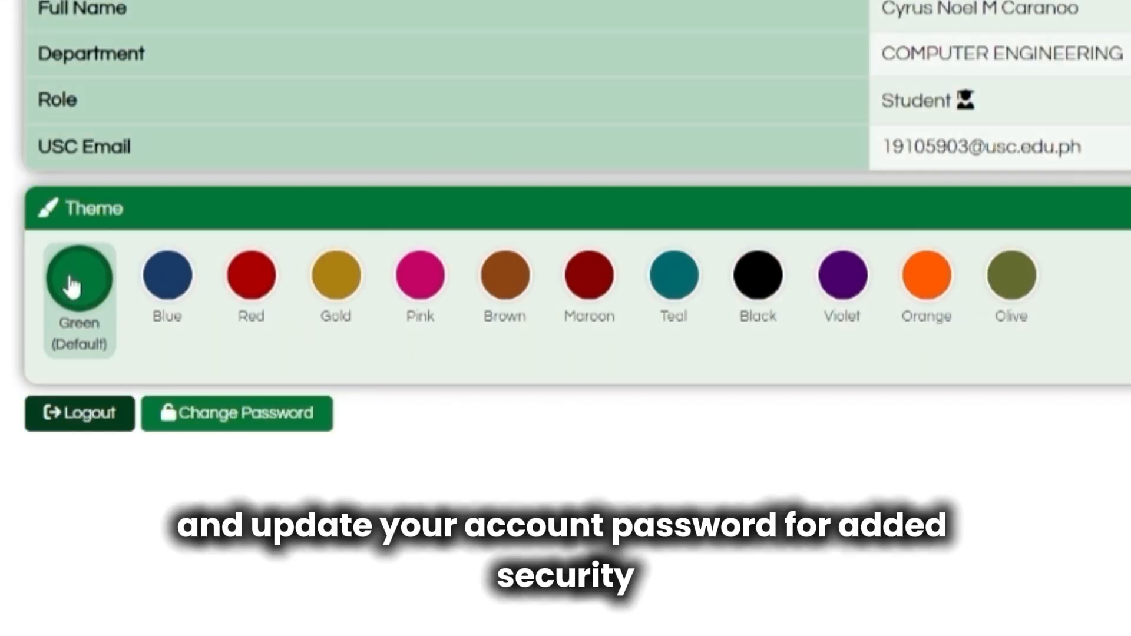
Look at the Change Password form's new and confirmation password fields.
{"action": "left_click", "coordinate": [219, 419]}
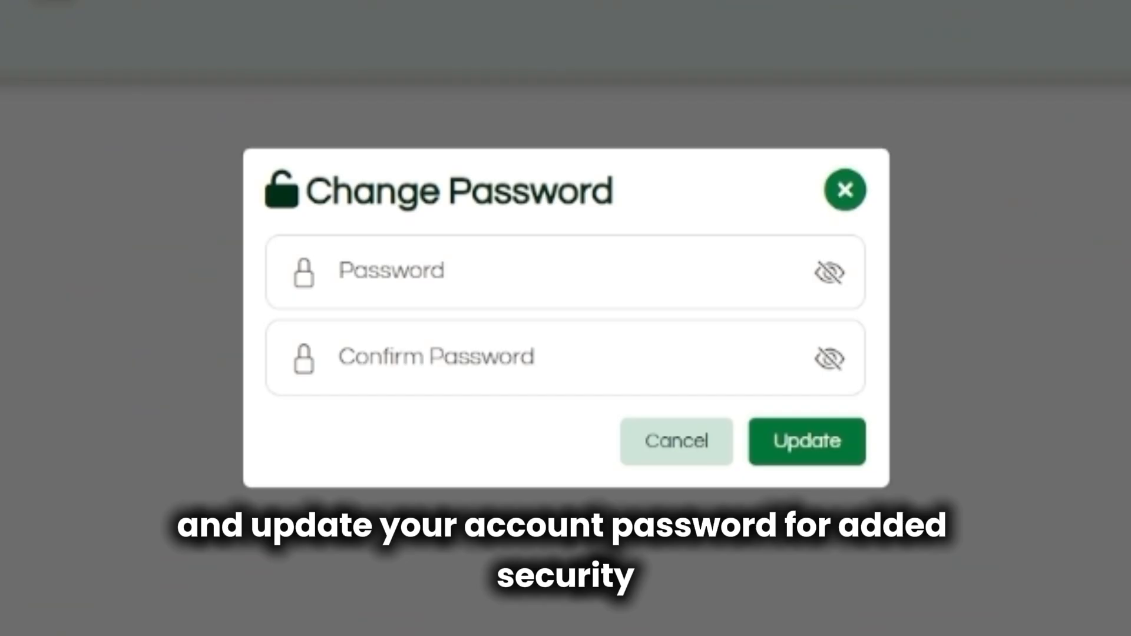
{"action": "left_click", "coordinate": [603, 306]}
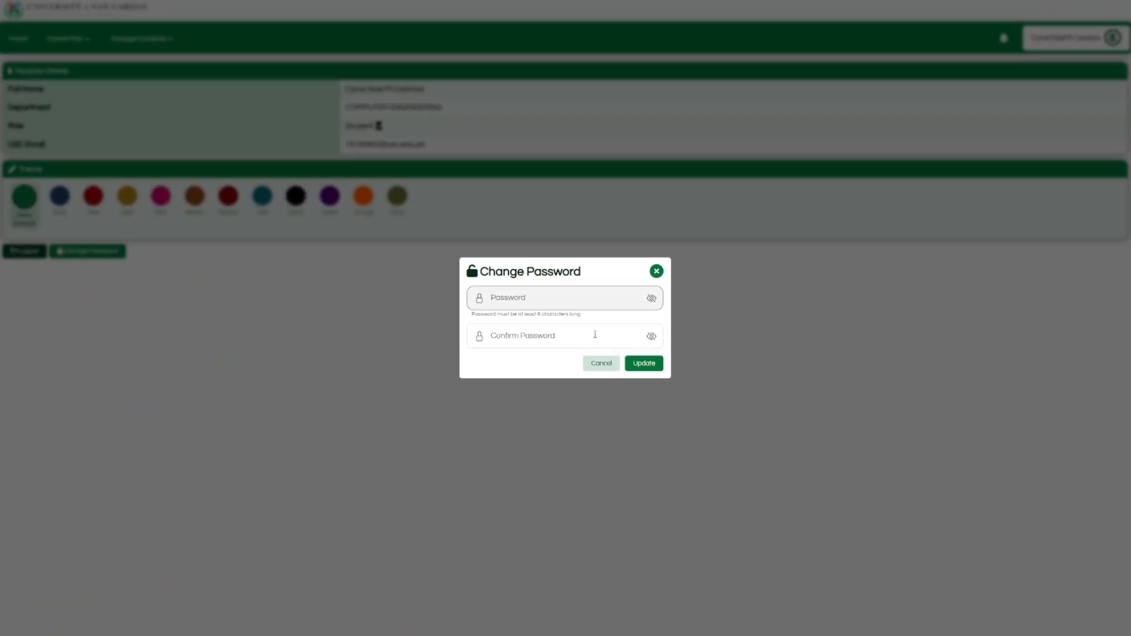
{"action": "left_click", "coordinate": [594, 334]}
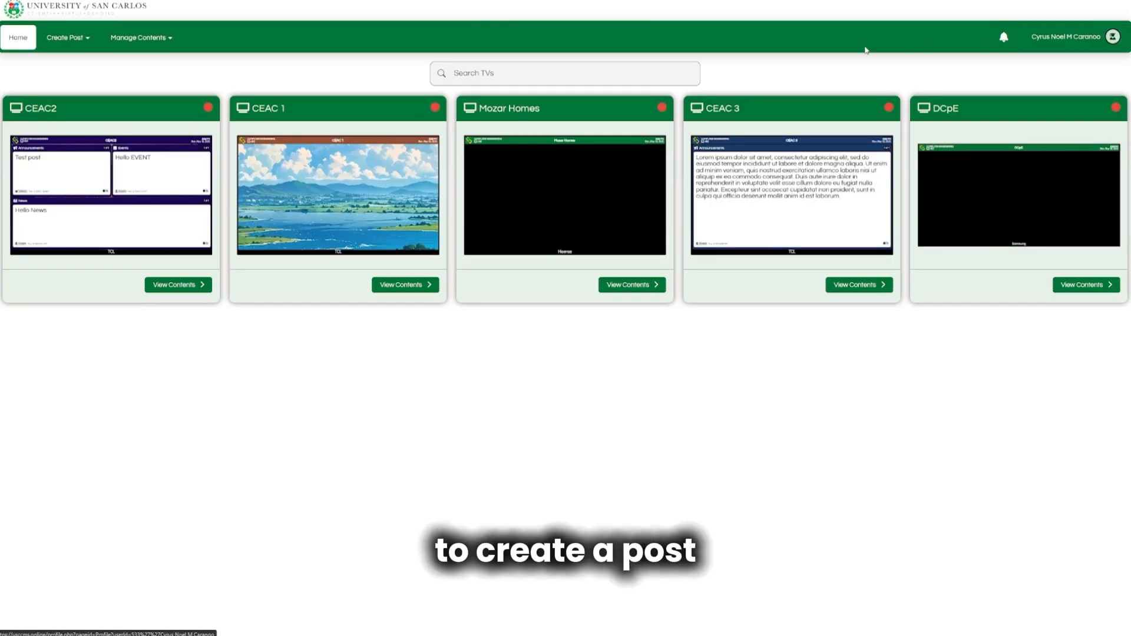
Start a new Announcement post from the Create Post page.
{"action": "mouse_move", "coordinate": [87, 43]}
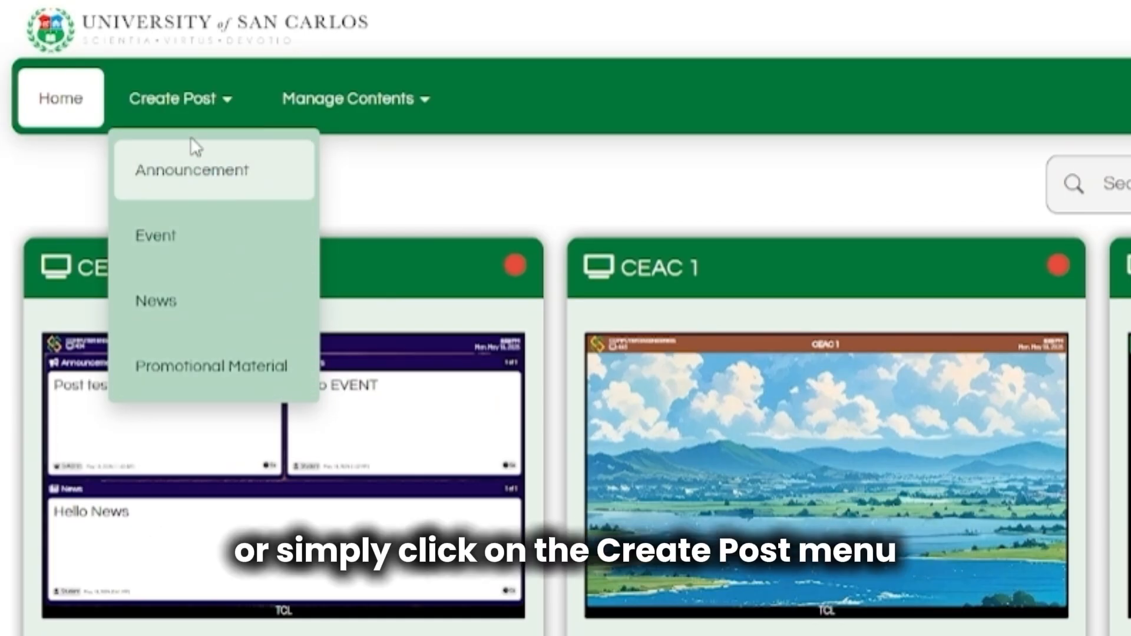
{"action": "left_click", "coordinate": [192, 118]}
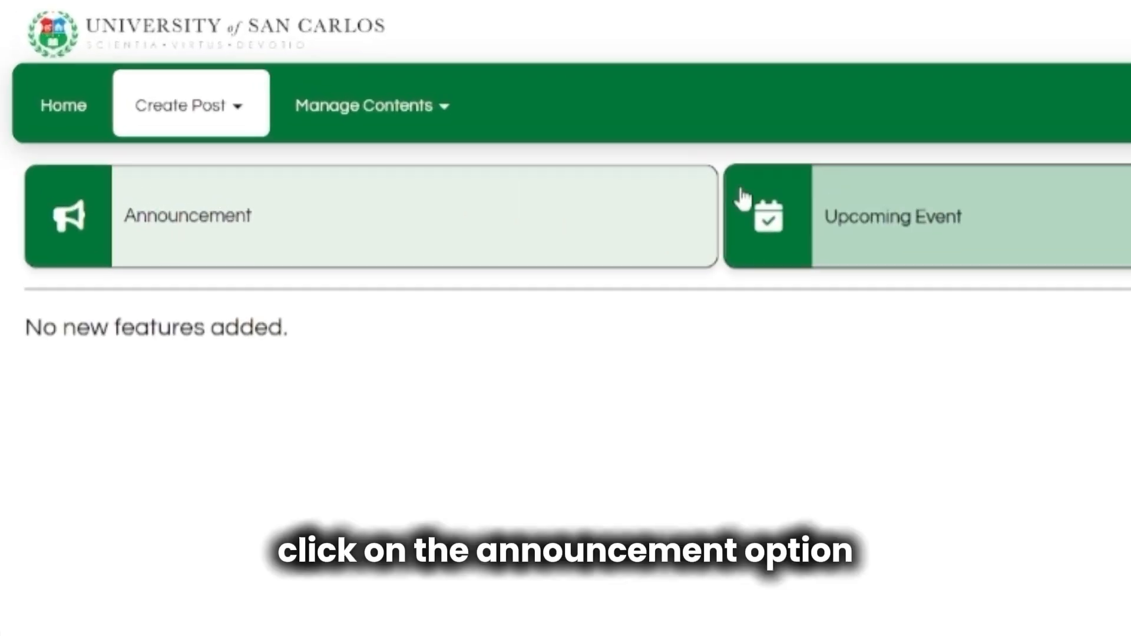
{"action": "left_click", "coordinate": [664, 217]}
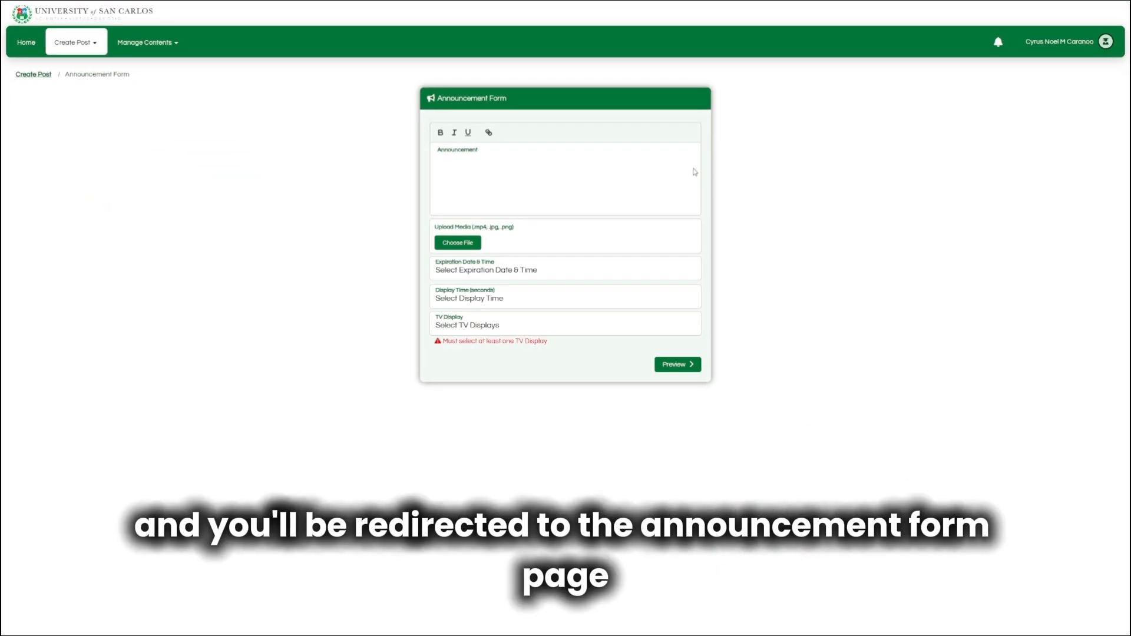
Paste a Lorem ipsum paragraph as the announcement text and highlight the accepted media types.
{"action": "left_click", "coordinate": [695, 175]}
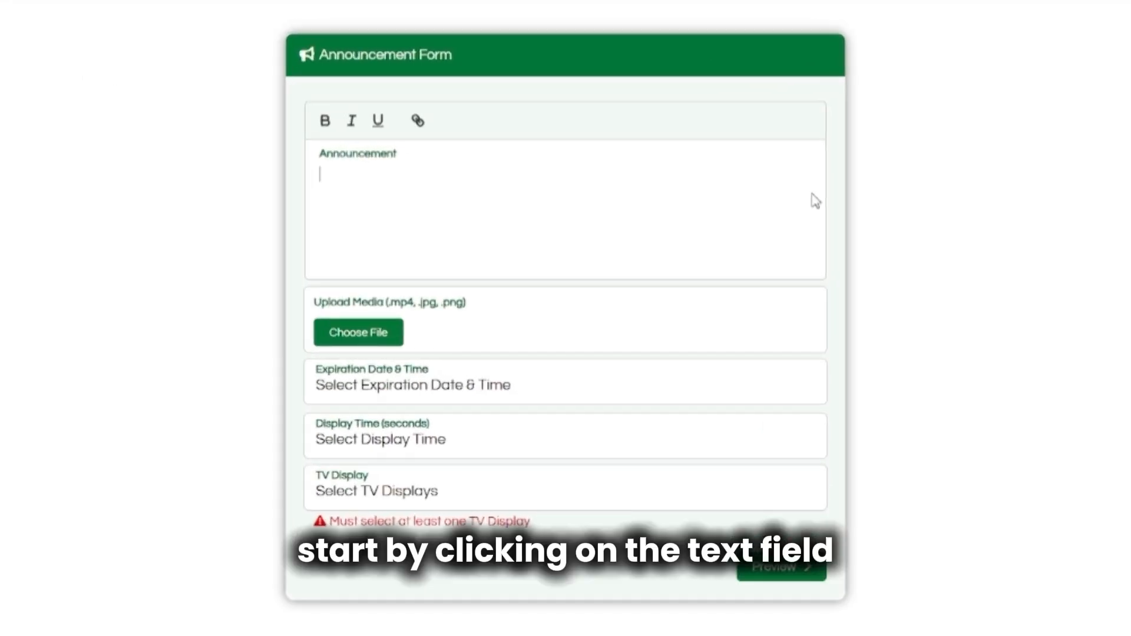
{"action": "type", "text": "Lorem ipsum dolor sit amet, consectetur adipiscing elit, sed do eiusmod tempor incididunt ut labore et dolore magna aliqua. Ut enim ad minim veniam, quis nostrud exercitation ullamco laboris nisi ut aliquip ex ea commodo consequat."}
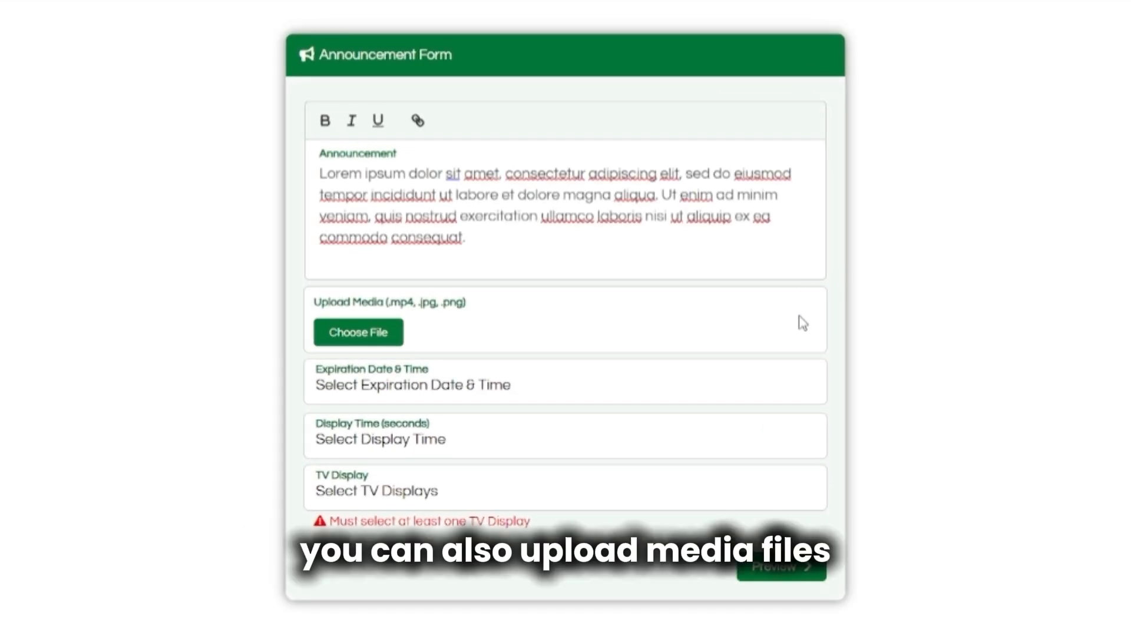
{"action": "left_click_drag", "start_coordinate": [316, 303], "coordinate": [424, 311]}
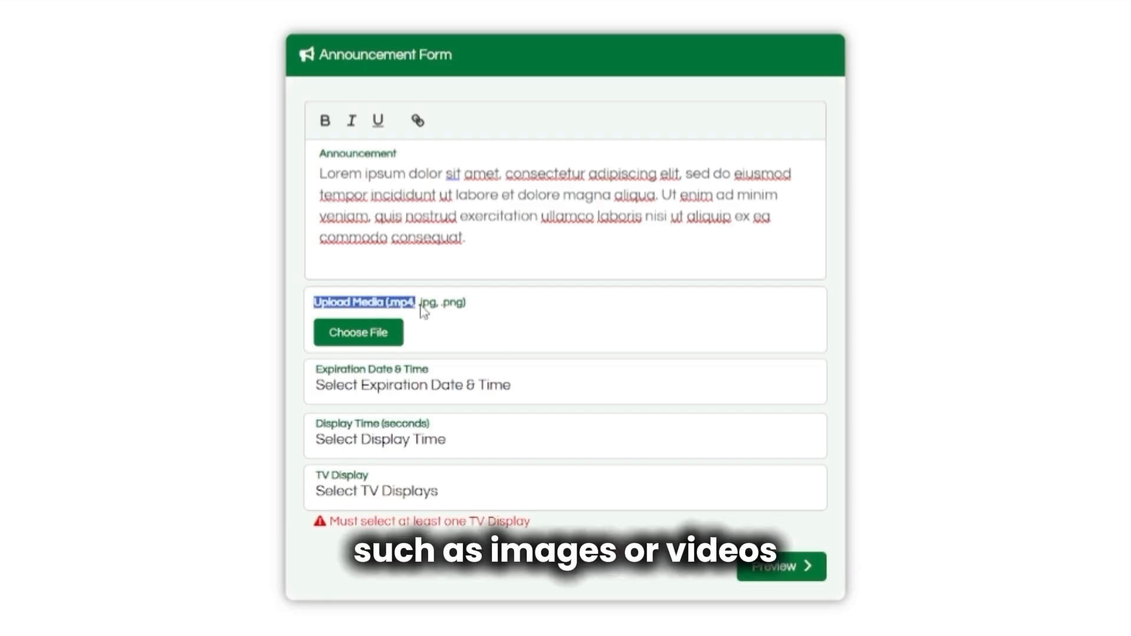
{"action": "left_click", "coordinate": [466, 307]}
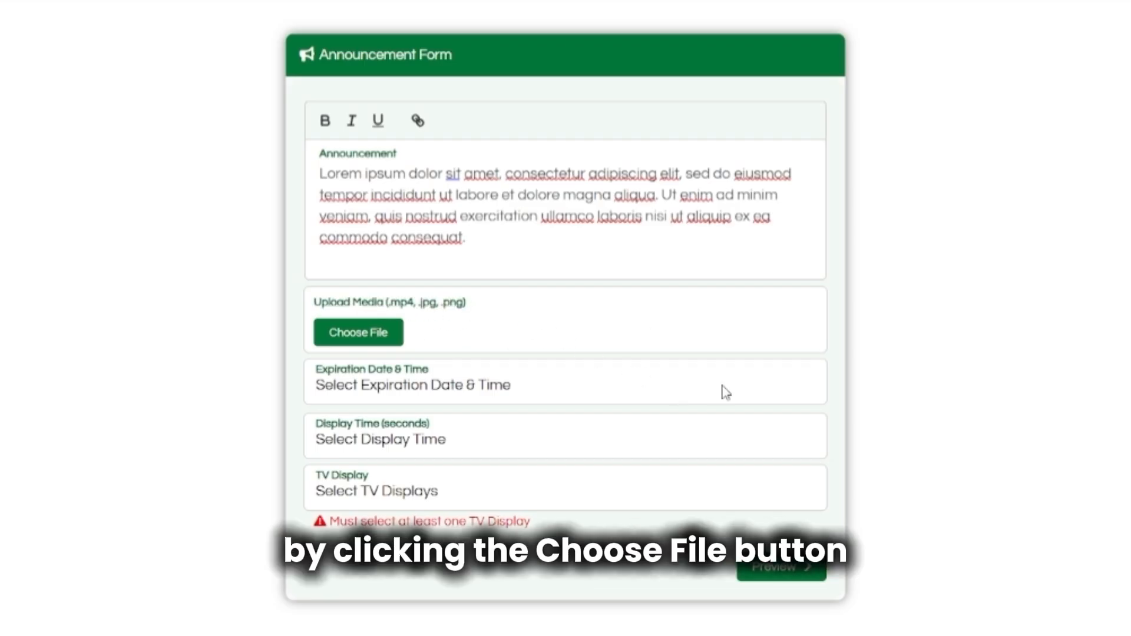
Pick May 24, 2025 at 10:00 AM as the announcement's expiration and save it.
{"action": "left_click", "coordinate": [784, 389]}
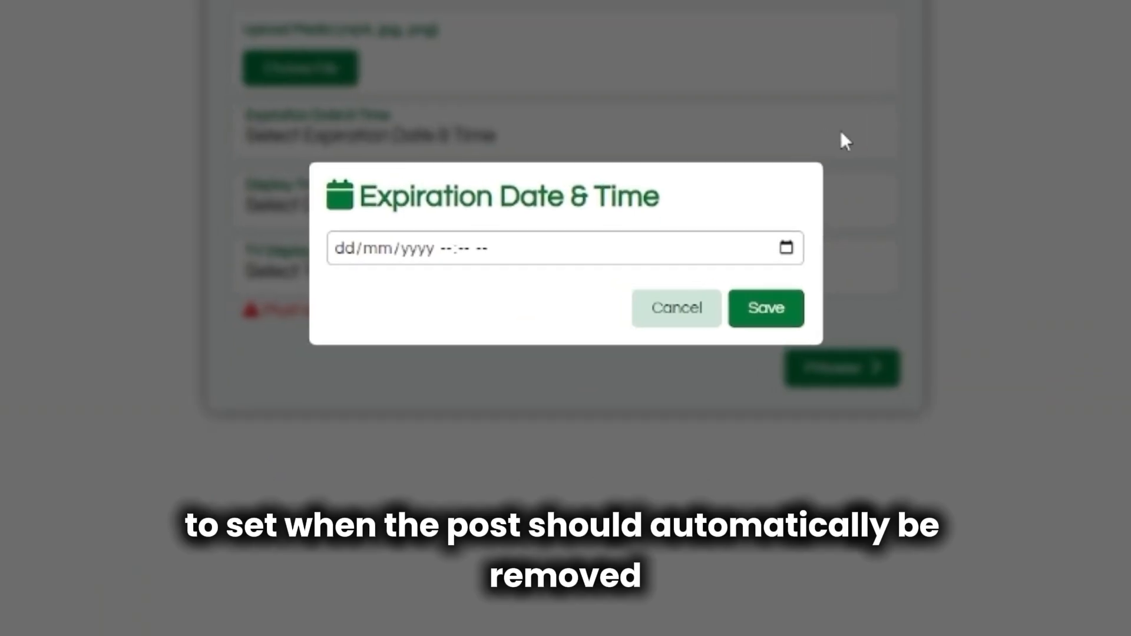
{"action": "left_click", "coordinate": [731, 482]}
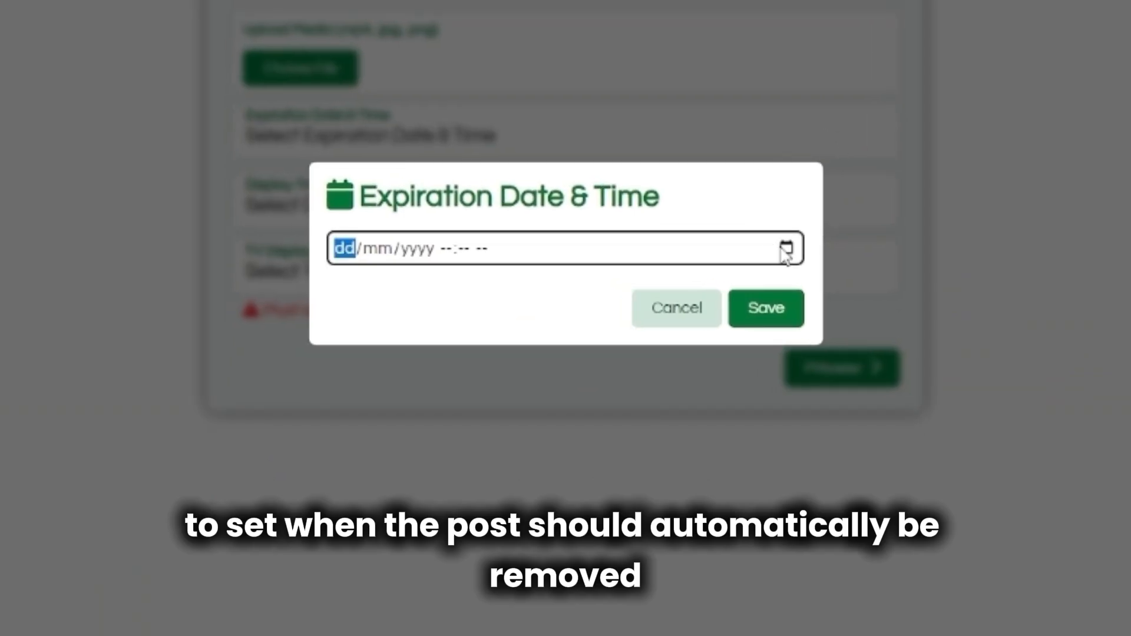
{"action": "left_click", "coordinate": [786, 250]}
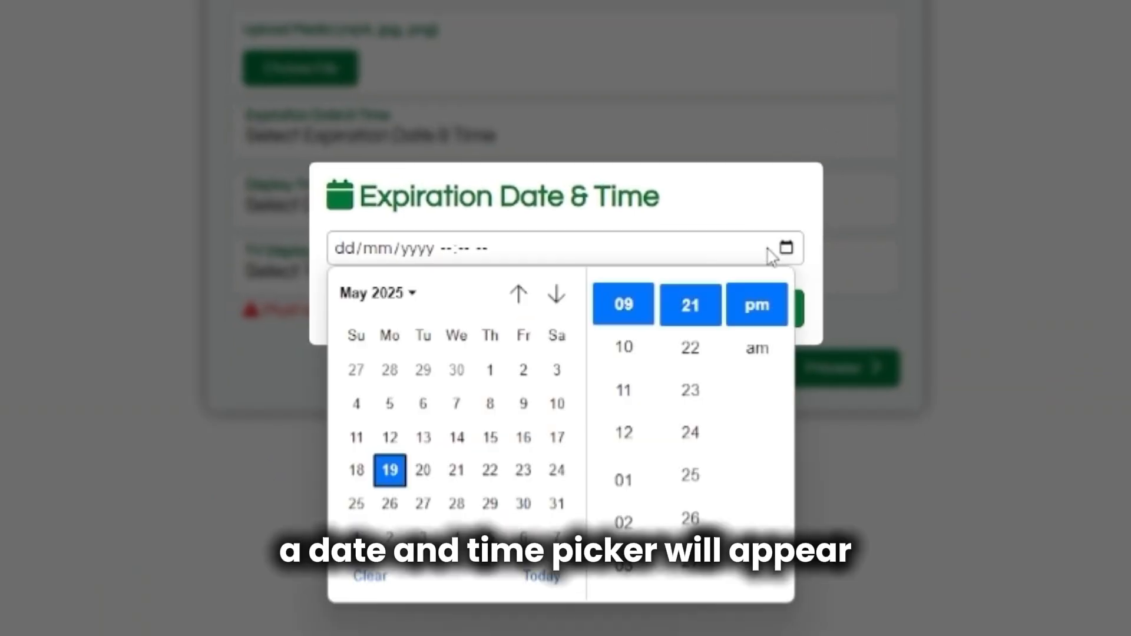
{"action": "left_click", "coordinate": [558, 464]}
{"action": "left_click", "coordinate": [630, 351]}
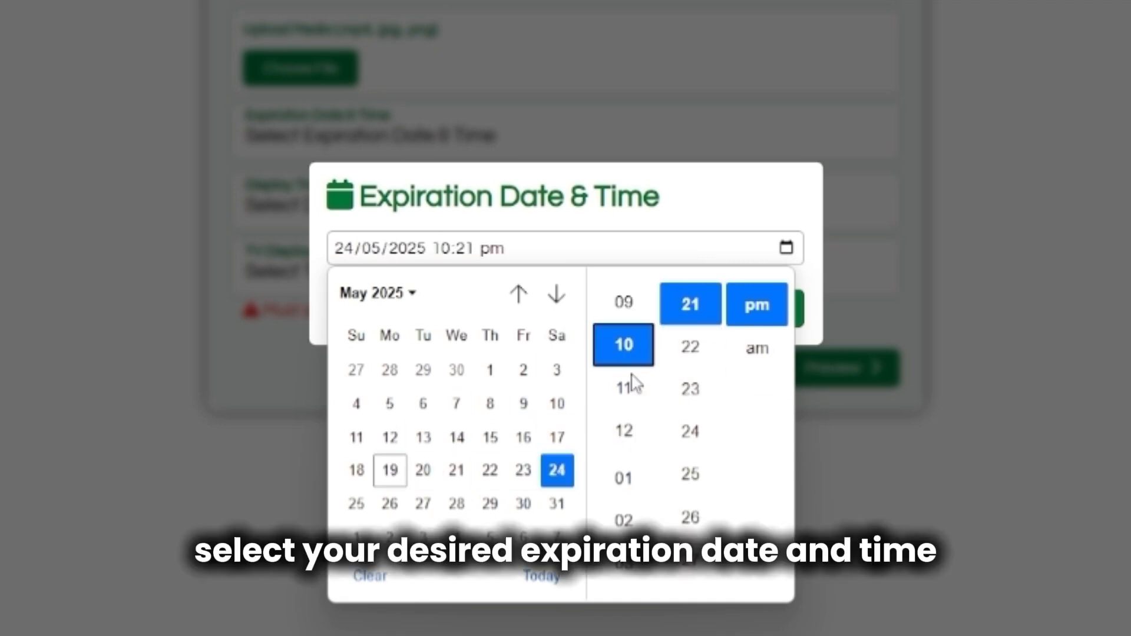
{"action": "scroll", "coordinate": [675, 480], "scroll_direction": "down", "scroll_amount": 5}
{"action": "scroll", "coordinate": [677, 486], "scroll_direction": "up", "scroll_amount": 12}
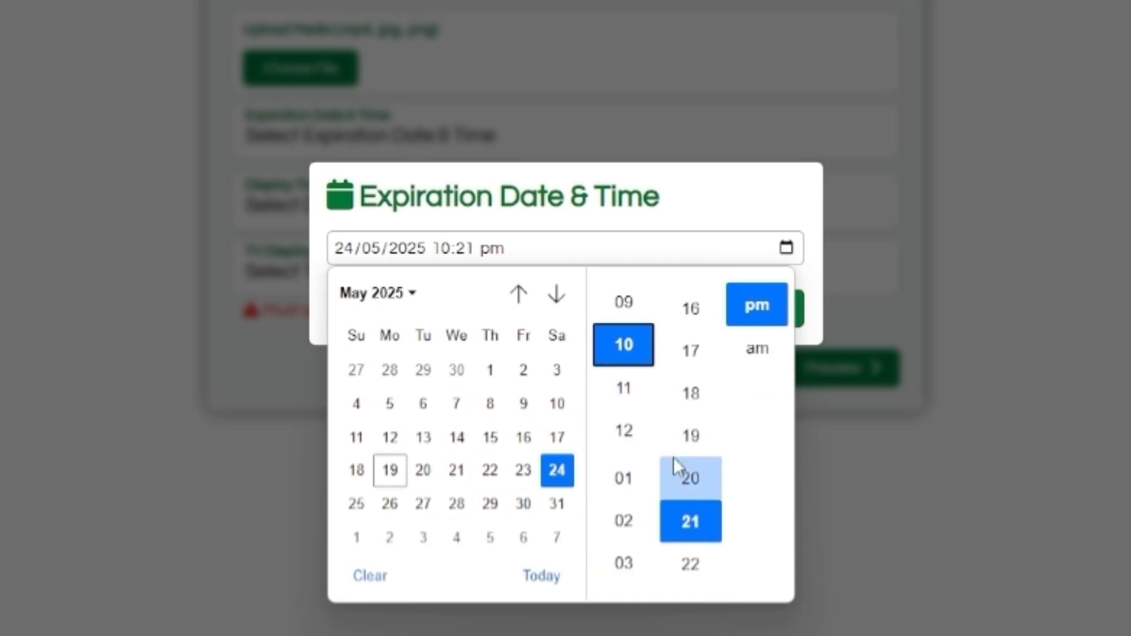
{"action": "left_click", "coordinate": [704, 465]}
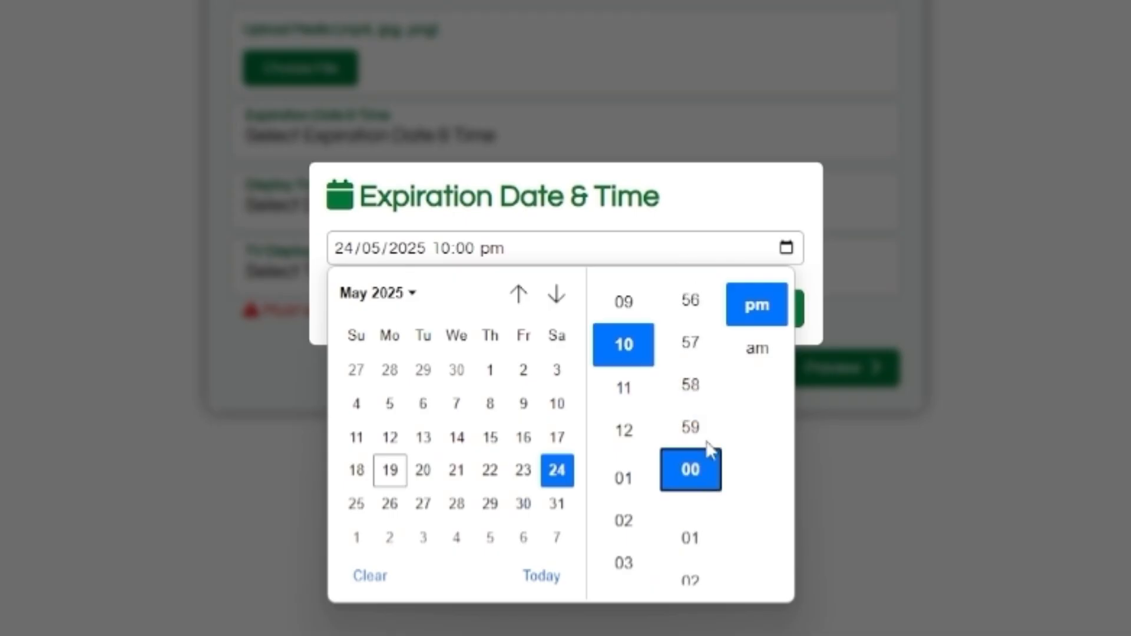
{"action": "left_click", "coordinate": [766, 353]}
{"action": "left_click", "coordinate": [745, 192]}
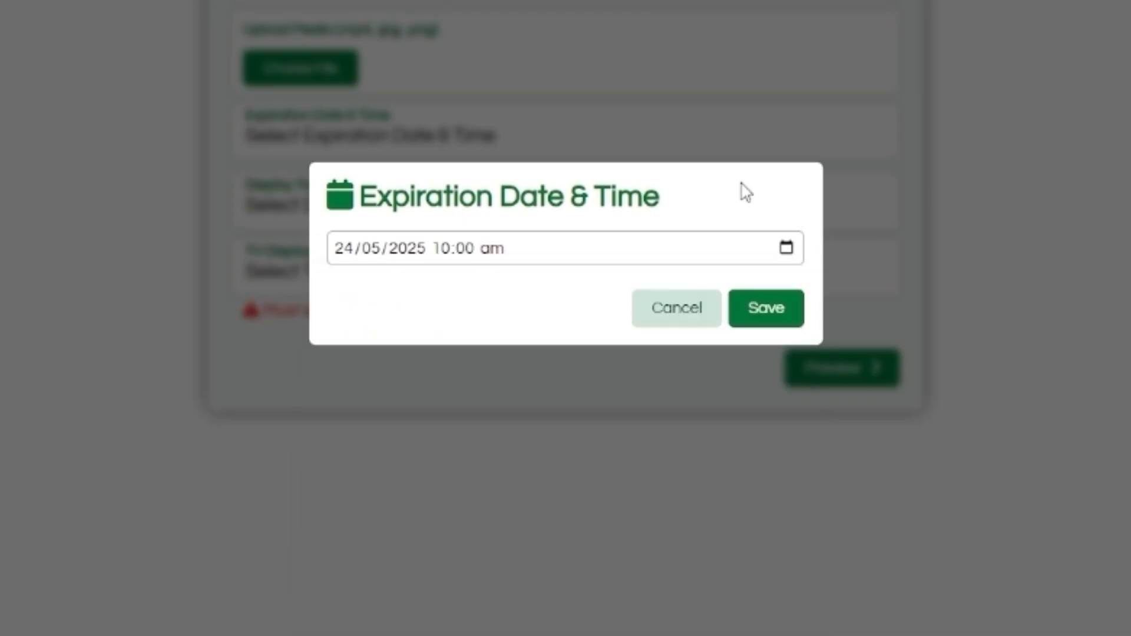
{"action": "left_click", "coordinate": [771, 318]}
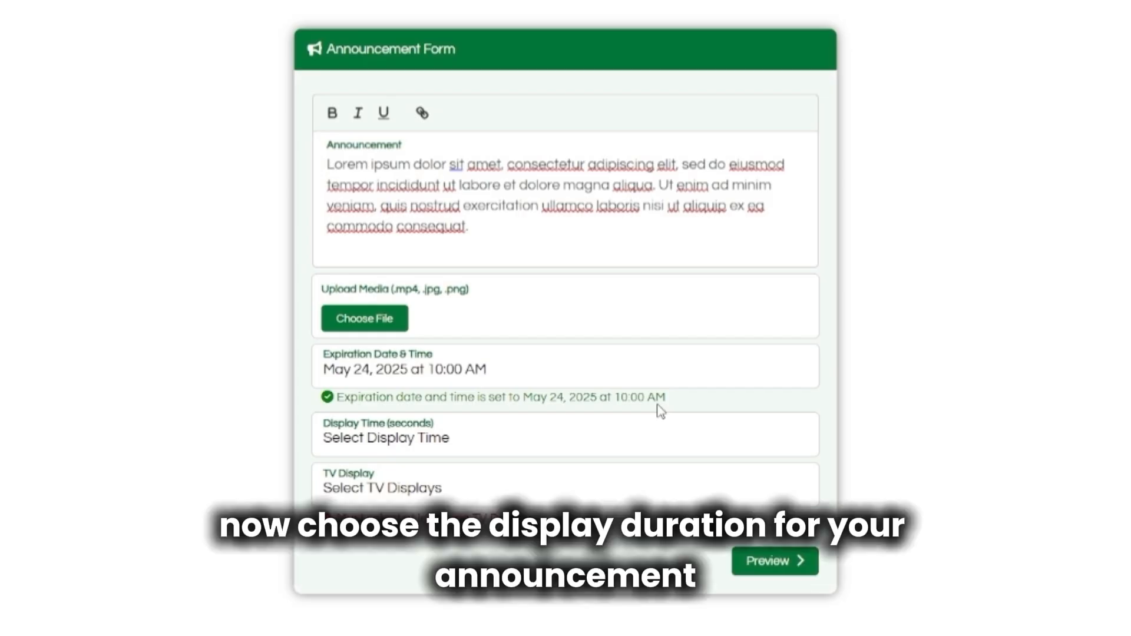
Choose the 11 seconds display time option and save it.
{"action": "left_click", "coordinate": [785, 444]}
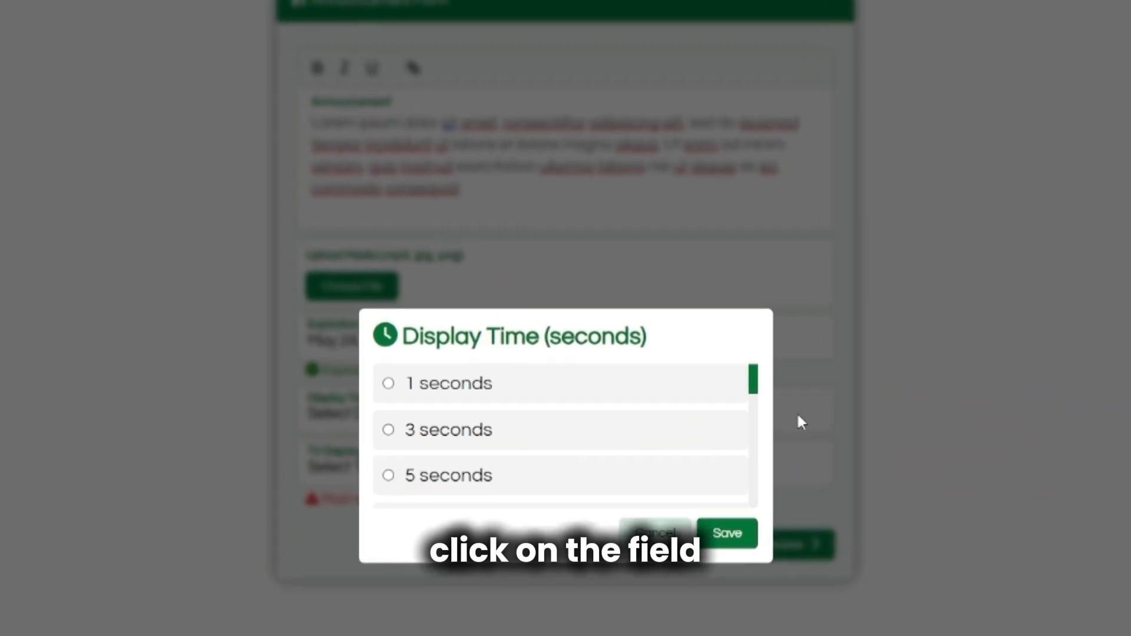
{"action": "scroll", "coordinate": [607, 455], "scroll_direction": "down", "scroll_amount": 6}
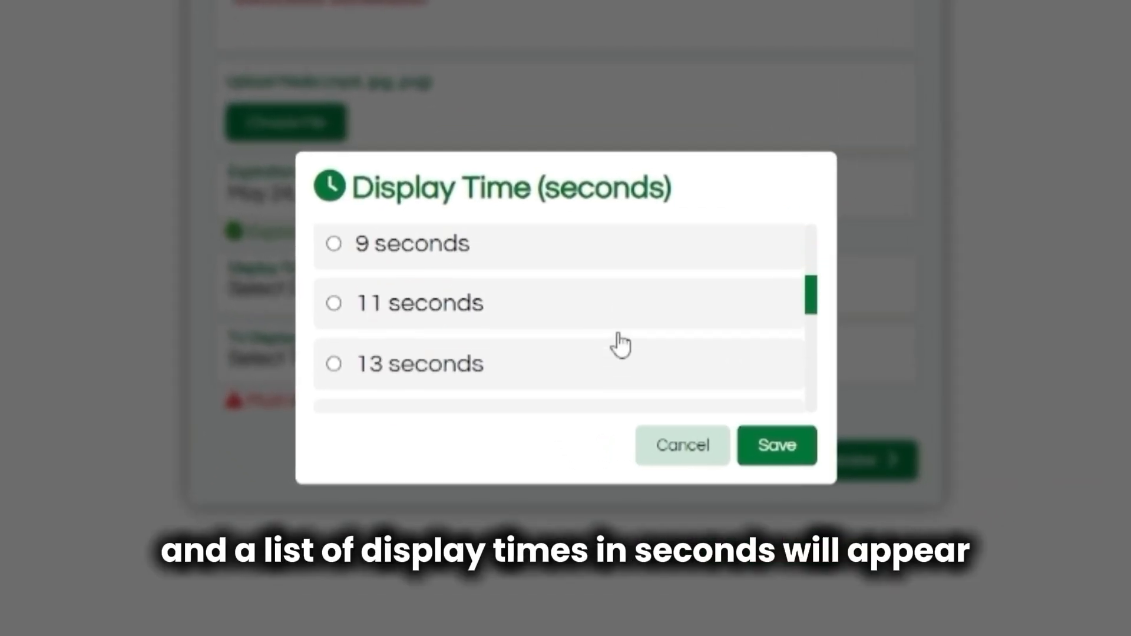
{"action": "scroll", "coordinate": [622, 344], "scroll_direction": "down", "scroll_amount": 4}
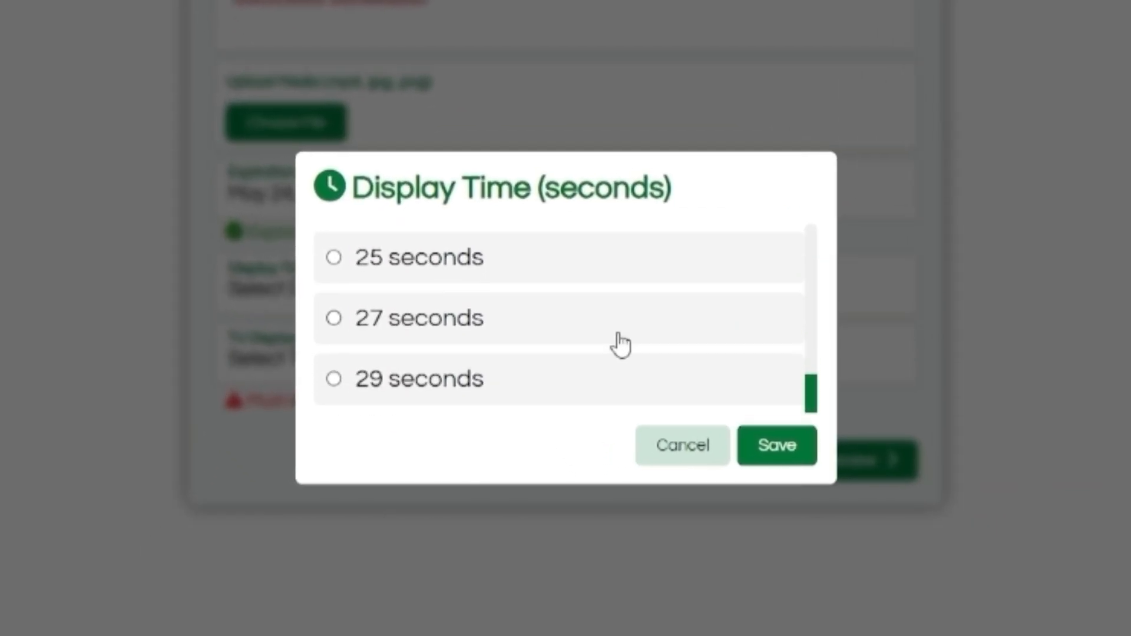
{"action": "scroll", "coordinate": [621, 344], "scroll_direction": "up", "scroll_amount": 10}
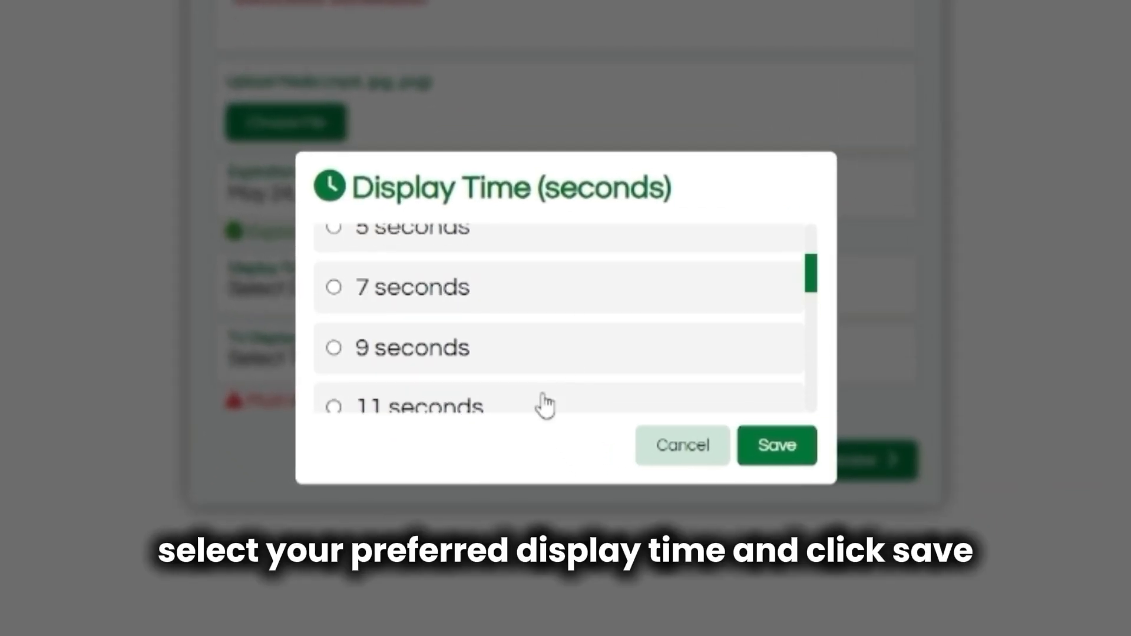
{"action": "left_click", "coordinate": [543, 404]}
{"action": "left_click", "coordinate": [778, 447]}
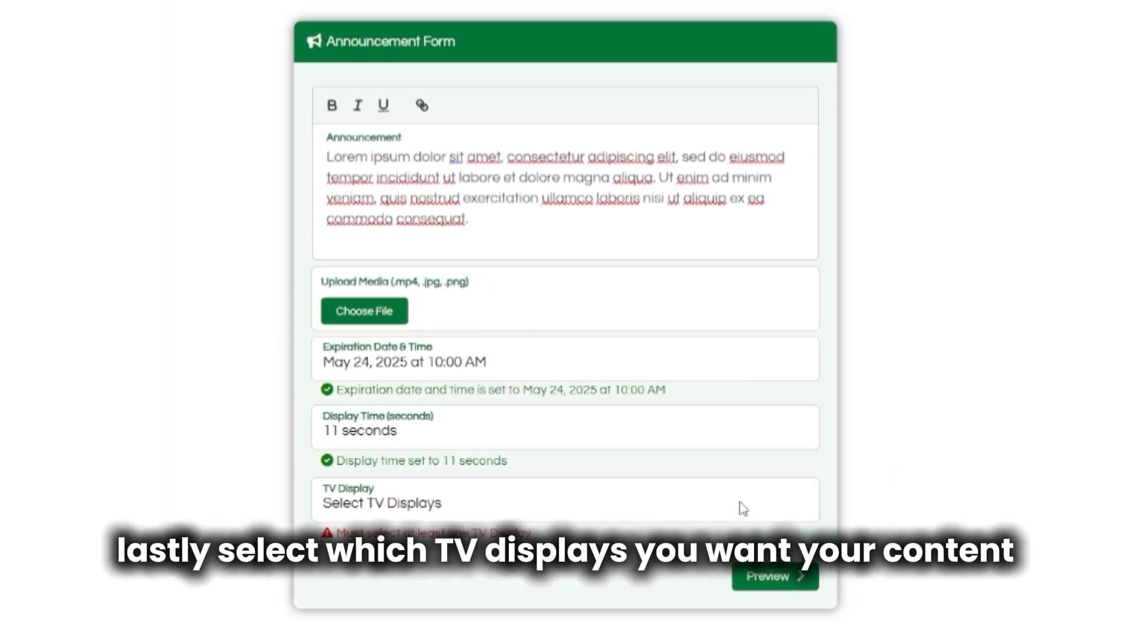
Tick CEAC 3 as the announcement's TV display and save the selection.
{"action": "left_click", "coordinate": [743, 508]}
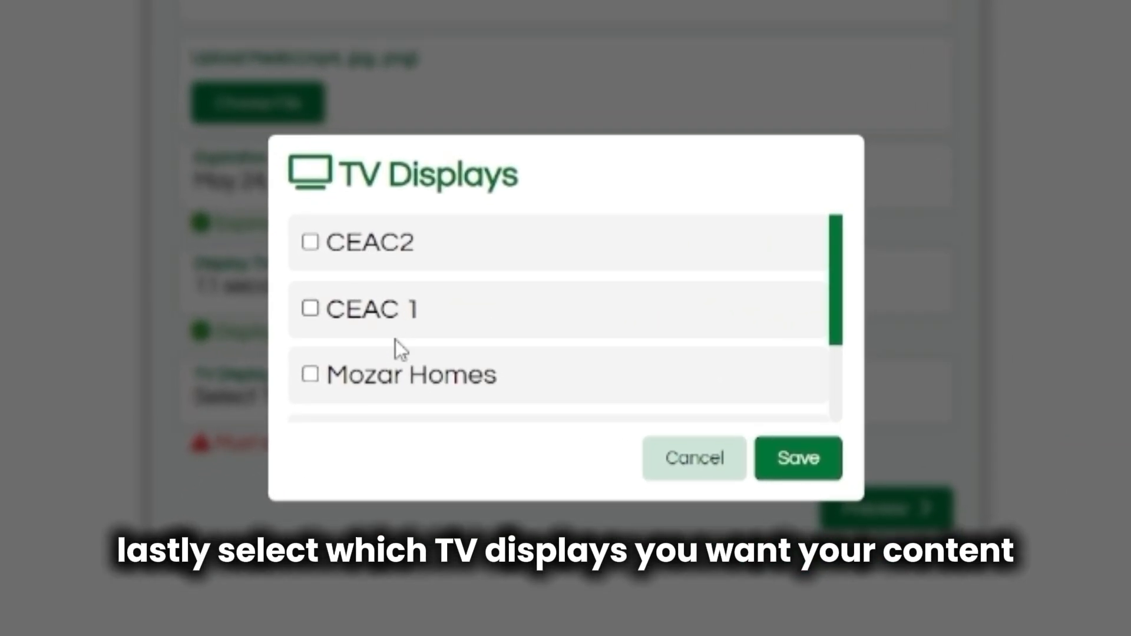
{"action": "scroll", "coordinate": [393, 383], "scroll_direction": "down", "scroll_amount": 2}
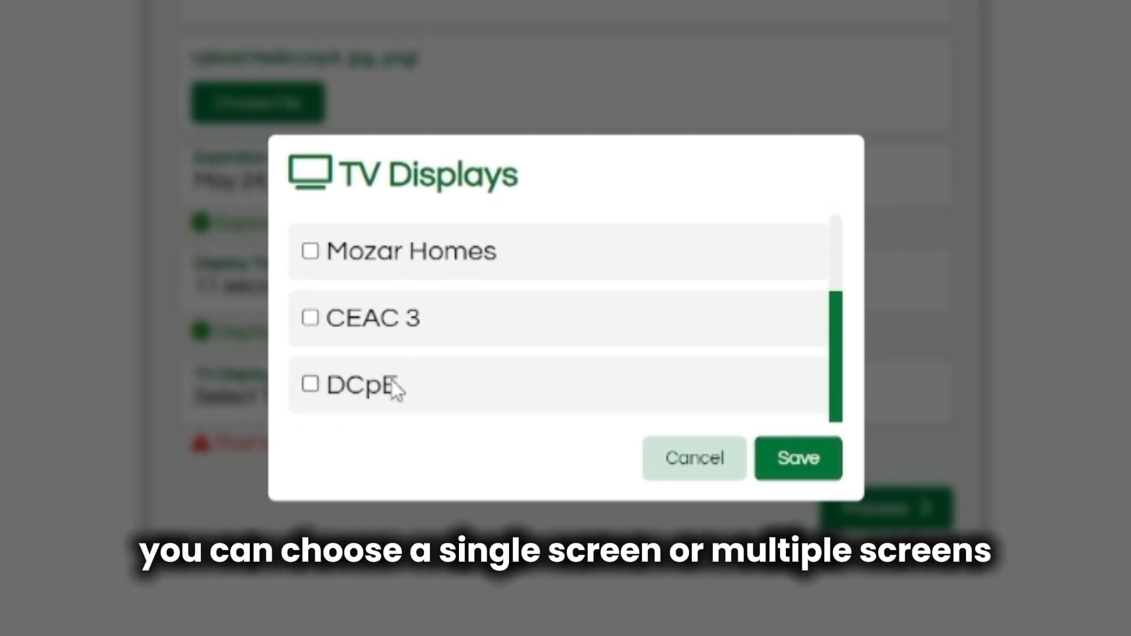
{"action": "left_click", "coordinate": [390, 329]}
{"action": "left_click", "coordinate": [796, 471]}
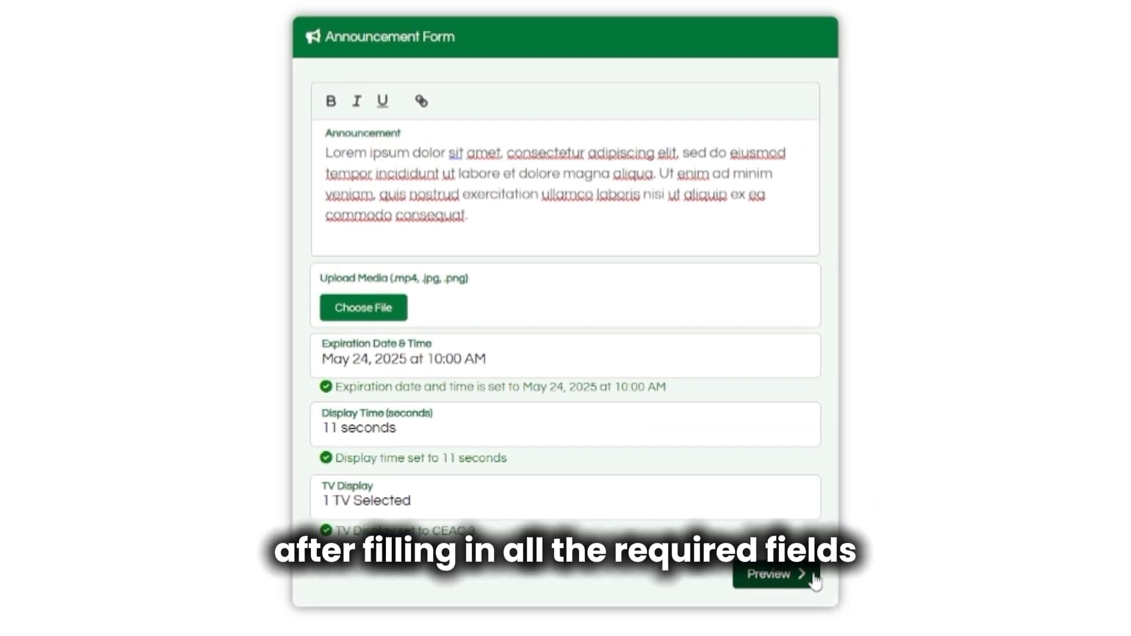
Preview the announcement, then submit it for admin approval.
{"action": "left_click", "coordinate": [812, 579]}
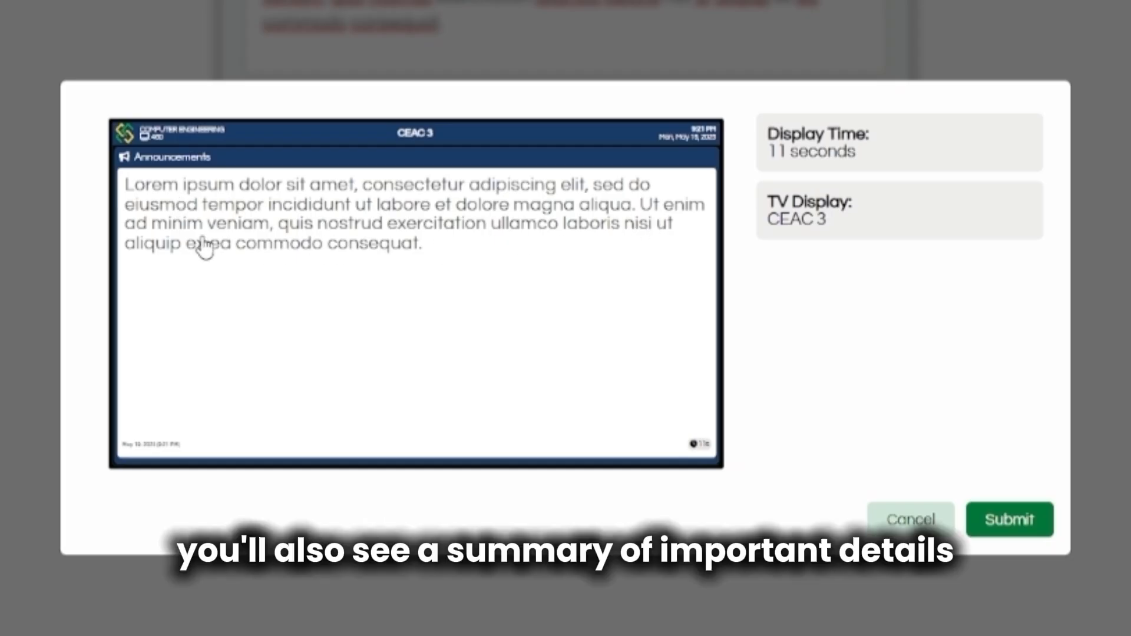
{"action": "left_click", "coordinate": [1002, 533]}
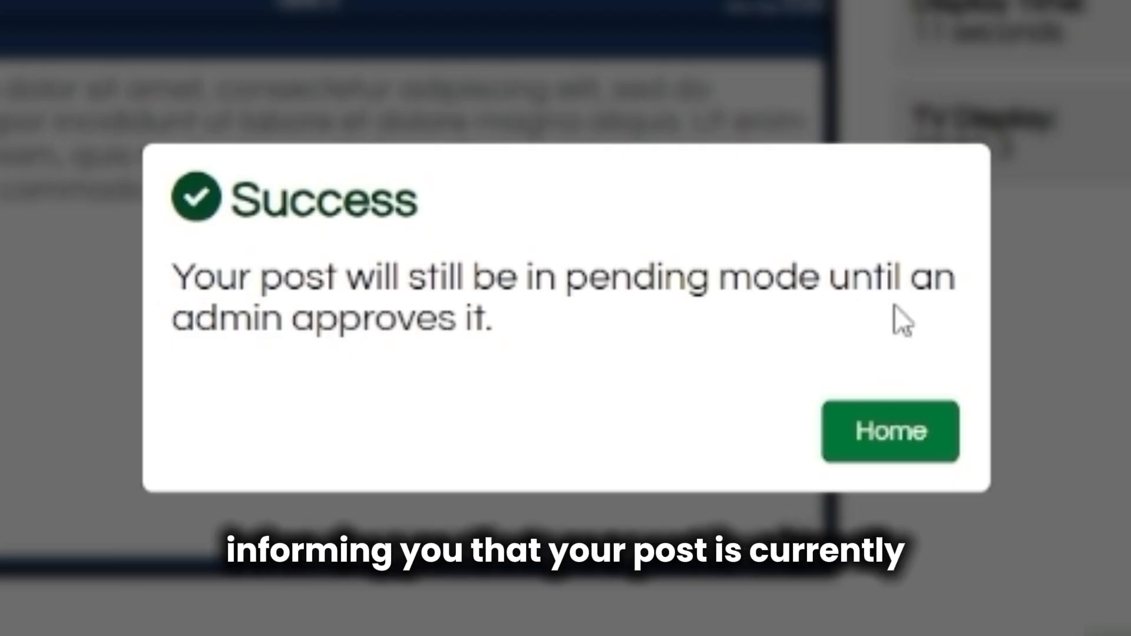
Choose Home in the Success dialog to return to the TV dashboard.
{"action": "left_click", "coordinate": [890, 460]}
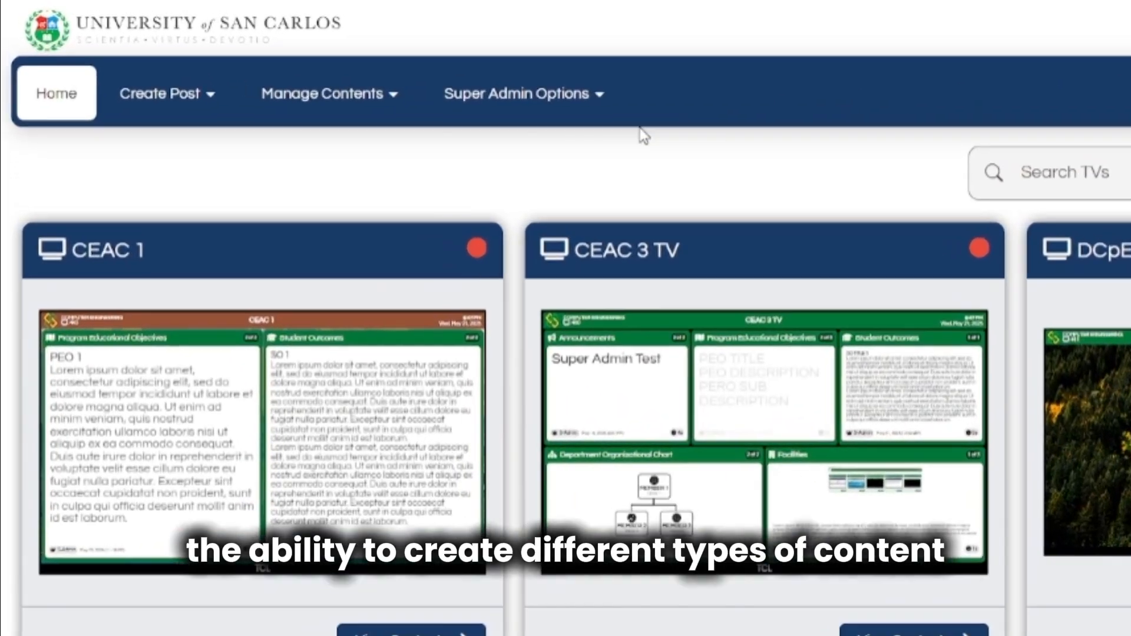
{"action": "left_click", "coordinate": [147, 42]}
{"action": "left_click", "coordinate": [218, 118]}
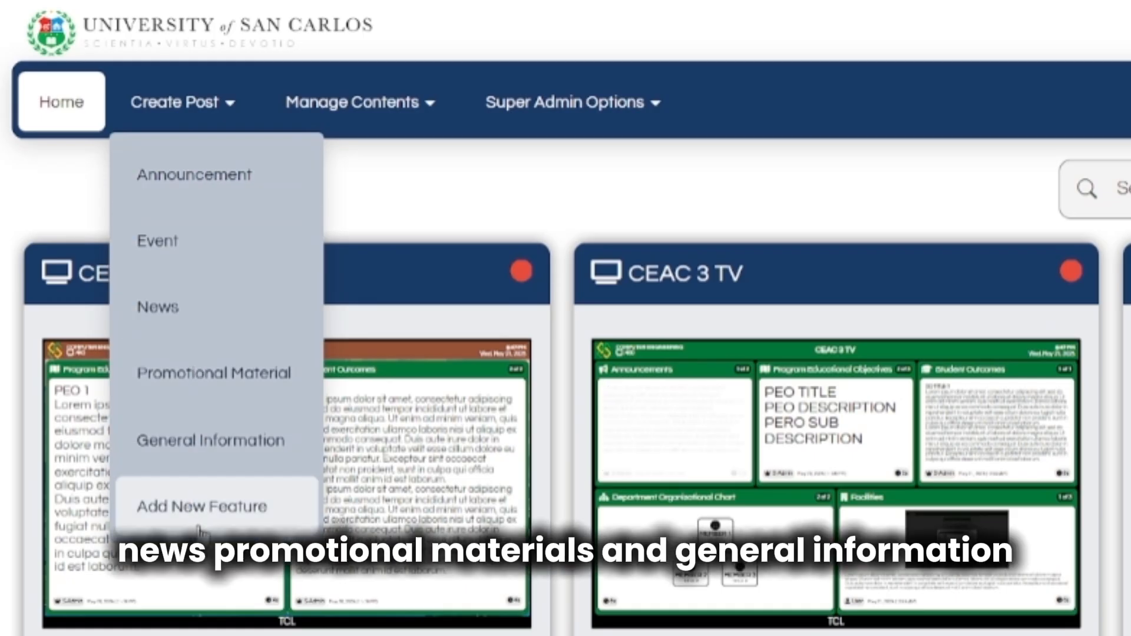
{"action": "left_click", "coordinate": [365, 126]}
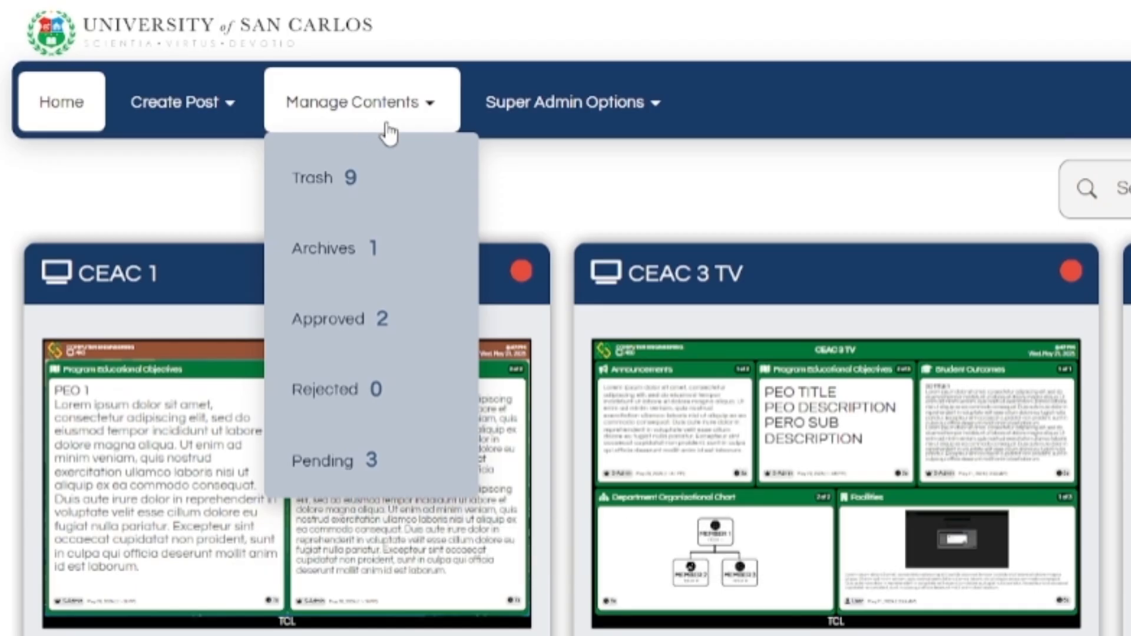
{"action": "left_click", "coordinate": [497, 126]}
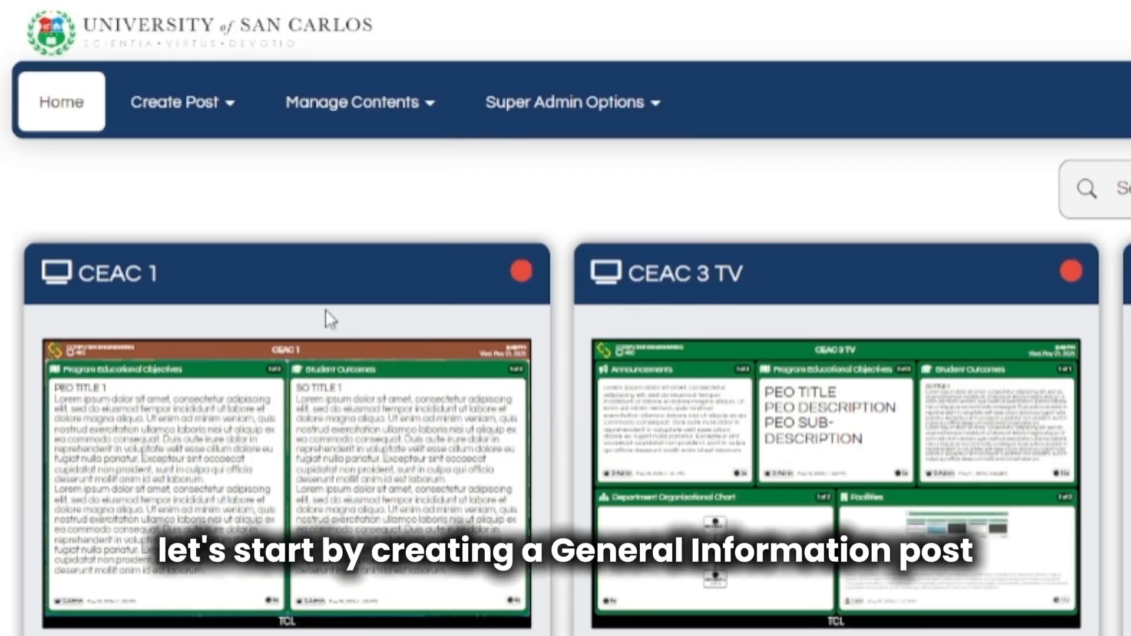
{"action": "mouse_move", "coordinate": [197, 139]}
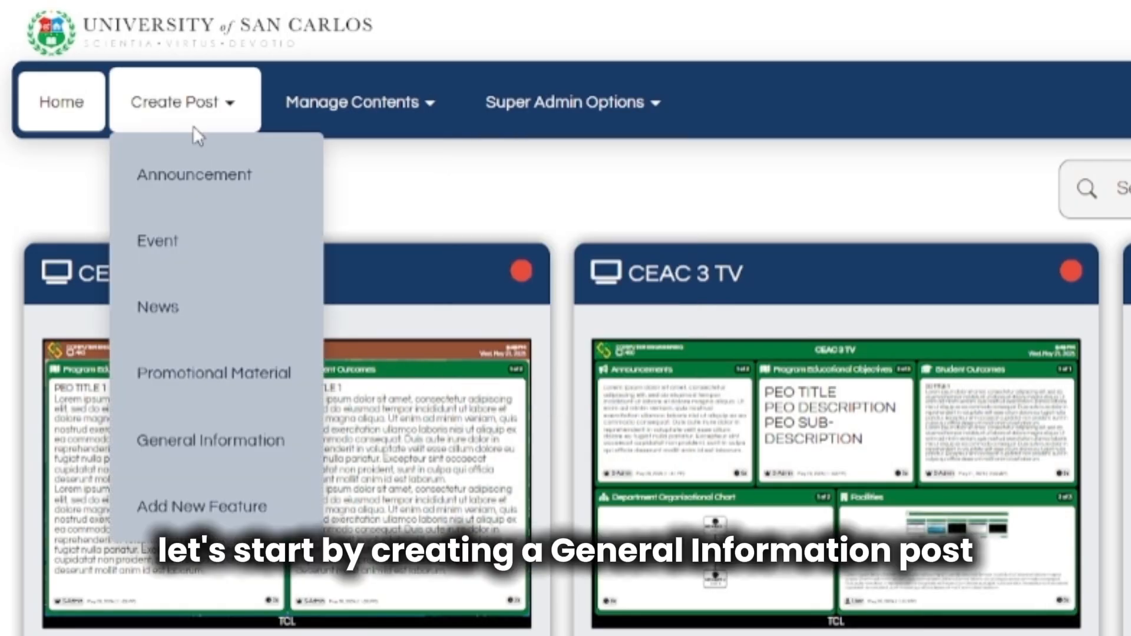
Go to Create Post and open the General Information post category.
{"action": "left_click", "coordinate": [195, 131]}
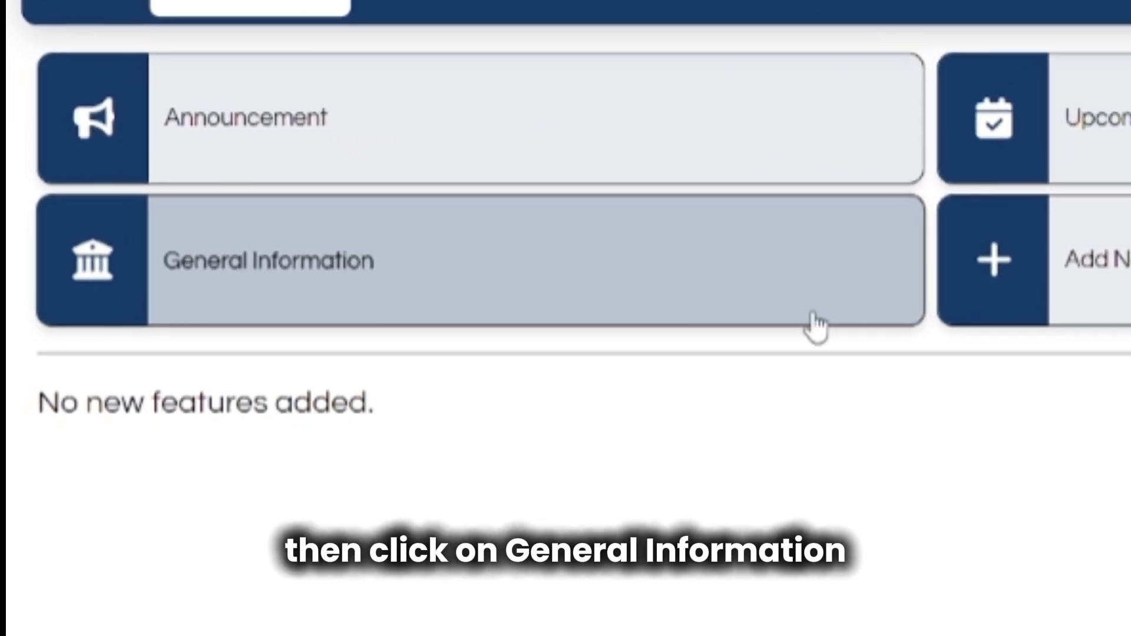
{"action": "left_click", "coordinate": [652, 284]}
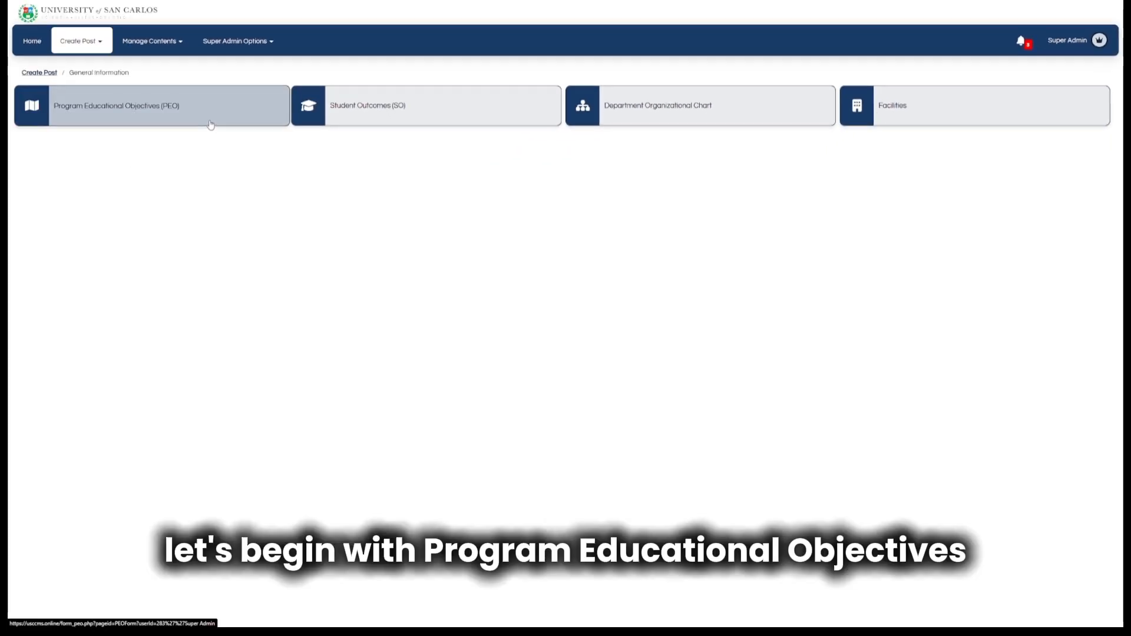
Start a PEO post with title 'peo title' and description 'peo description'.
{"action": "left_click", "coordinate": [210, 124]}
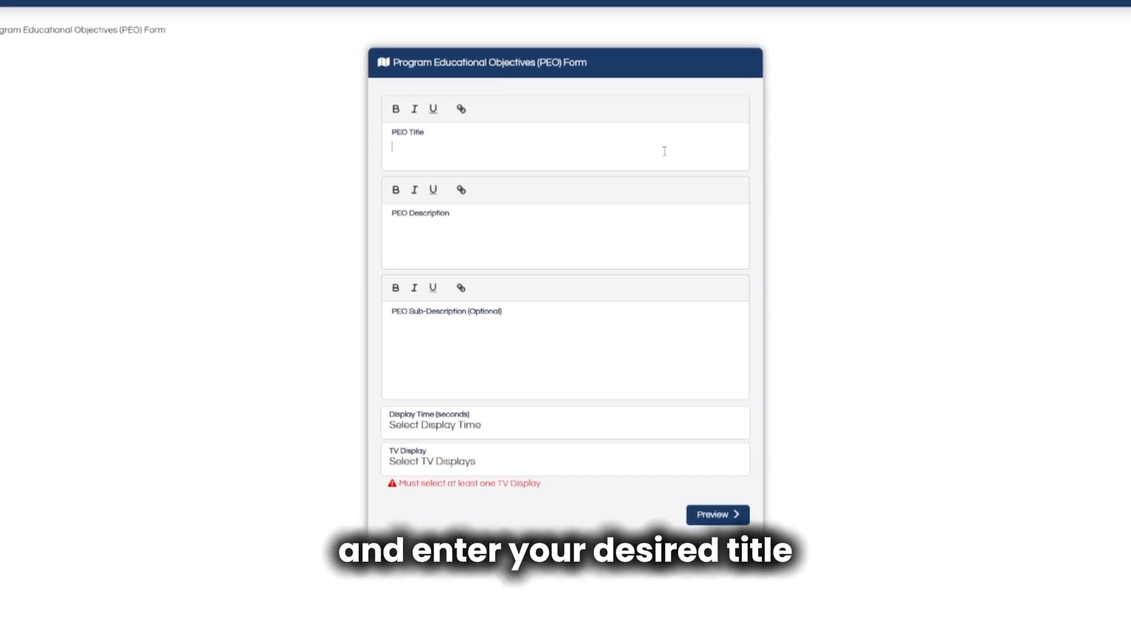
{"action": "left_click", "coordinate": [682, 144]}
{"action": "type", "text": "peo "}
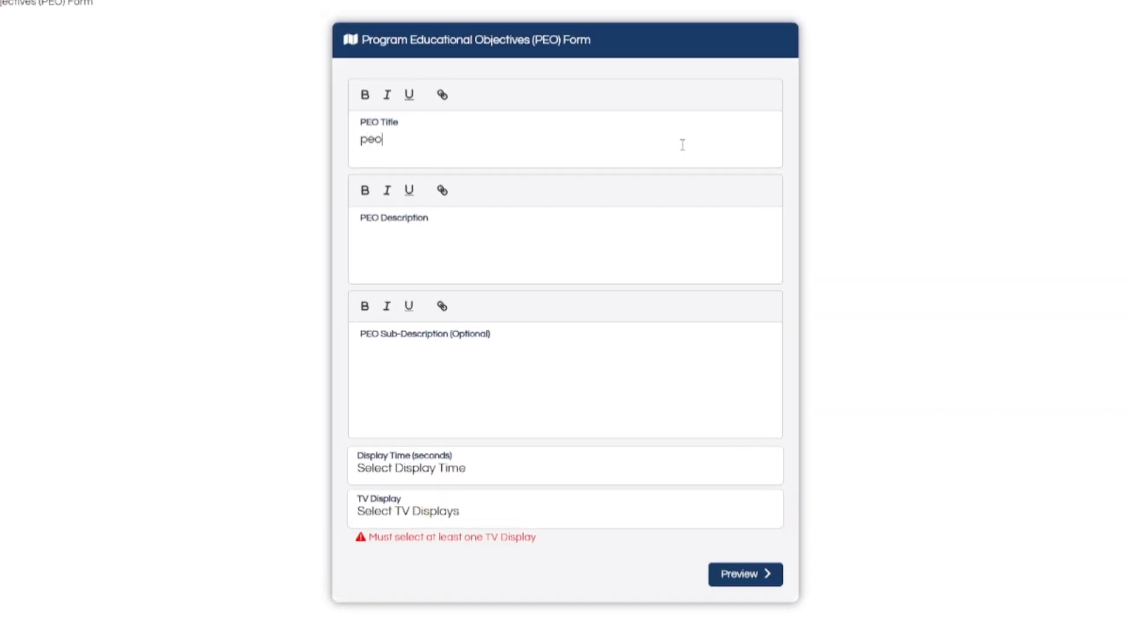
{"action": "type", "text": "title"}
{"action": "left_click", "coordinate": [703, 237]}
{"action": "type", "text": "peo "}
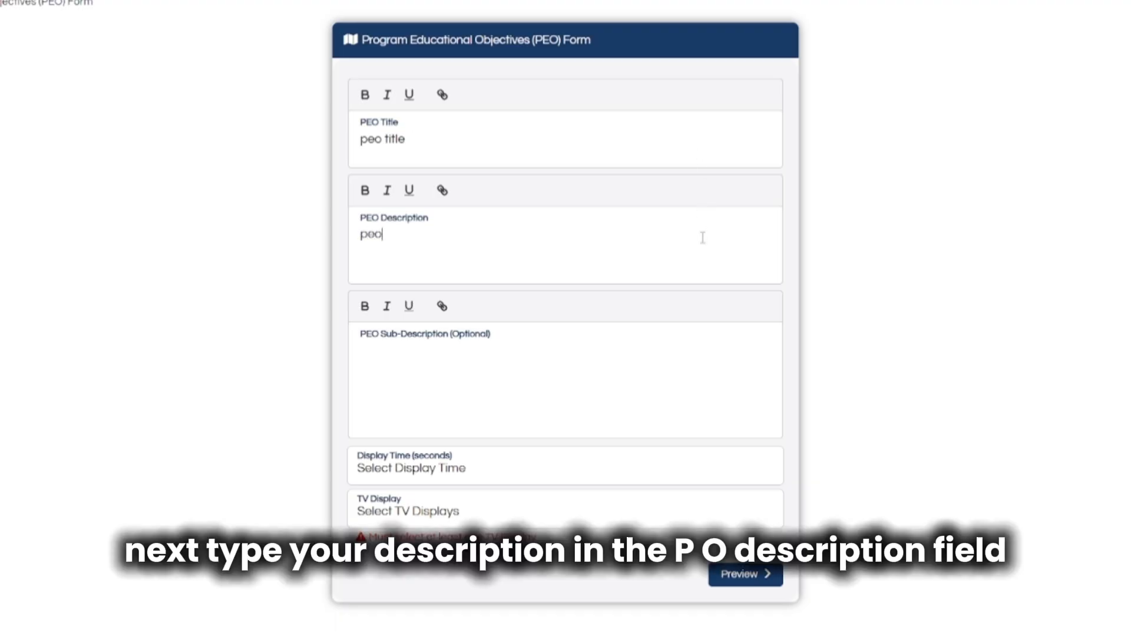
{"action": "type", "text": "descript"}
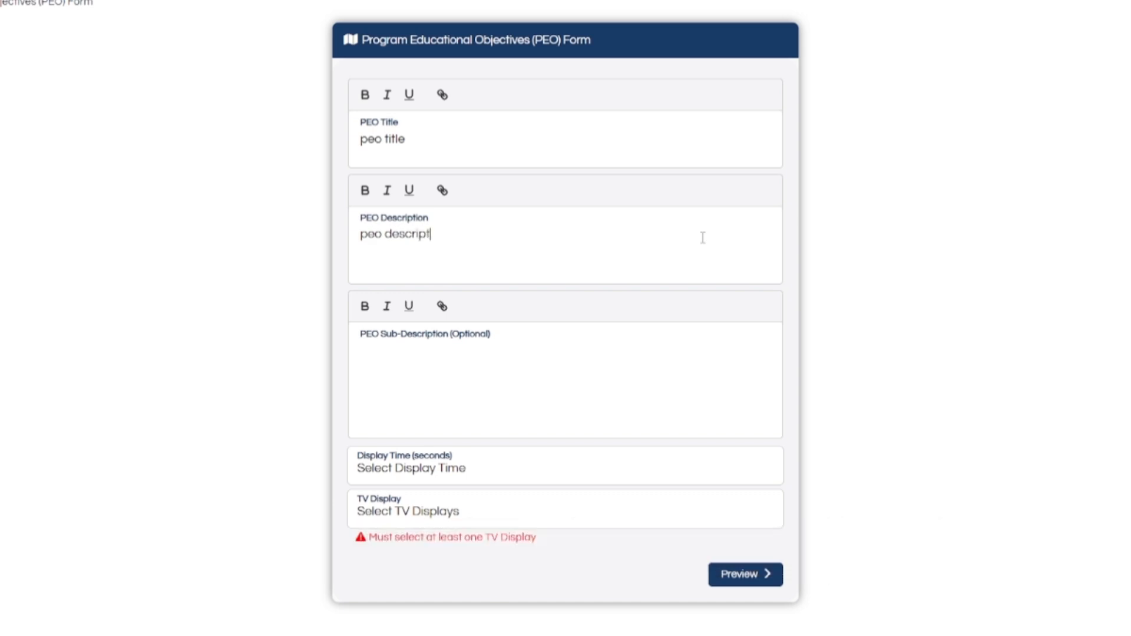
{"action": "type", "text": "ion"}
{"action": "left_click", "coordinate": [681, 391]}
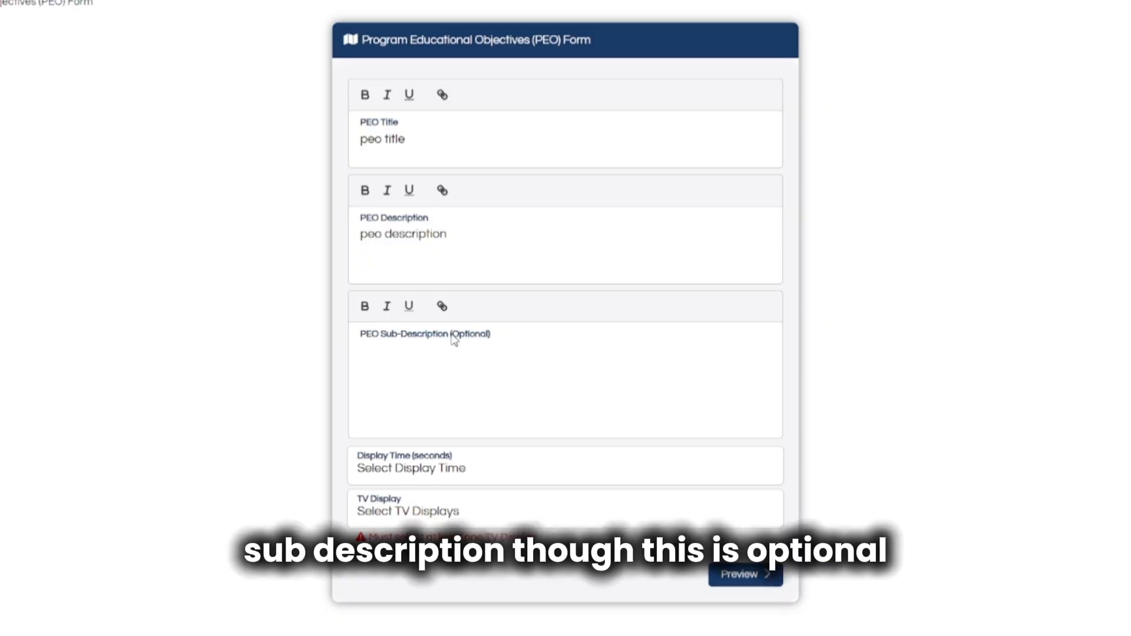
Set the PEO display time to 15 seconds and target CEAC 3 TV.
{"action": "left_click", "coordinate": [589, 475]}
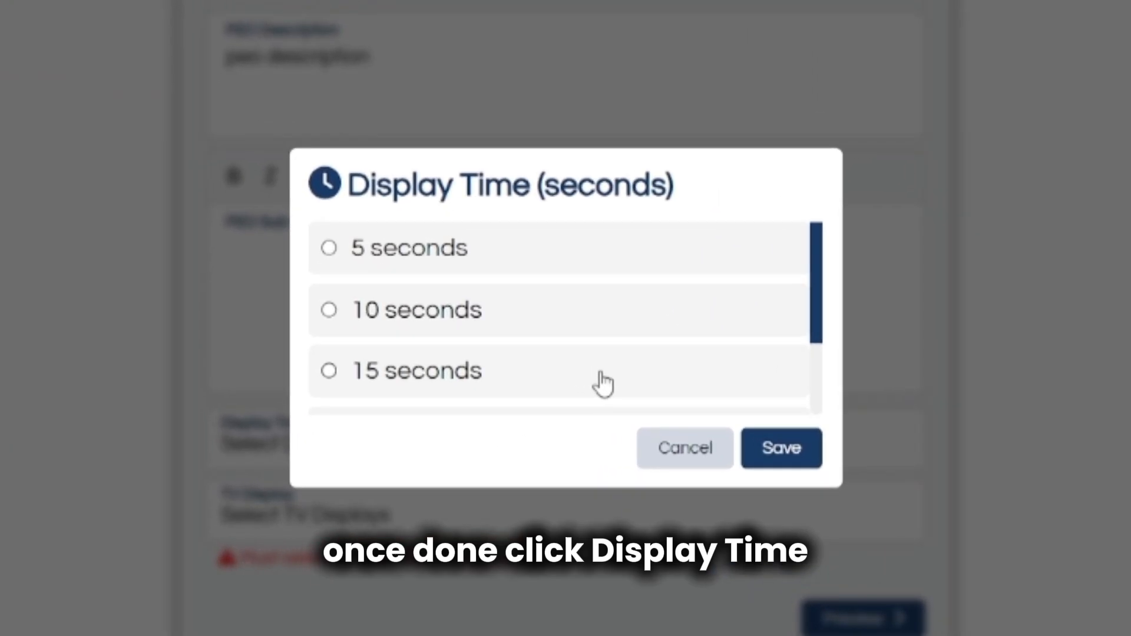
{"action": "left_click", "coordinate": [599, 388]}
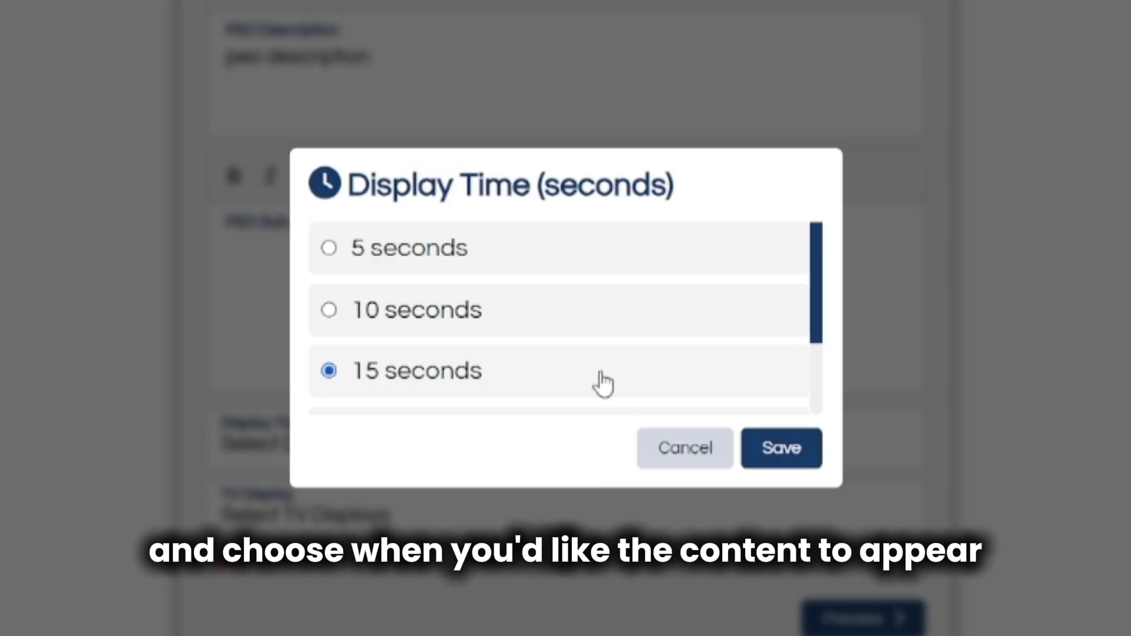
{"action": "left_click", "coordinate": [776, 463]}
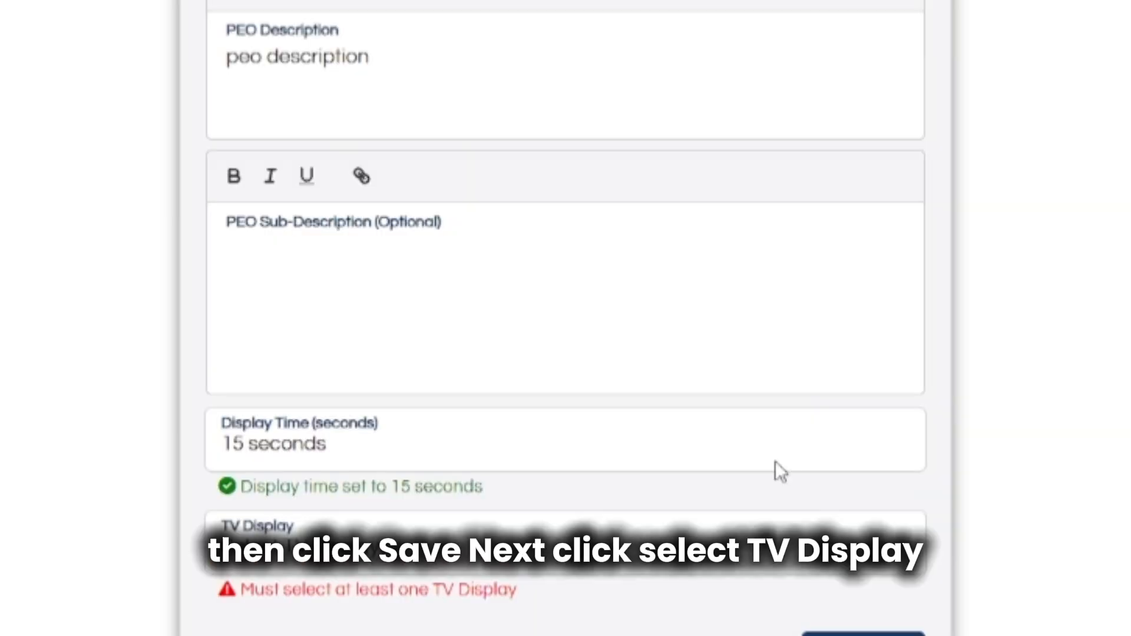
{"action": "left_click", "coordinate": [685, 526]}
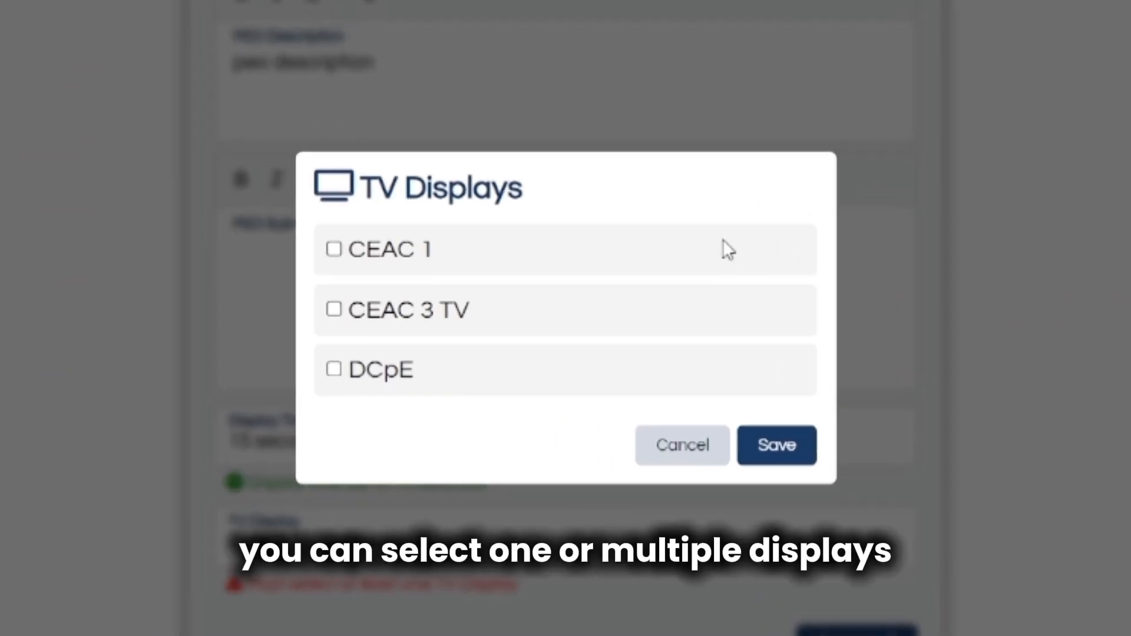
{"action": "left_click", "coordinate": [724, 319]}
{"action": "left_click", "coordinate": [779, 465]}
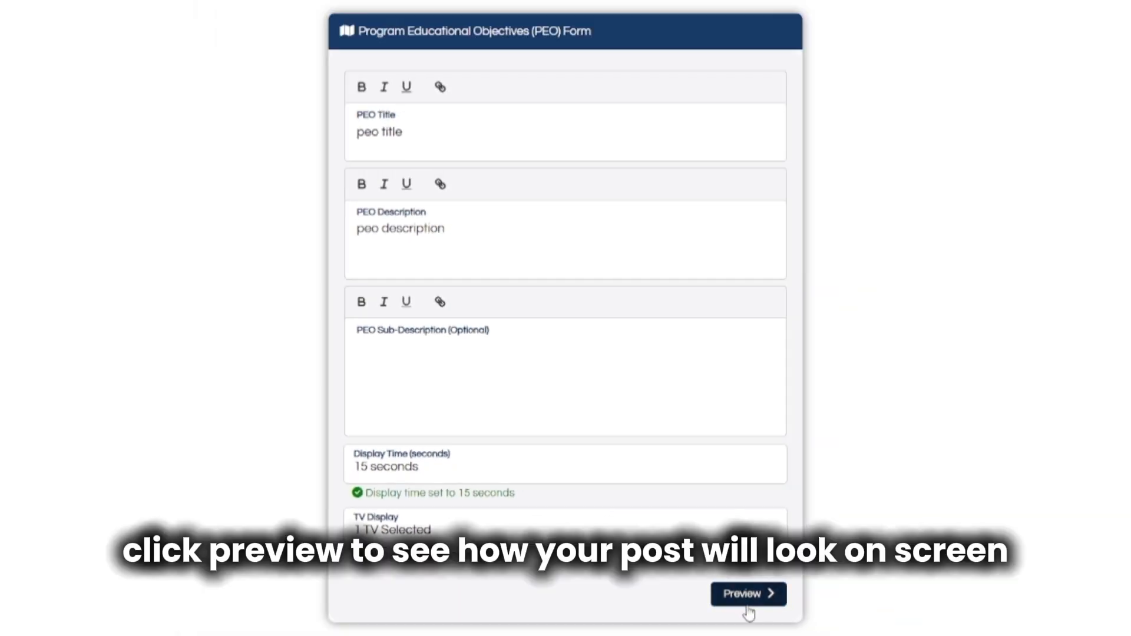
Preview and submit the PEO post, then return to the home dashboard.
{"action": "left_click", "coordinate": [747, 600]}
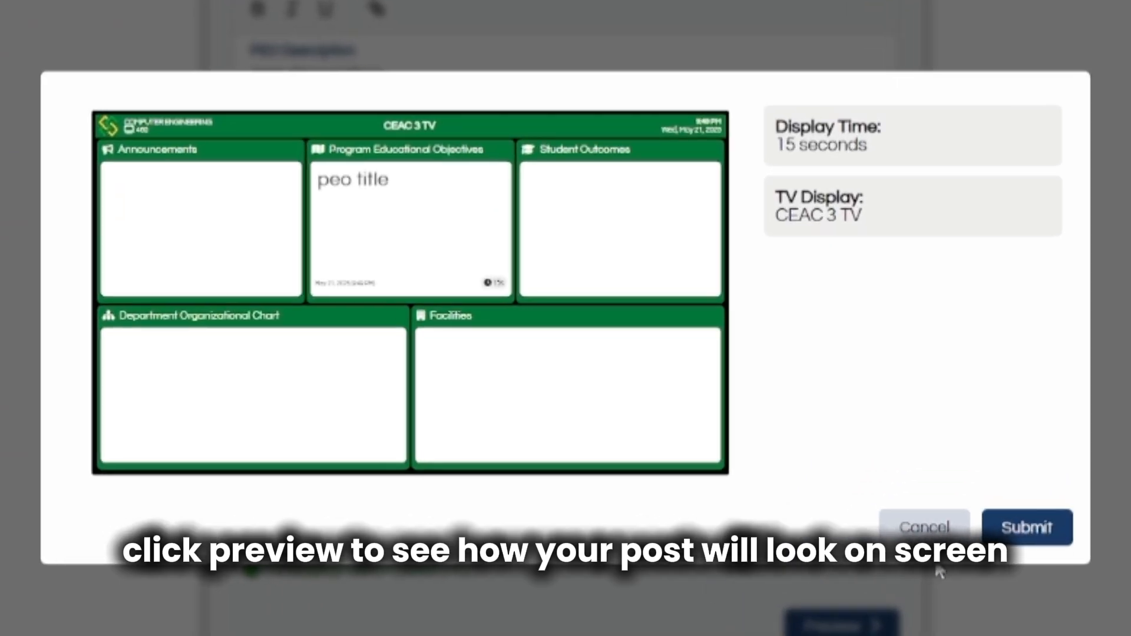
{"action": "left_click", "coordinate": [1024, 544]}
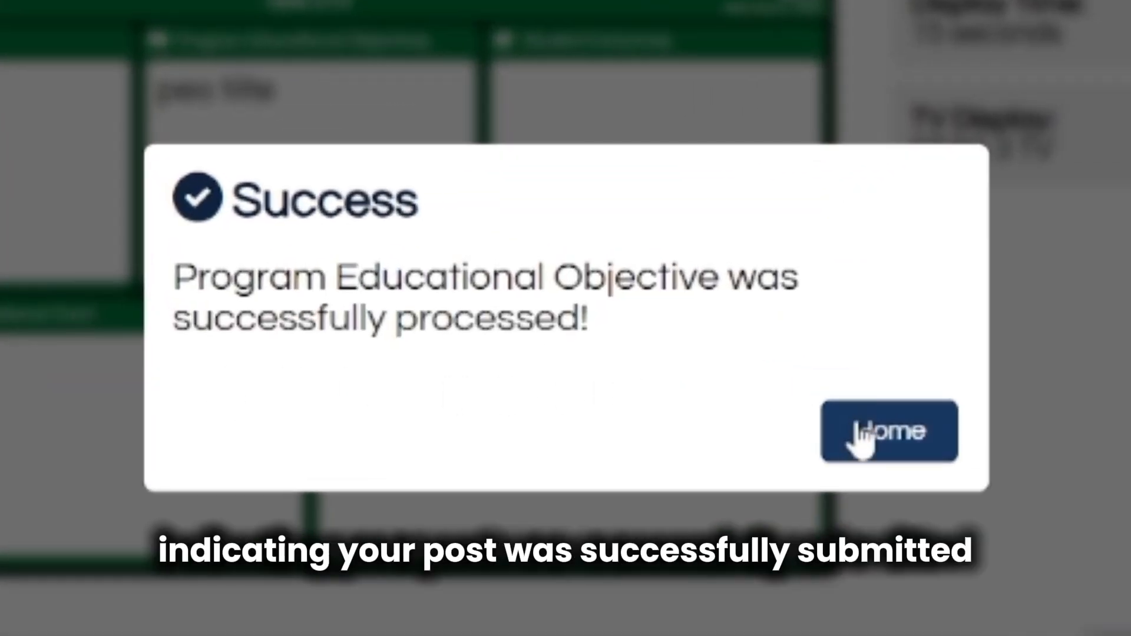
{"action": "left_click", "coordinate": [892, 452]}
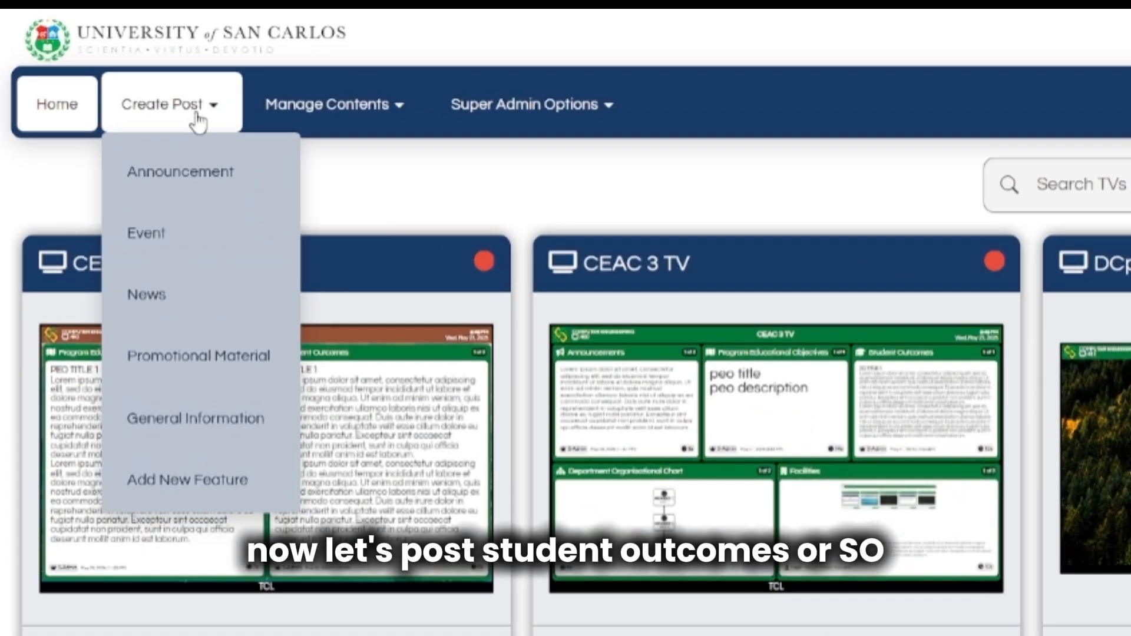
Start a Student Outcomes post titled 'SO' with description 'so descrip'.
{"action": "left_click", "coordinate": [147, 88]}
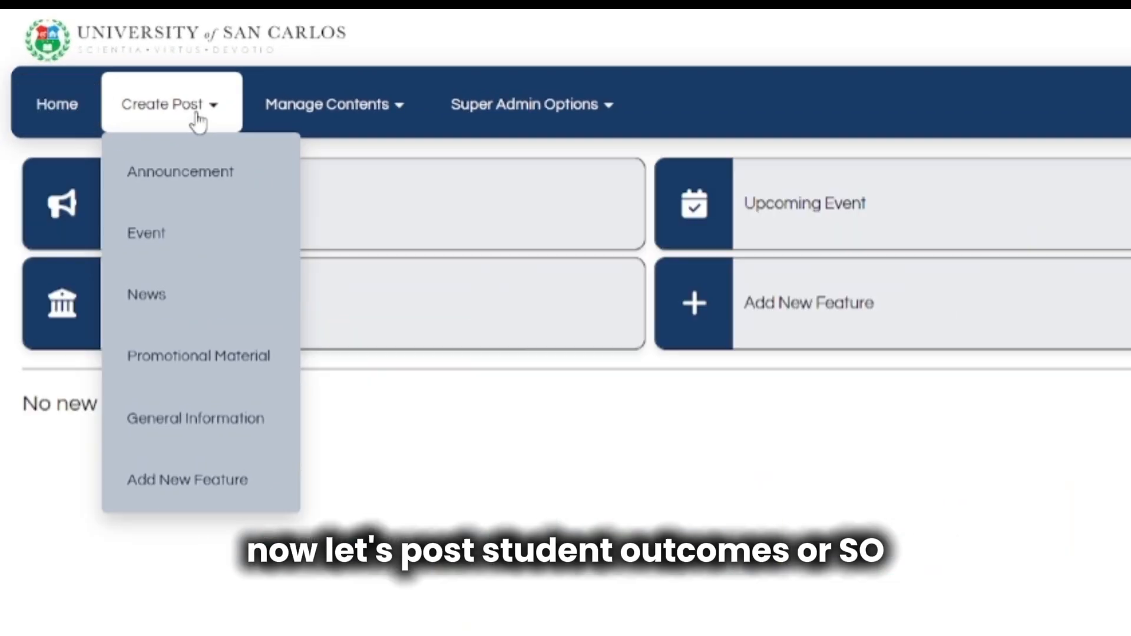
{"action": "left_click", "coordinate": [362, 301]}
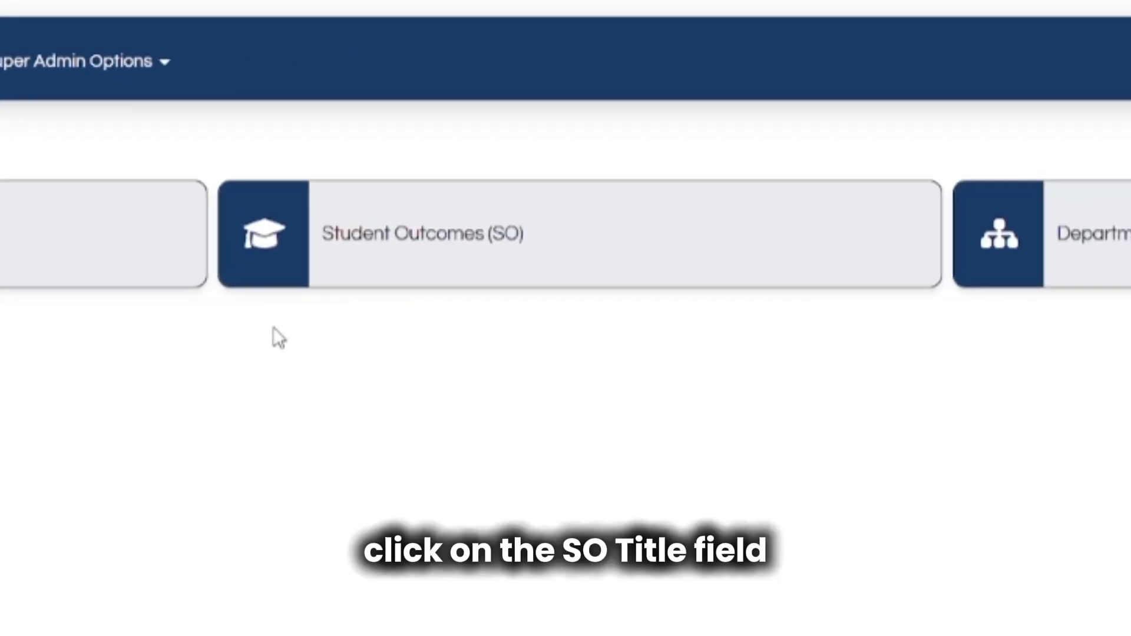
{"action": "left_click", "coordinate": [409, 281]}
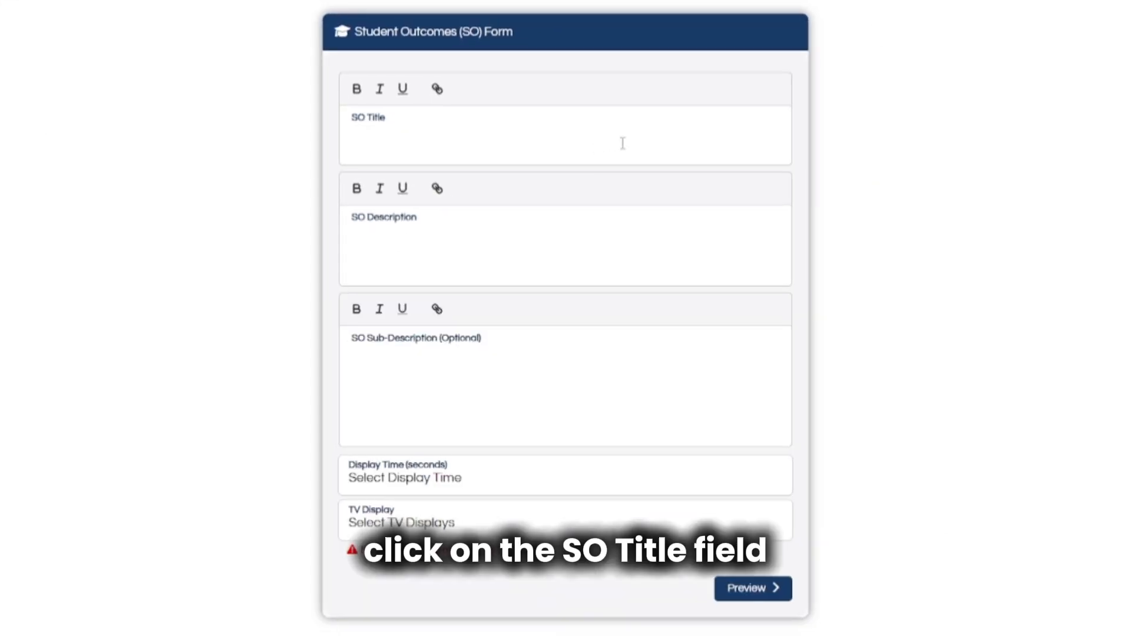
{"action": "left_click", "coordinate": [645, 143]}
{"action": "type", "text": "SO"}
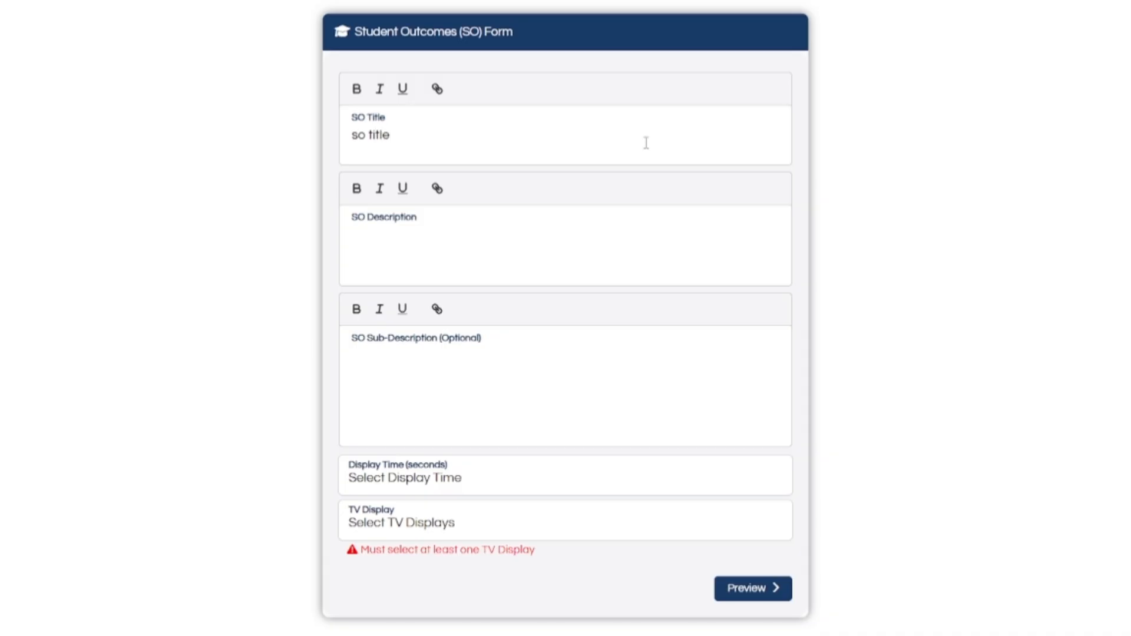
{"action": "left_click", "coordinate": [675, 254]}
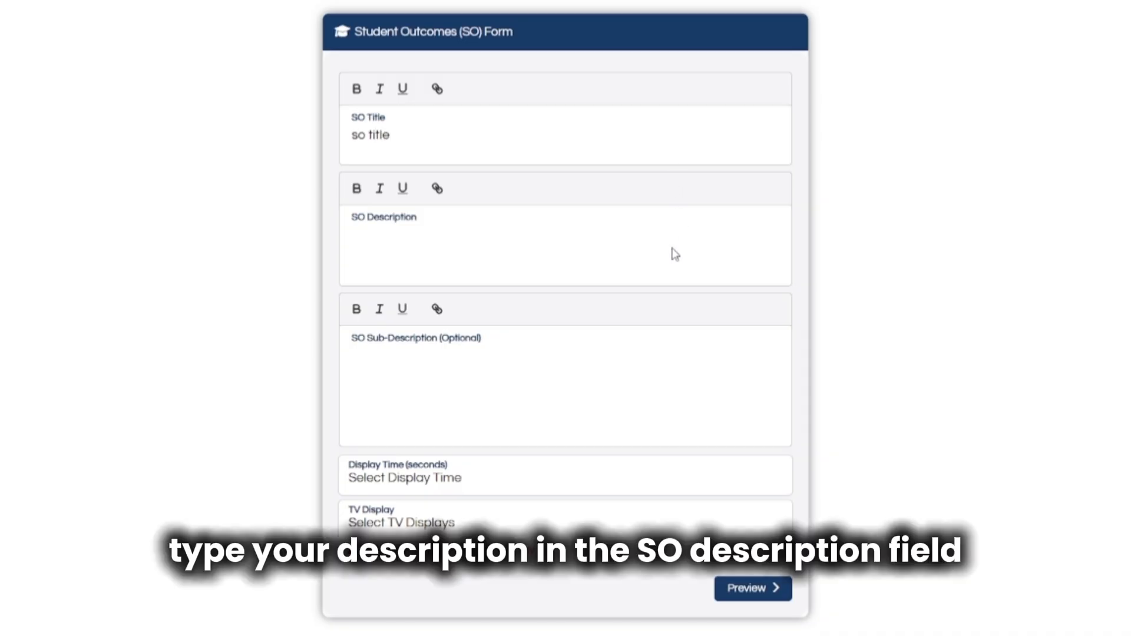
{"action": "type", "text": "so description"}
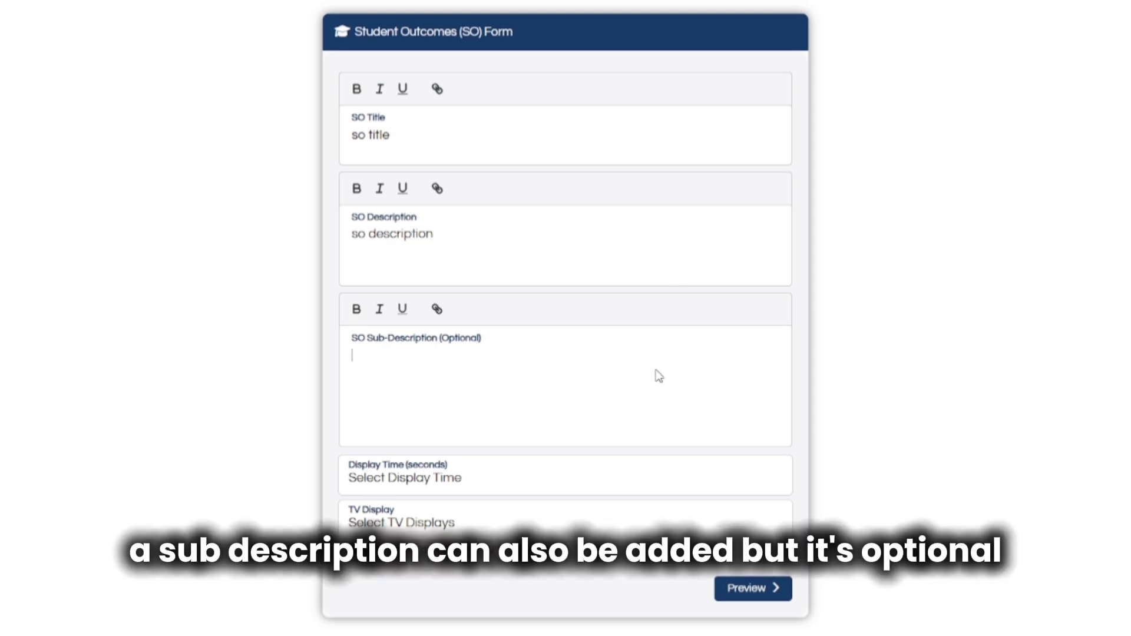
Set the Student Outcomes display time to 10 seconds and target CEAC 3 TV.
{"action": "left_click", "coordinate": [652, 472]}
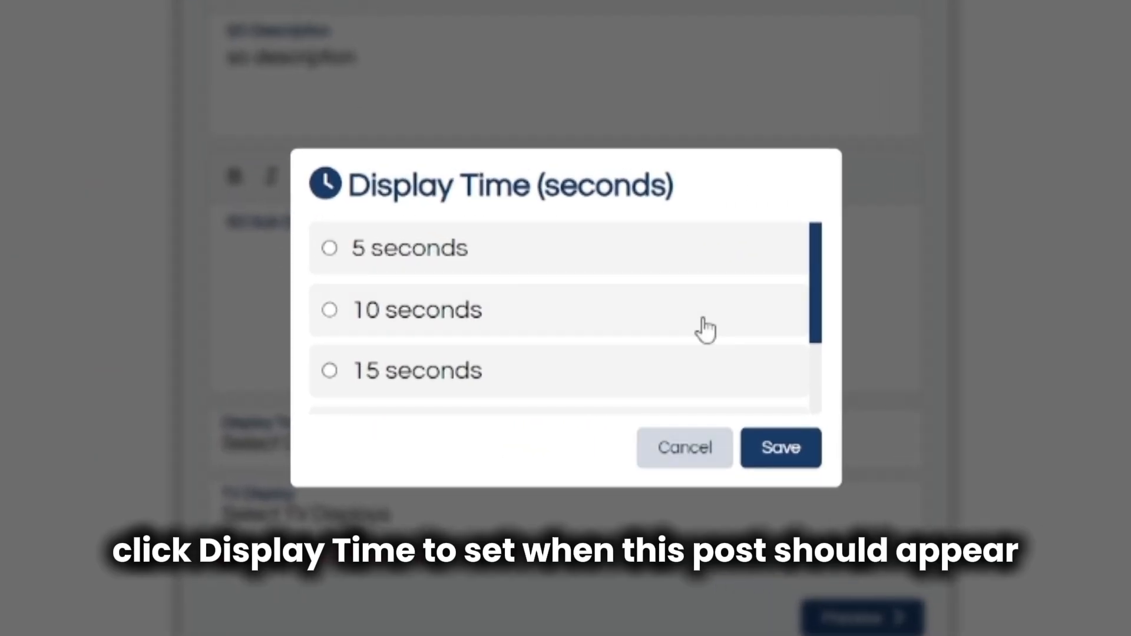
{"action": "left_click", "coordinate": [705, 329]}
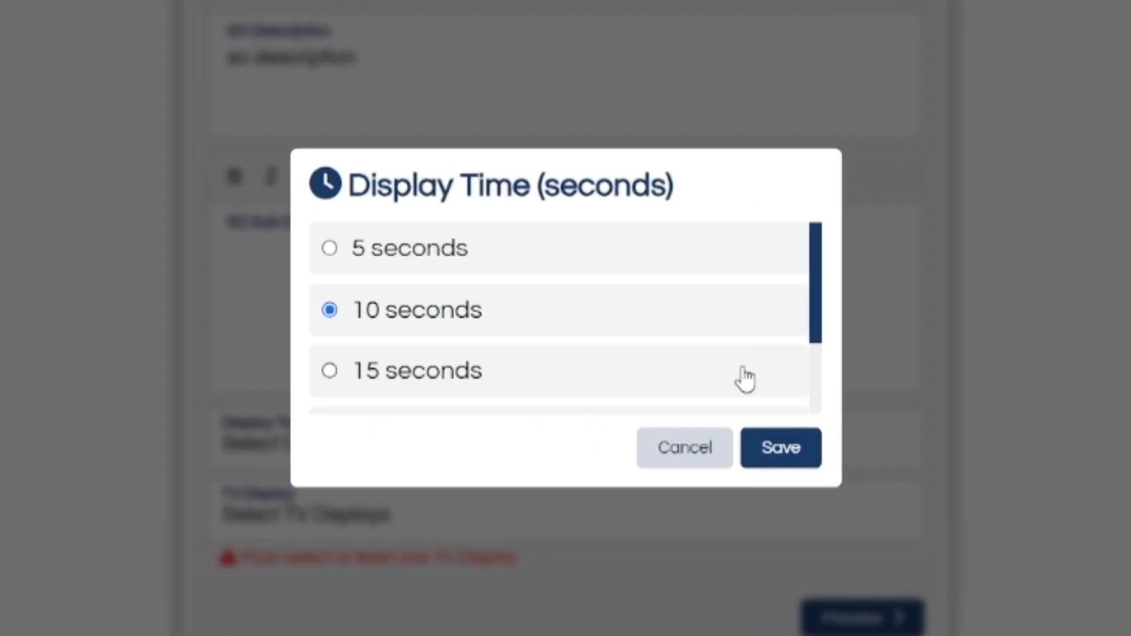
{"action": "left_click", "coordinate": [782, 454]}
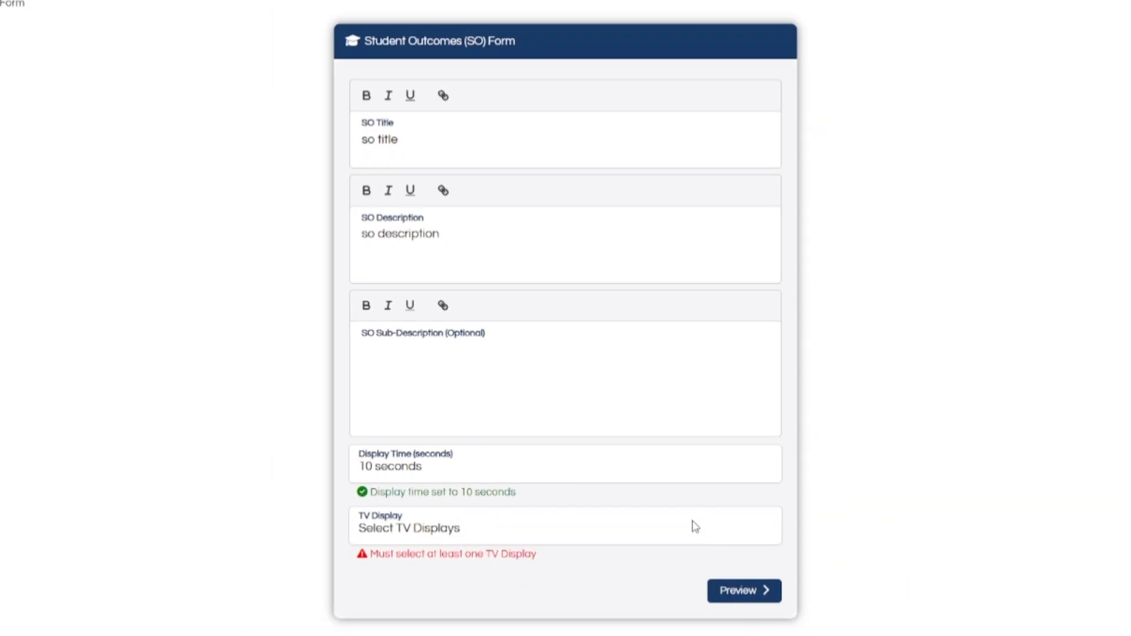
{"action": "left_click", "coordinate": [714, 530]}
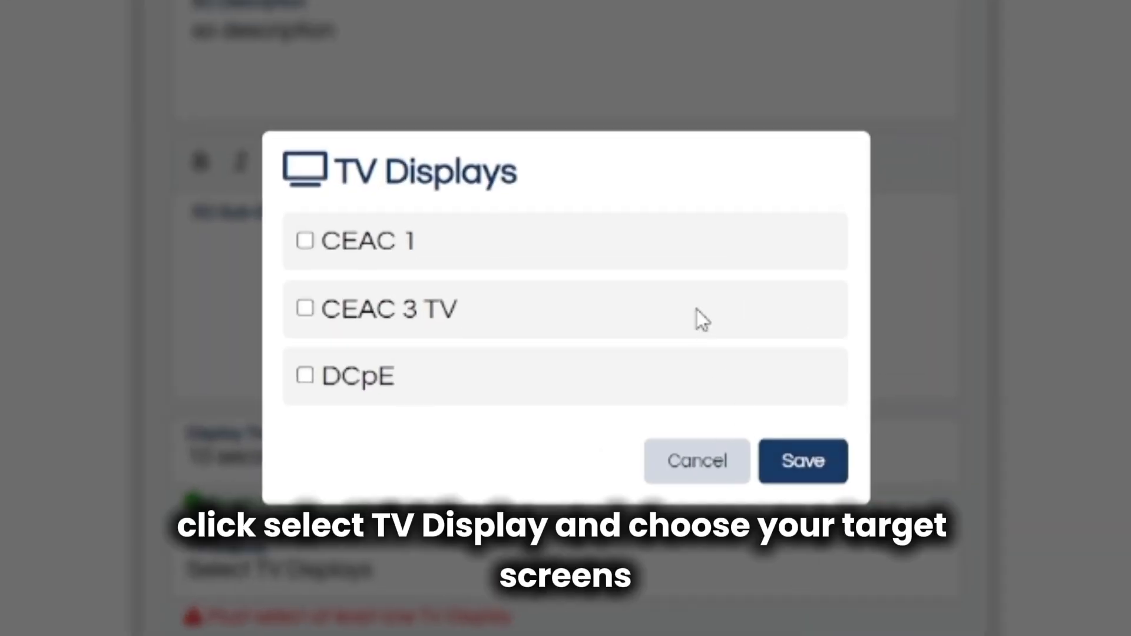
{"action": "left_click", "coordinate": [696, 309]}
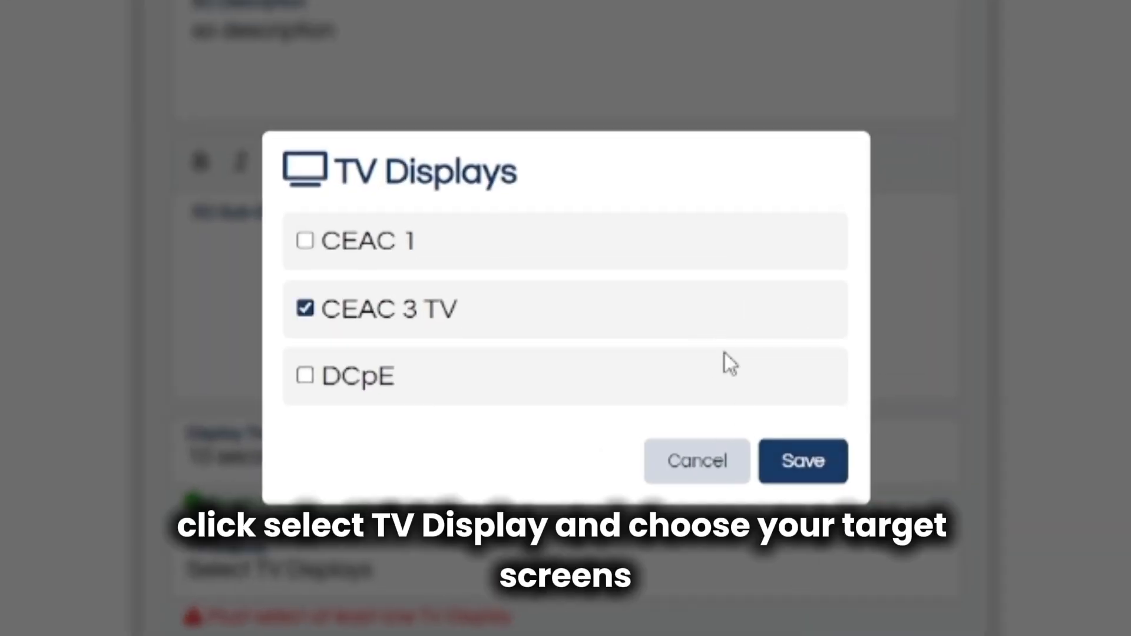
{"action": "left_click", "coordinate": [799, 468]}
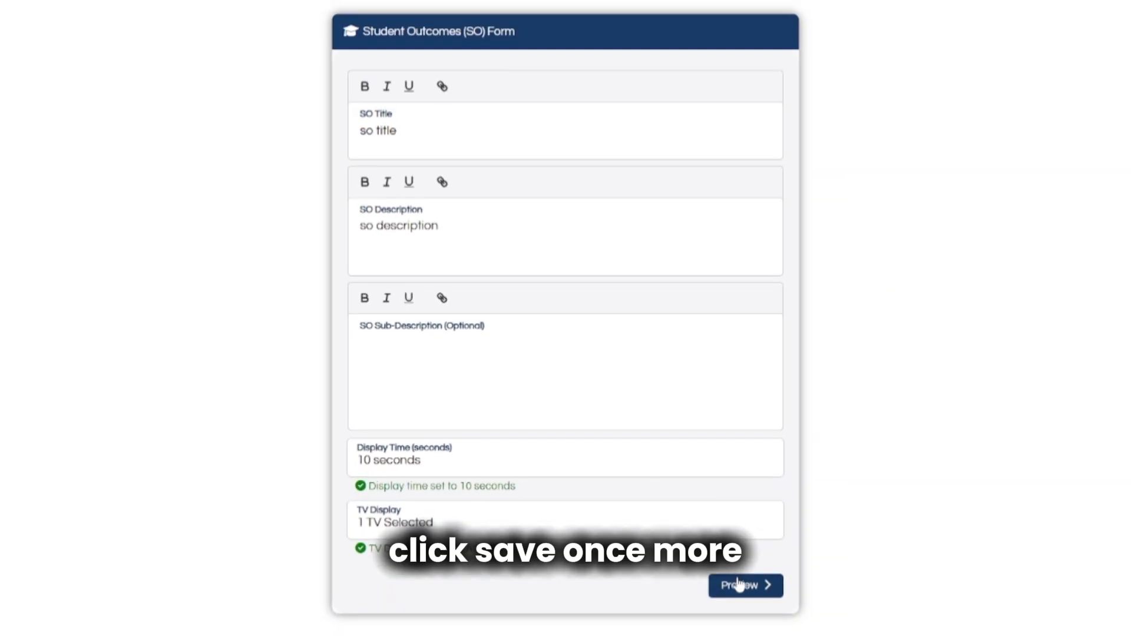
Preview and submit the Student Outcome post, then return to the dashboard.
{"action": "left_click", "coordinate": [745, 594]}
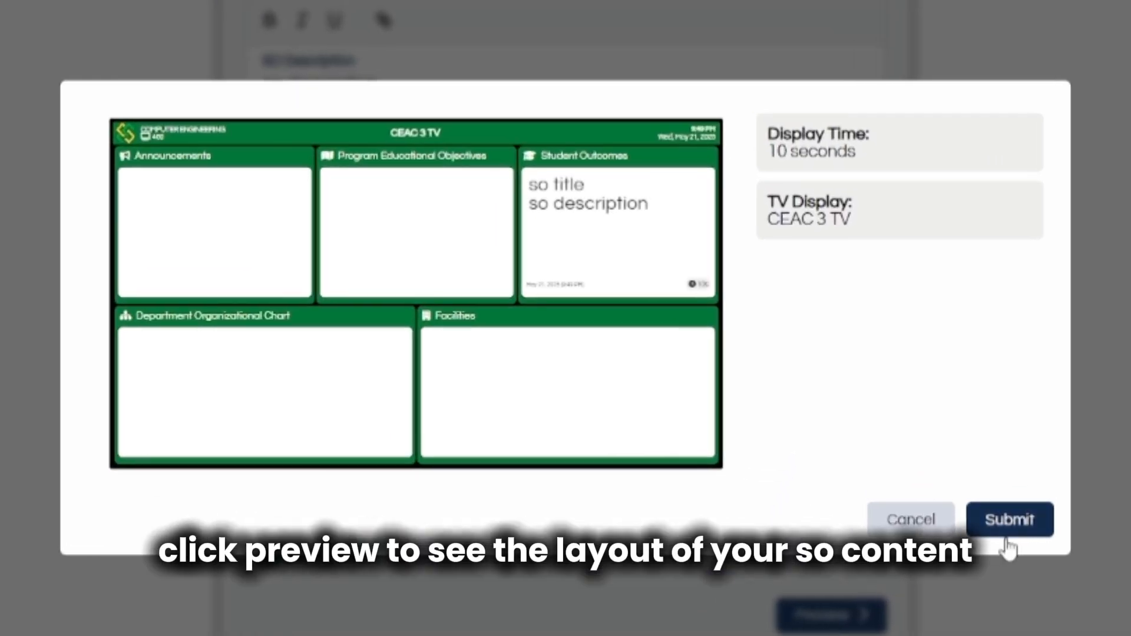
{"action": "left_click", "coordinate": [1005, 538]}
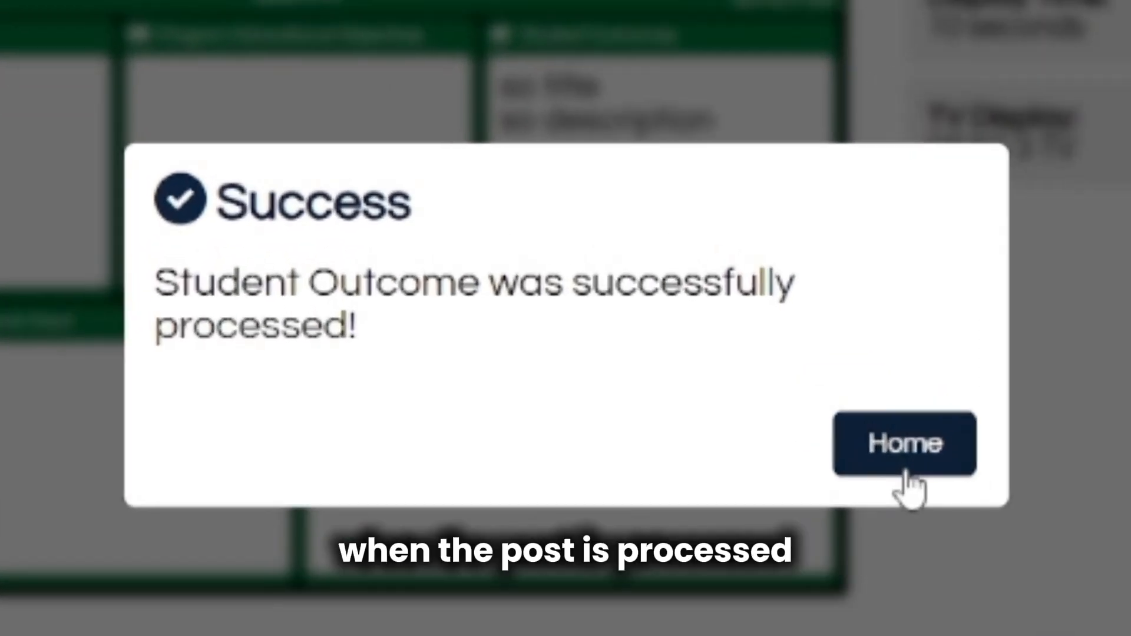
{"action": "left_click", "coordinate": [905, 473]}
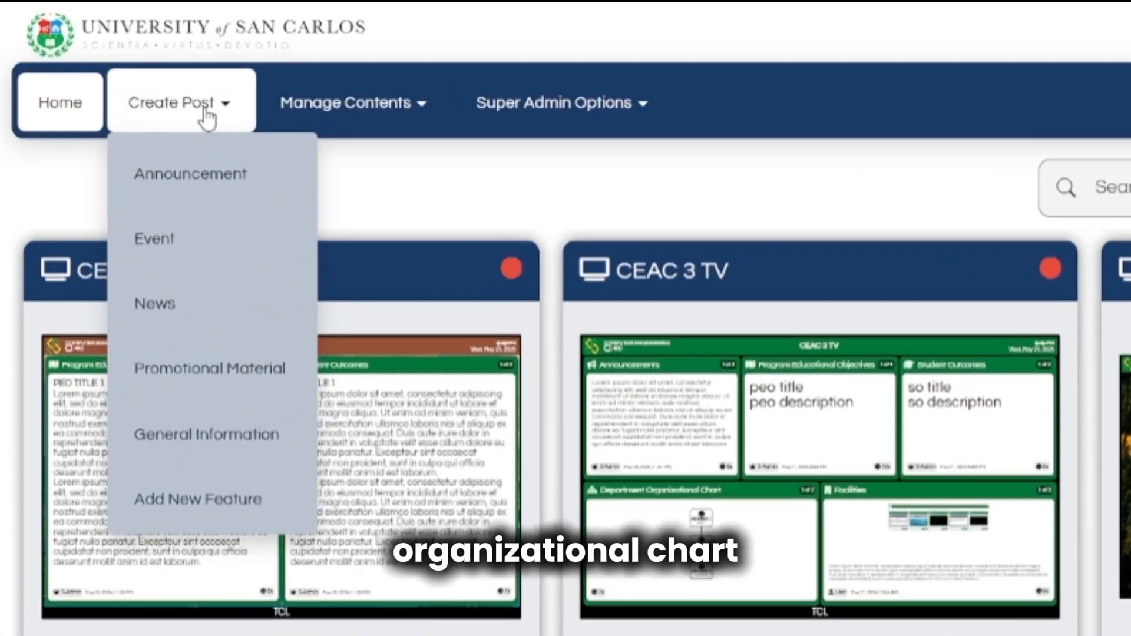
Open the Department Organizational Chart form from Create Post > General Information.
{"action": "left_click", "coordinate": [86, 46]}
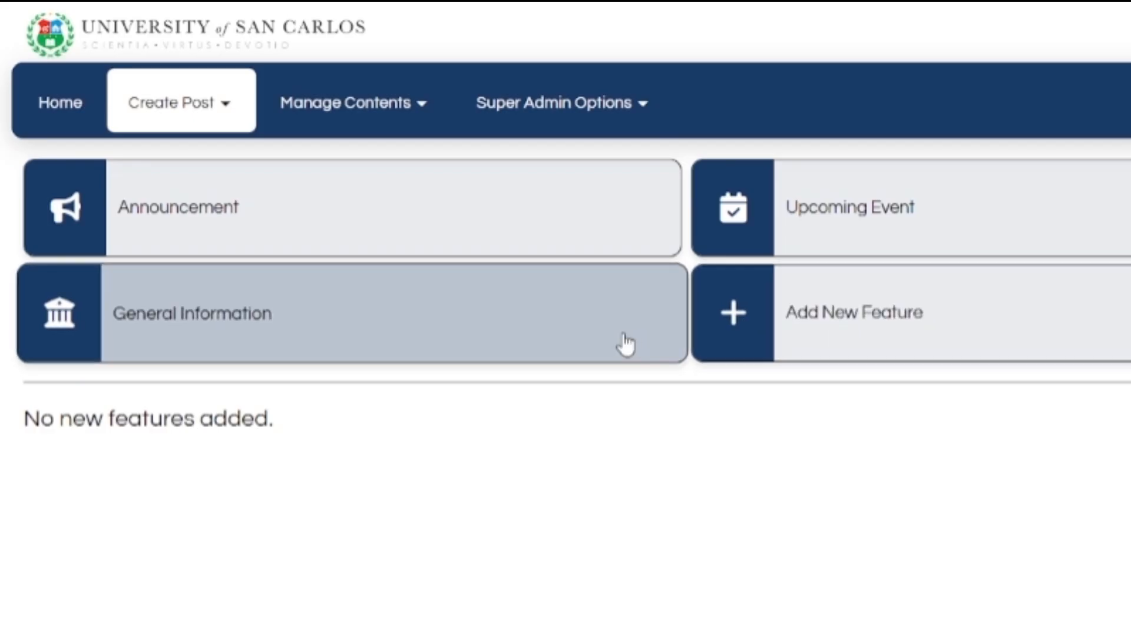
{"action": "left_click", "coordinate": [625, 345]}
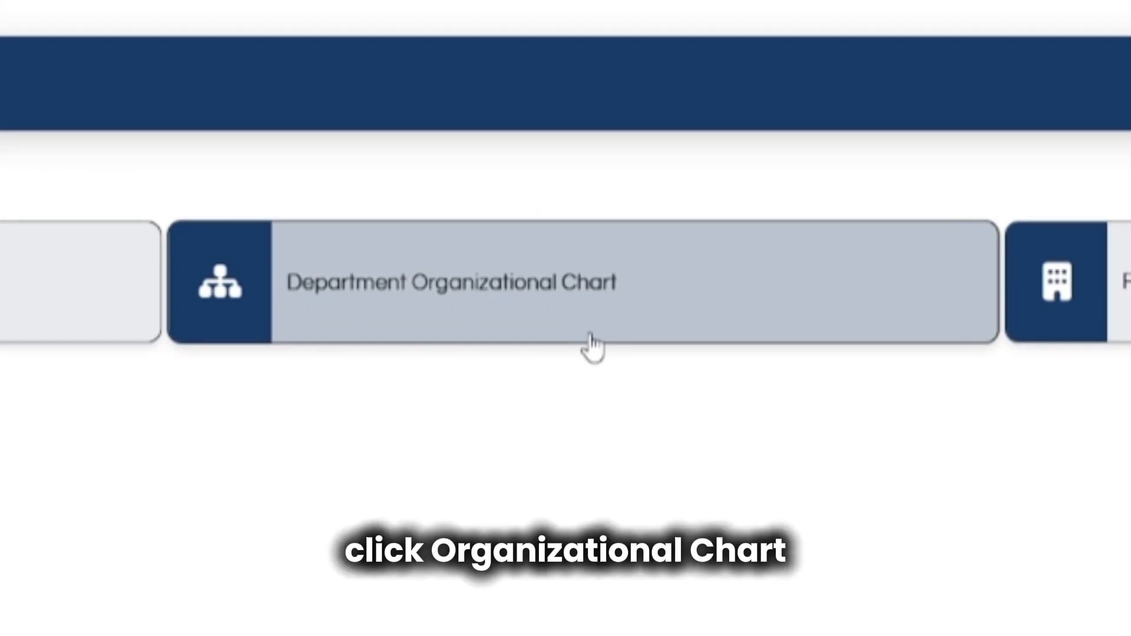
{"action": "left_click", "coordinate": [586, 330]}
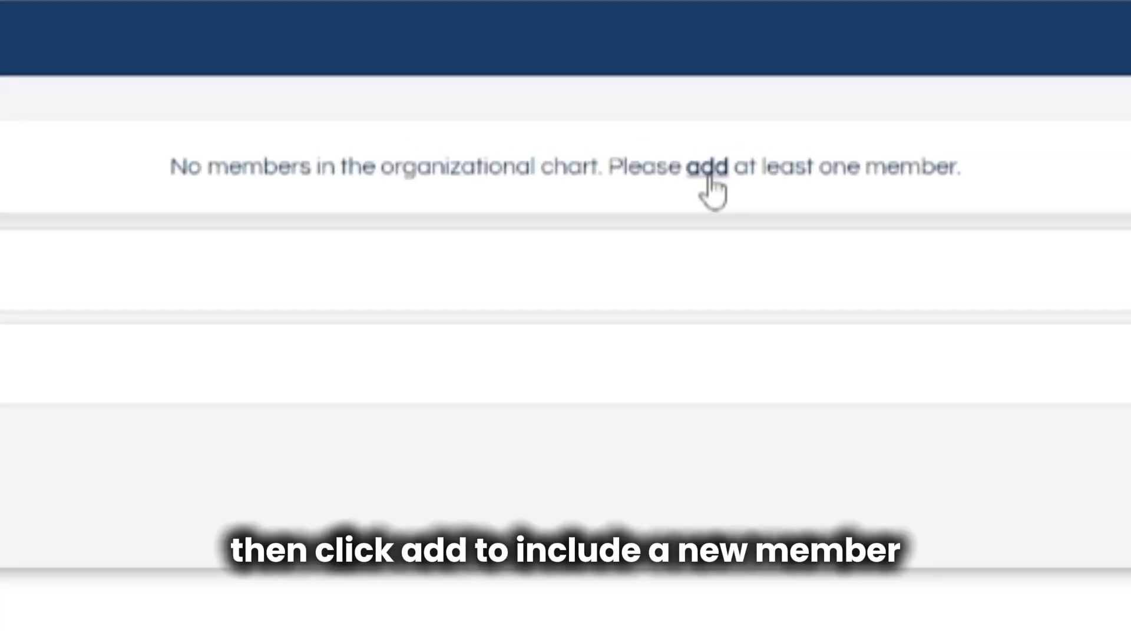
Add 'member 1' with its title as the top chart member.
{"action": "left_click", "coordinate": [709, 179]}
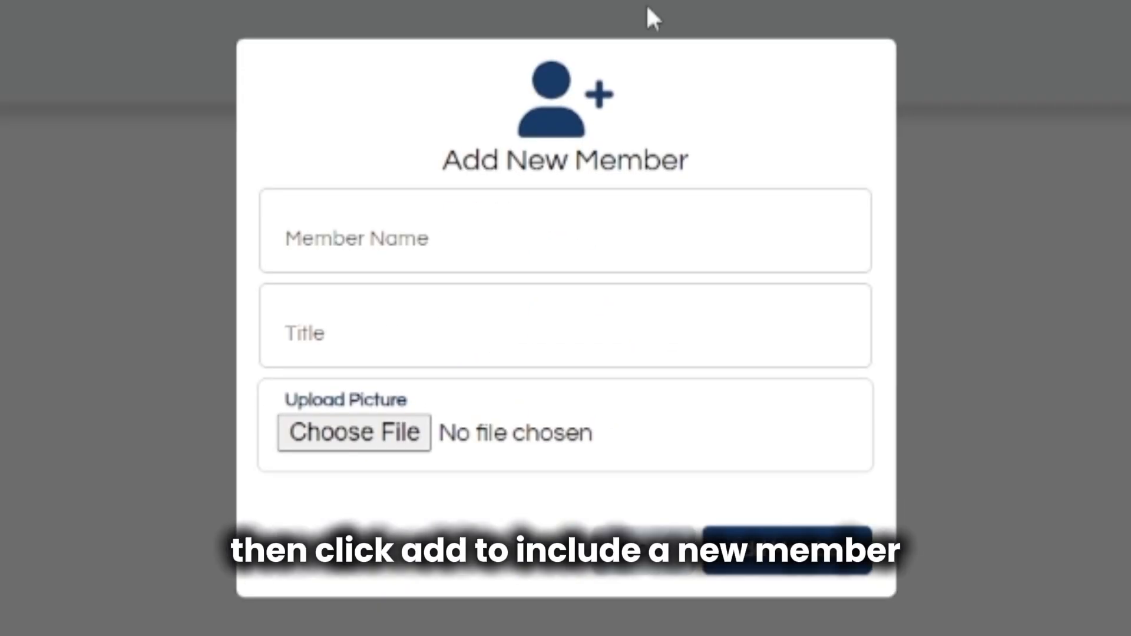
{"action": "left_click", "coordinate": [636, 251]}
{"action": "type", "text": "me"}
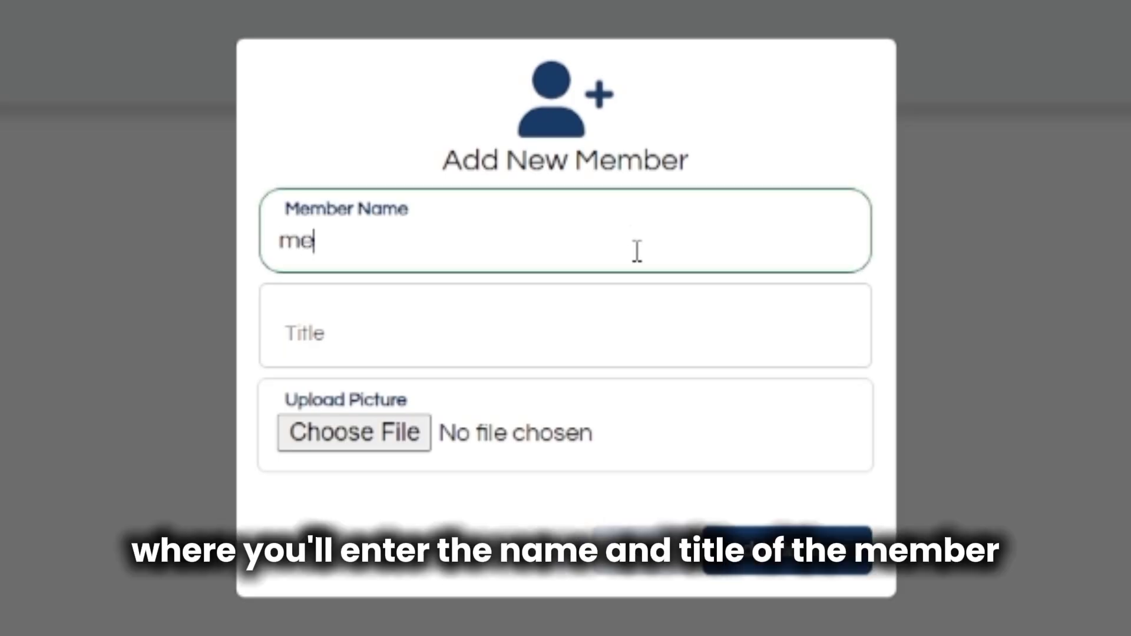
{"action": "type", "text": "mber 1"}
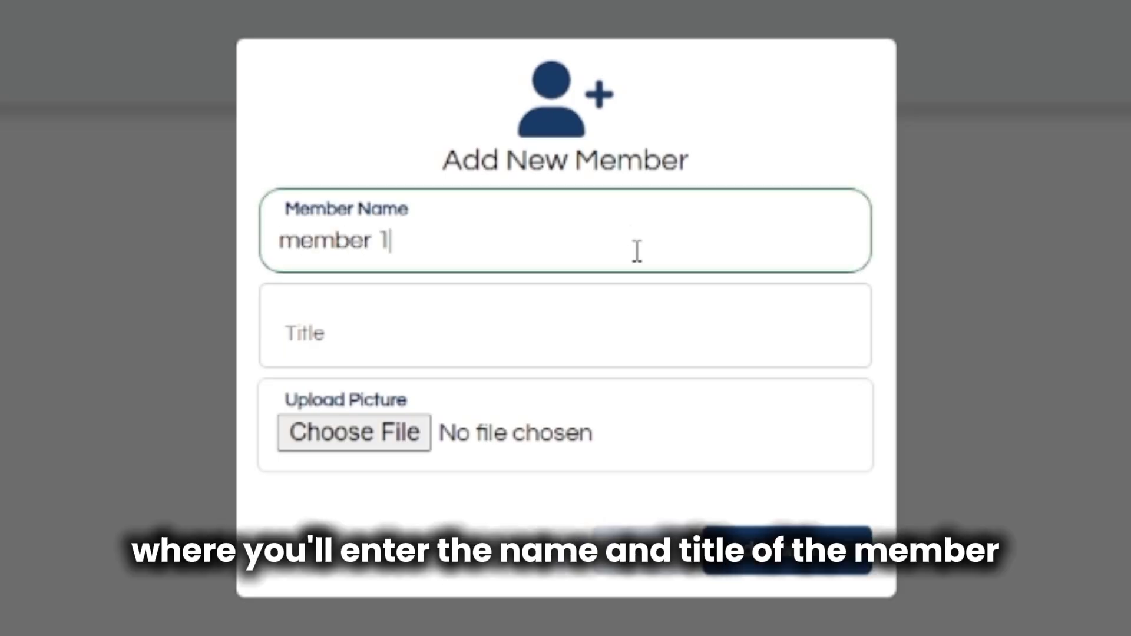
{"action": "left_click", "coordinate": [619, 315]}
{"action": "type", "text": "title 1"}
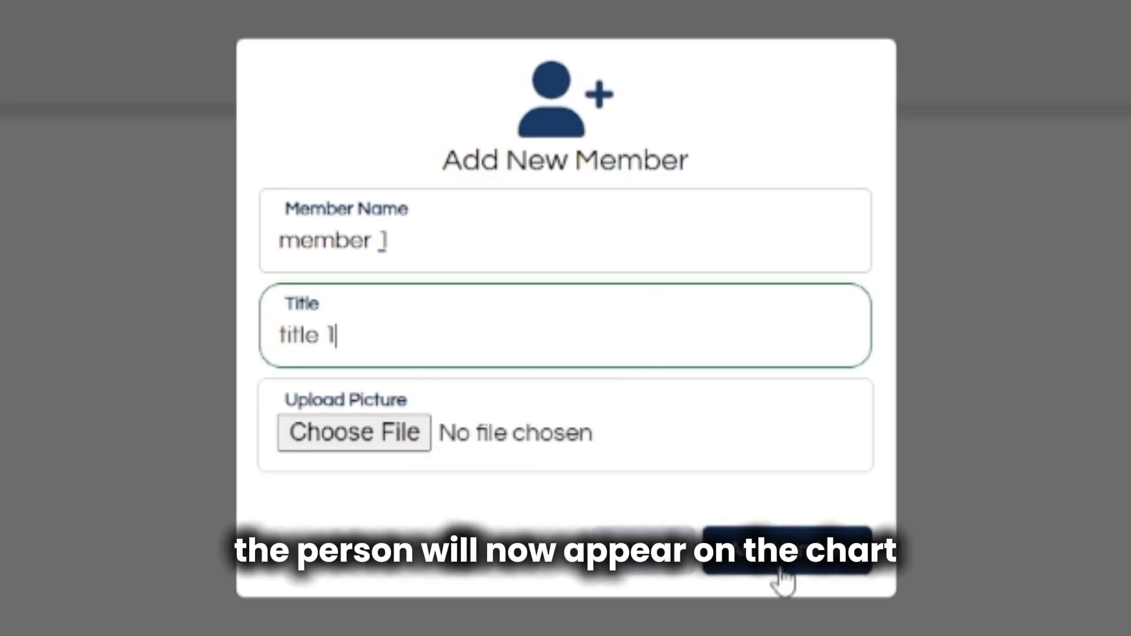
{"action": "left_click", "coordinate": [781, 569]}
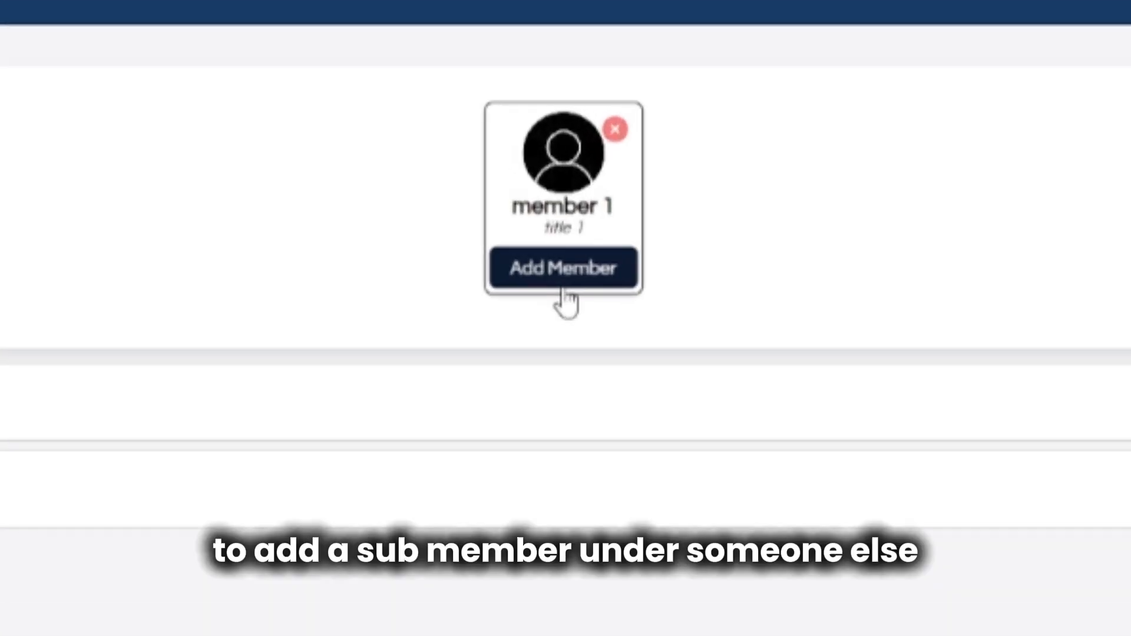
Add 'member 2' with title 'title 2' beneath member 1.
{"action": "left_click", "coordinate": [563, 286]}
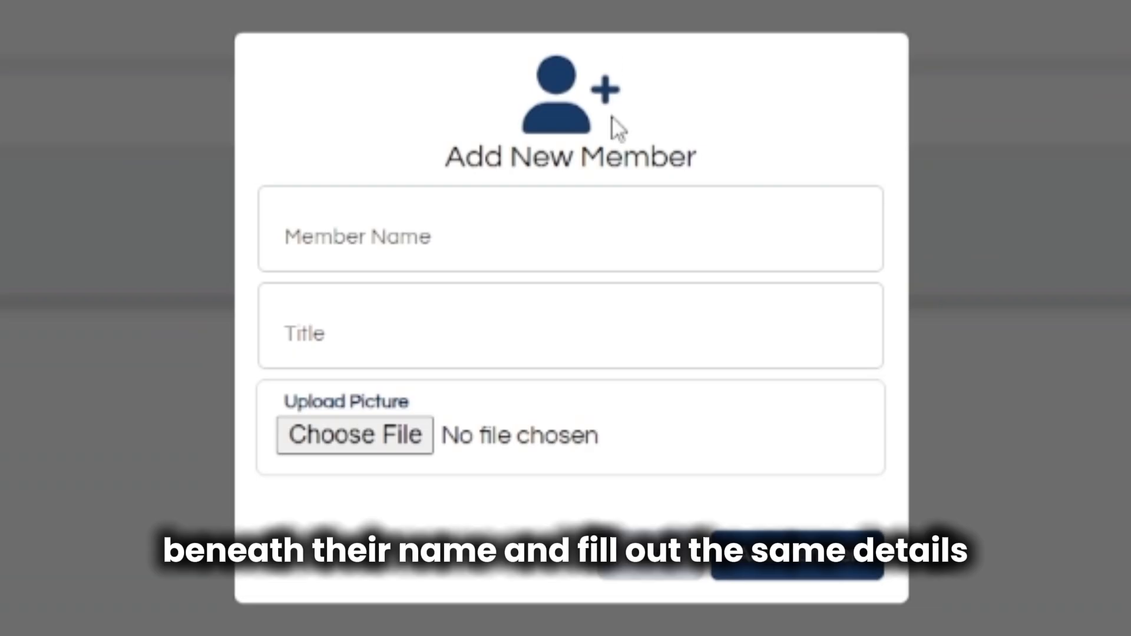
{"action": "left_click", "coordinate": [627, 242]}
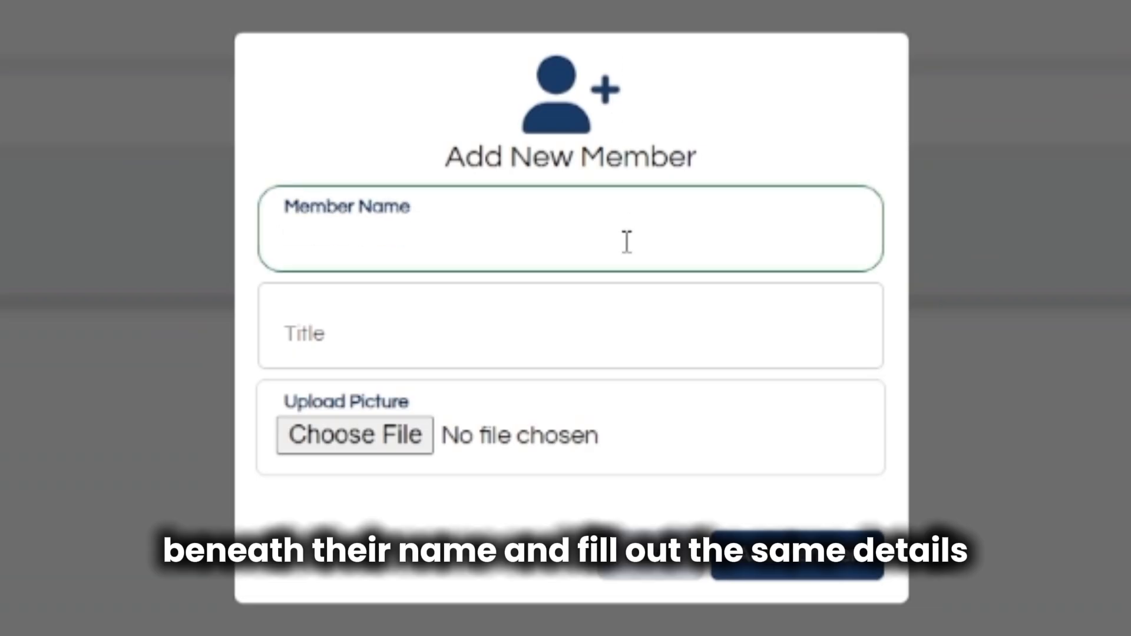
{"action": "type", "text": "member "}
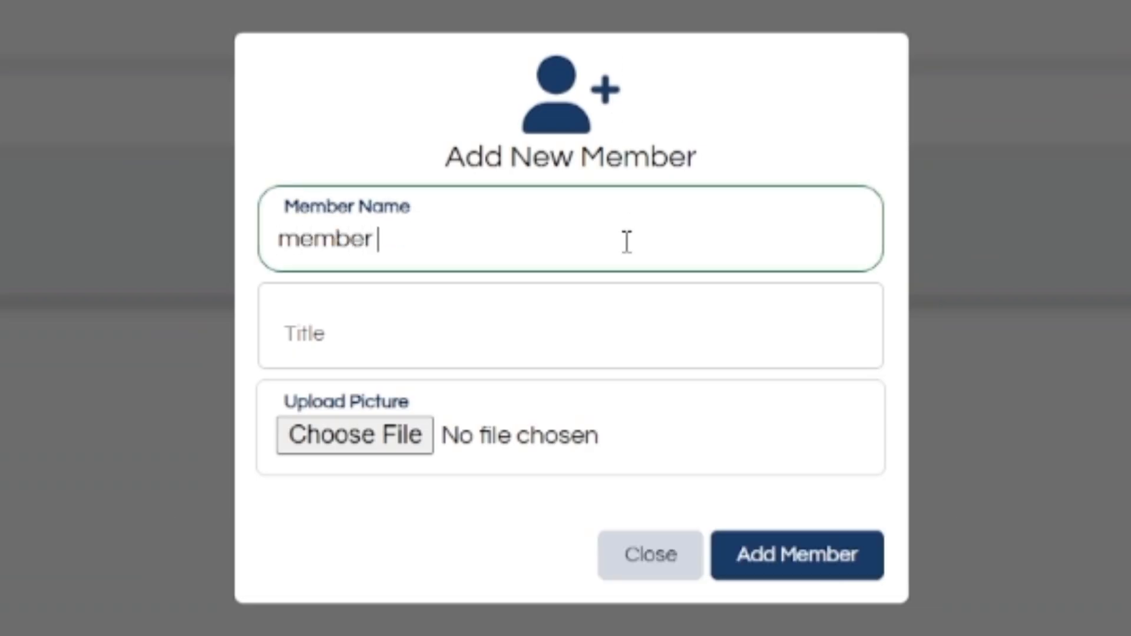
{"action": "type", "text": "2"}
{"action": "left_click", "coordinate": [618, 320]}
{"action": "type", "text": "title 2"}
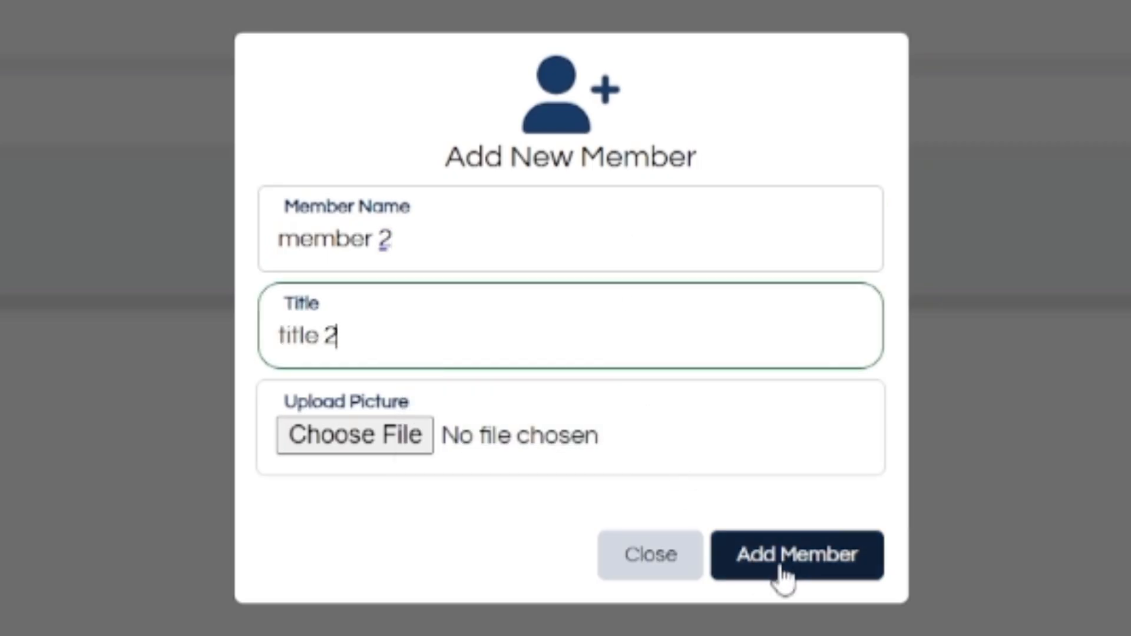
{"action": "left_click", "coordinate": [798, 573]}
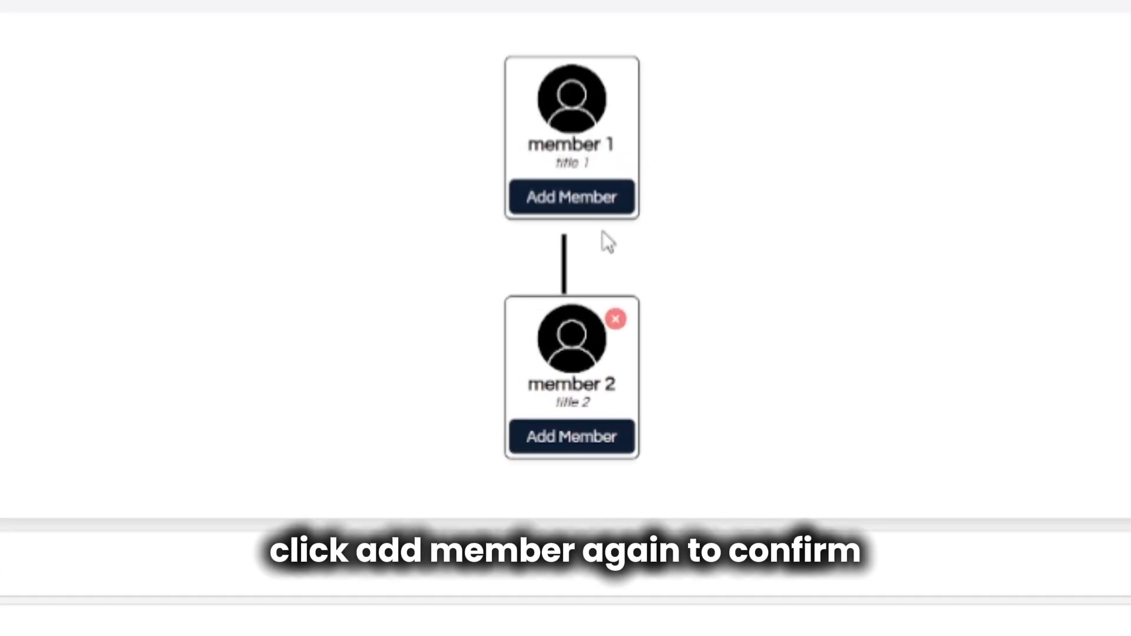
Add a third member under member 1, then delete it from the chart.
{"action": "left_click", "coordinate": [580, 106]}
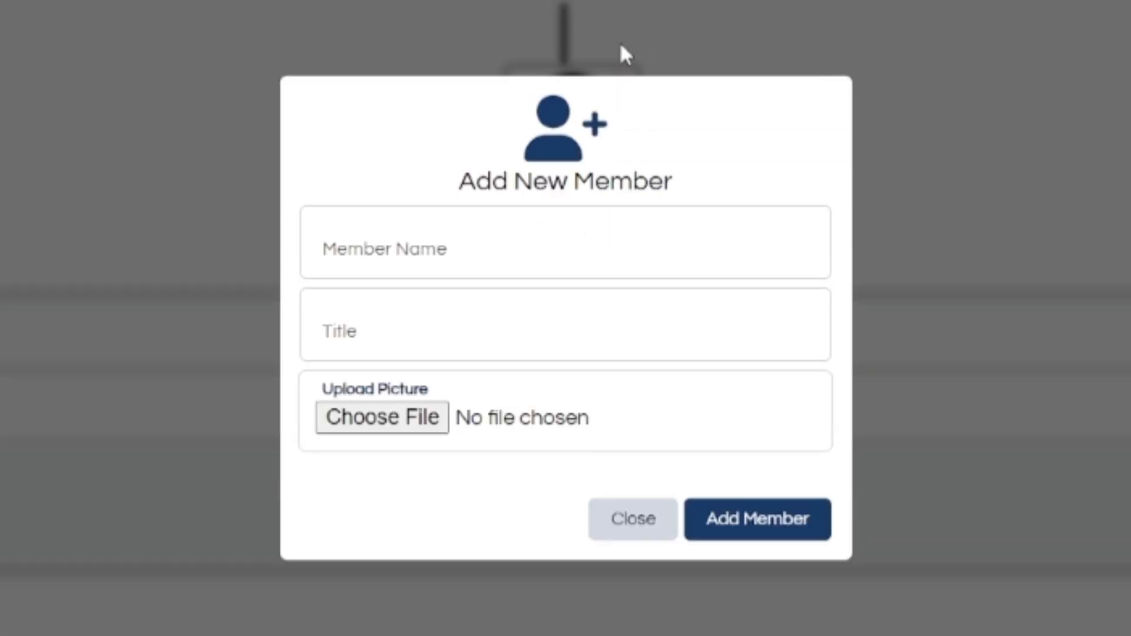
{"action": "left_click", "coordinate": [658, 240]}
{"action": "type", "text": "member 3"}
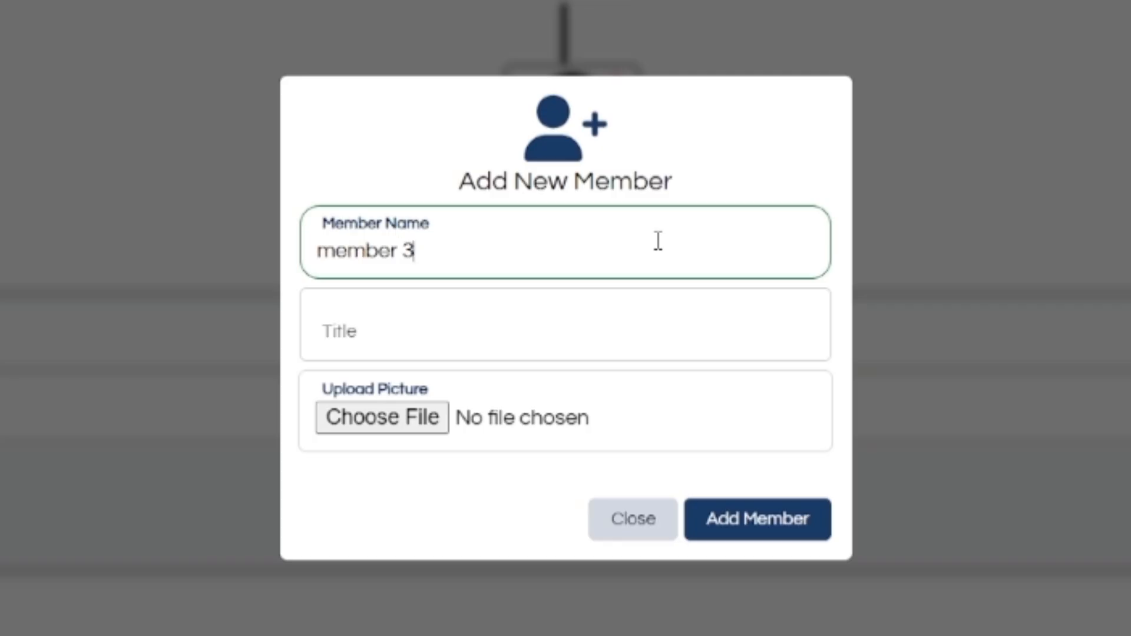
{"action": "left_click", "coordinate": [669, 324]}
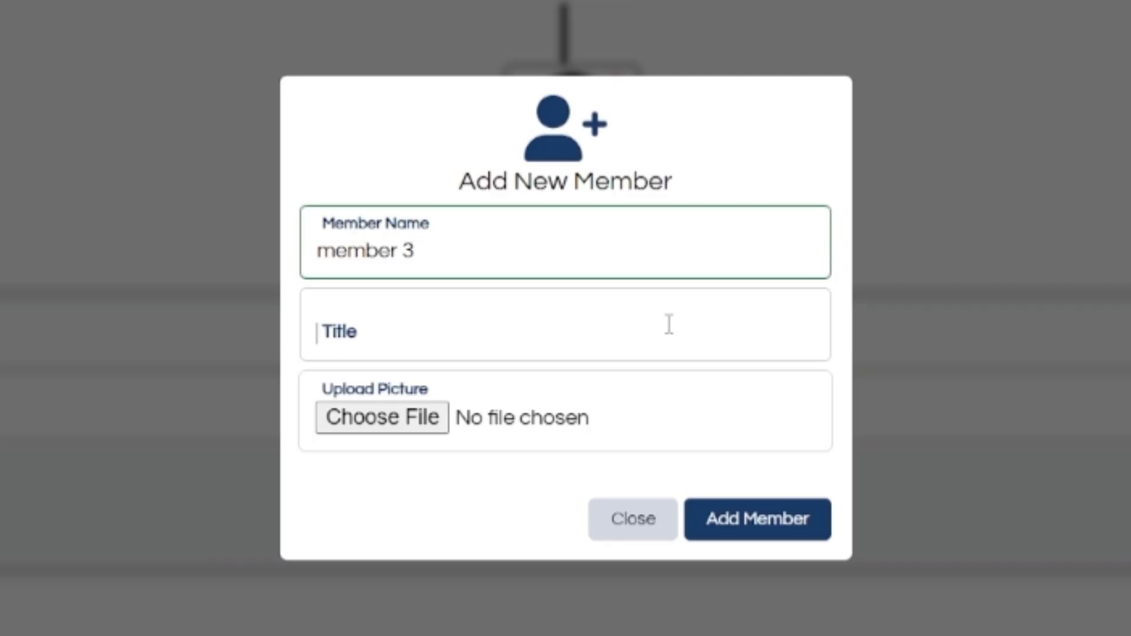
{"action": "type", "text": "title 3"}
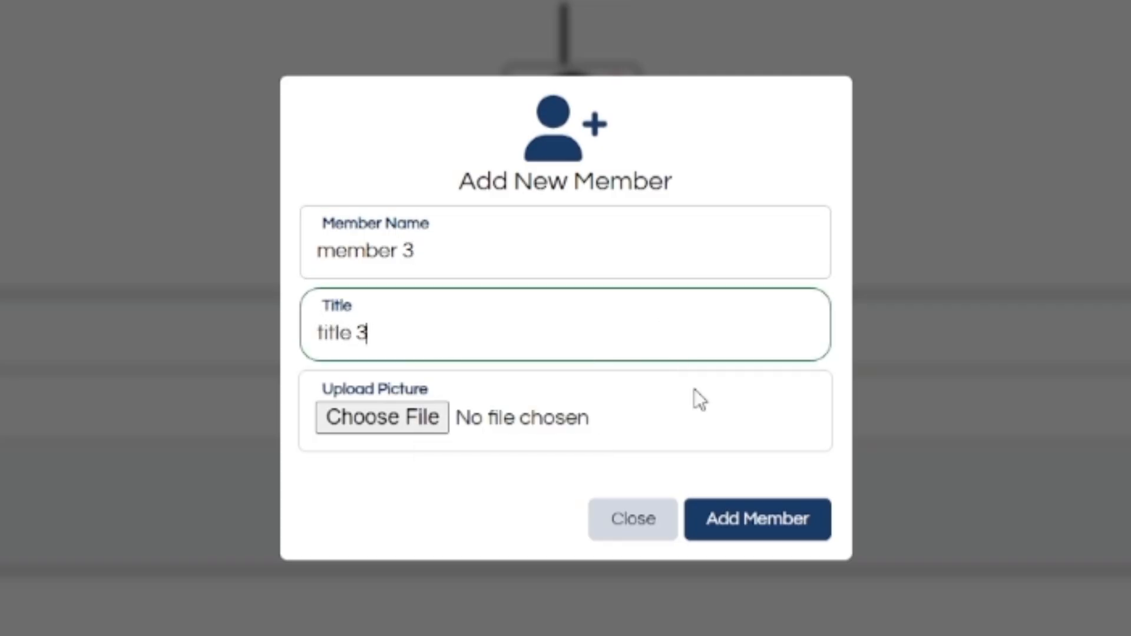
{"action": "left_click", "coordinate": [752, 535]}
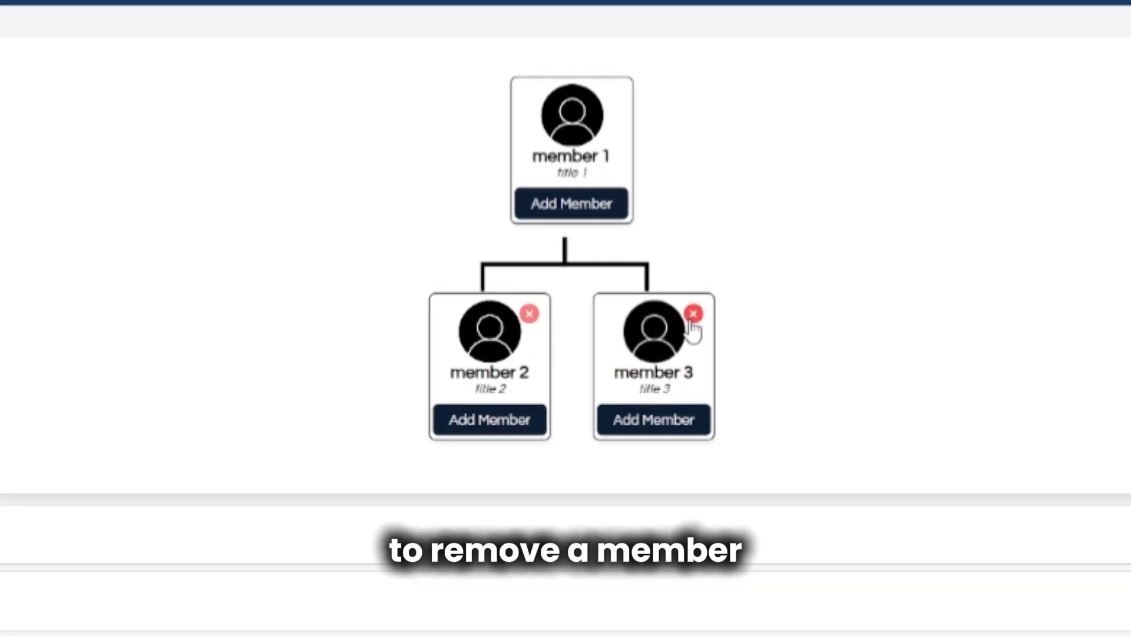
{"action": "left_click", "coordinate": [693, 314]}
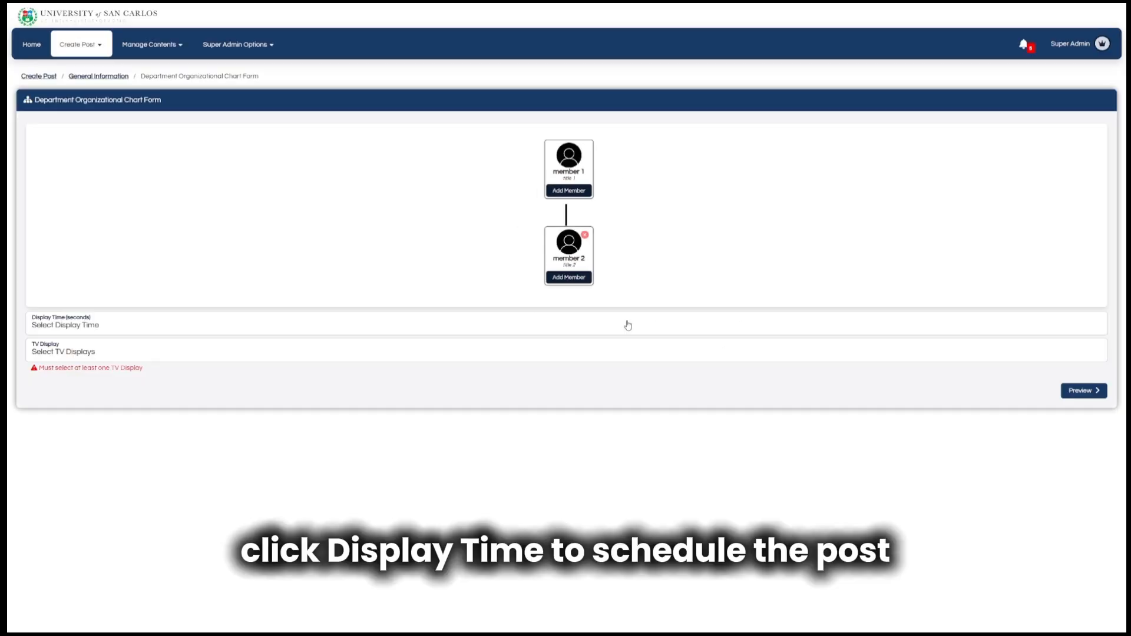
Keep a 10-second display time and target CEAC 3 TV for the chart post.
{"action": "left_click", "coordinate": [716, 533]}
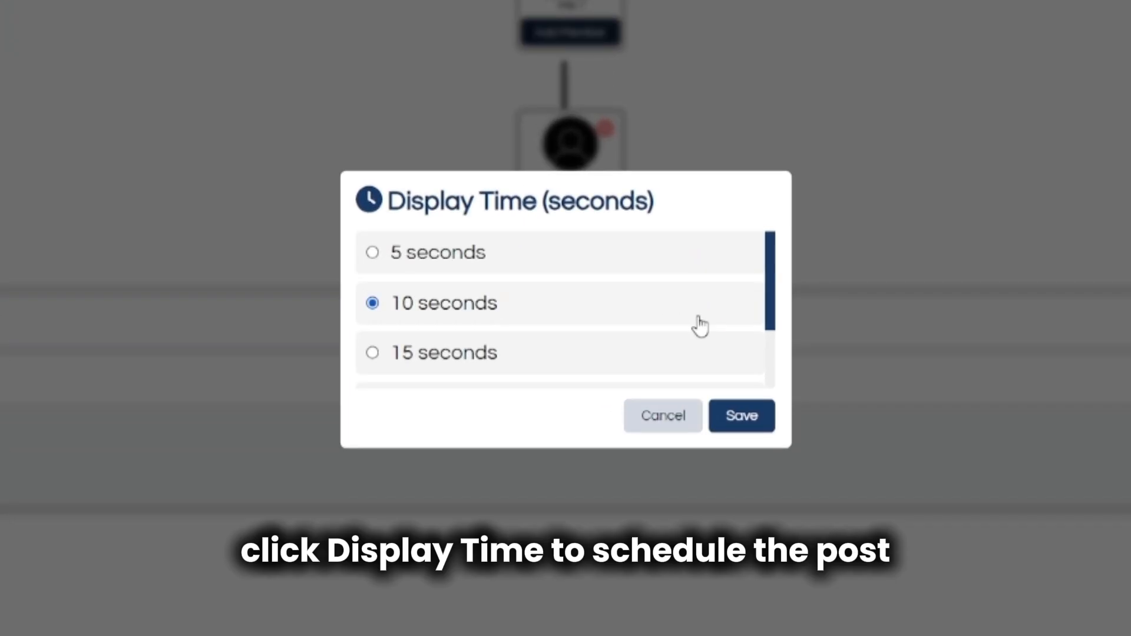
{"action": "left_click", "coordinate": [724, 421]}
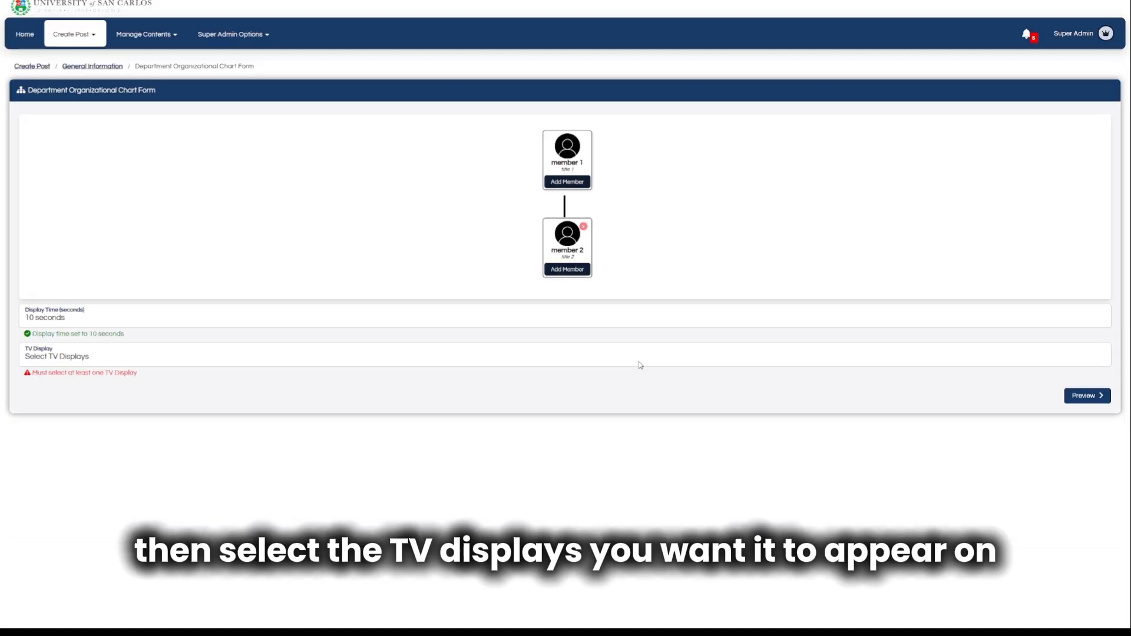
{"action": "left_click", "coordinate": [640, 364]}
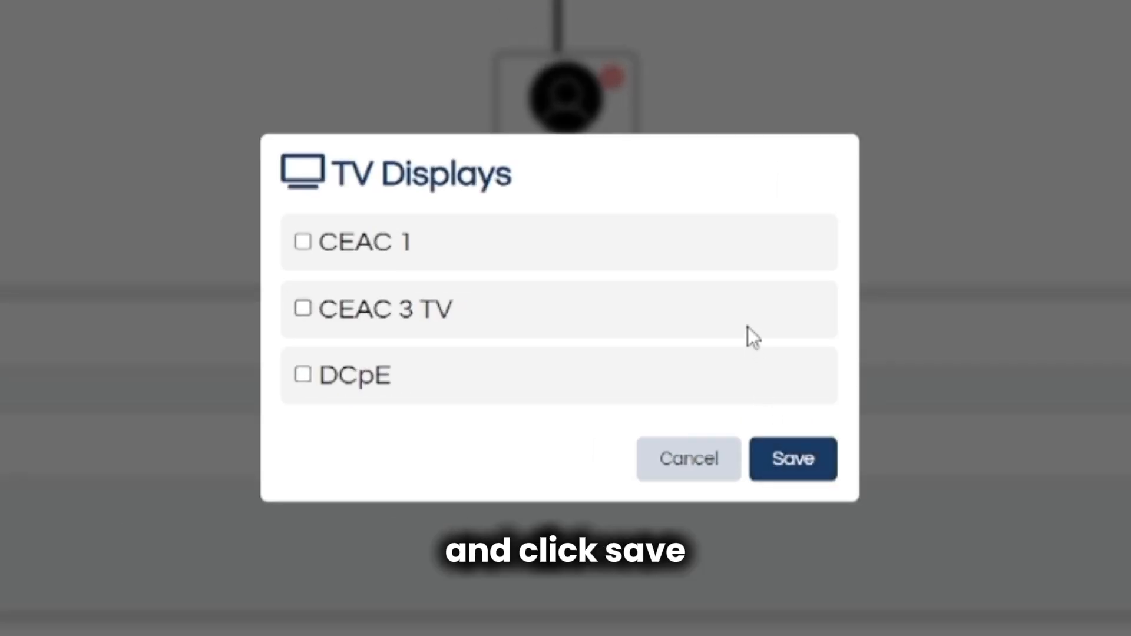
{"action": "left_click", "coordinate": [747, 327]}
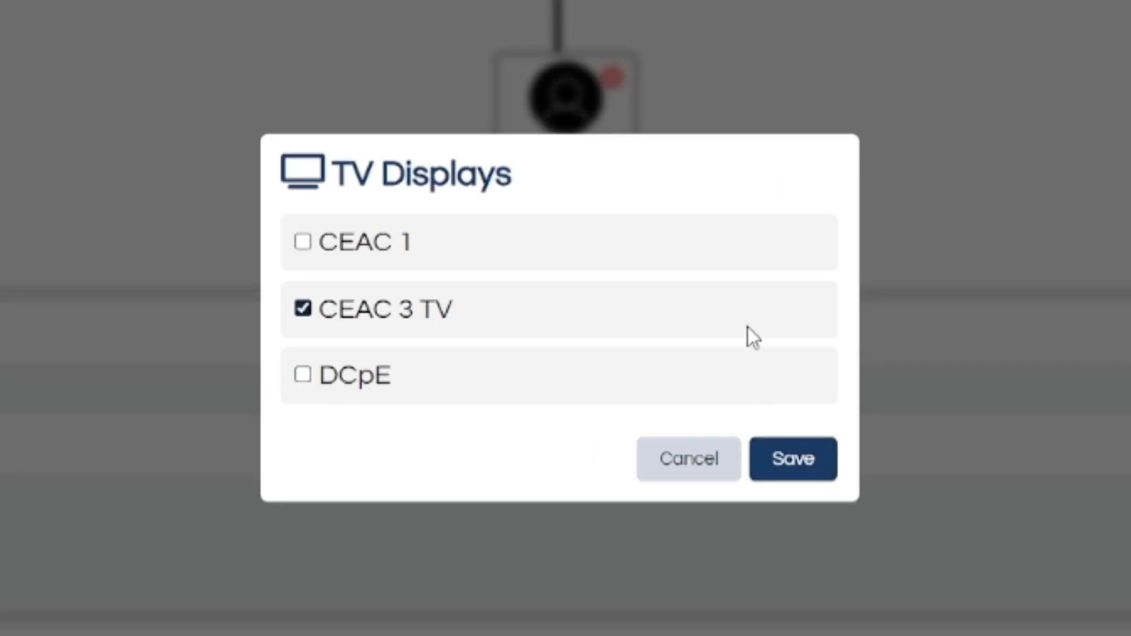
{"action": "left_click", "coordinate": [801, 480]}
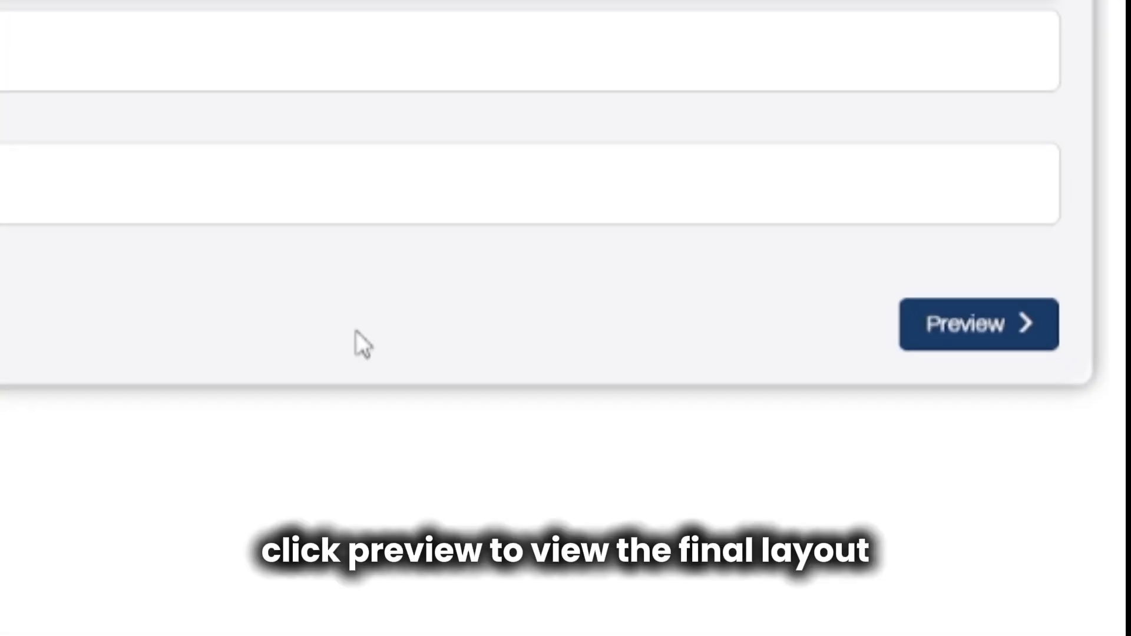
Preview and submit the organizational chart post, then return to the dashboard.
{"action": "left_click", "coordinate": [1010, 345]}
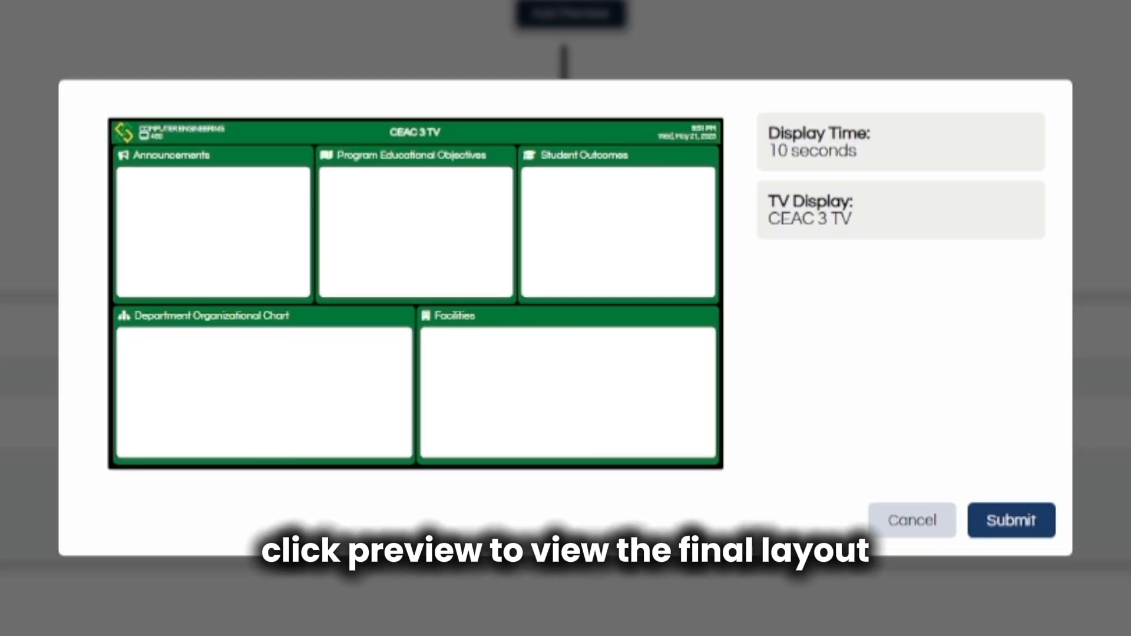
{"action": "left_click", "coordinate": [1020, 546]}
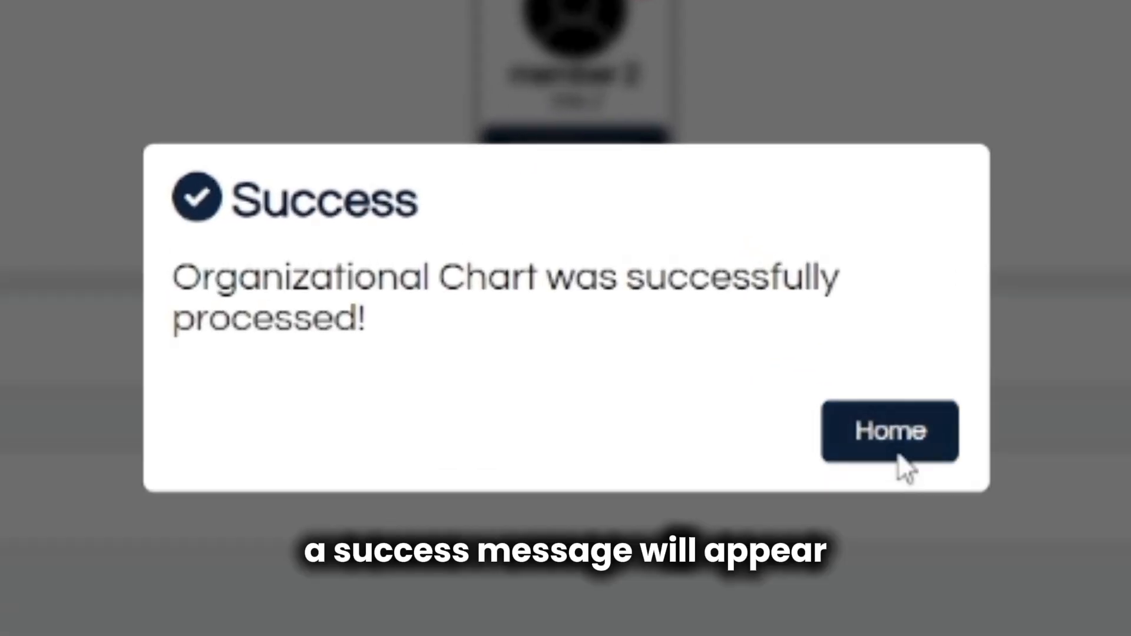
{"action": "left_click", "coordinate": [900, 457]}
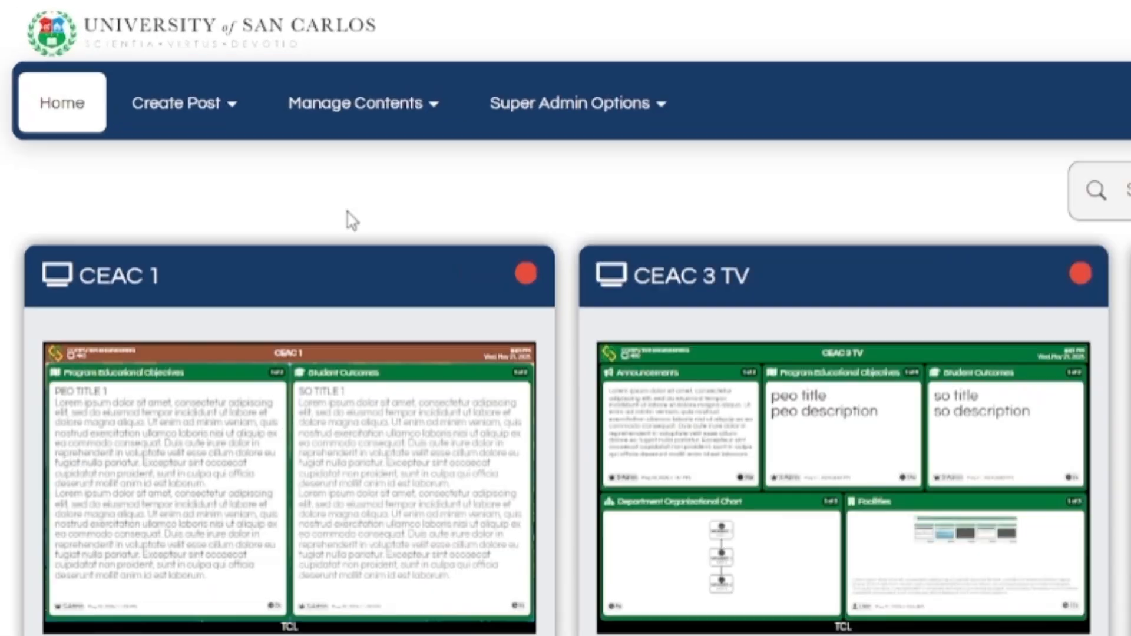
Start a Facilities post and upload the first image from Demo Video > Create Post.
{"action": "left_click", "coordinate": [77, 46]}
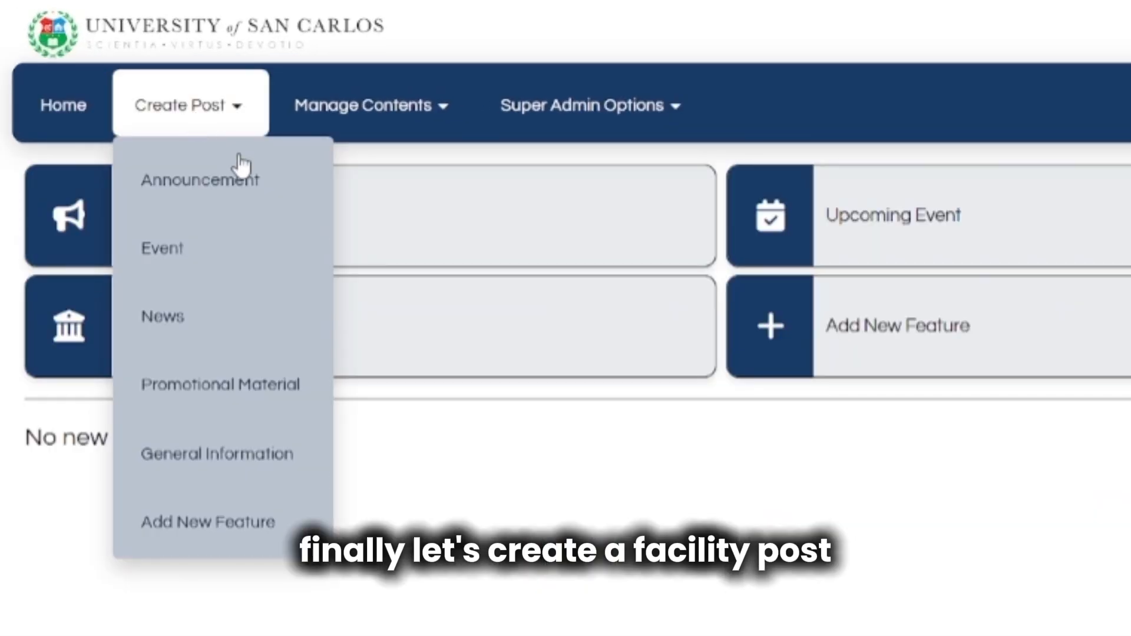
{"action": "left_click", "coordinate": [391, 328]}
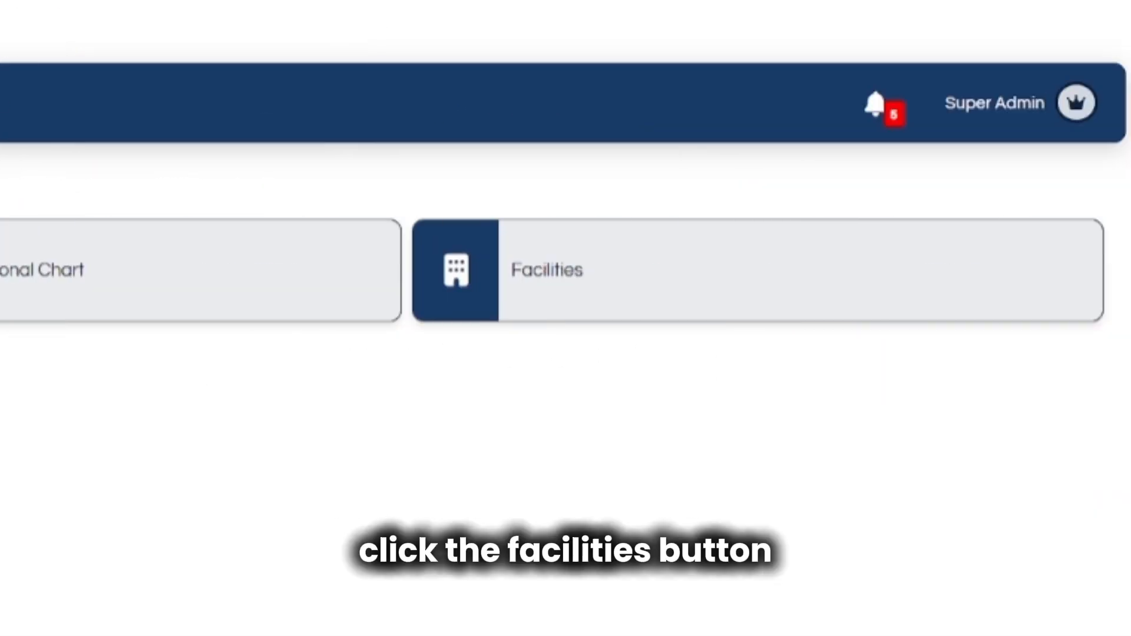
{"action": "left_click", "coordinate": [585, 329]}
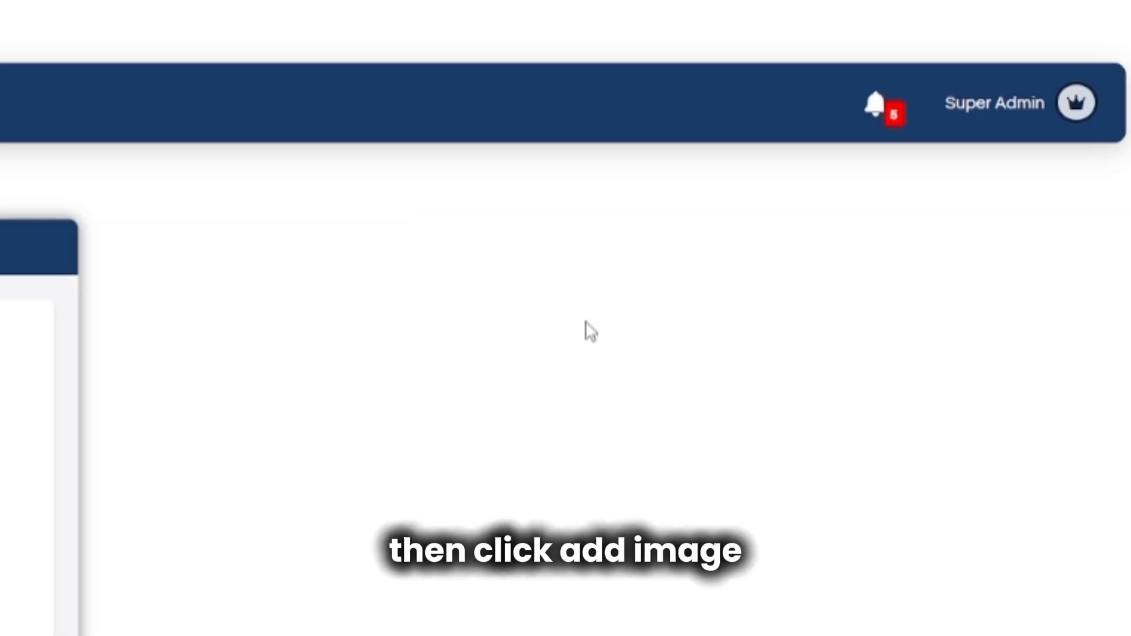
{"action": "left_click", "coordinate": [739, 209]}
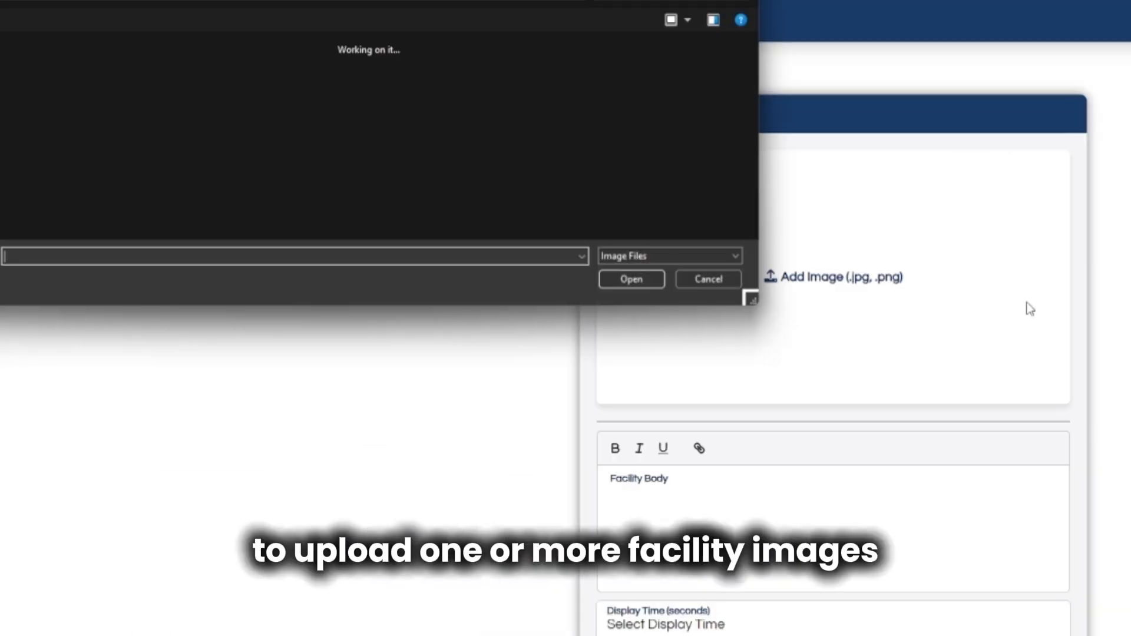
{"action": "double_click", "coordinate": [262, 213]}
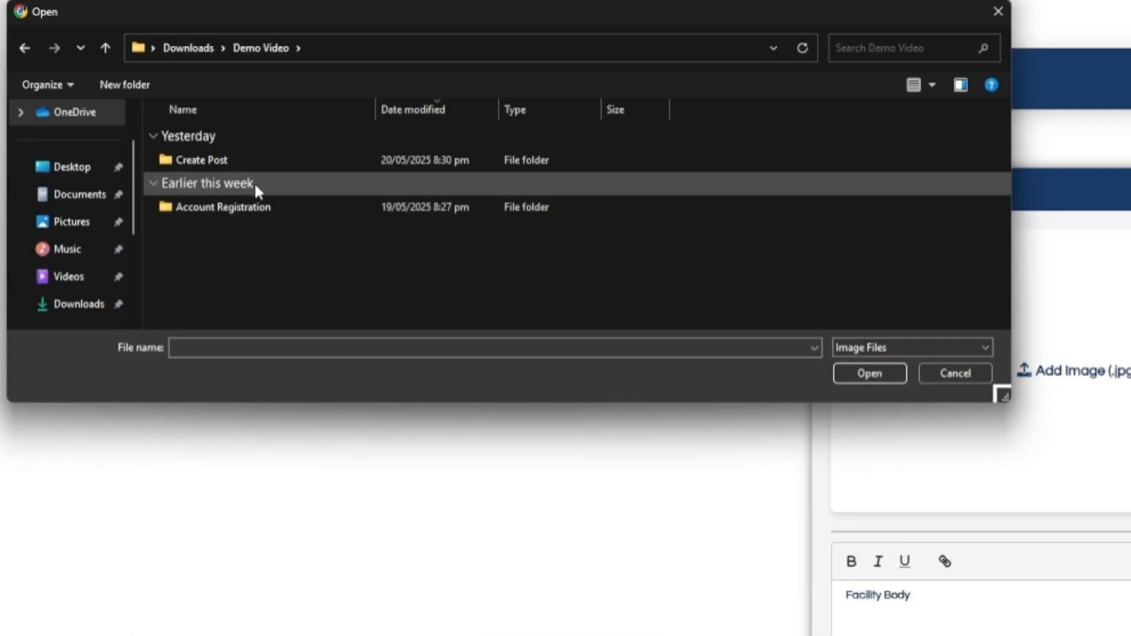
{"action": "double_click", "coordinate": [260, 159]}
{"action": "double_click", "coordinate": [260, 161]}
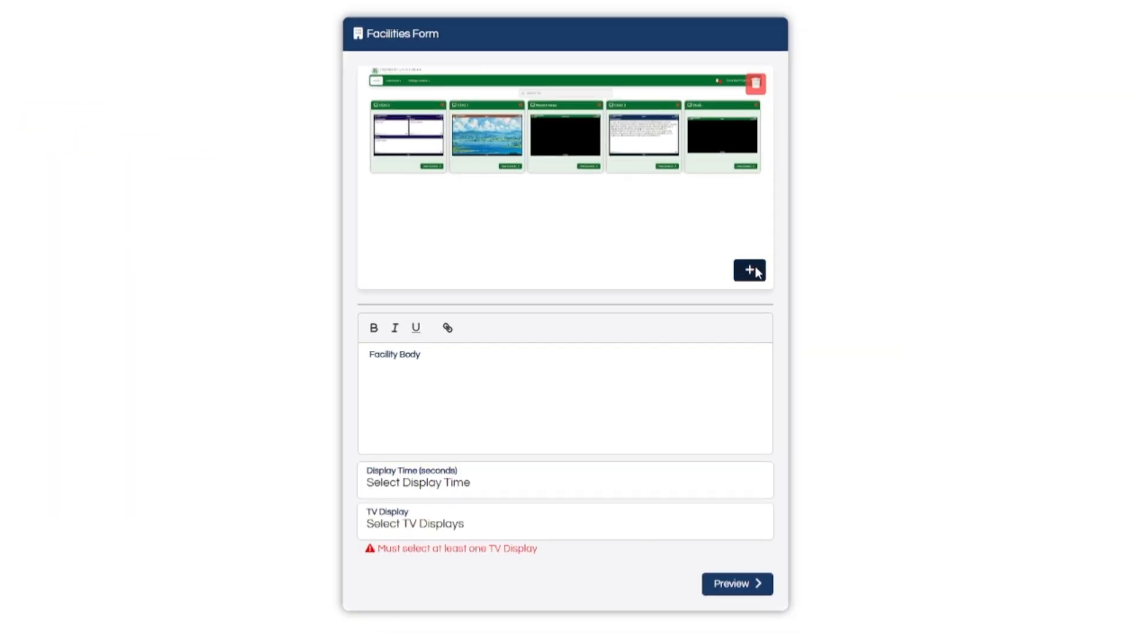
Upload second and third facility images, browse them, then delete the third.
{"action": "left_click", "coordinate": [749, 271]}
{"action": "double_click", "coordinate": [479, 208]}
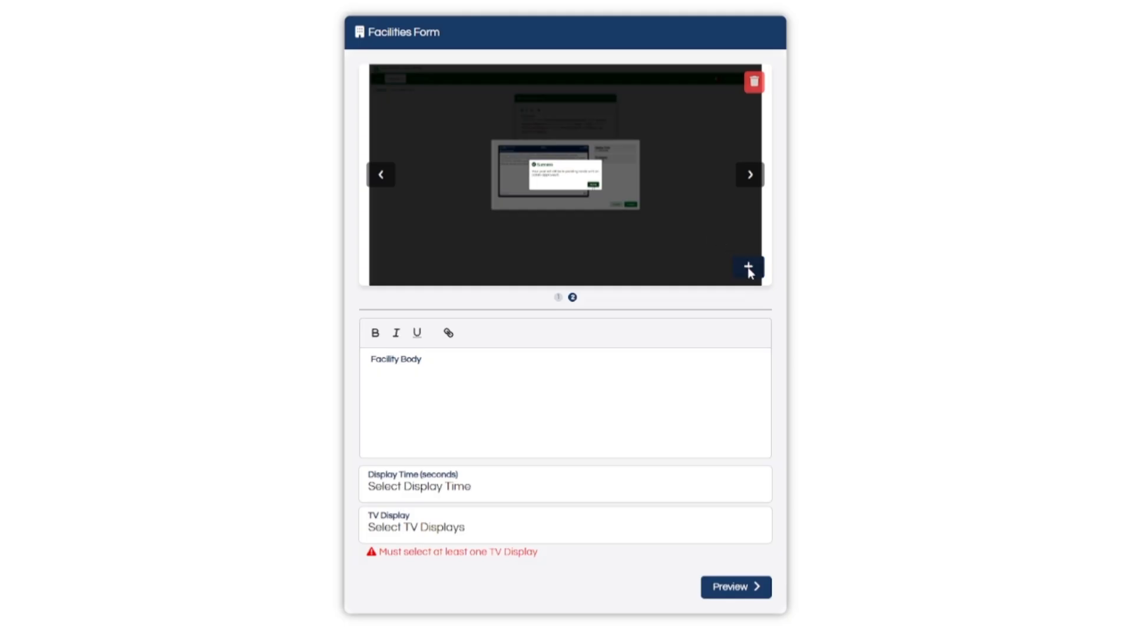
{"action": "left_click", "coordinate": [749, 271]}
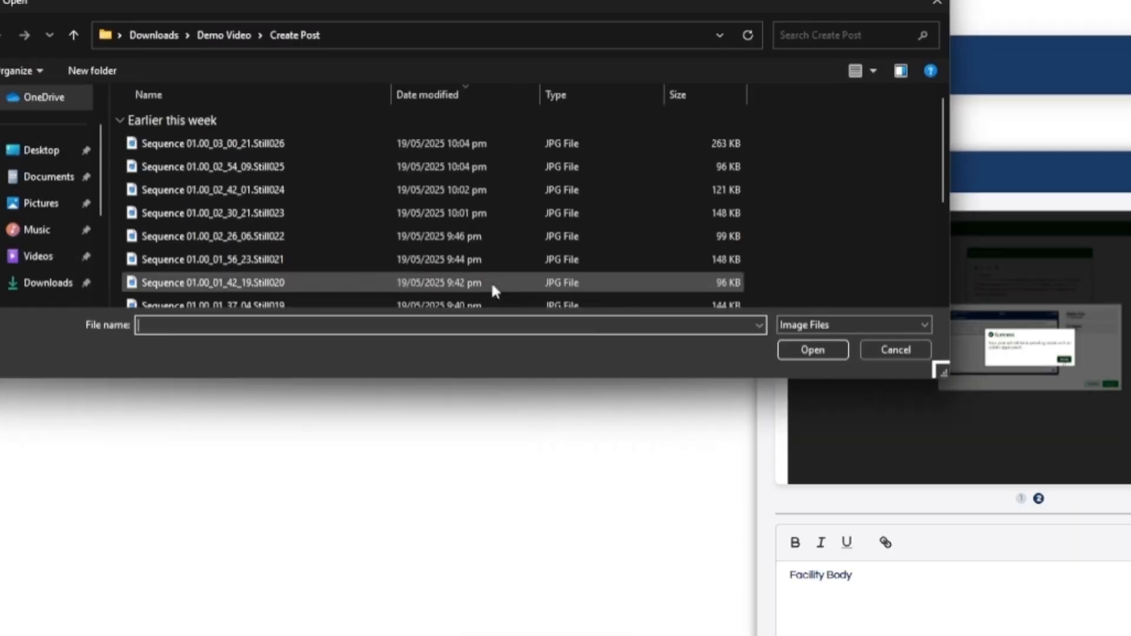
{"action": "double_click", "coordinate": [351, 220]}
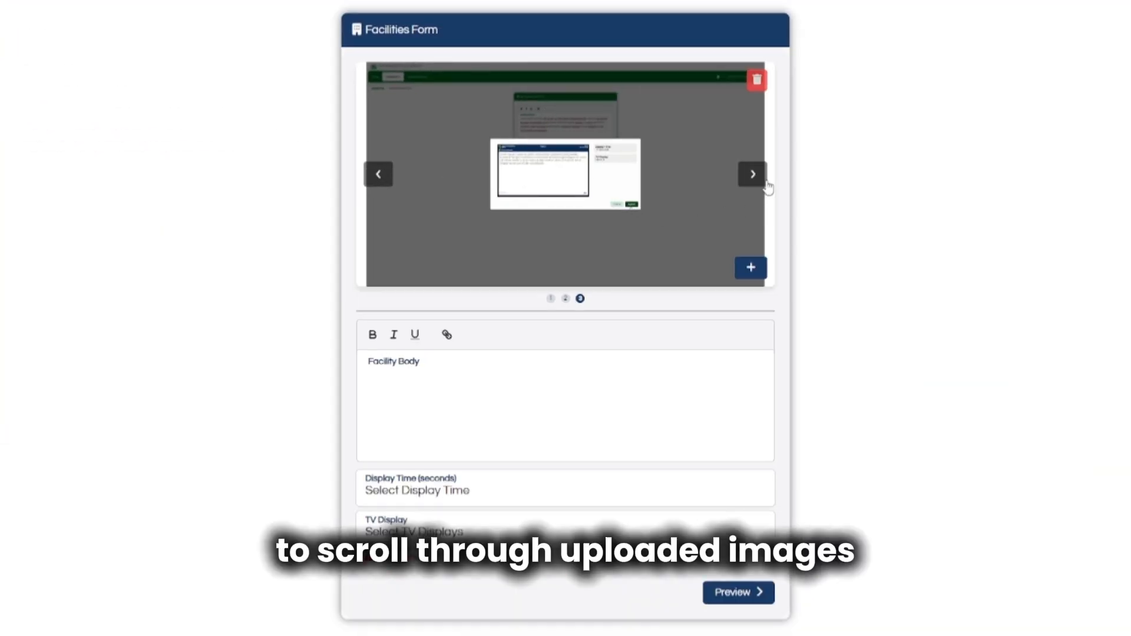
{"action": "left_click", "coordinate": [766, 184]}
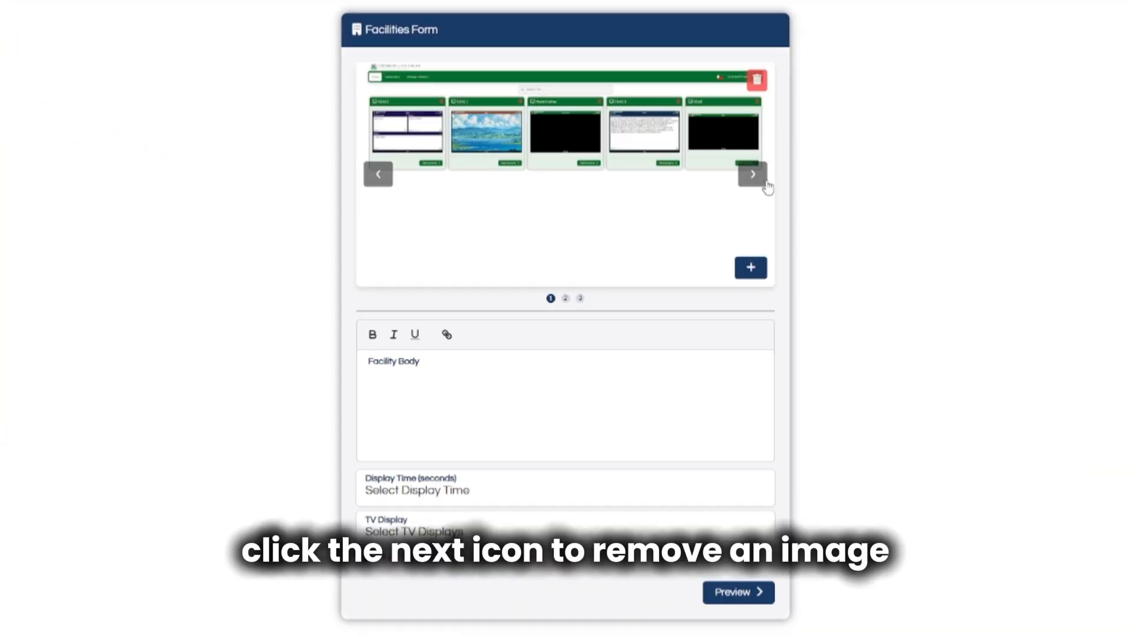
{"action": "left_click", "coordinate": [766, 184]}
{"action": "left_click", "coordinate": [765, 184]}
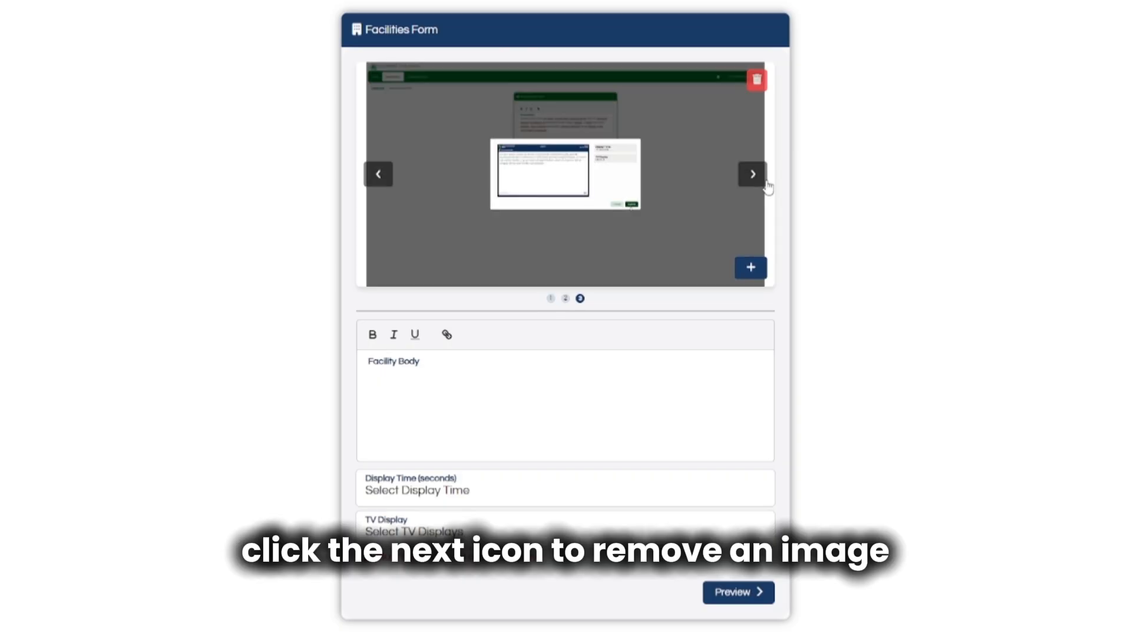
{"action": "left_click", "coordinate": [757, 83]}
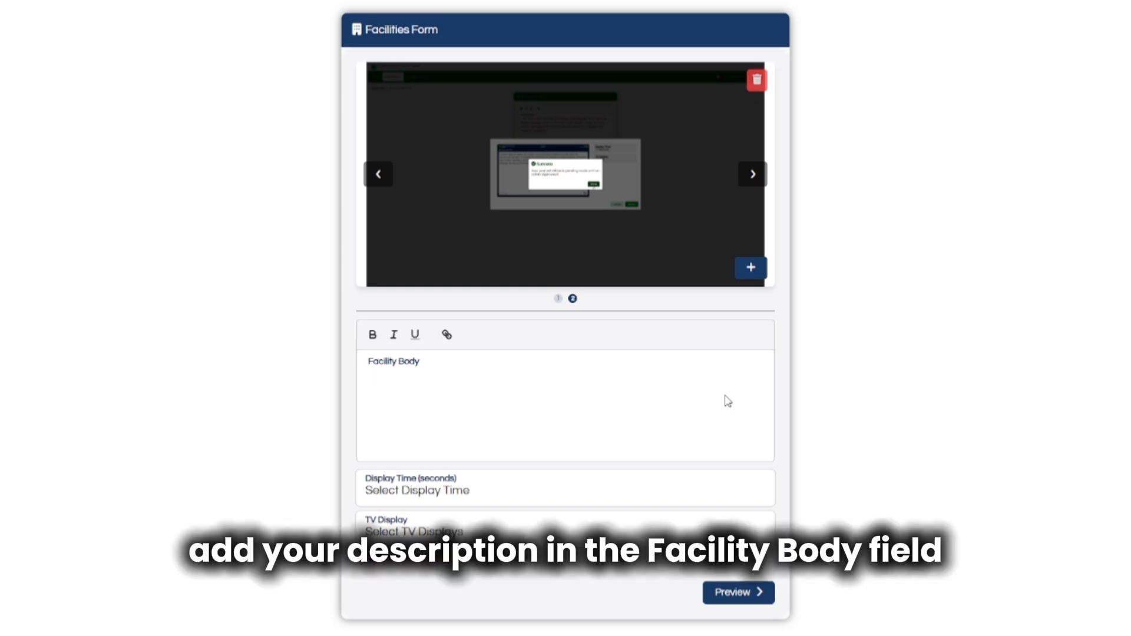
Enter 'facility body' as the Facility Body text, correcting a typo.
{"action": "type", "text": "i"}
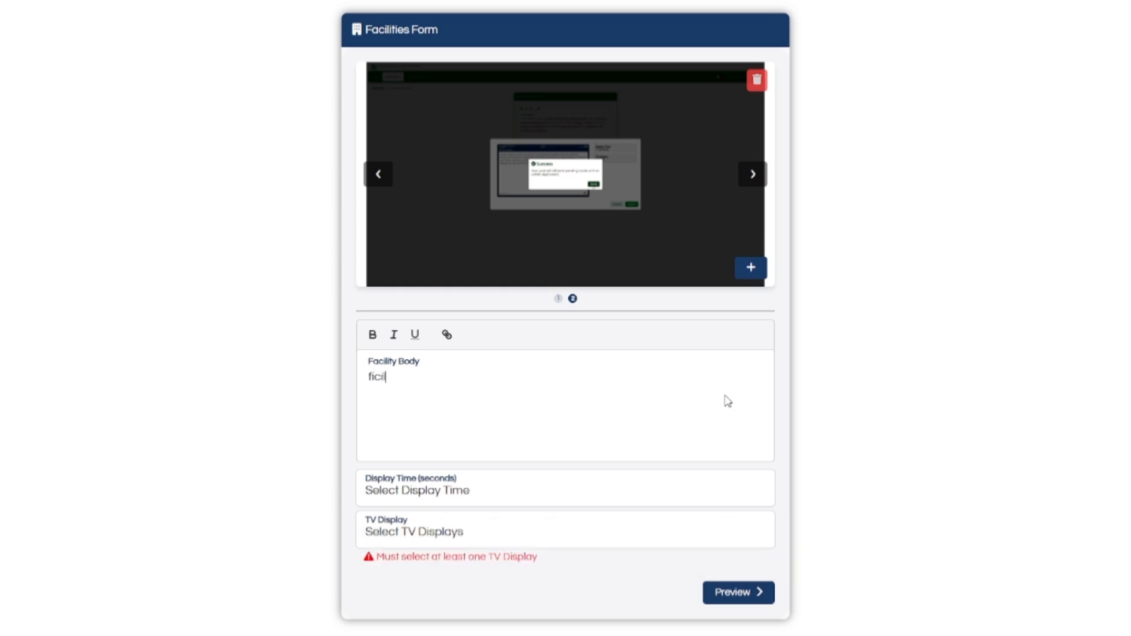
{"action": "key", "text": "BackSpace"}
{"action": "type", "text": "ac"}
{"action": "type", "text": "ilty "}
{"action": "type", "text": "body"}
Give the facility post a 15-second display time and target CEAC 3 TV.
{"action": "type", "text": "i"}
{"action": "left_click", "coordinate": [623, 500]}
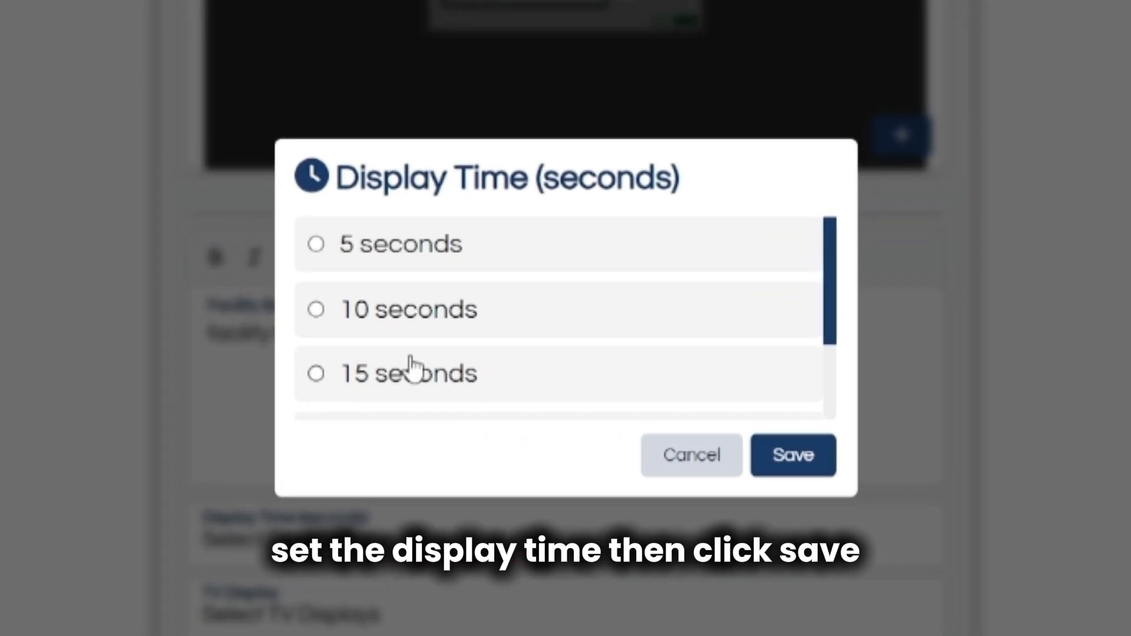
{"action": "left_click", "coordinate": [415, 376]}
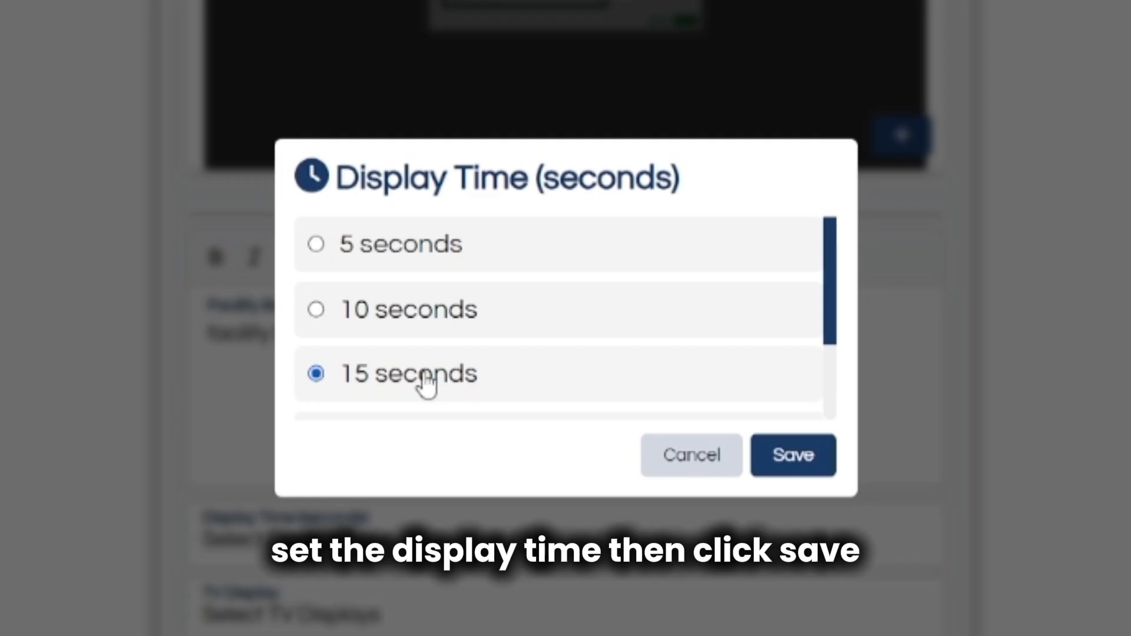
{"action": "left_click", "coordinate": [791, 468]}
{"action": "left_click", "coordinate": [687, 525]}
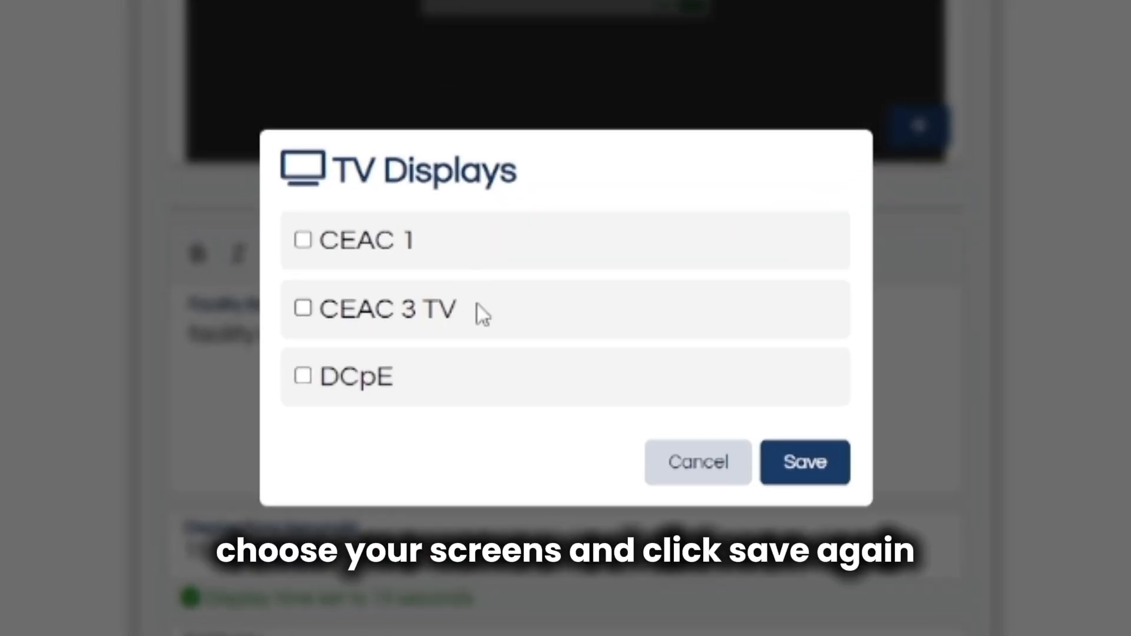
{"action": "left_click", "coordinate": [502, 335]}
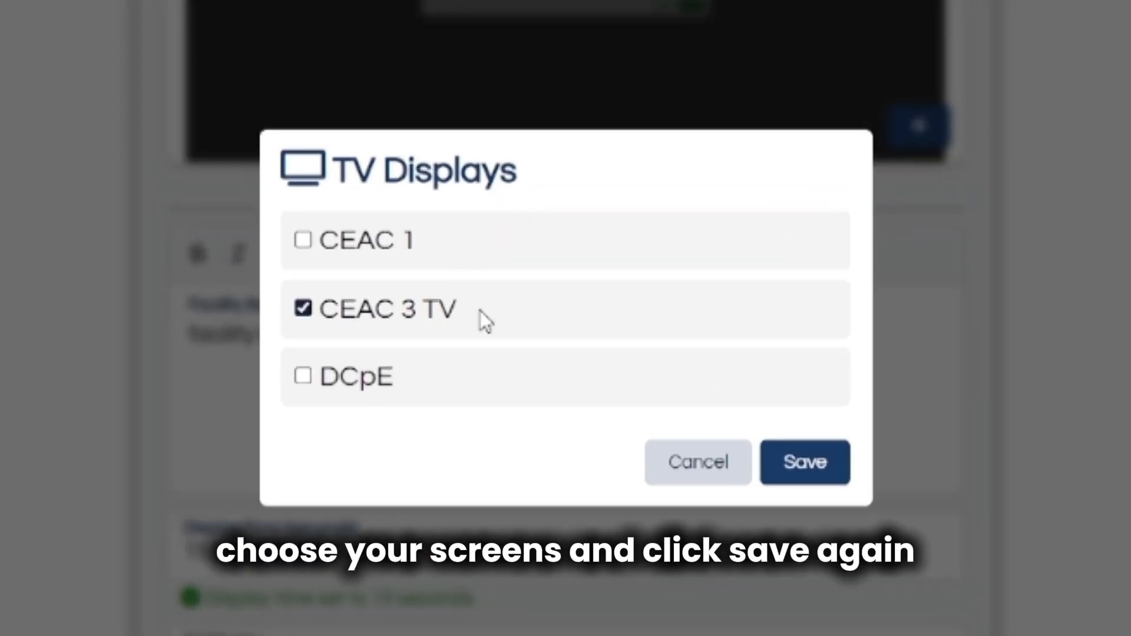
{"action": "left_click", "coordinate": [792, 480]}
Preview and submit the facility post, then go back to the dashboard.
{"action": "left_click", "coordinate": [741, 600]}
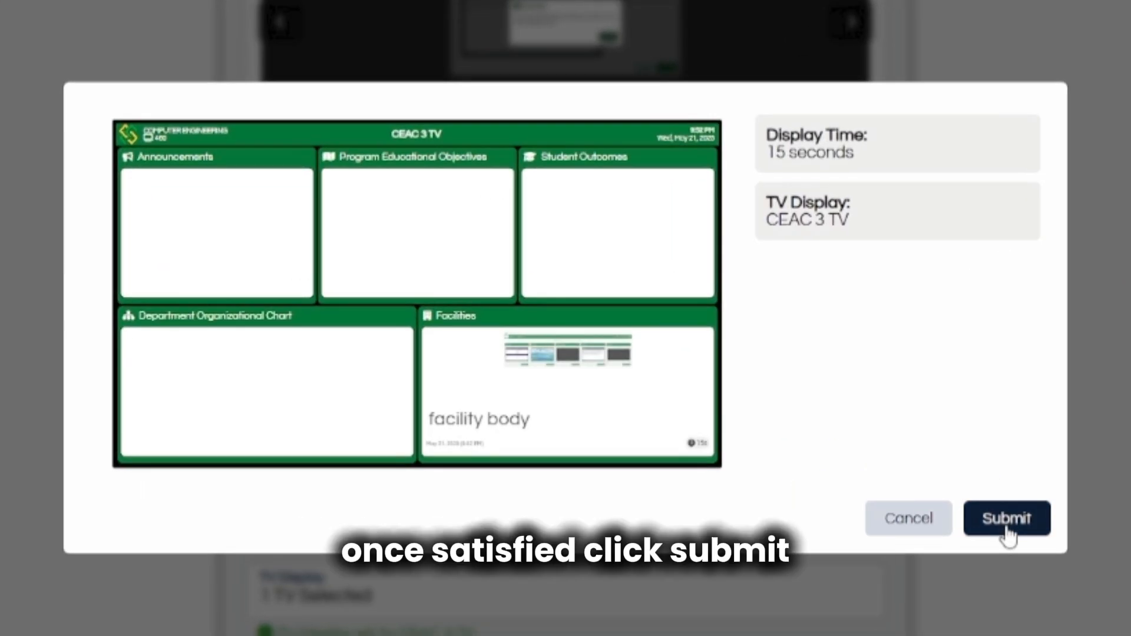
{"action": "left_click", "coordinate": [1007, 520]}
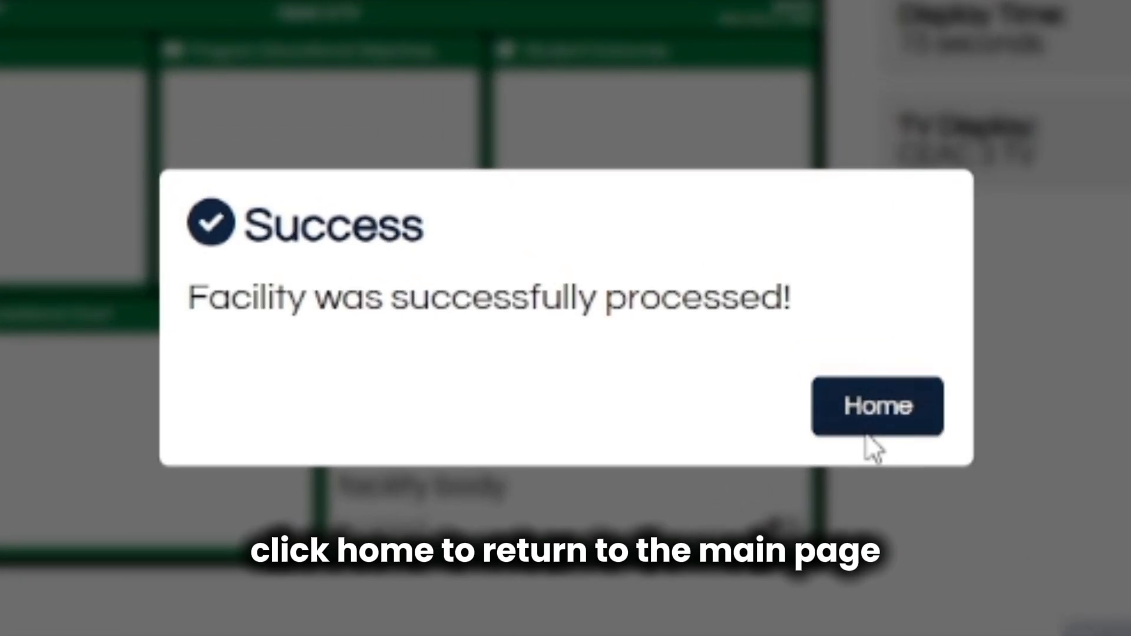
{"action": "left_click", "coordinate": [867, 433]}
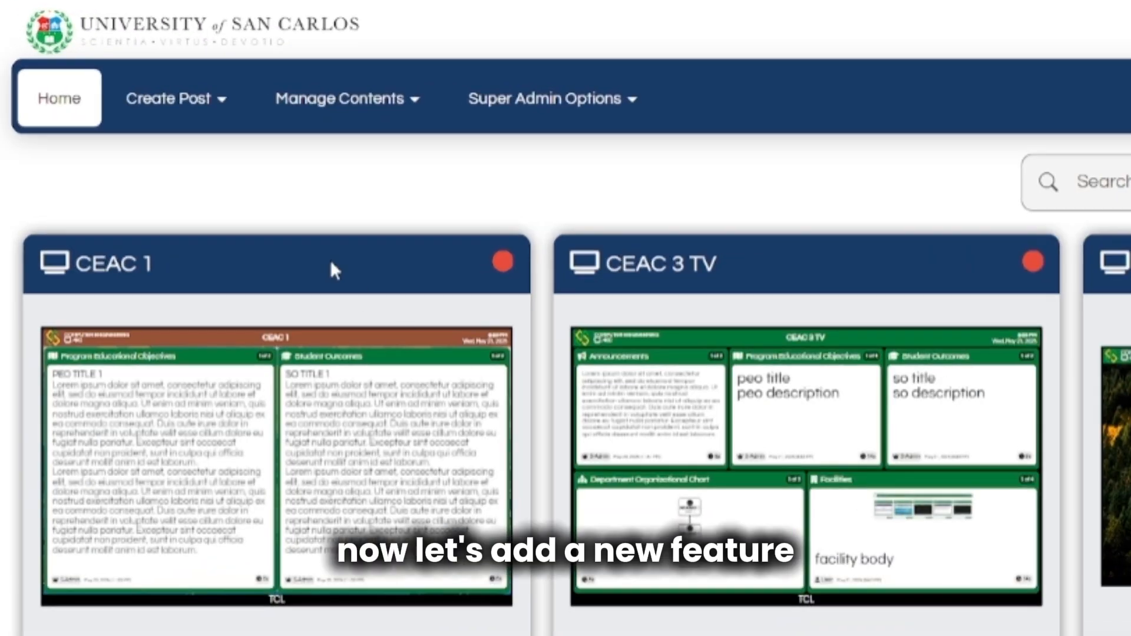
Start a new custom feature named 'feature name' with 2 inputs.
{"action": "left_click", "coordinate": [187, 120]}
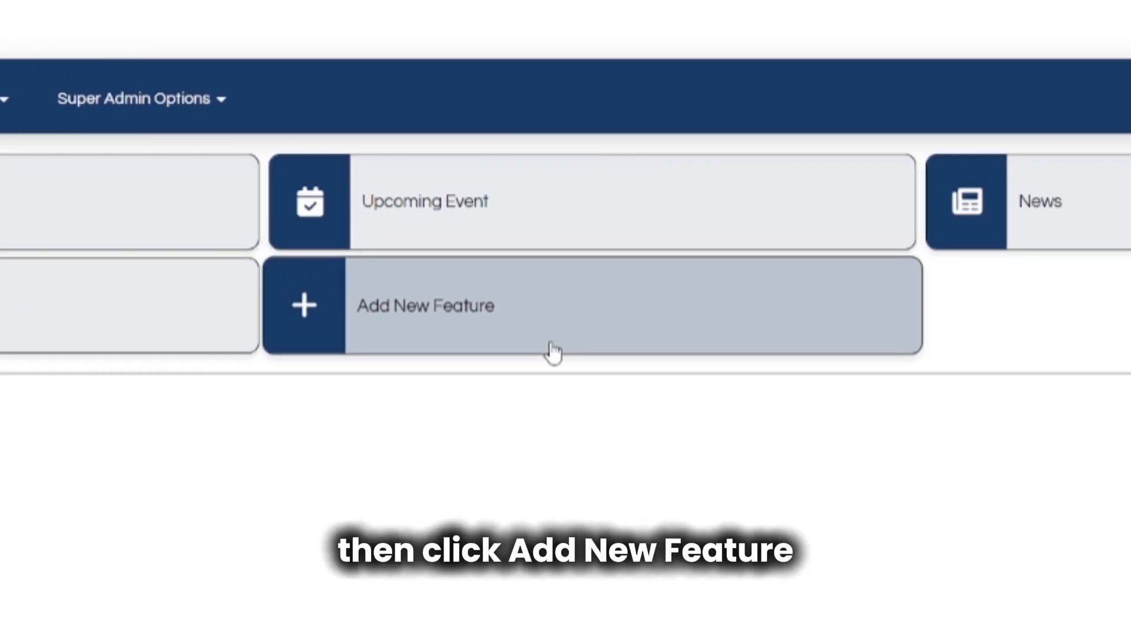
{"action": "left_click", "coordinate": [551, 352]}
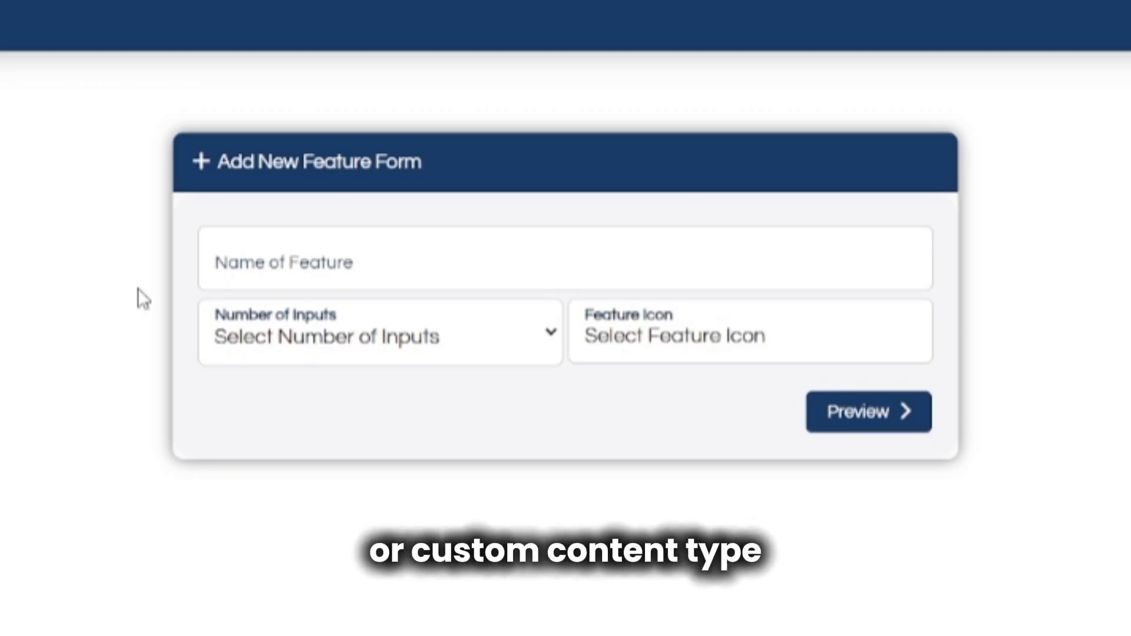
{"action": "left_click", "coordinate": [504, 265]}
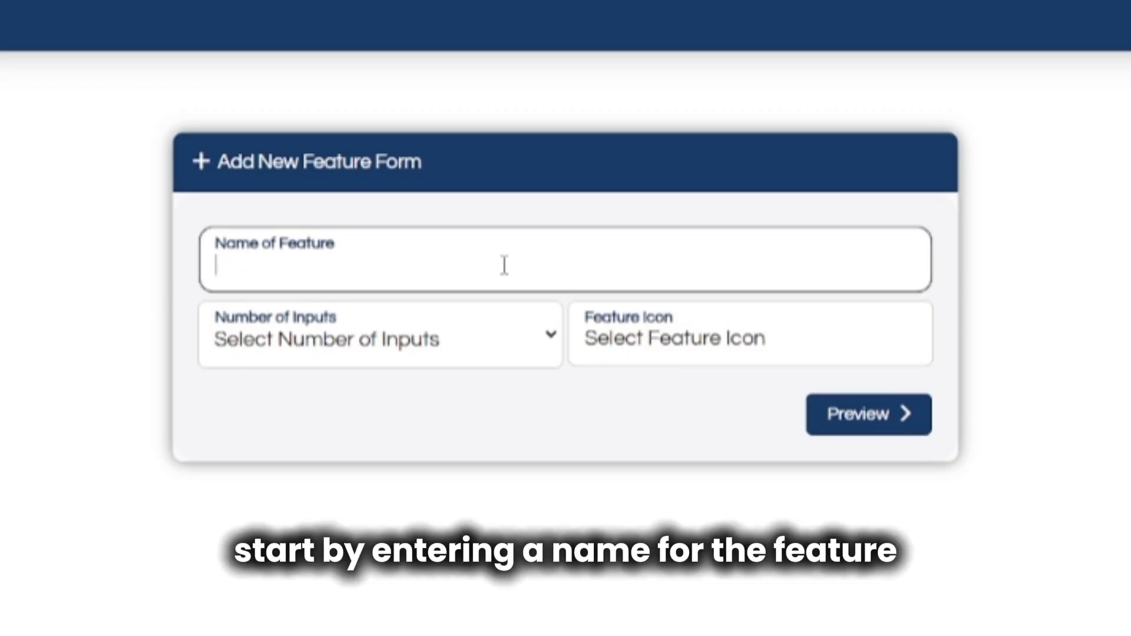
{"action": "type", "text": "t"}
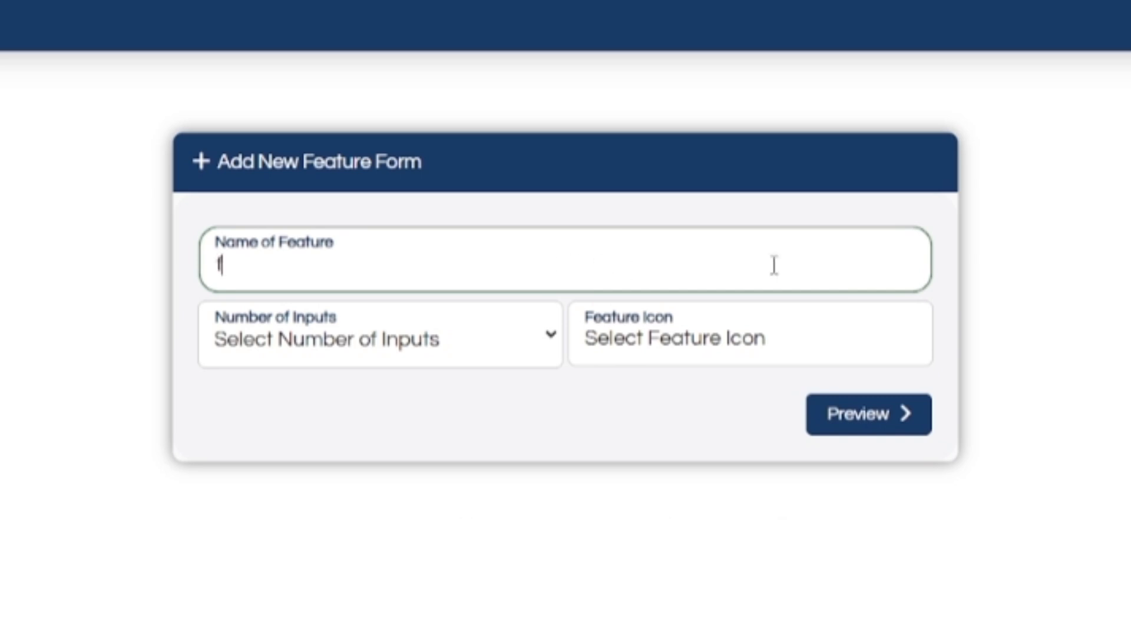
{"action": "type", "text": "eature no"}
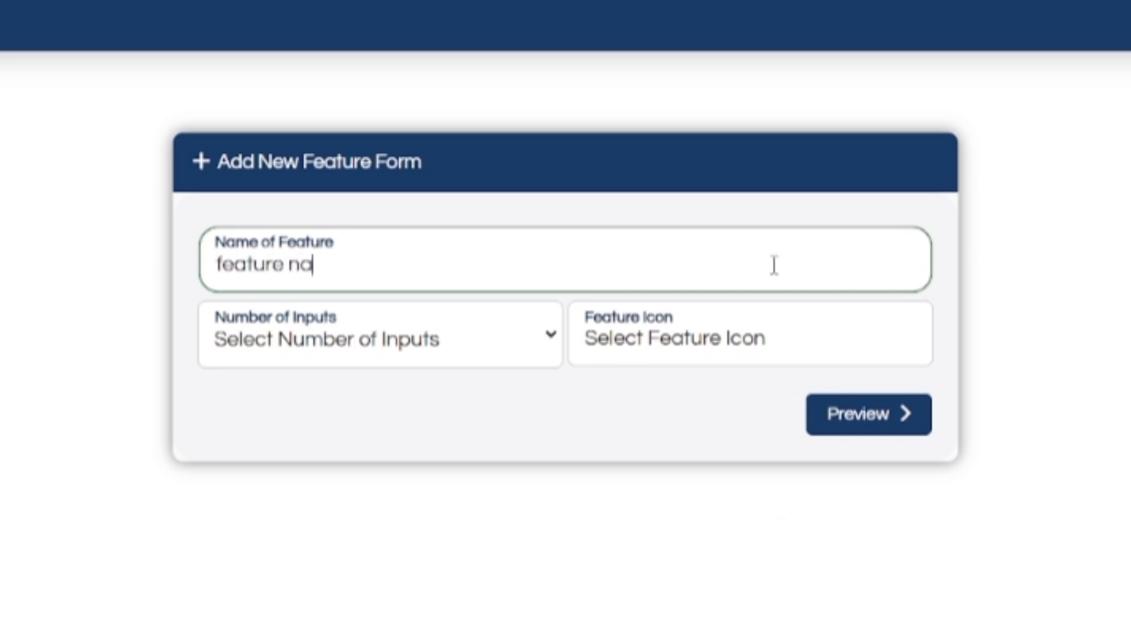
{"action": "key", "text": "BackSpace"}
{"action": "type", "text": "ame"}
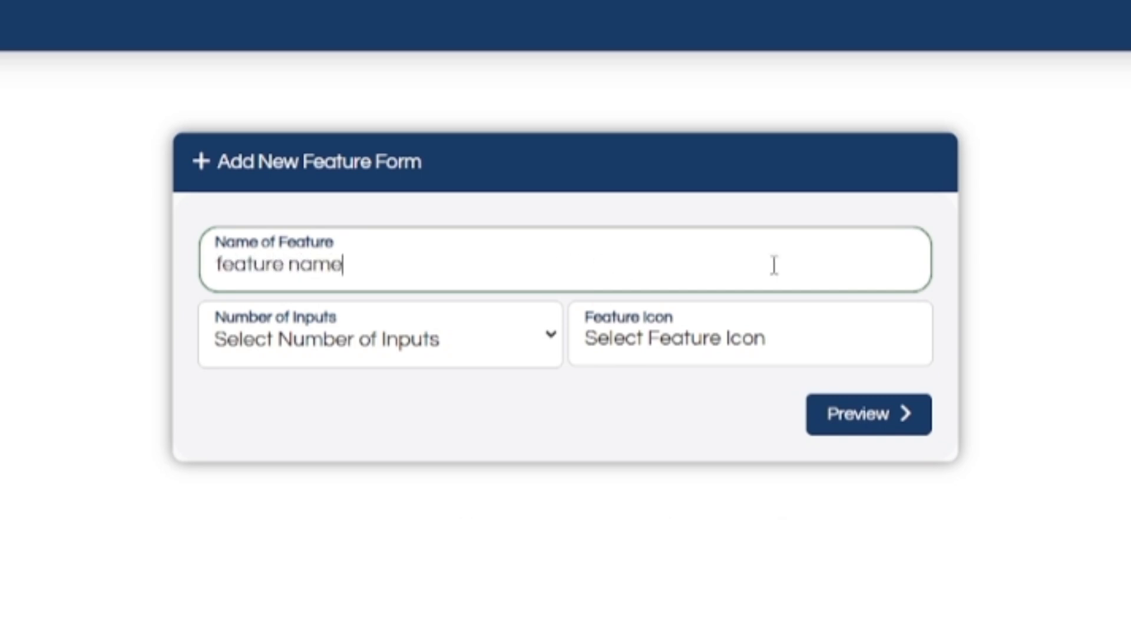
{"action": "left_click", "coordinate": [534, 350]}
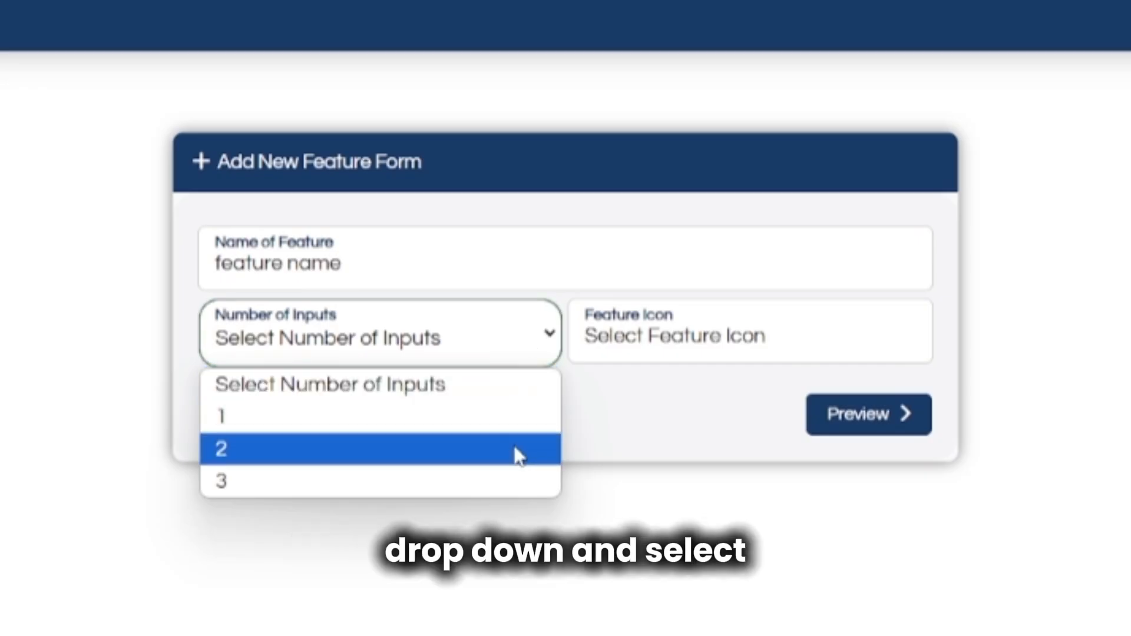
{"action": "left_click", "coordinate": [507, 459]}
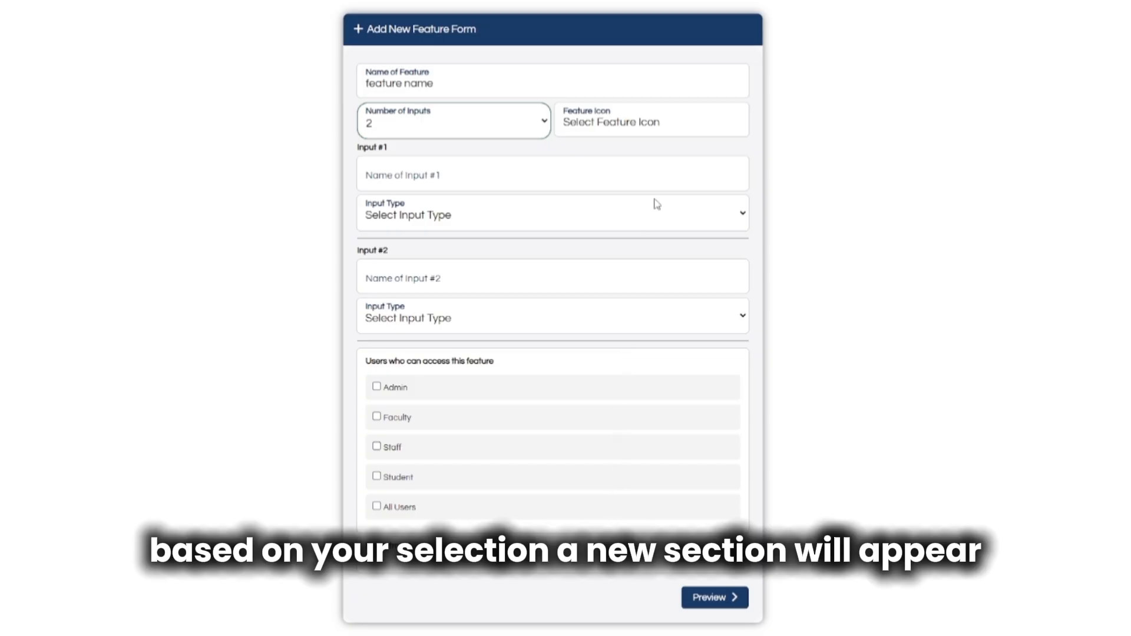
Choose the bell icon and make Input #1 a Text input named 'input 1 name'.
{"action": "left_click", "coordinate": [691, 130]}
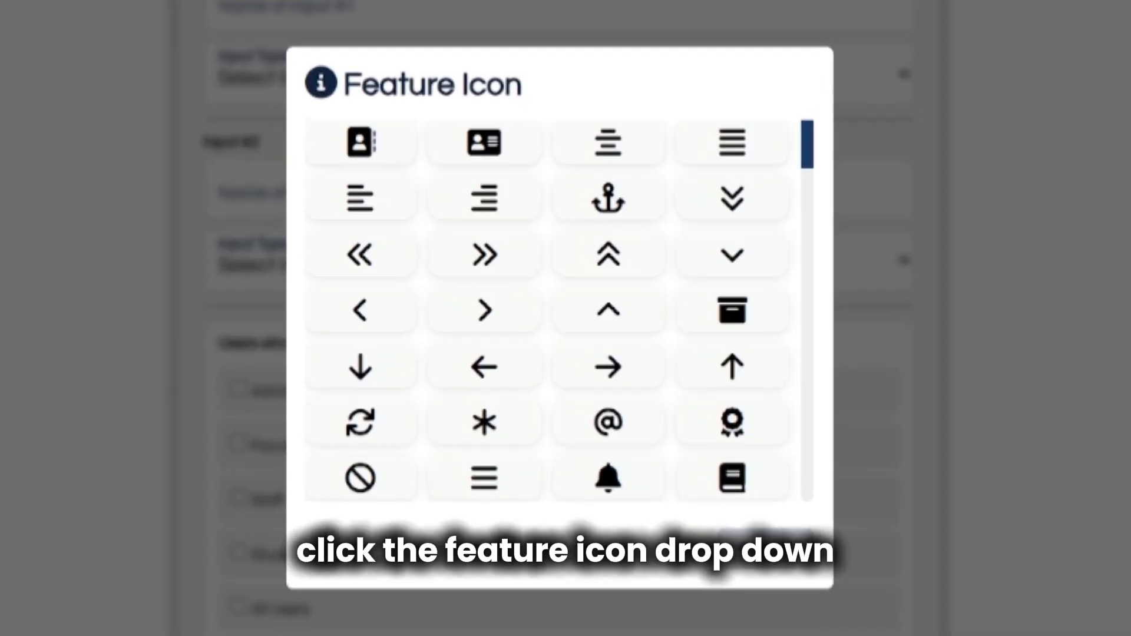
{"action": "left_click", "coordinate": [631, 490]}
{"action": "left_click", "coordinate": [635, 11]}
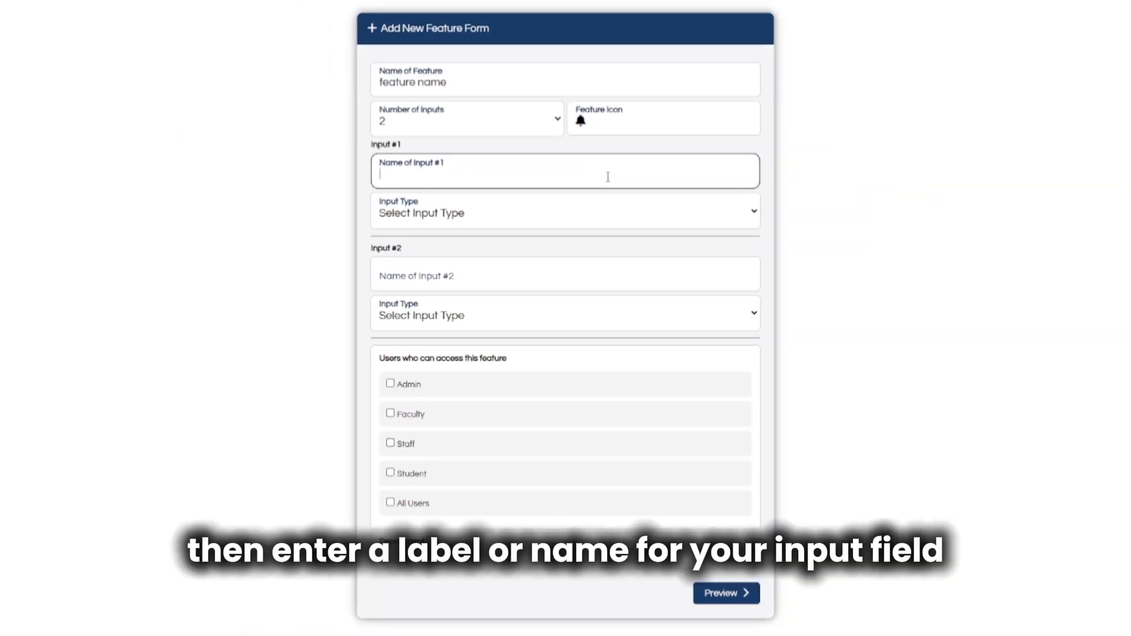
{"action": "type", "text": "in"}
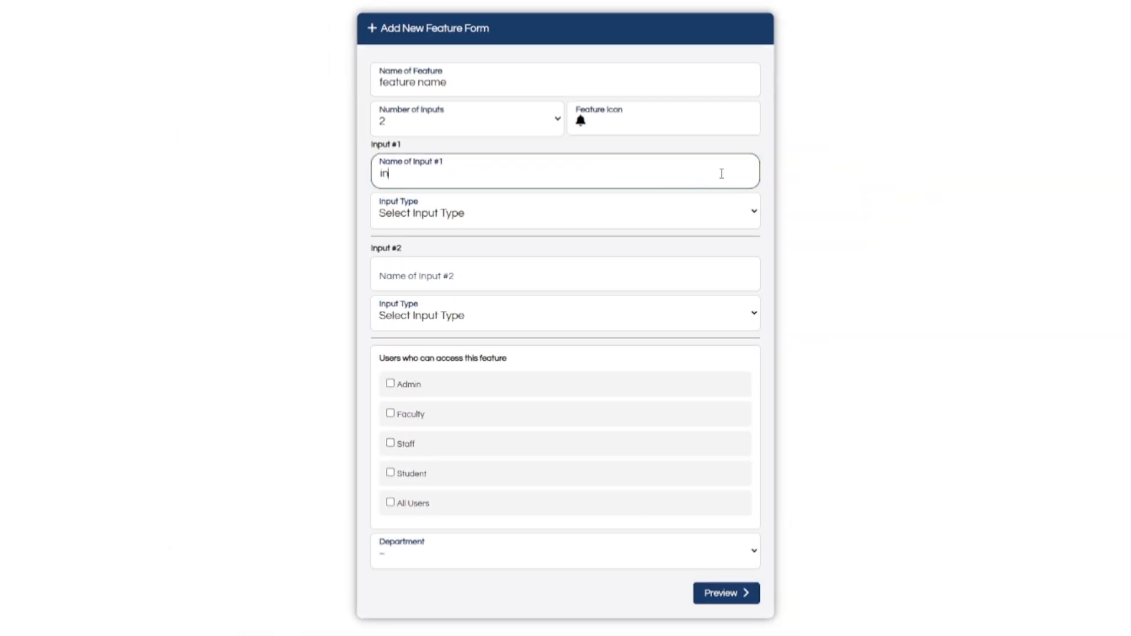
{"action": "type", "text": "put 1 name"}
{"action": "left_click", "coordinate": [729, 215]}
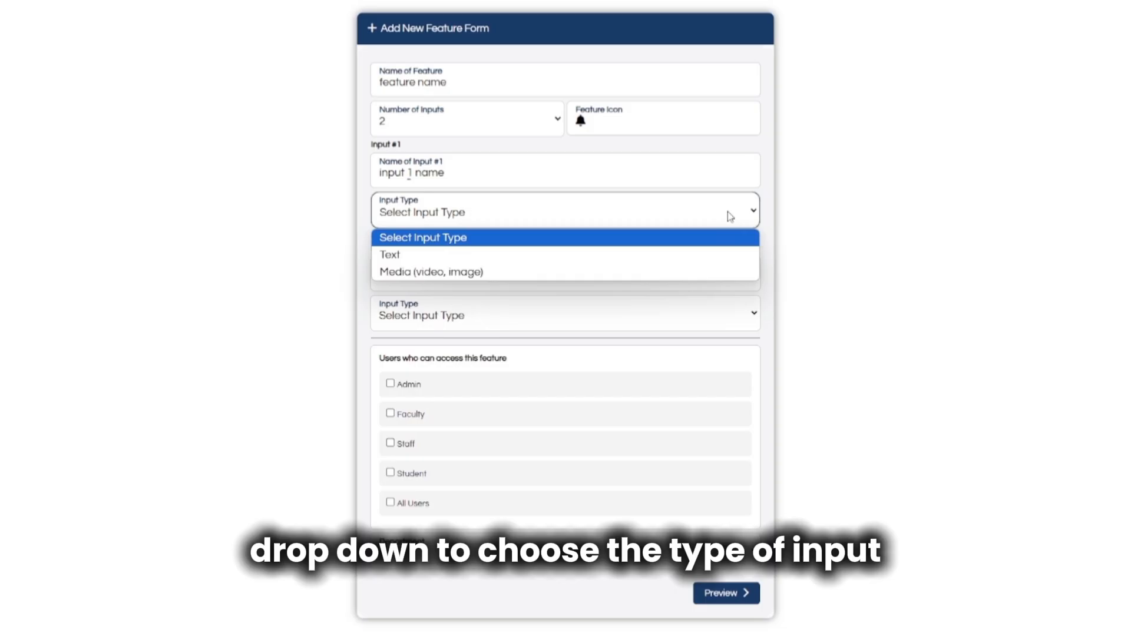
{"action": "left_click", "coordinate": [718, 259]}
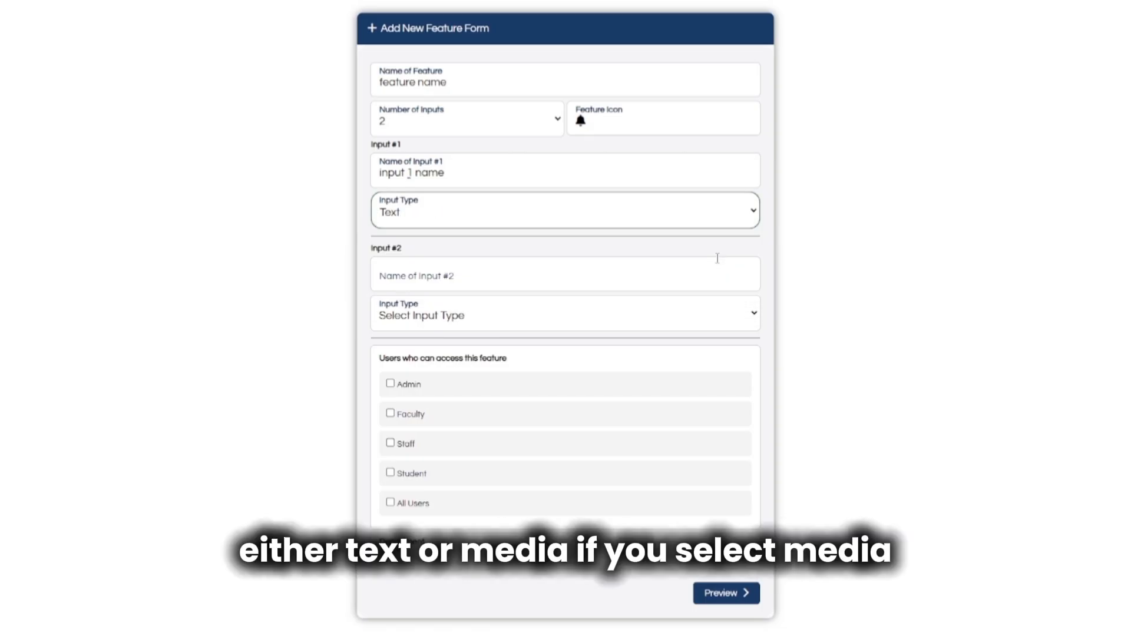
{"action": "left_click", "coordinate": [718, 272]}
{"action": "left_click", "coordinate": [719, 316]}
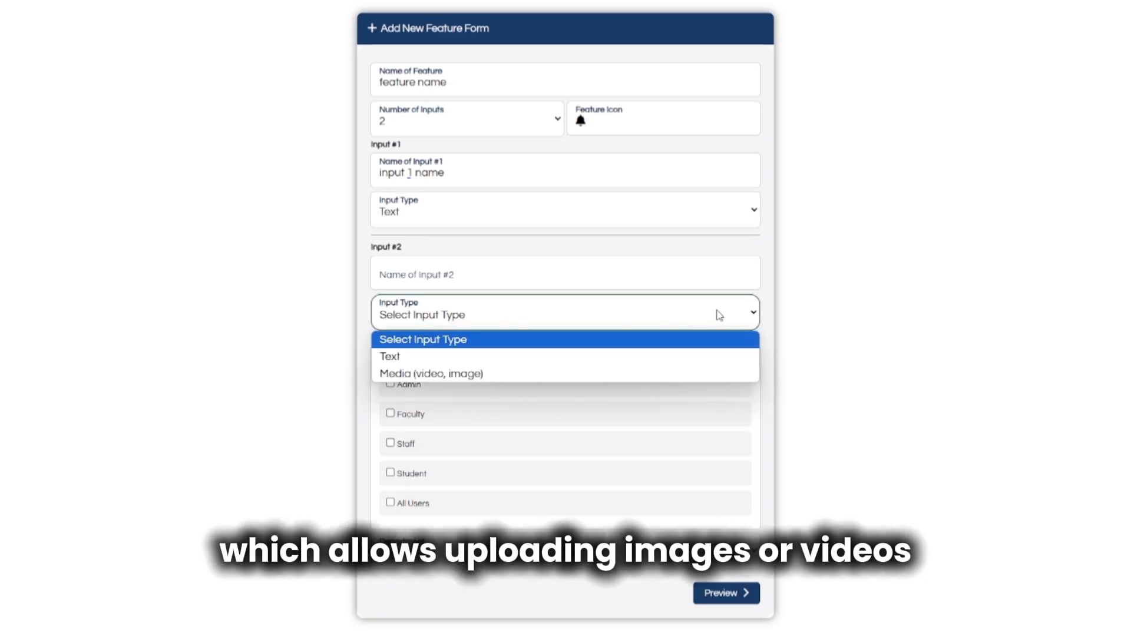
Make Input #2 a Media input and grant access to Admin, Faculty, Staff and all users.
{"action": "left_click", "coordinate": [701, 374]}
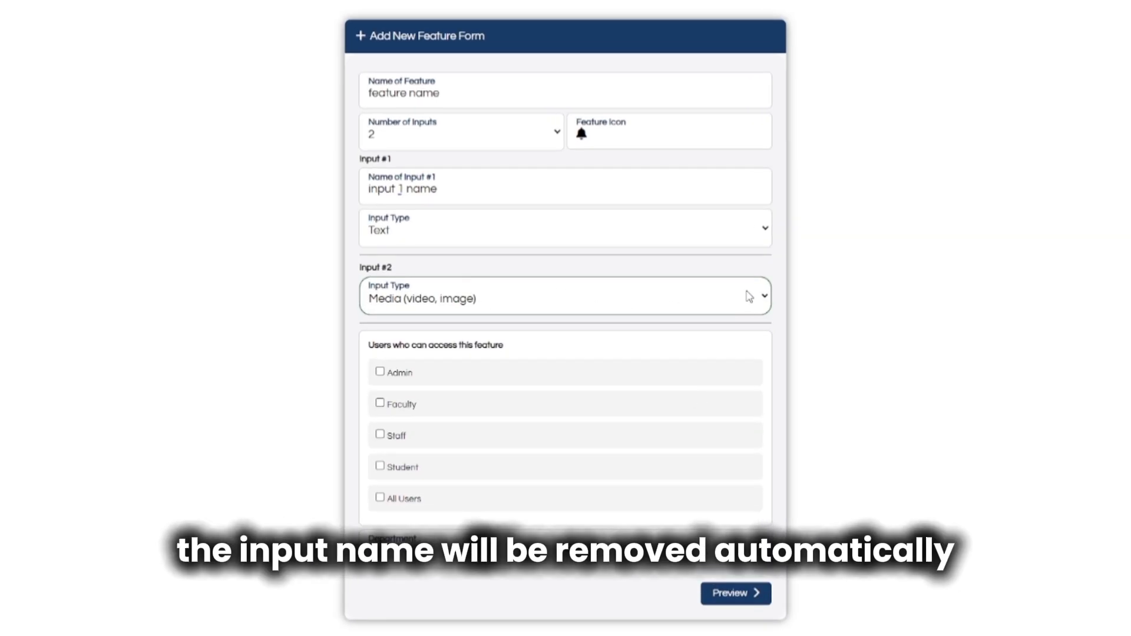
{"action": "left_click", "coordinate": [651, 381]}
{"action": "left_click", "coordinate": [644, 405]}
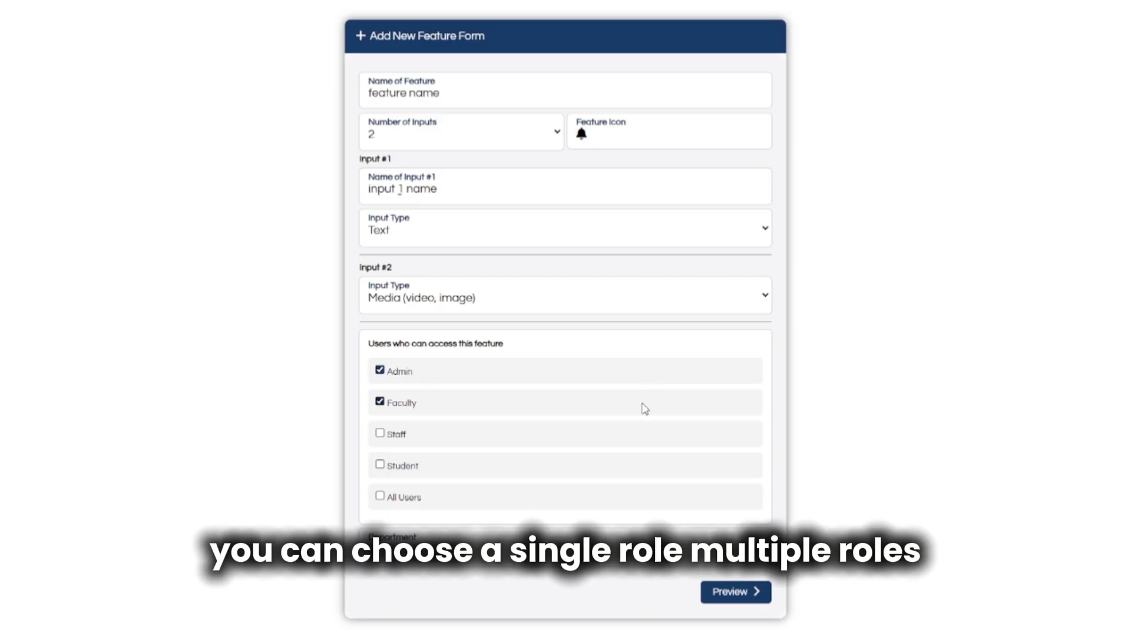
{"action": "left_click", "coordinate": [636, 434]}
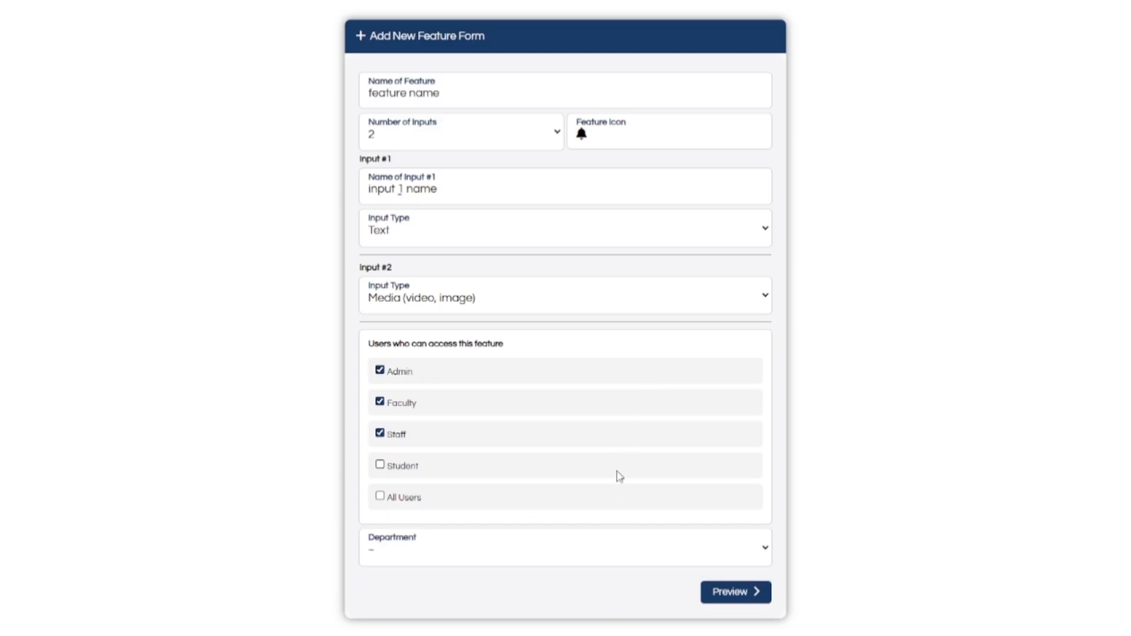
{"action": "left_click", "coordinate": [609, 502]}
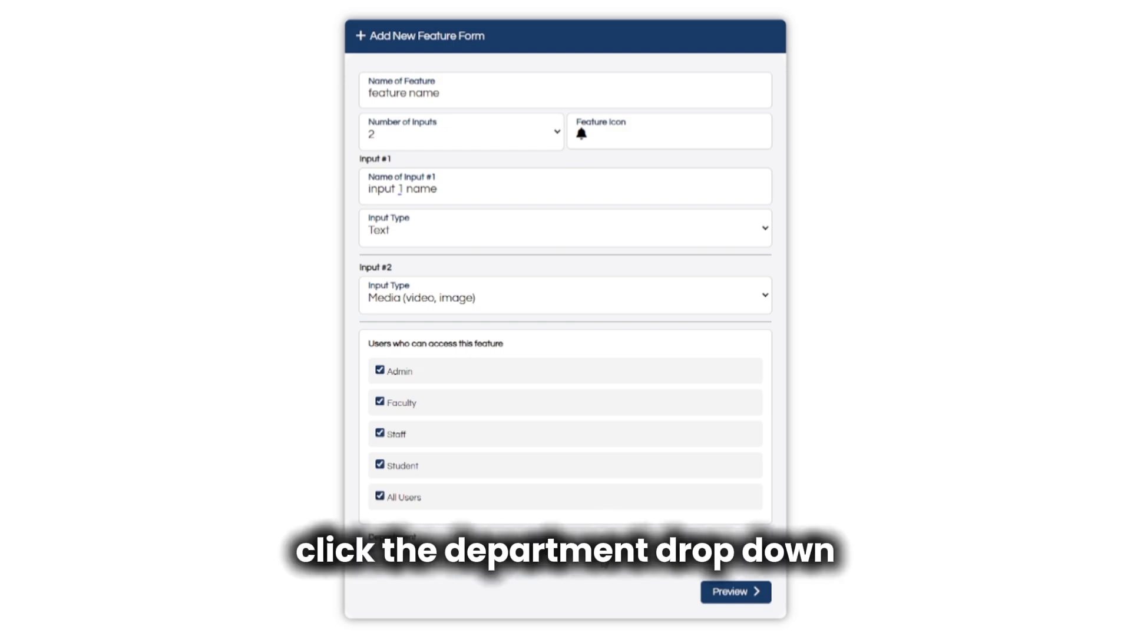
Assign the feature to Computer Engineering and preview the form.
{"action": "left_click", "coordinate": [599, 547]}
{"action": "left_click", "coordinate": [595, 592]}
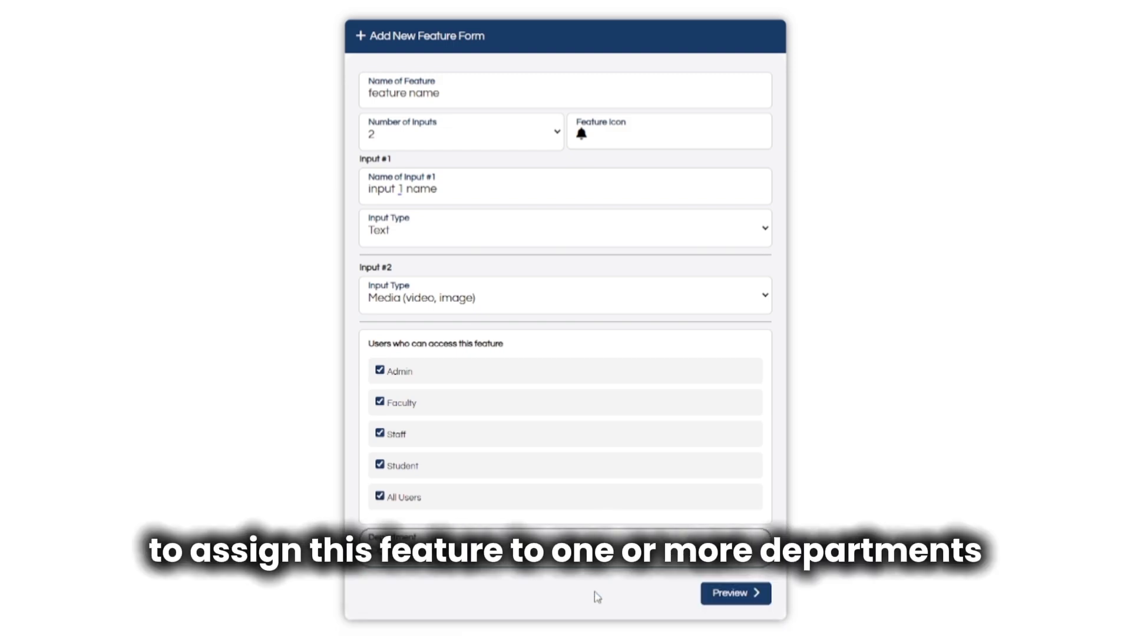
{"action": "left_click", "coordinate": [734, 600]}
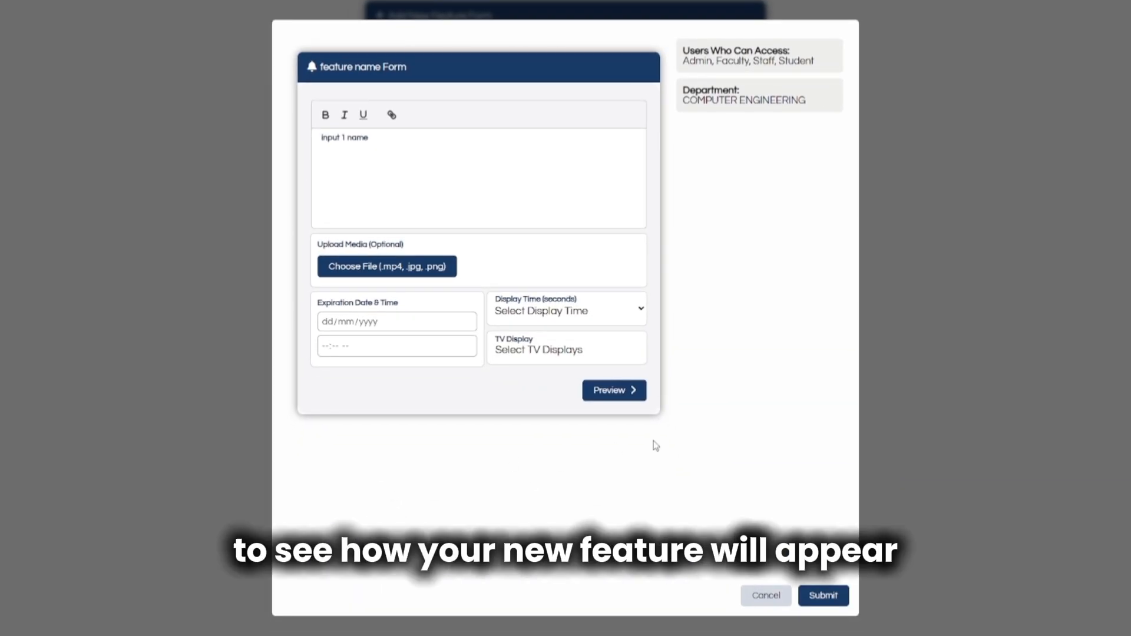
Submit the new feature and return to the home page.
{"action": "left_click", "coordinate": [831, 606]}
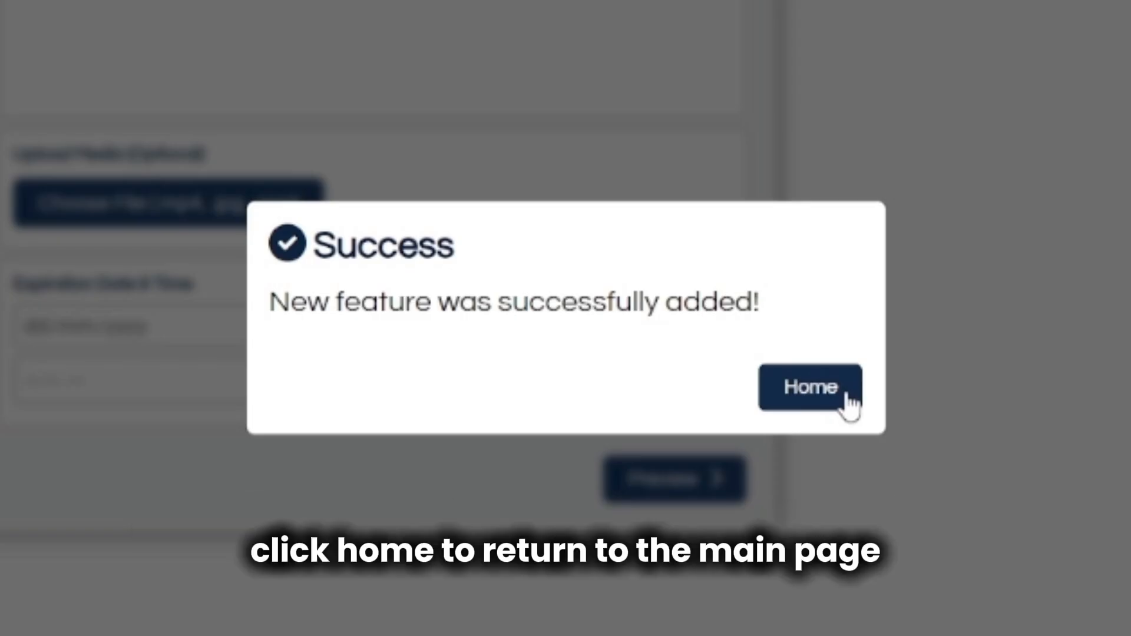
{"action": "left_click", "coordinate": [848, 402]}
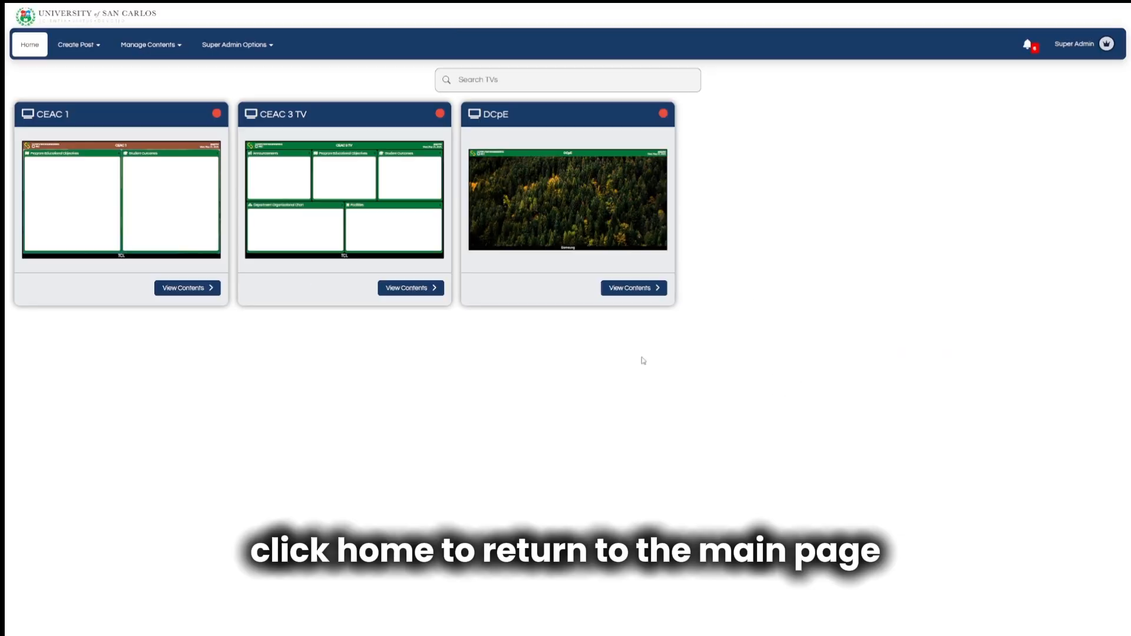
Go to Create Post and open the new 'feature name' card for Computer Engineering.
{"action": "left_click", "coordinate": [83, 47]}
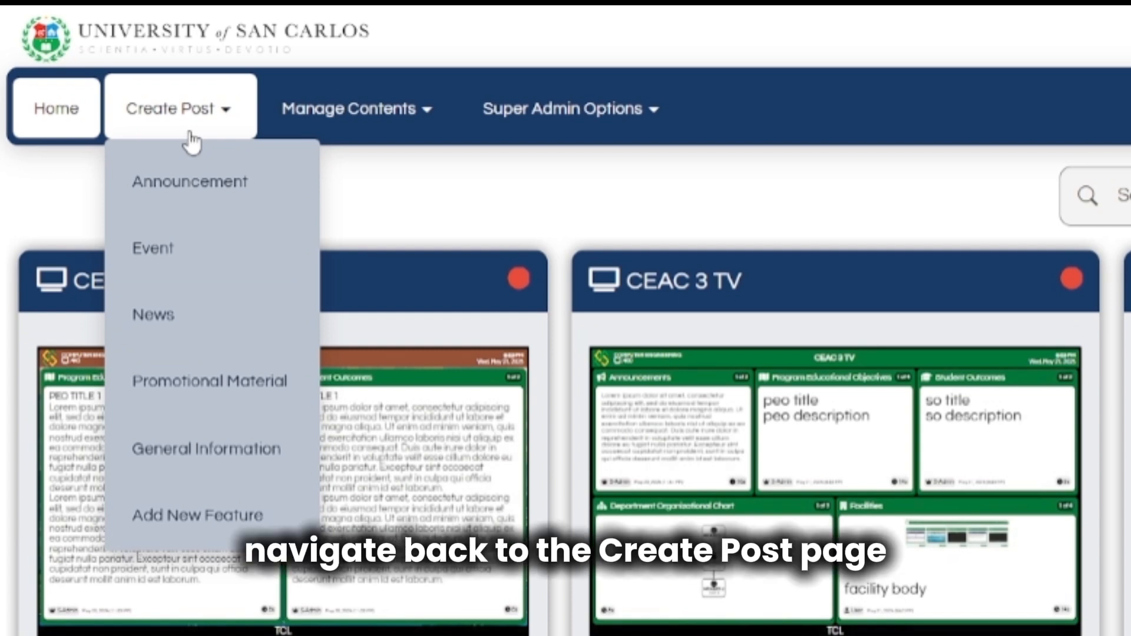
{"action": "left_click", "coordinate": [190, 133]}
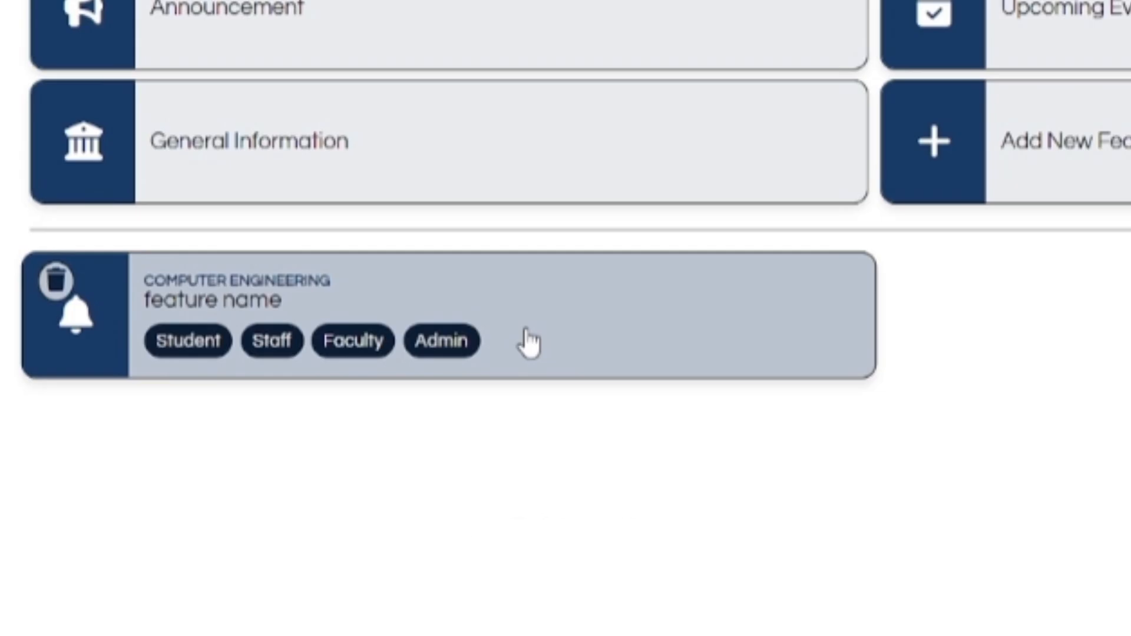
{"action": "left_click", "coordinate": [527, 339]}
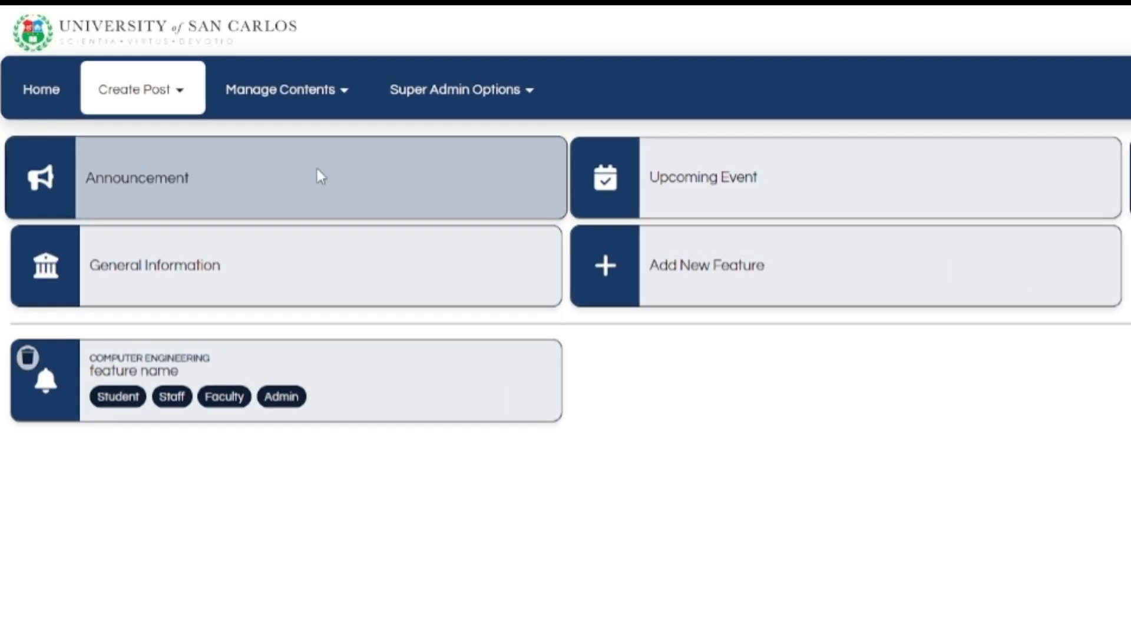
Start an announcement titled 'test urgent' and mark it as urgent.
{"action": "left_click", "coordinate": [317, 169]}
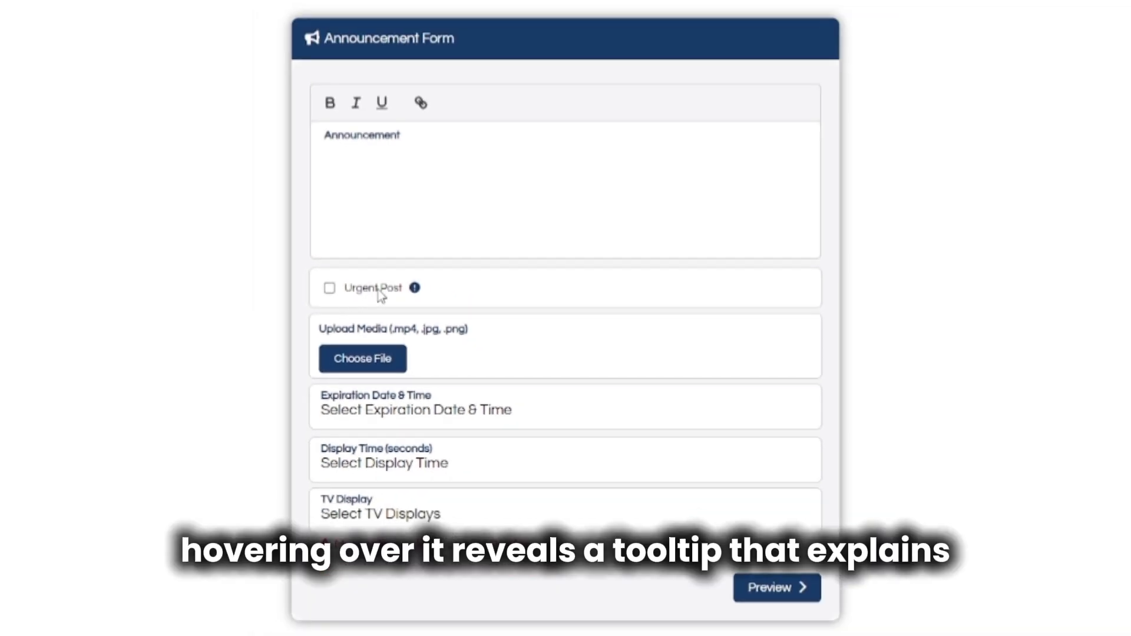
{"action": "mouse_move", "coordinate": [415, 292]}
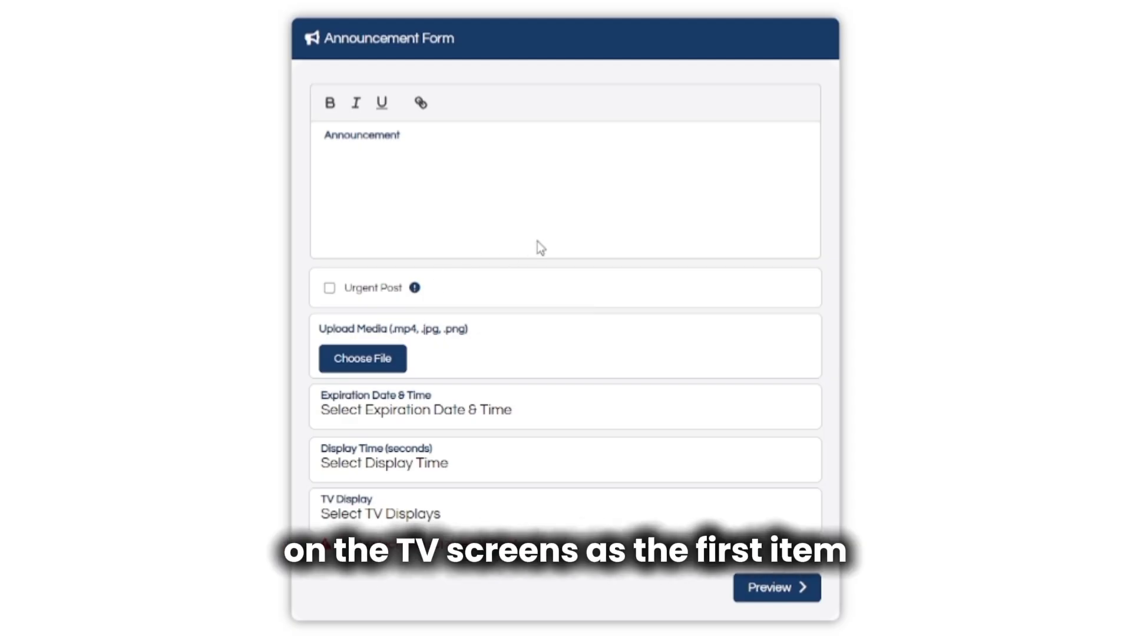
{"action": "type", "text": "te"}
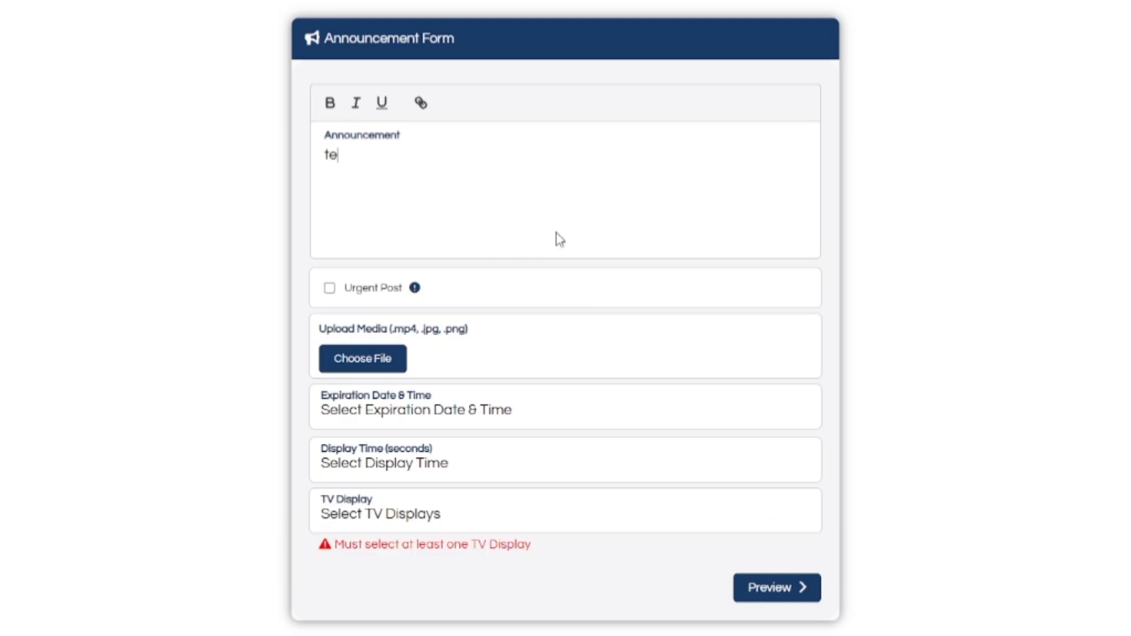
{"action": "type", "text": "st urgent"}
{"action": "left_click", "coordinate": [383, 289]}
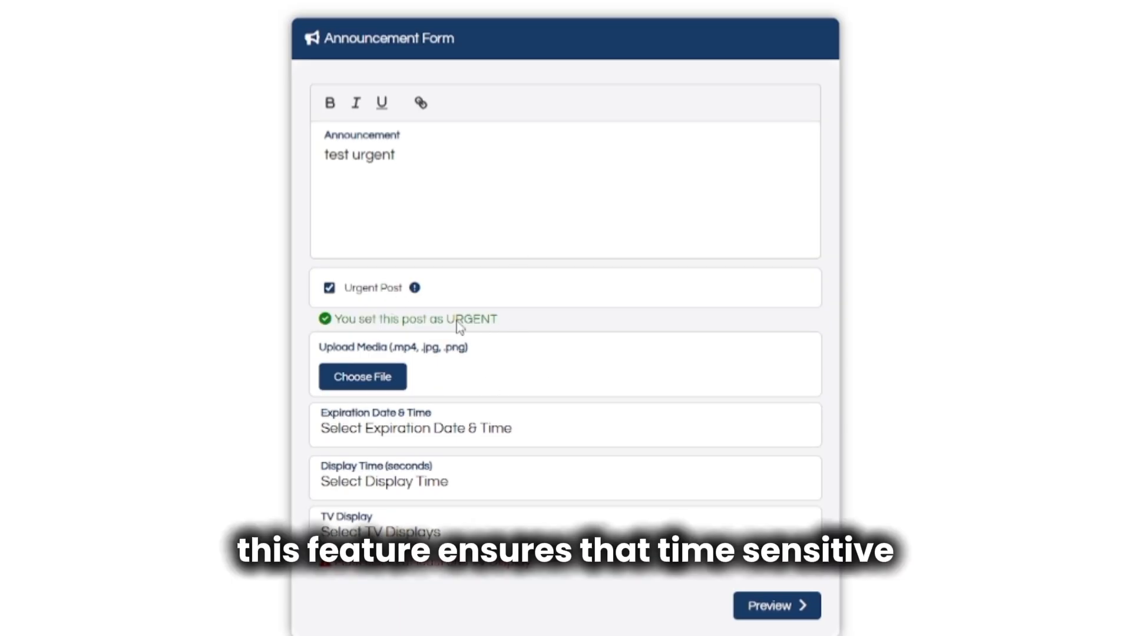
Set the announcement to expire on 22 May 2025 at 9:53 PM.
{"action": "left_click", "coordinate": [574, 440]}
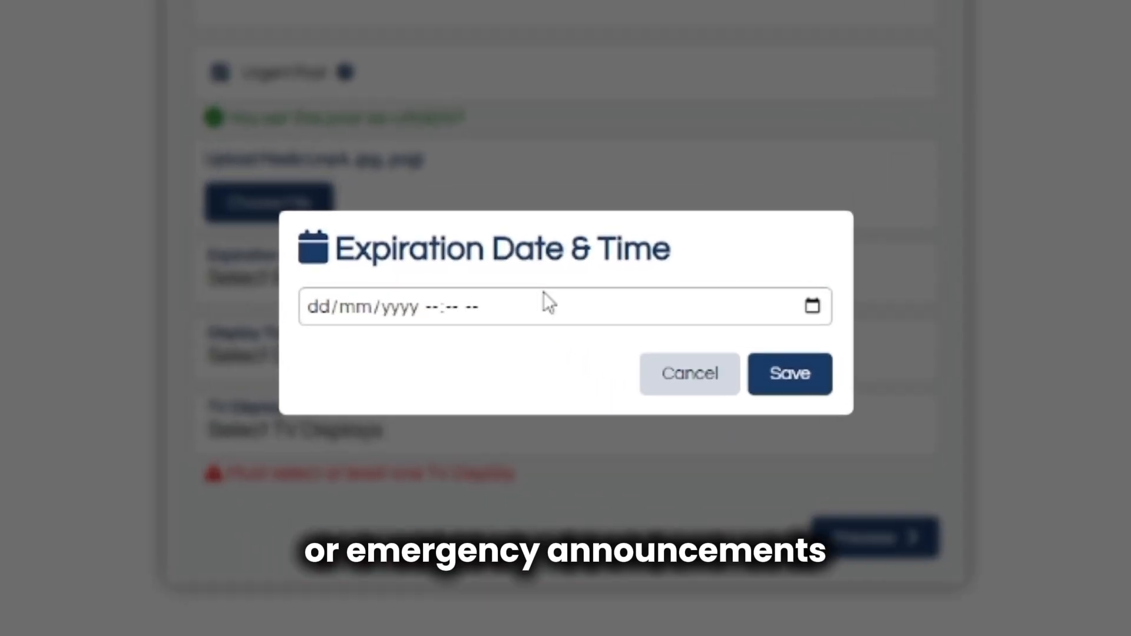
{"action": "left_click", "coordinate": [551, 450]}
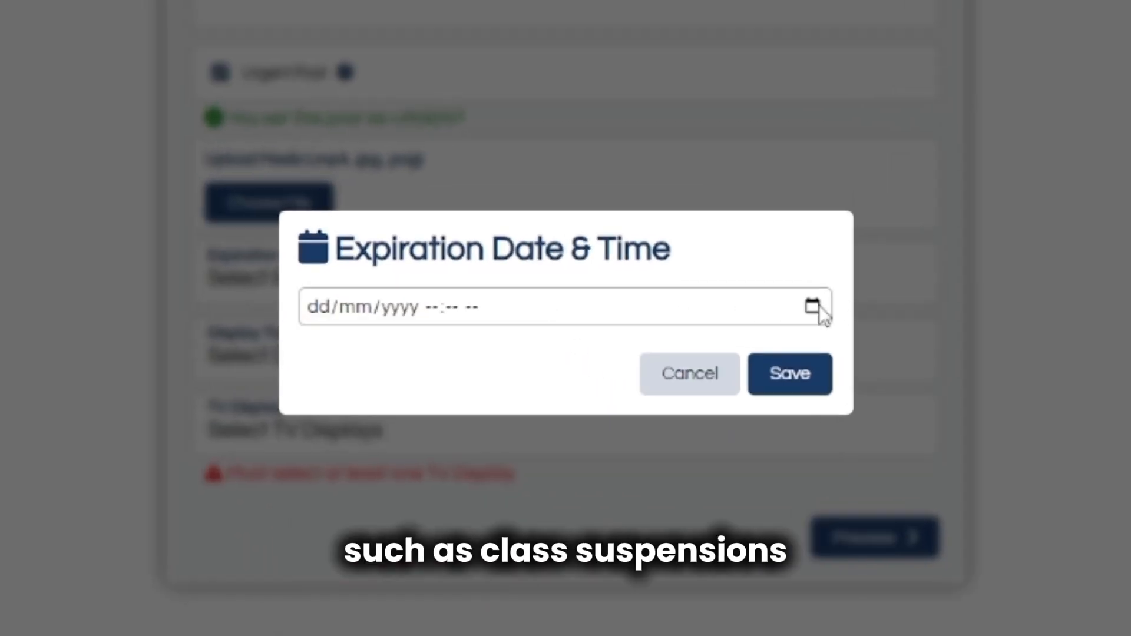
{"action": "left_click", "coordinate": [818, 306]}
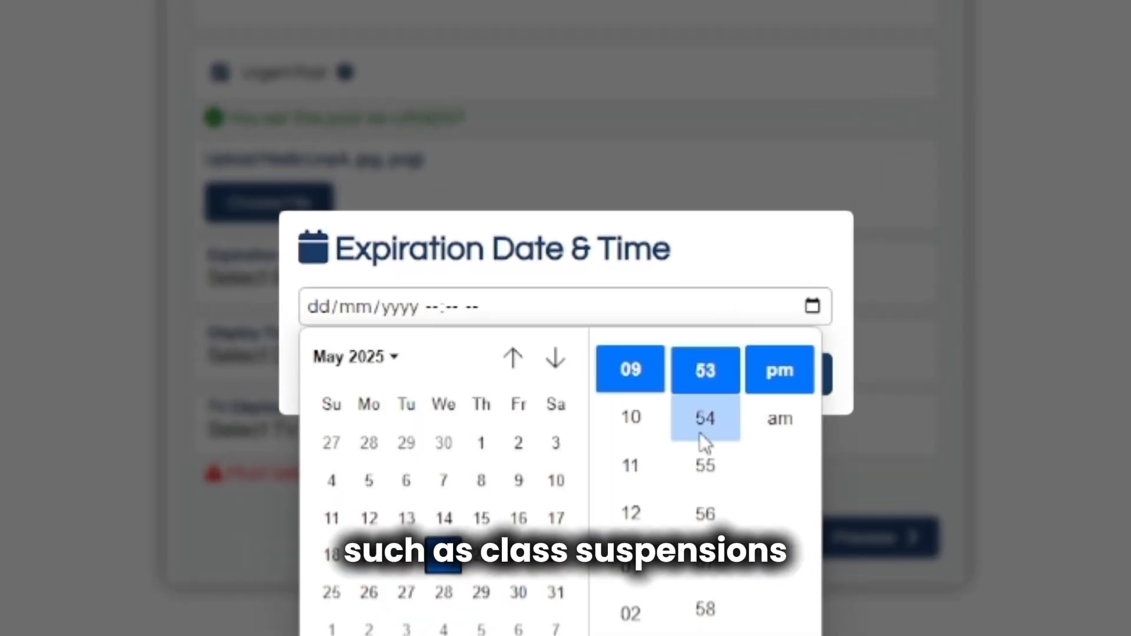
{"action": "left_click", "coordinate": [481, 555]}
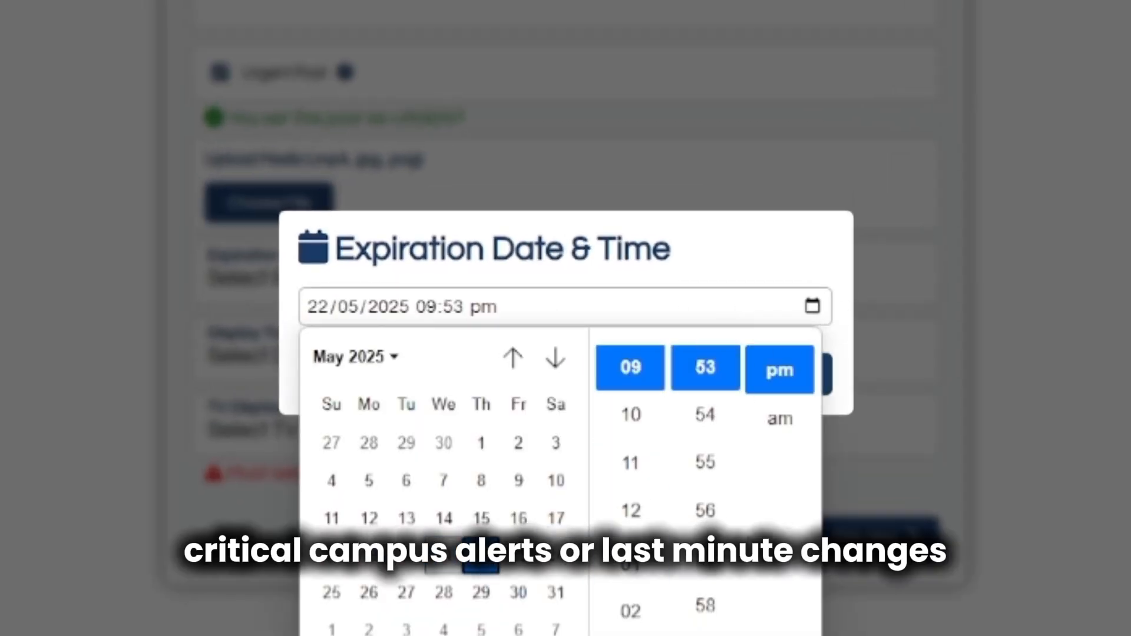
{"action": "left_click", "coordinate": [790, 366]}
{"action": "left_click", "coordinate": [770, 259]}
{"action": "left_click", "coordinate": [794, 375]}
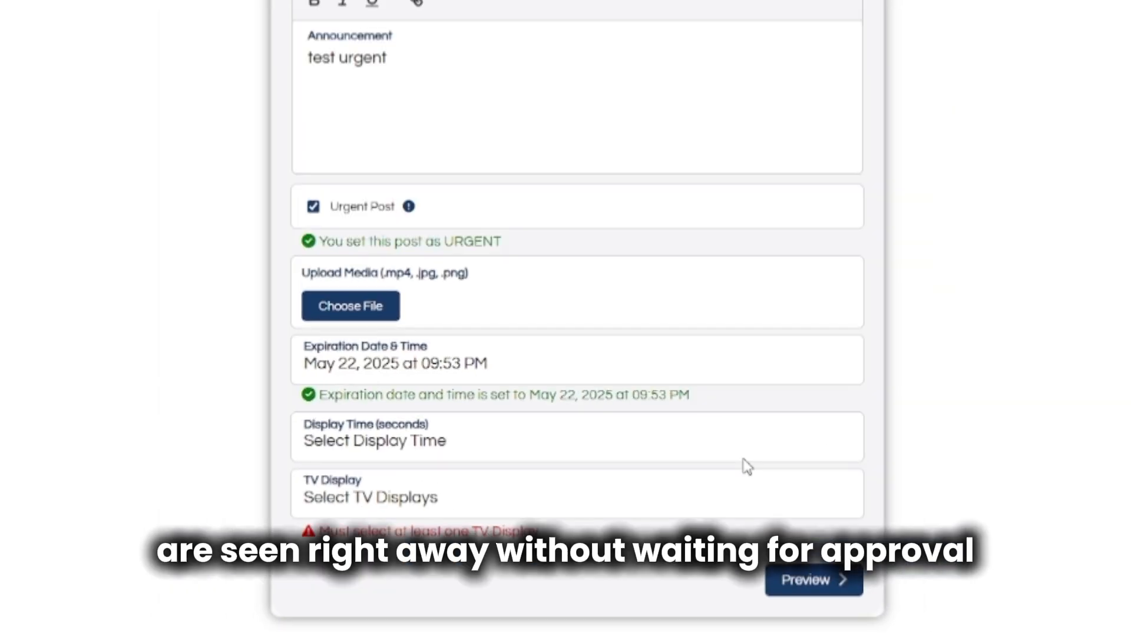
Give it a 10-second display time on CEAC 3 TV and preview it.
{"action": "left_click", "coordinate": [784, 377]}
{"action": "left_click", "coordinate": [613, 327]}
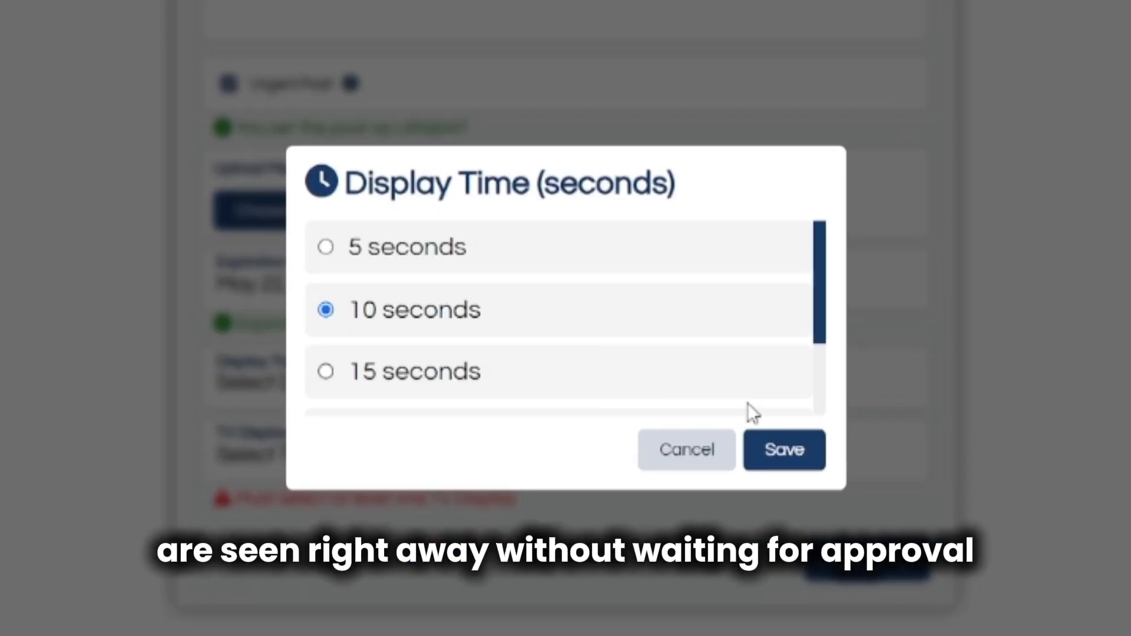
{"action": "left_click", "coordinate": [784, 450]}
{"action": "left_click", "coordinate": [748, 492]}
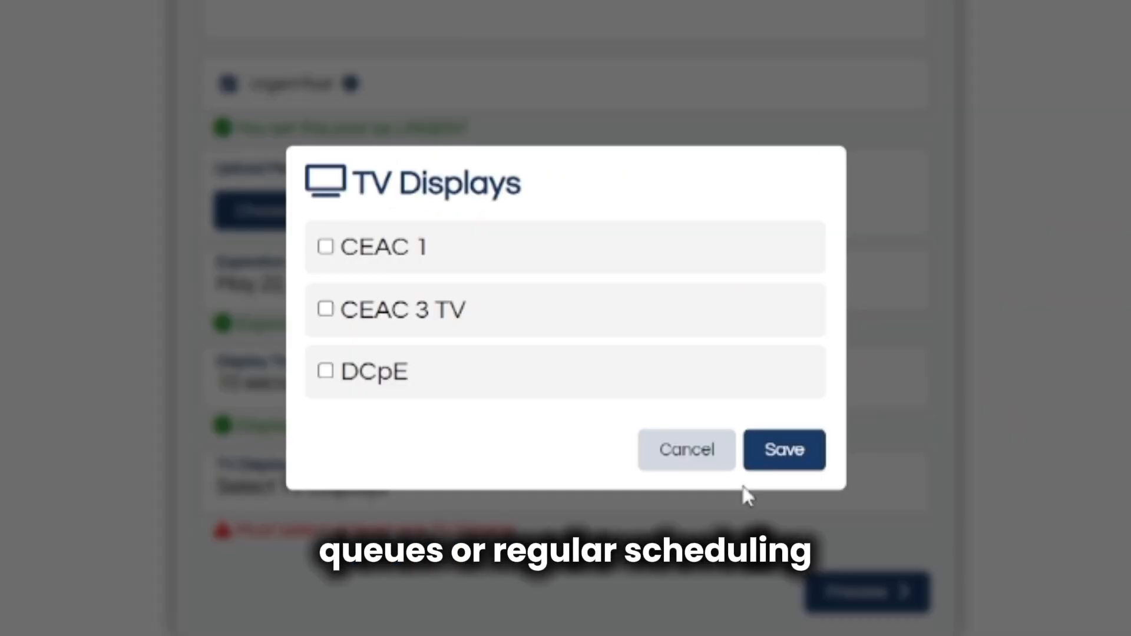
{"action": "left_click", "coordinate": [486, 297]}
{"action": "left_click", "coordinate": [808, 466]}
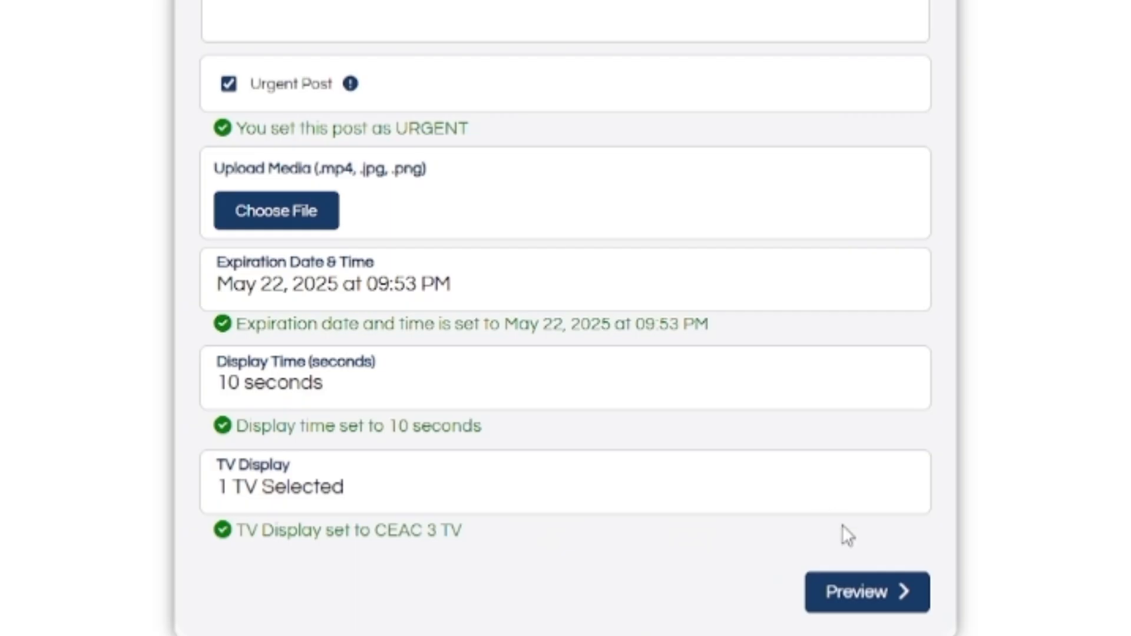
{"action": "left_click", "coordinate": [865, 599]}
Submit the urgent announcement and return to the home dashboard.
{"action": "left_click", "coordinate": [1019, 530]}
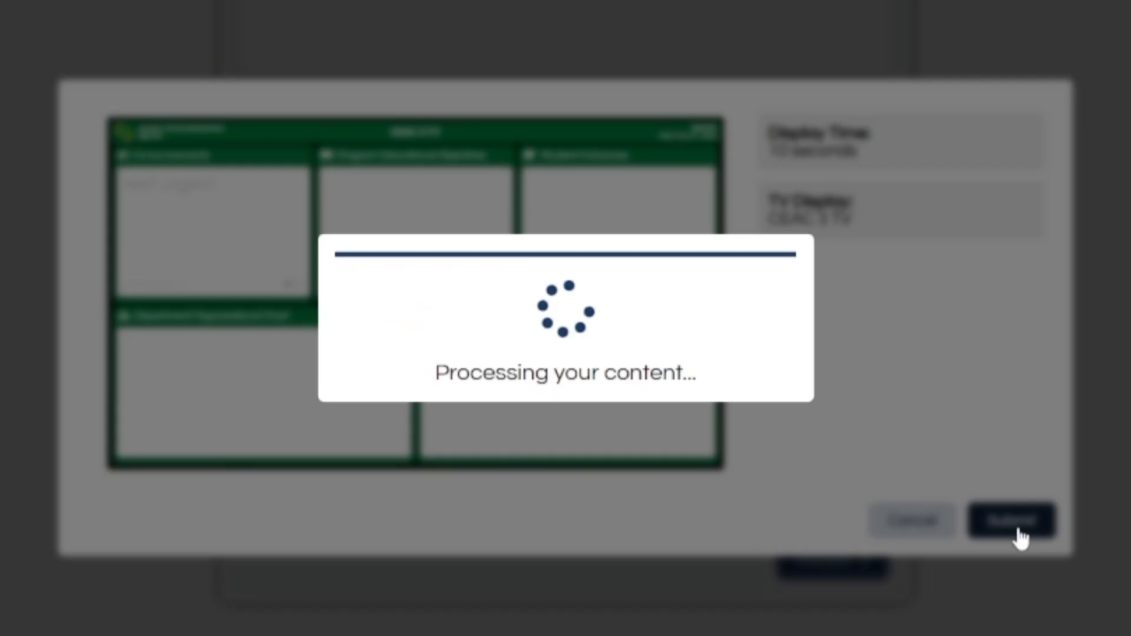
{"action": "left_click", "coordinate": [745, 379]}
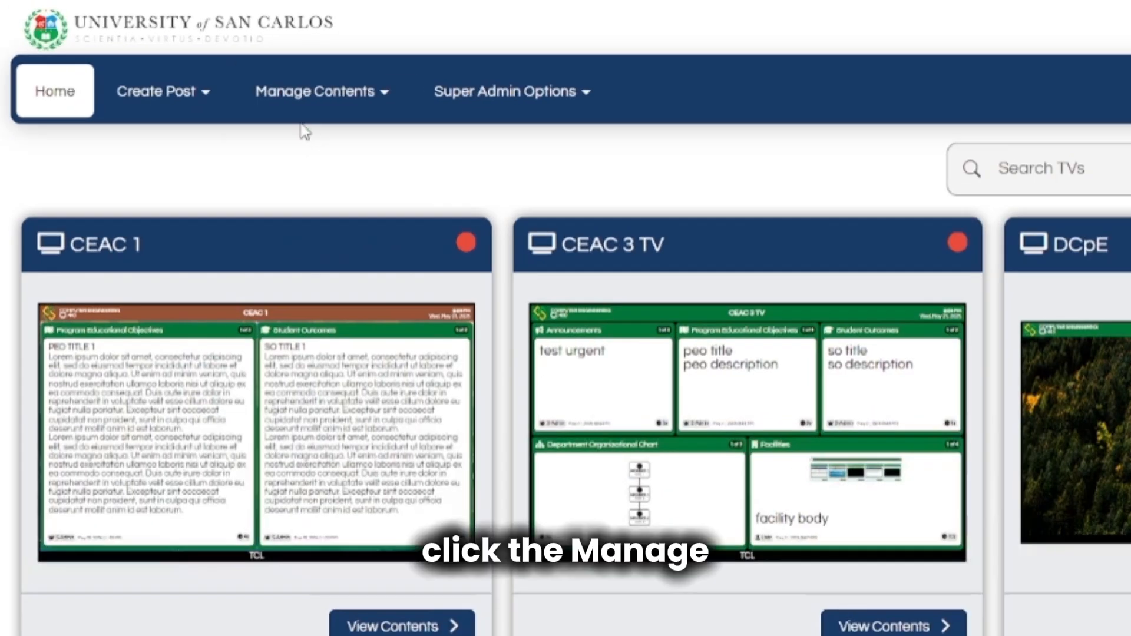
Raise Trash retention from 20 to 25 days in Trash Contents.
{"action": "left_click", "coordinate": [131, 47]}
{"action": "left_click", "coordinate": [288, 111]}
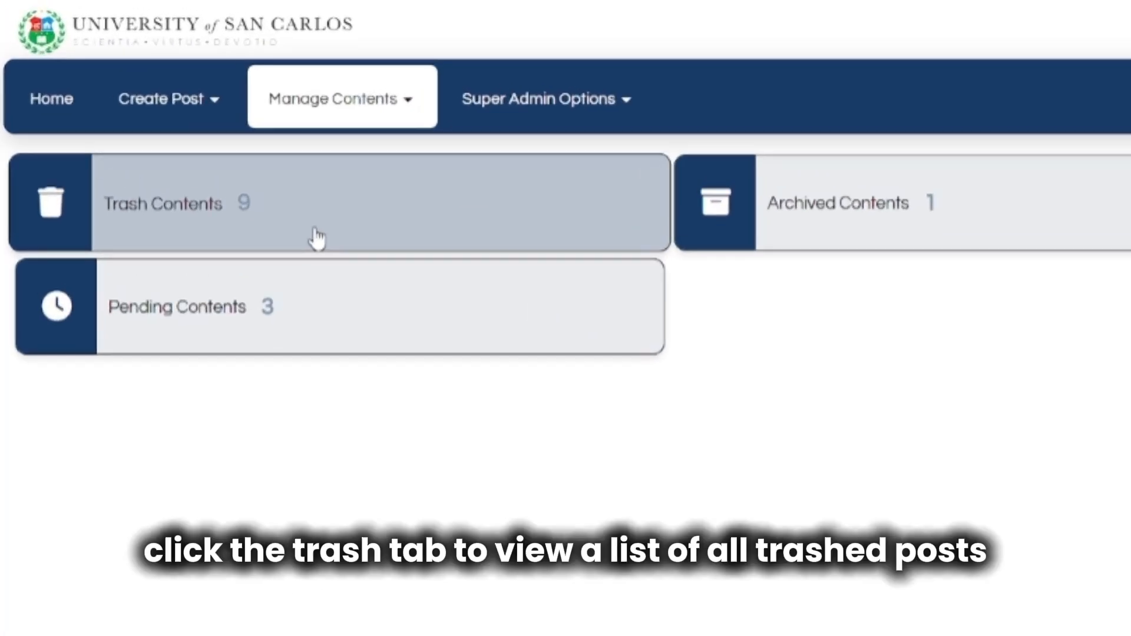
{"action": "left_click", "coordinate": [317, 238]}
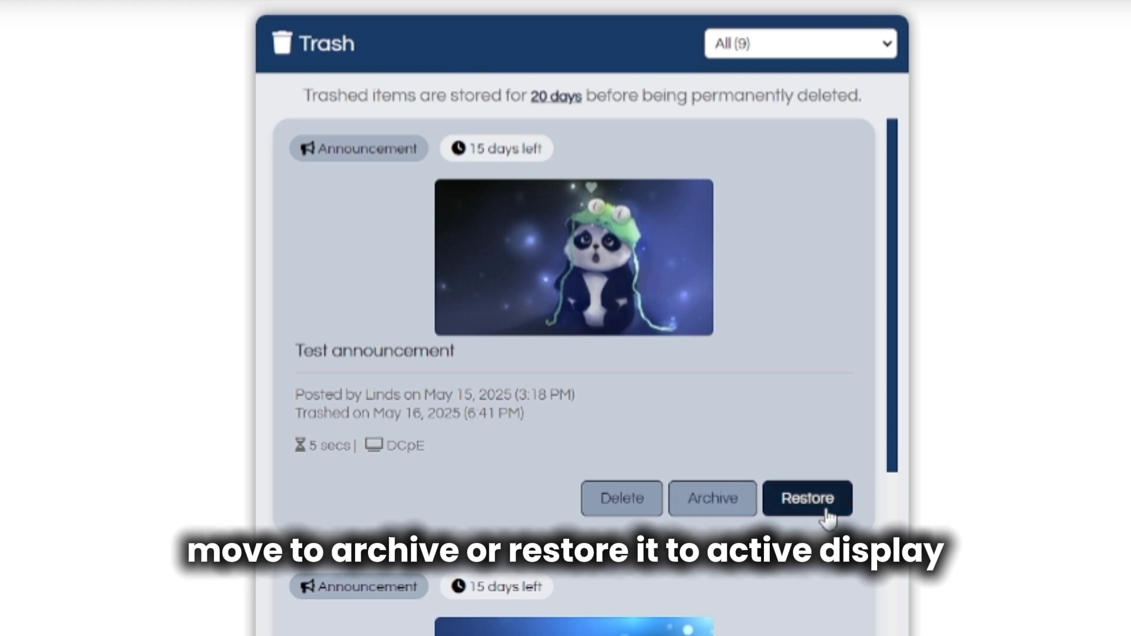
{"action": "left_click", "coordinate": [550, 98]}
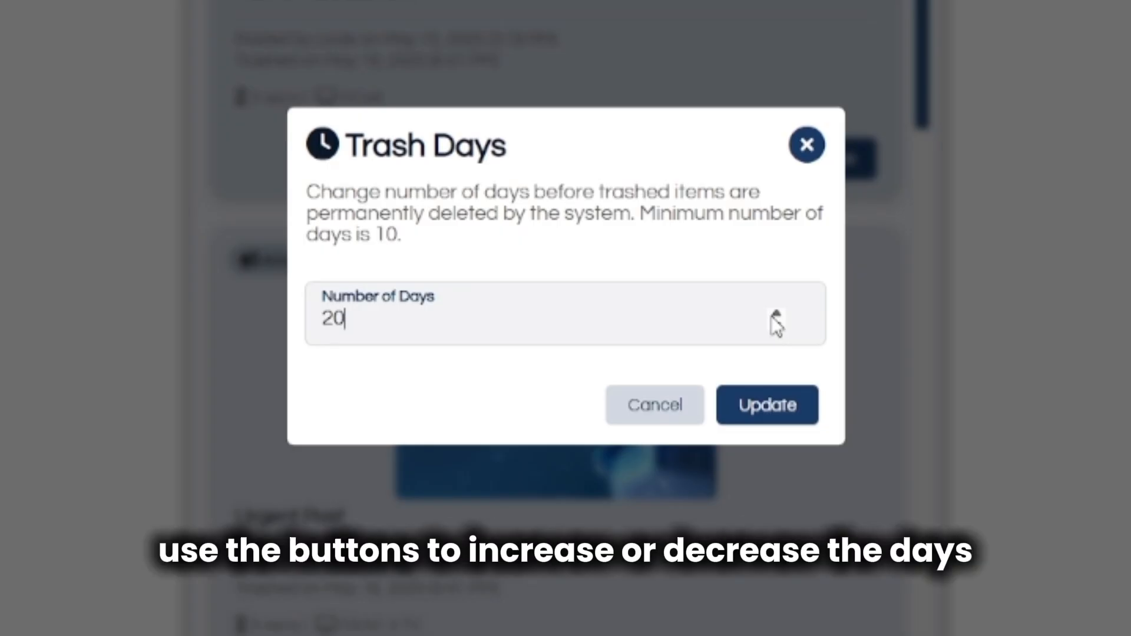
{"action": "left_click", "coordinate": [773, 317]}
{"action": "left_click", "coordinate": [774, 317]}
{"action": "left_click", "coordinate": [773, 317]}
{"action": "left_click", "coordinate": [773, 317]}
{"action": "left_click", "coordinate": [774, 317]}
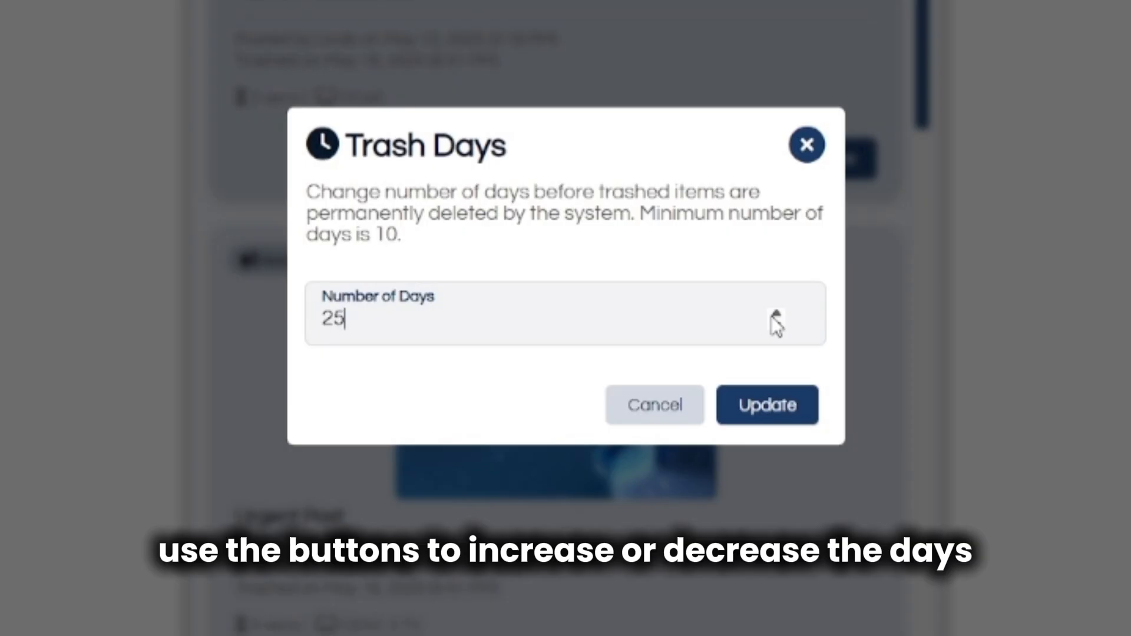
{"action": "left_click", "coordinate": [779, 430]}
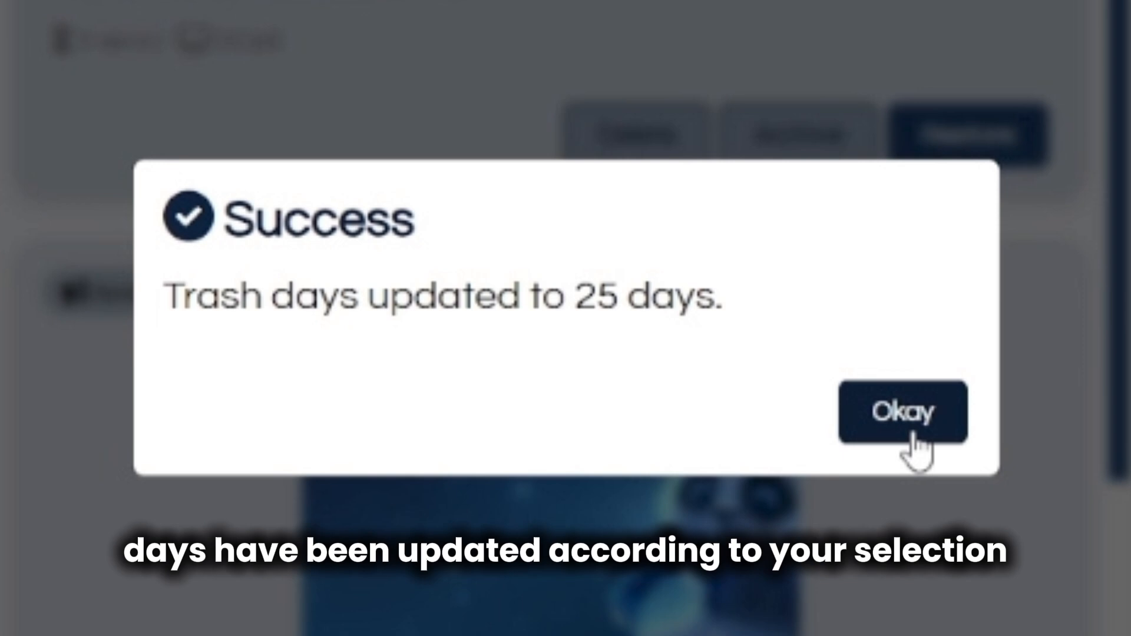
{"action": "left_click", "coordinate": [913, 439]}
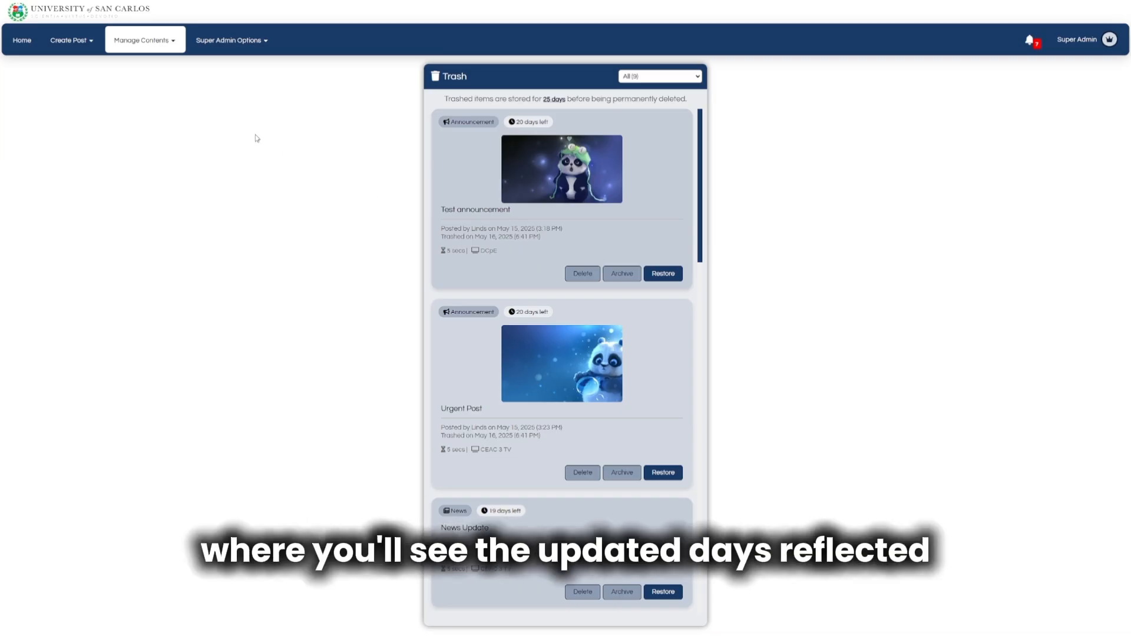
Raise Archive retention from 10 to 15 days in Archived Contents.
{"action": "left_click", "coordinate": [143, 51]}
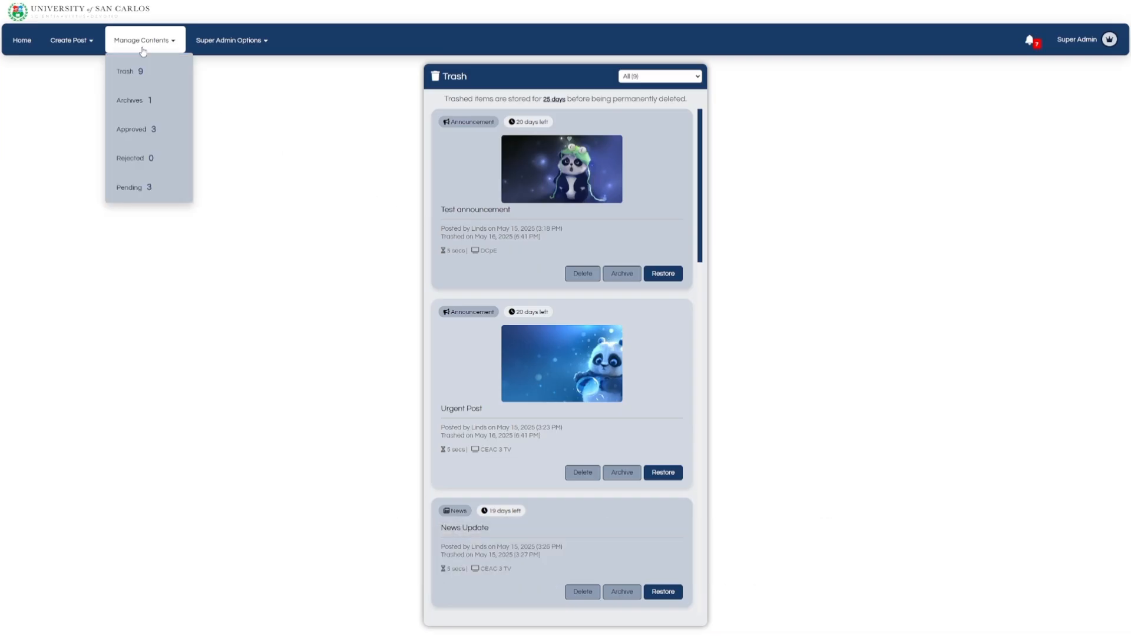
{"action": "left_click", "coordinate": [142, 51]}
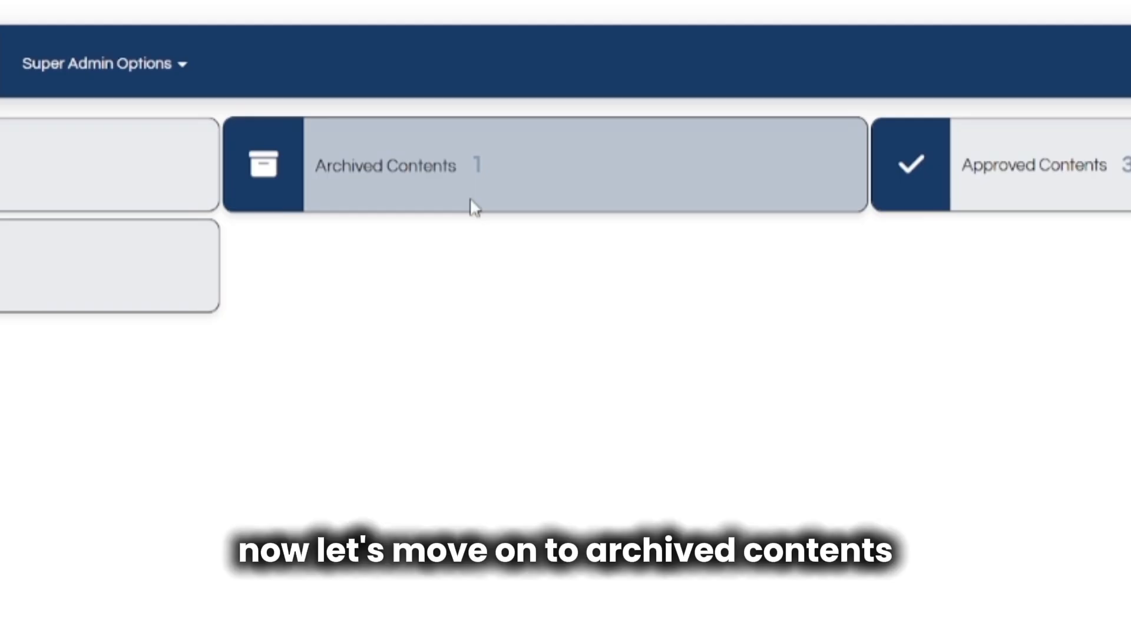
{"action": "left_click", "coordinate": [471, 206]}
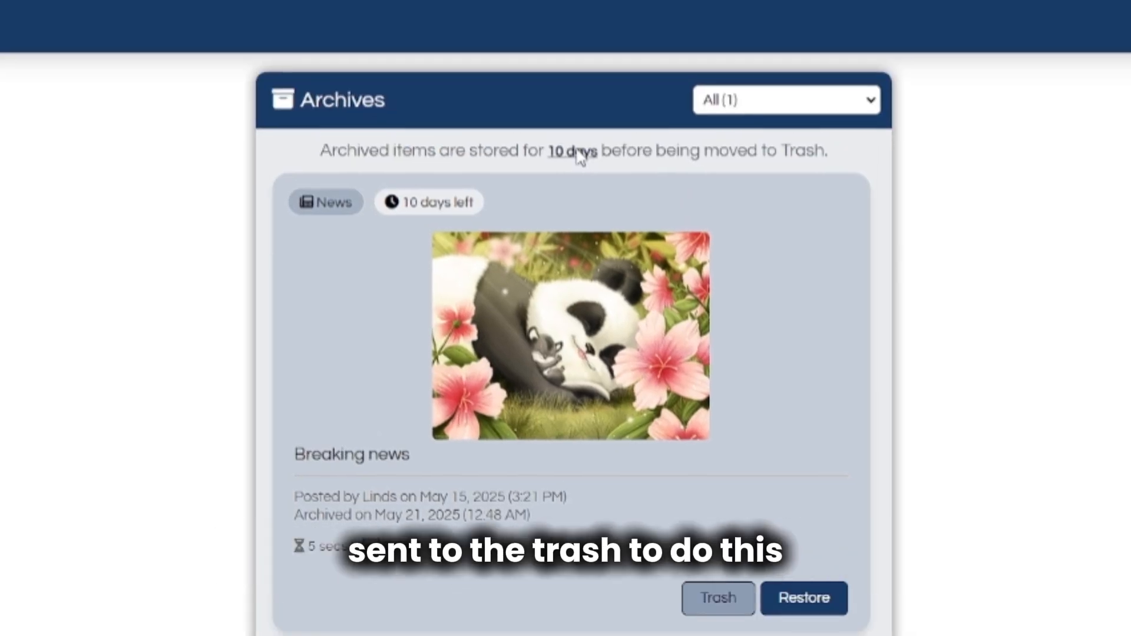
{"action": "left_click", "coordinate": [574, 152]}
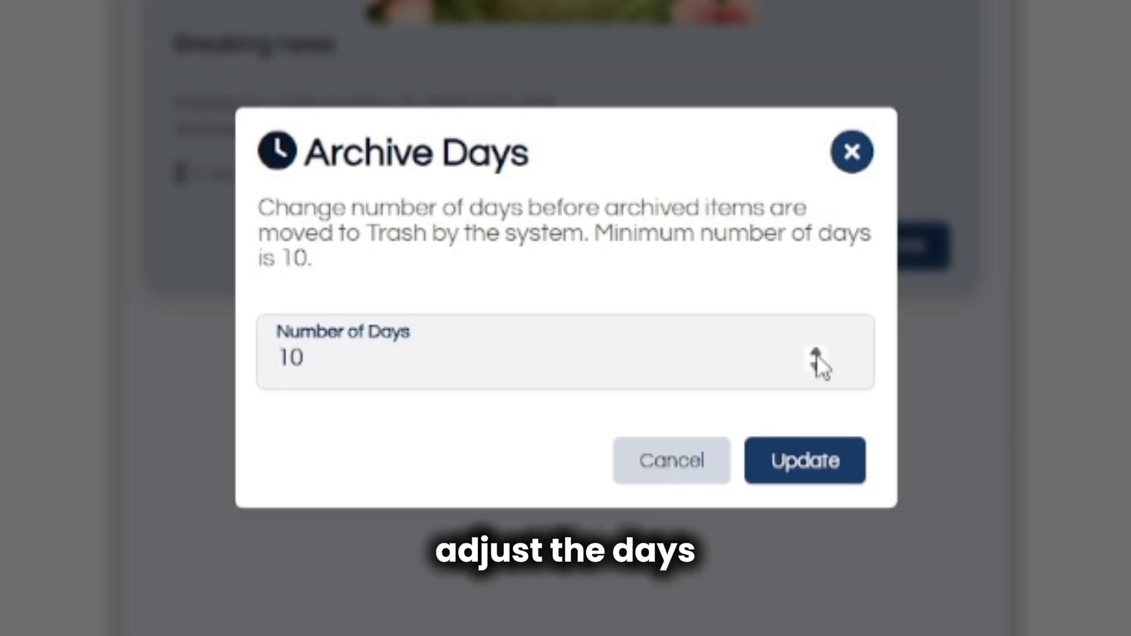
{"action": "left_click", "coordinate": [816, 355]}
{"action": "left_click", "coordinate": [816, 354]}
{"action": "left_click", "coordinate": [816, 355]}
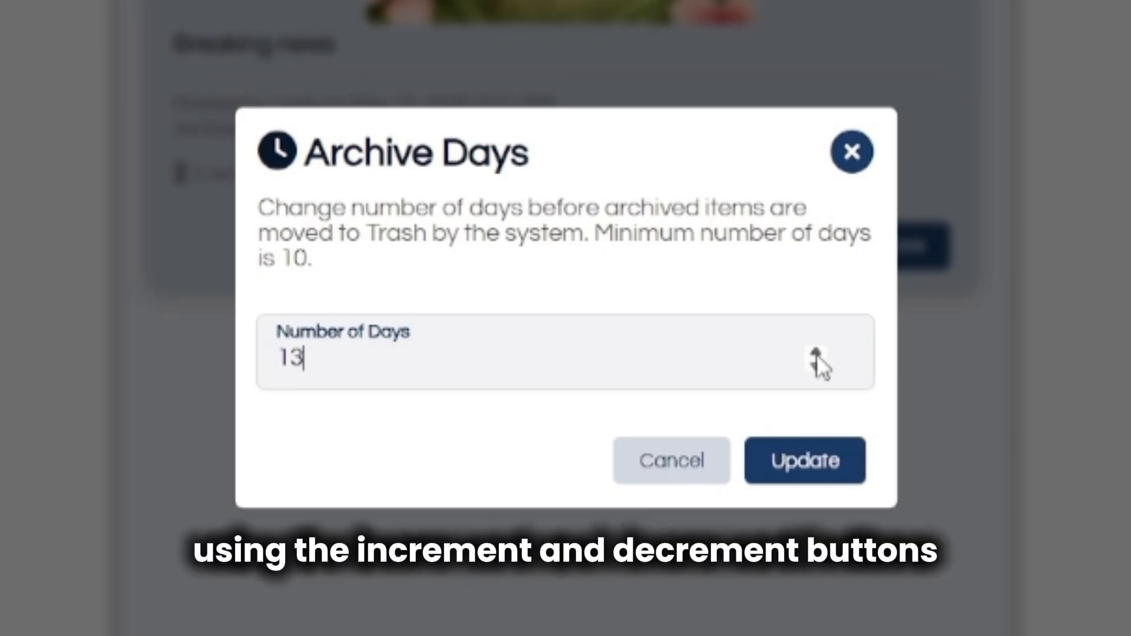
{"action": "left_click", "coordinate": [816, 355]}
{"action": "left_click", "coordinate": [816, 354]}
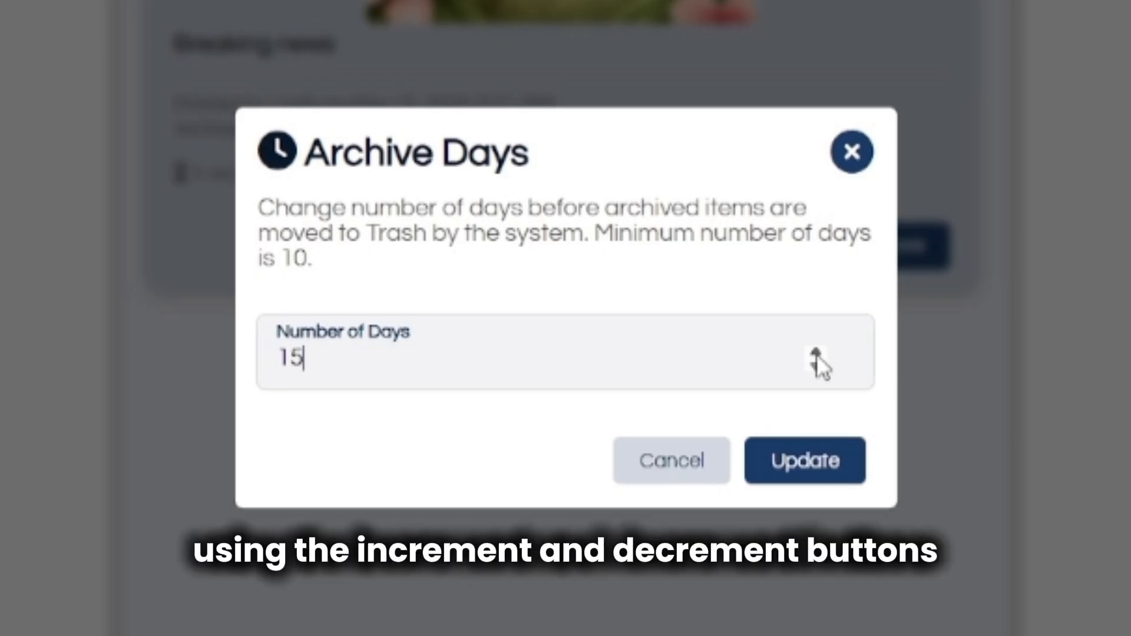
{"action": "left_click", "coordinate": [818, 483]}
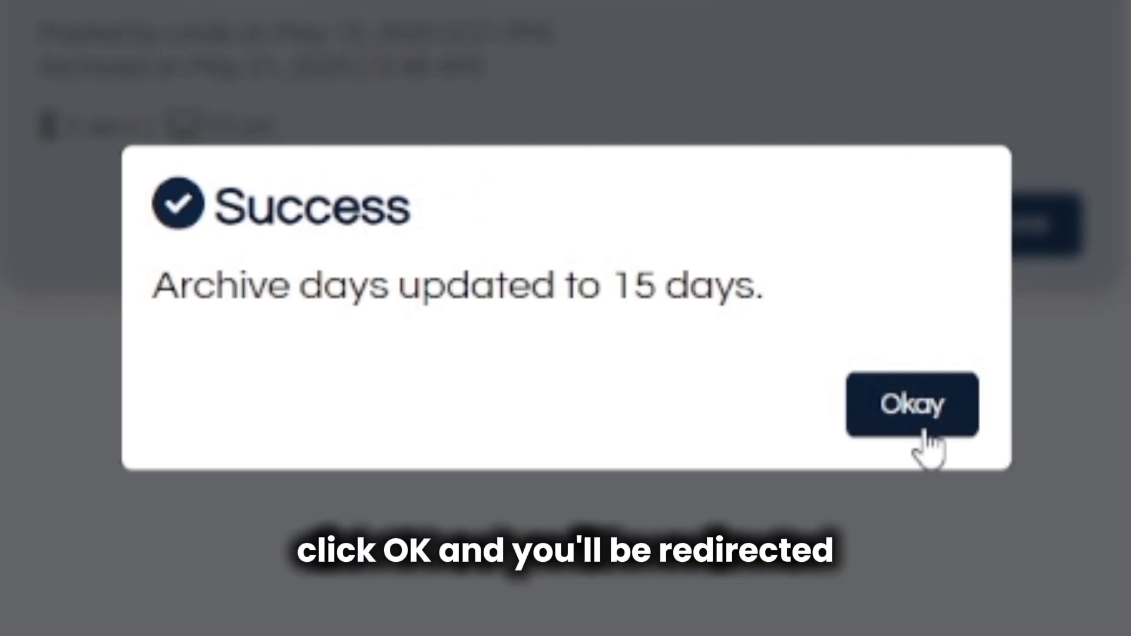
{"action": "left_click", "coordinate": [923, 432]}
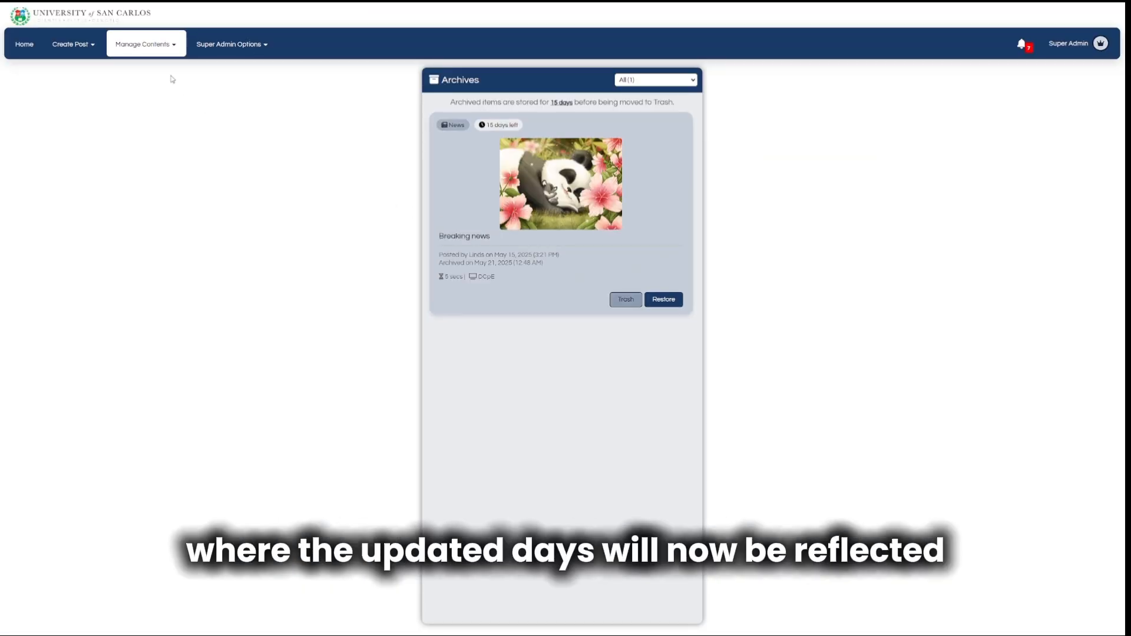
Review the Approved Contents list under Manage Contents, then return to the content overview.
{"action": "left_click", "coordinate": [155, 54]}
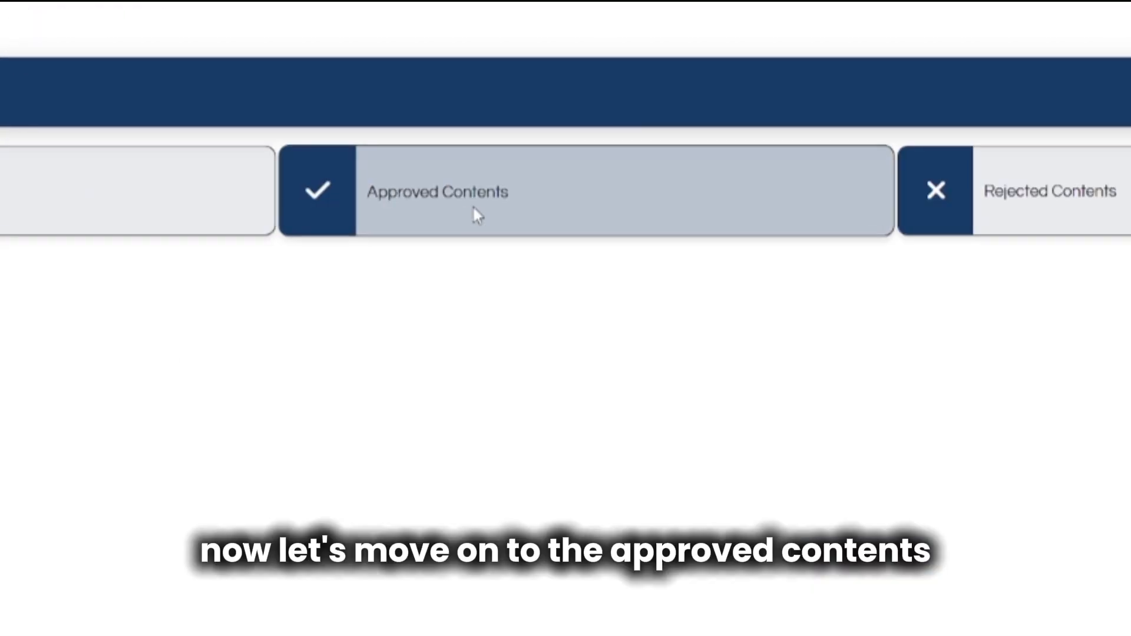
{"action": "left_click", "coordinate": [474, 209]}
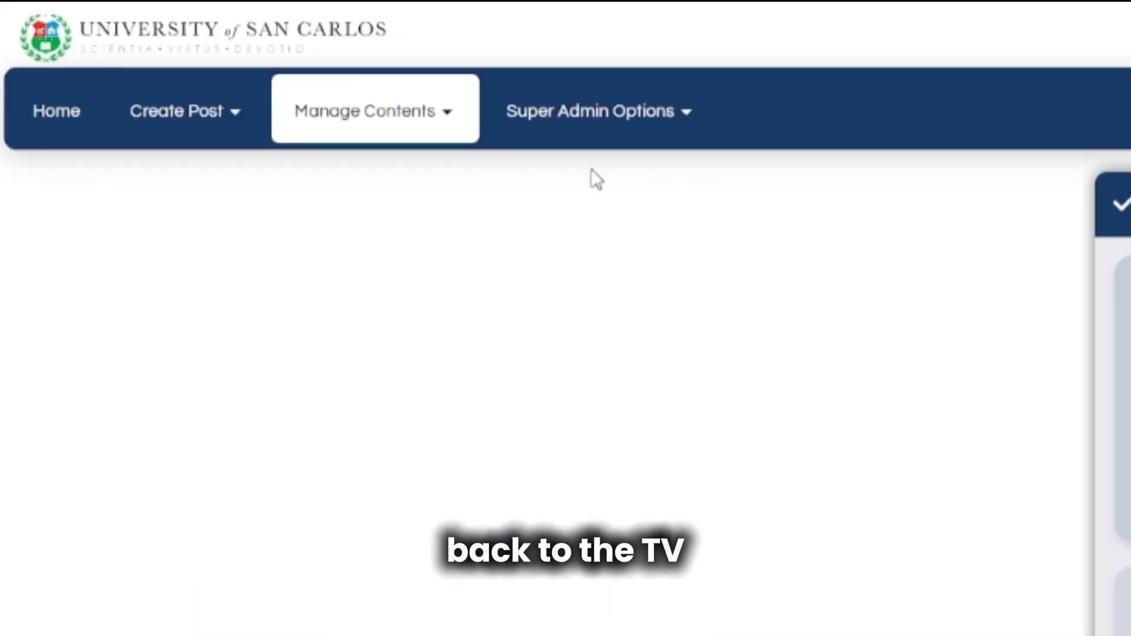
{"action": "left_click", "coordinate": [386, 144]}
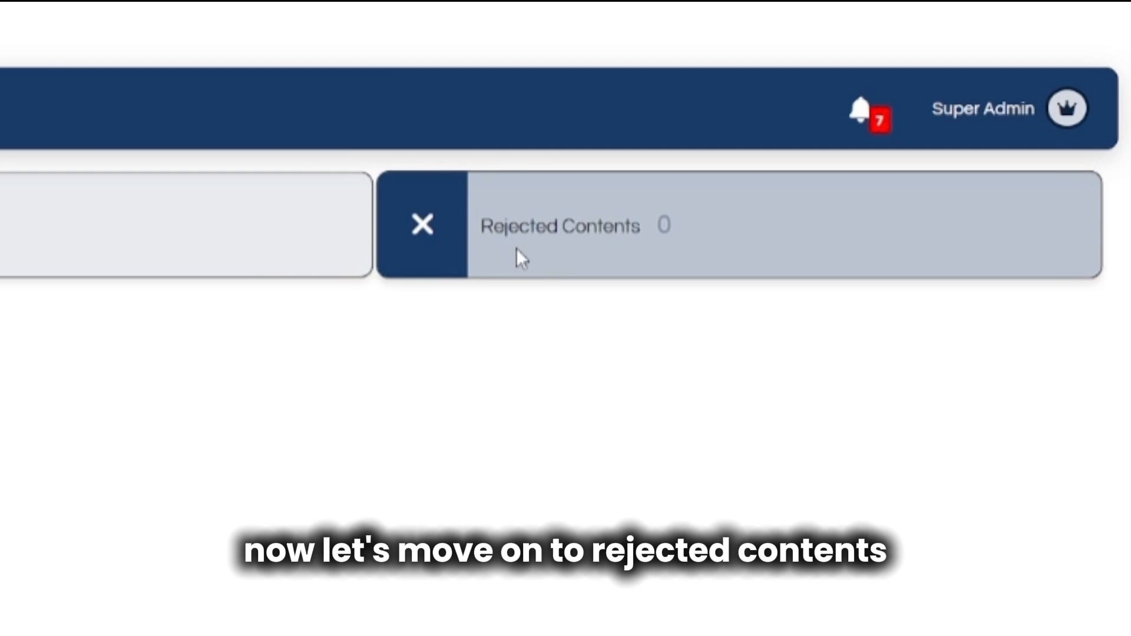
Check the Rejected Contents list, then open Pending Contents from the Manage Contents overview.
{"action": "left_click", "coordinate": [516, 248]}
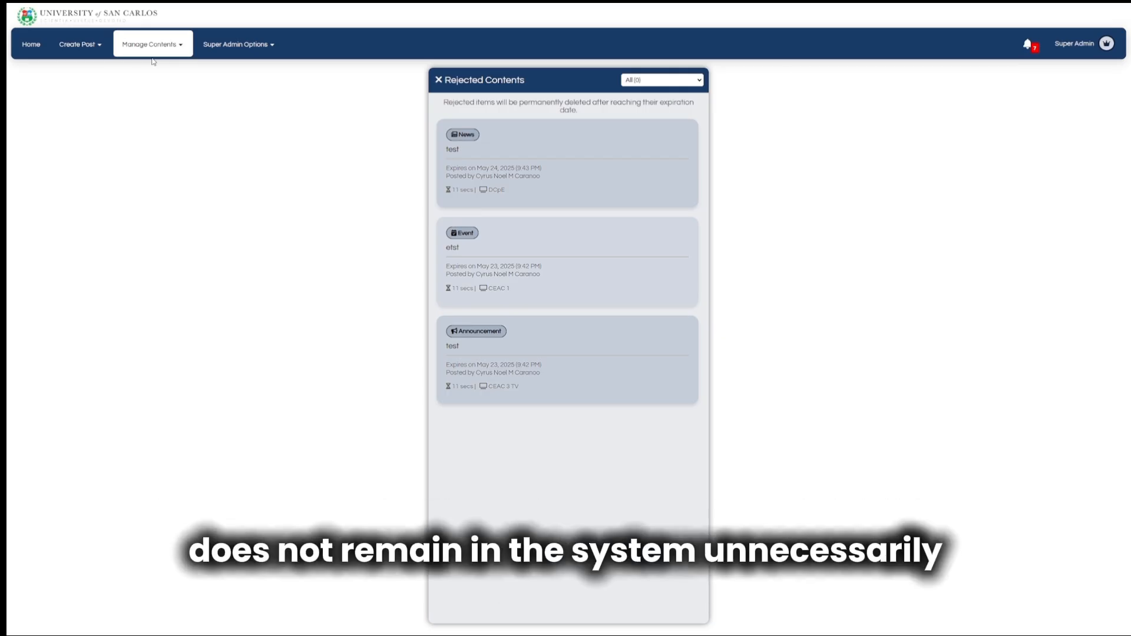
{"action": "left_click", "coordinate": [152, 59]}
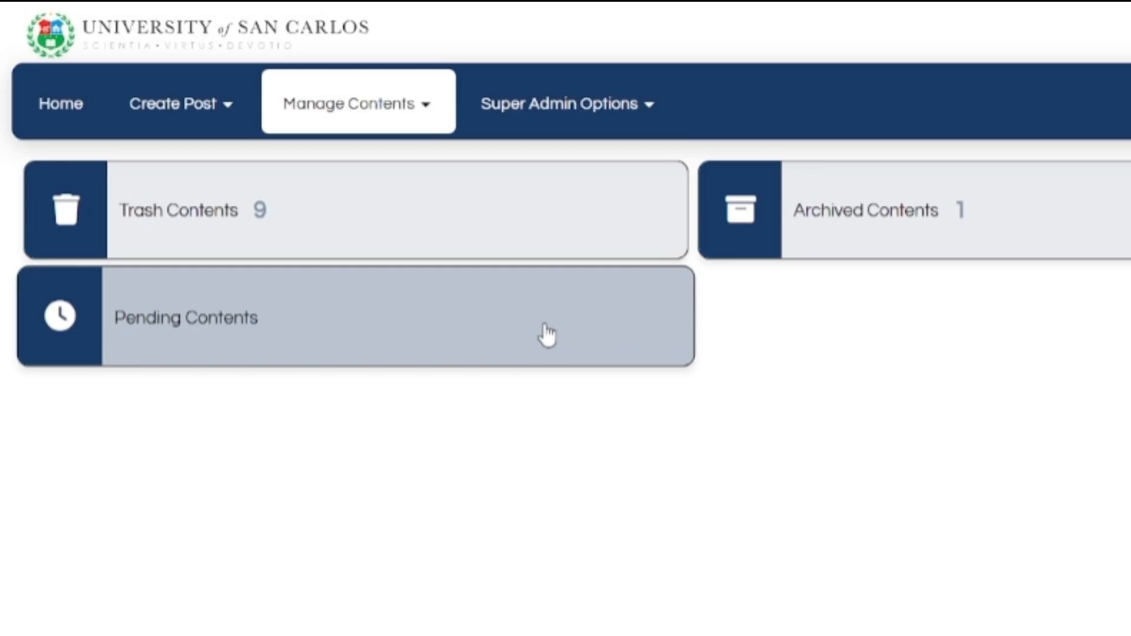
{"action": "left_click", "coordinate": [547, 335]}
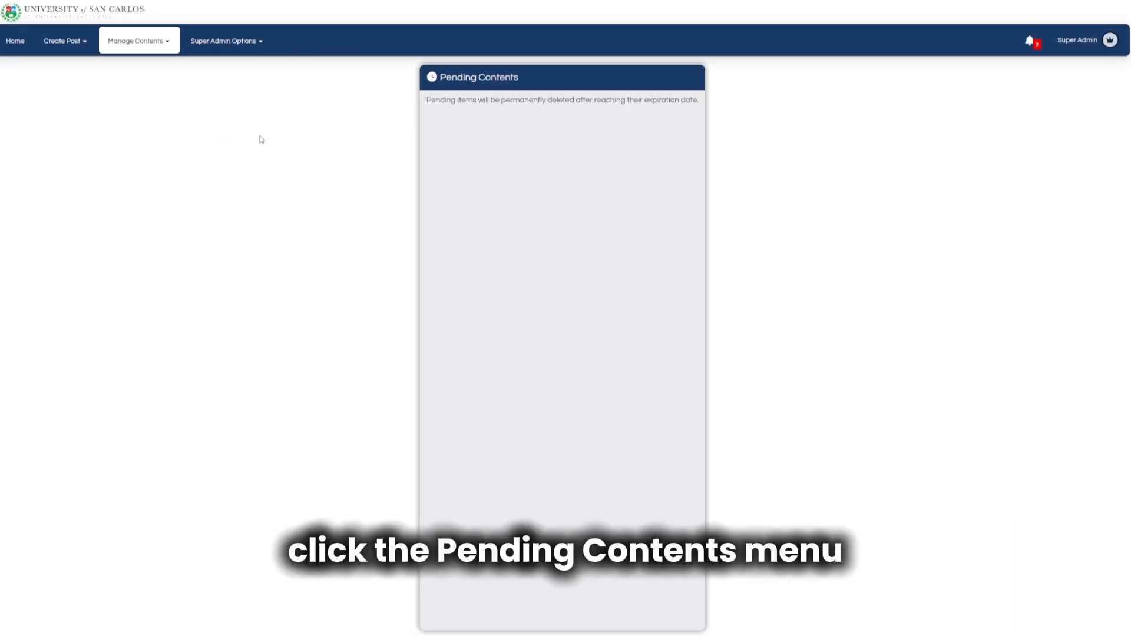
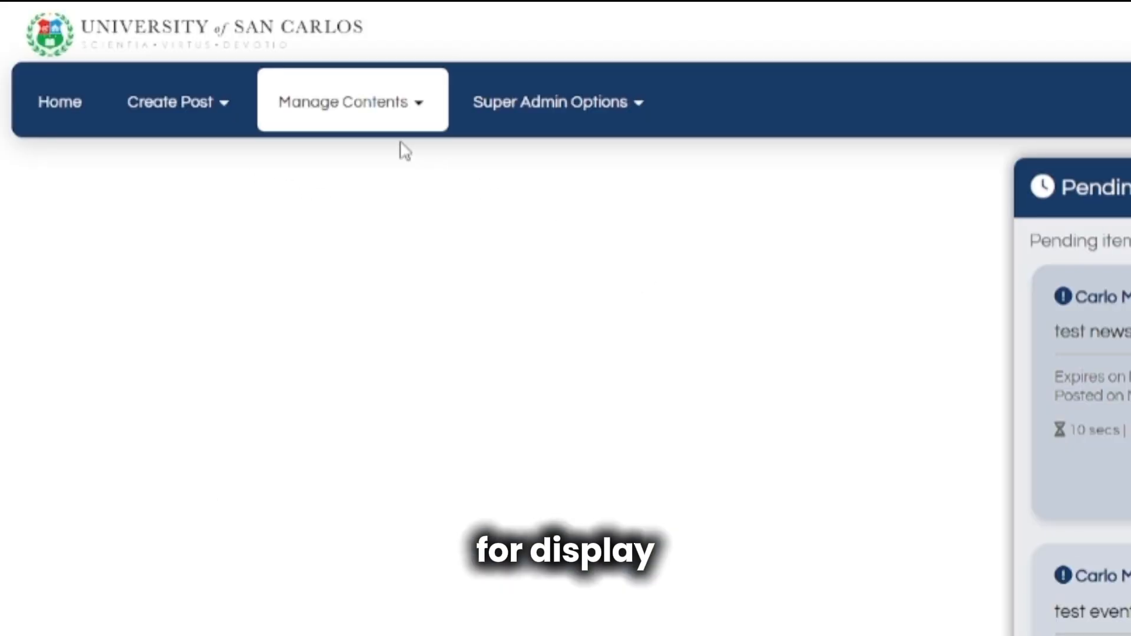
View the content cards in Manage Contents, then switch to Super Admin Options.
{"action": "left_click", "coordinate": [373, 132]}
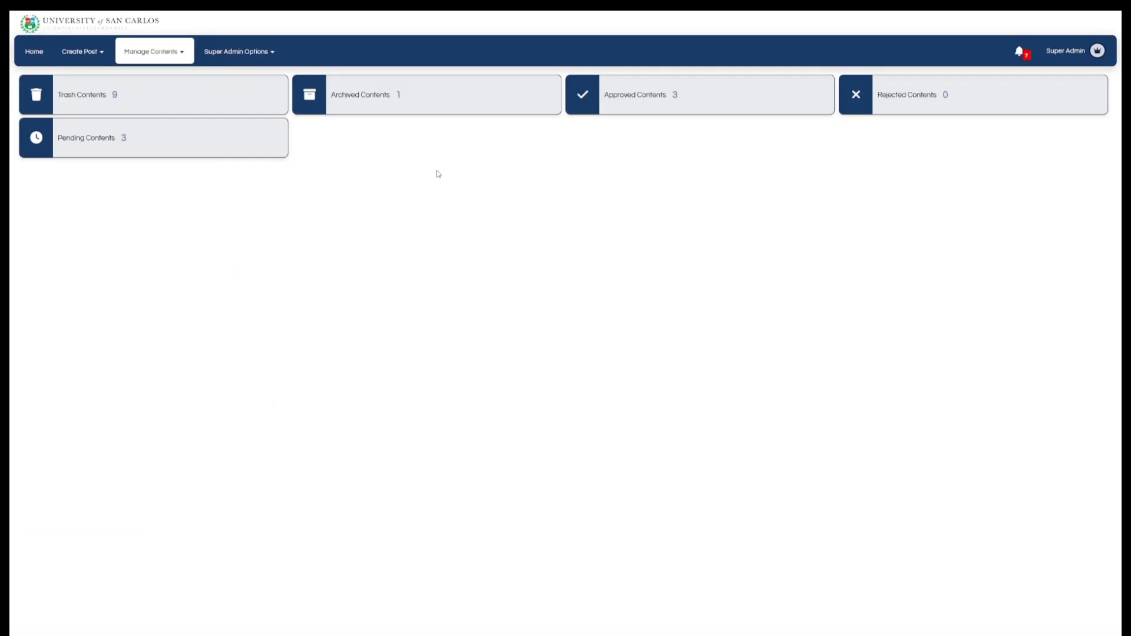
{"action": "left_click", "coordinate": [233, 52]}
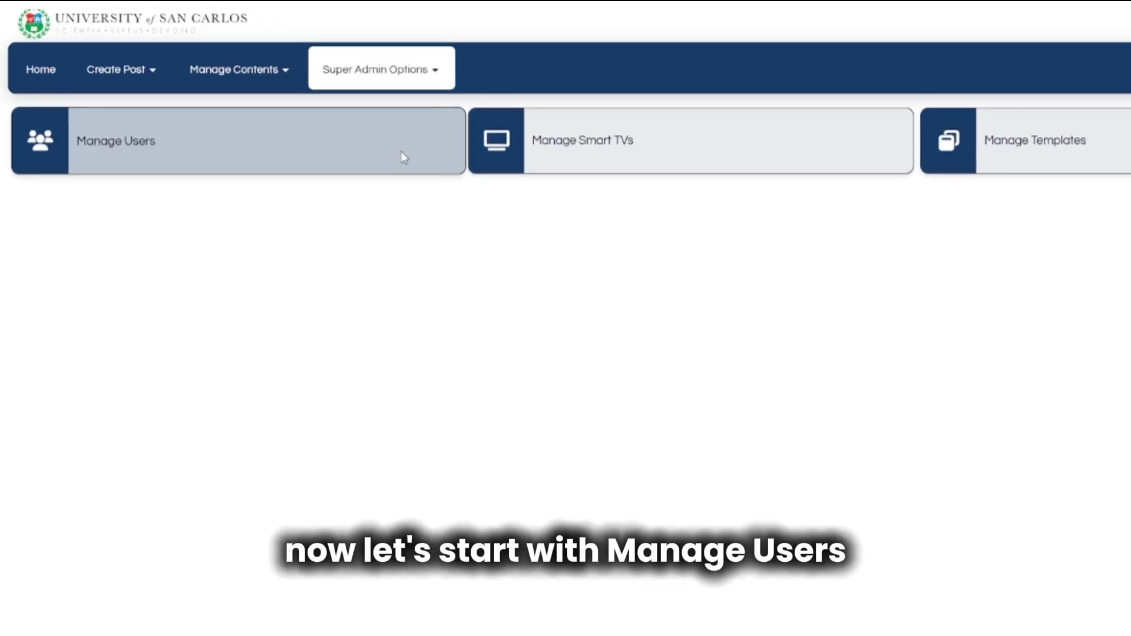
Open Manage Users and filter the user table by a user's name.
{"action": "left_click", "coordinate": [401, 153]}
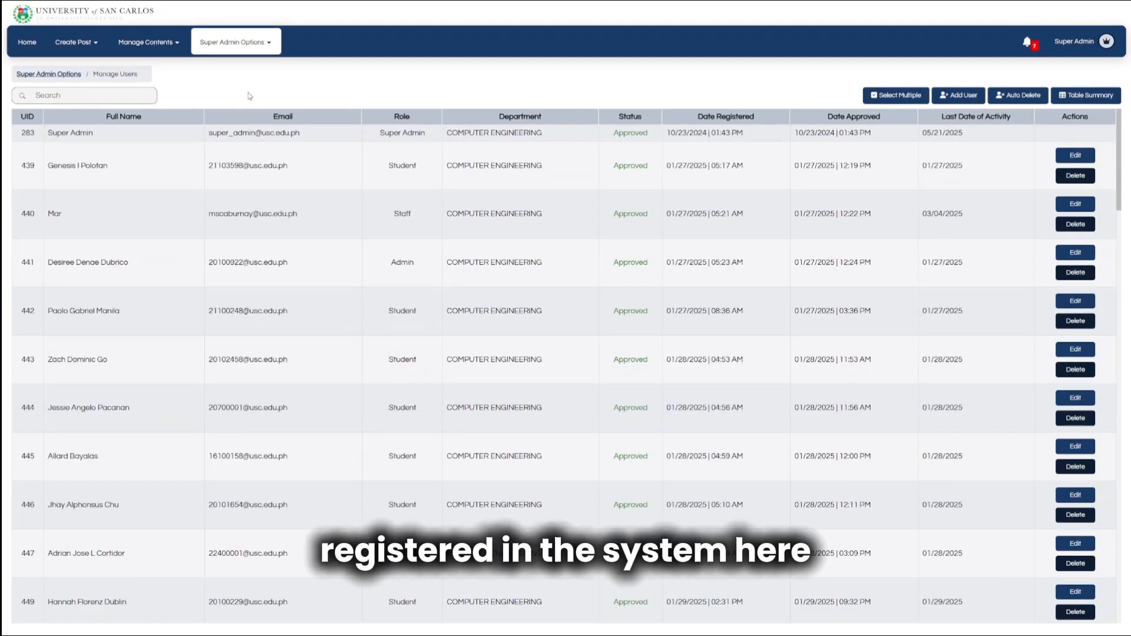
{"action": "left_click", "coordinate": [139, 96]}
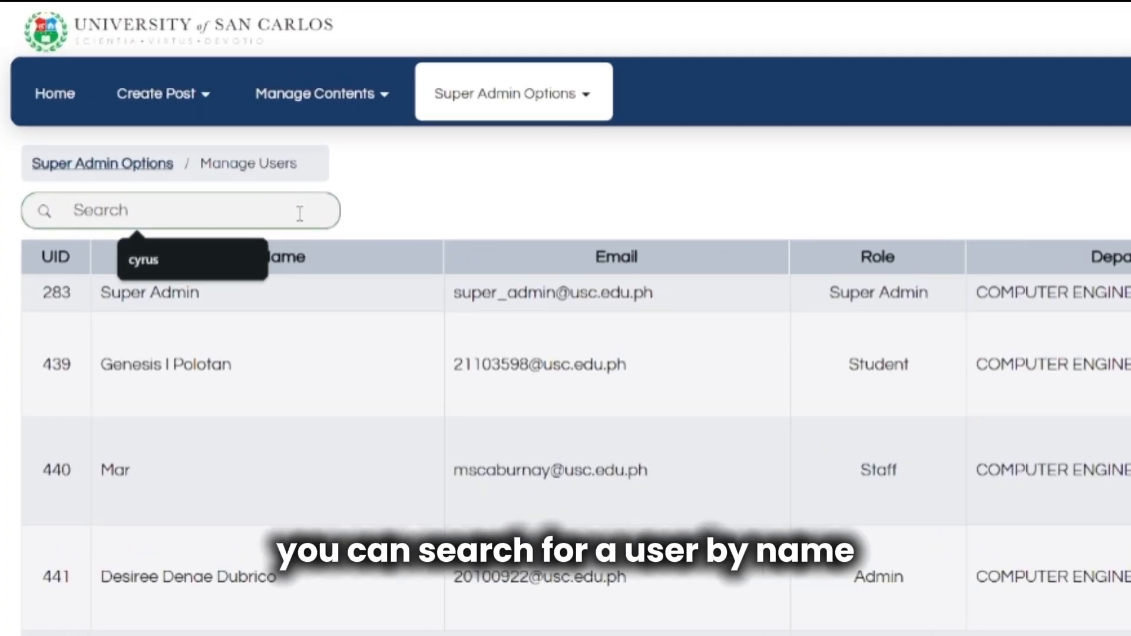
{"action": "type", "text": "cy"}
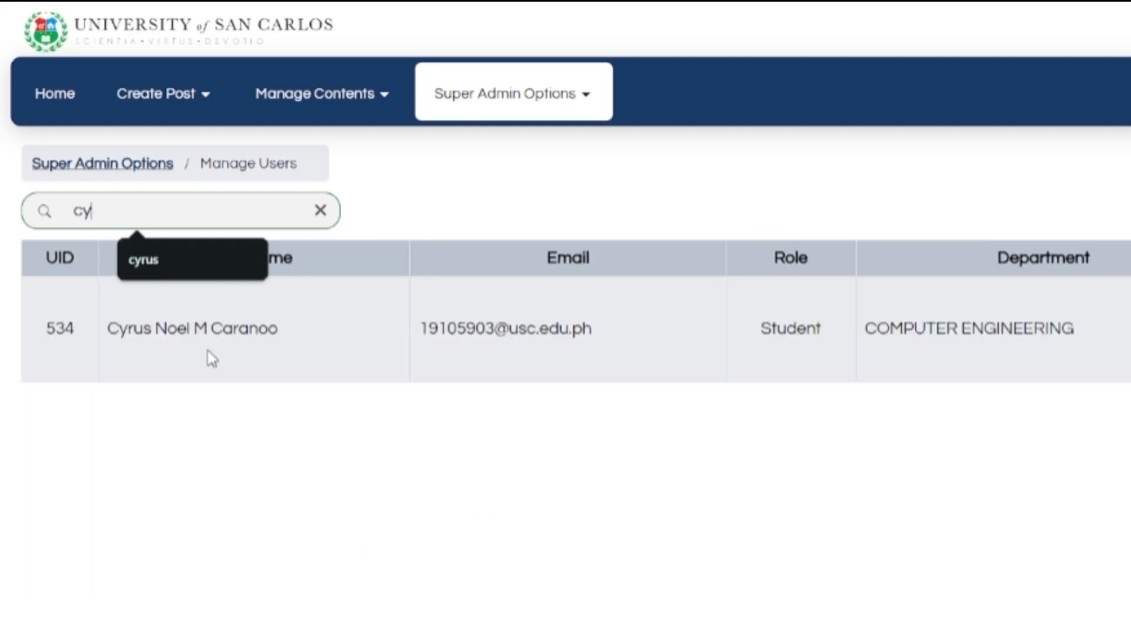
{"action": "type", "text": "rud"}
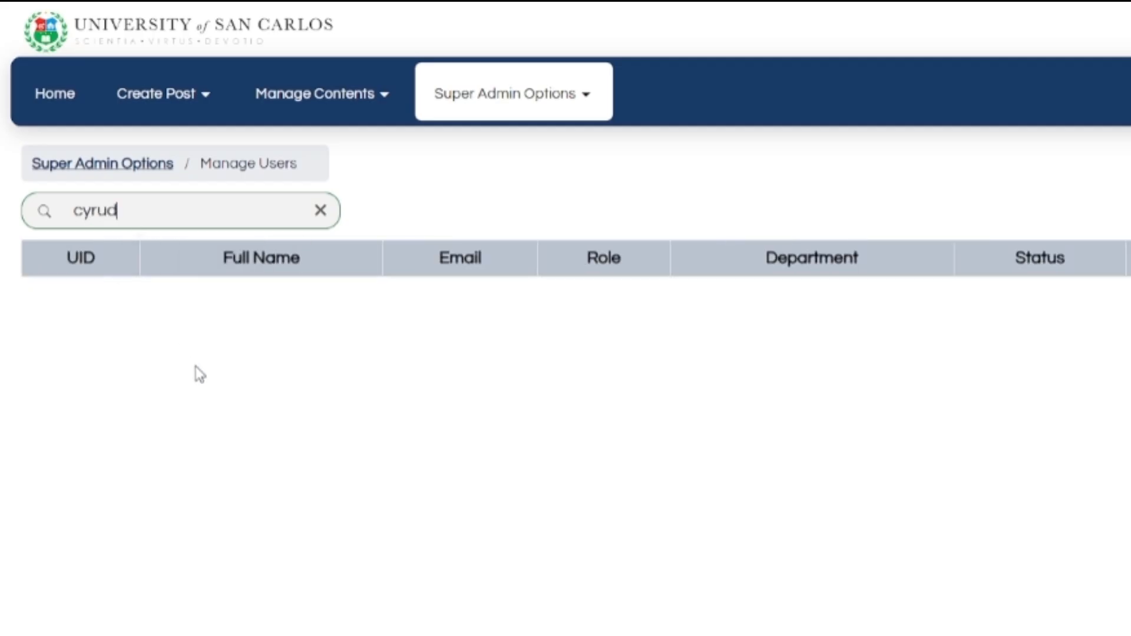
{"action": "key", "text": "BackSpace"}
{"action": "type", "text": "s"}
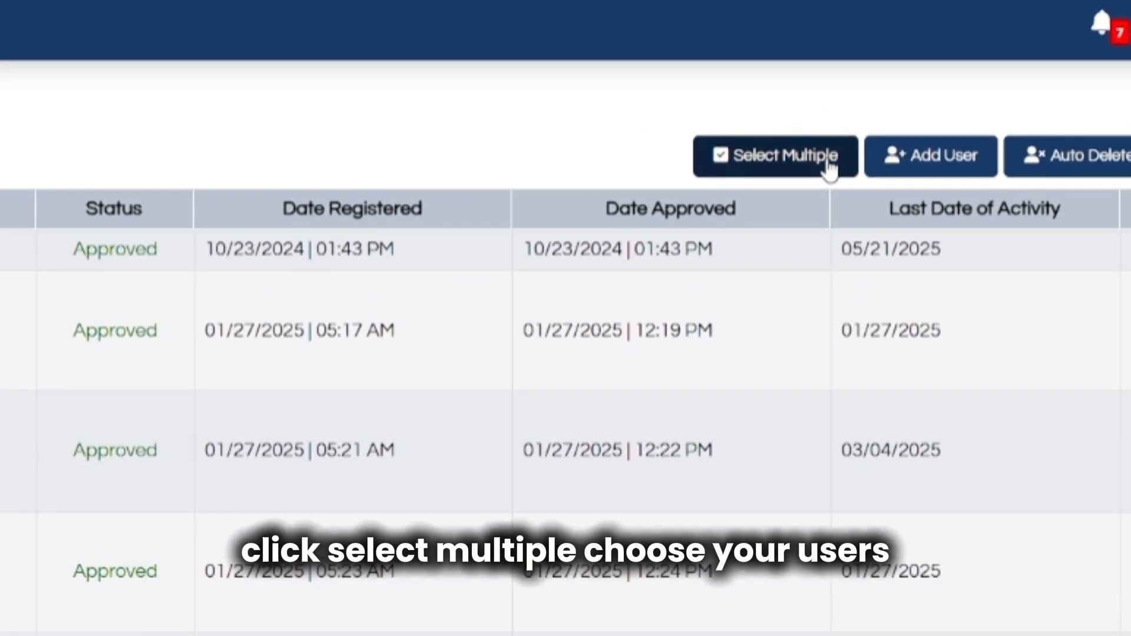
{"action": "left_click", "coordinate": [828, 166]}
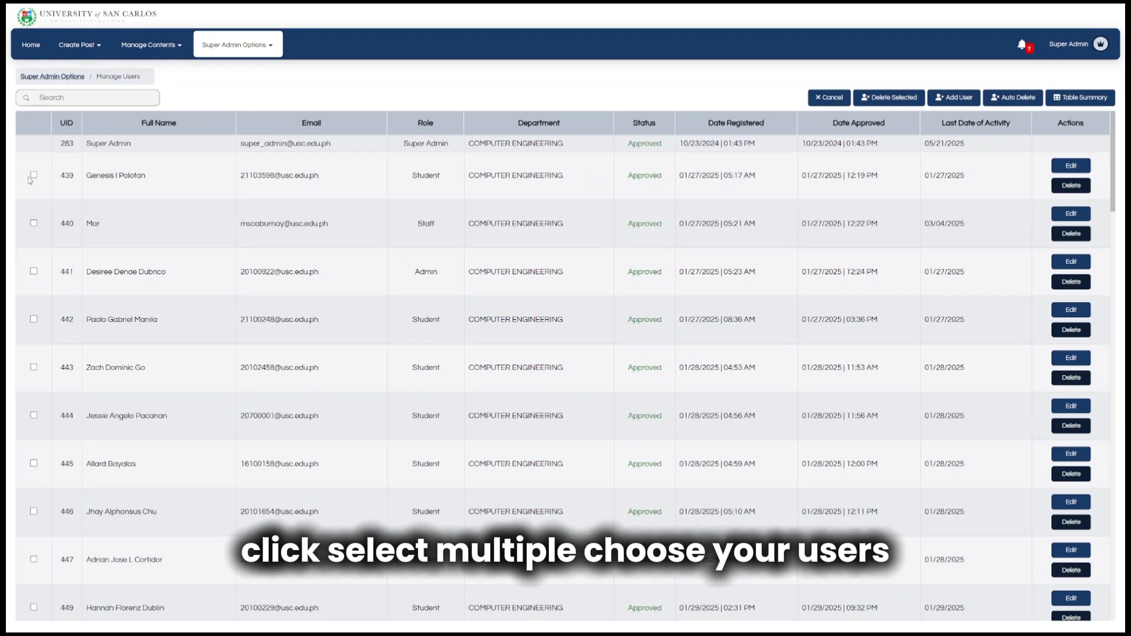
{"action": "left_click", "coordinate": [33, 175]}
{"action": "left_click", "coordinate": [33, 223]}
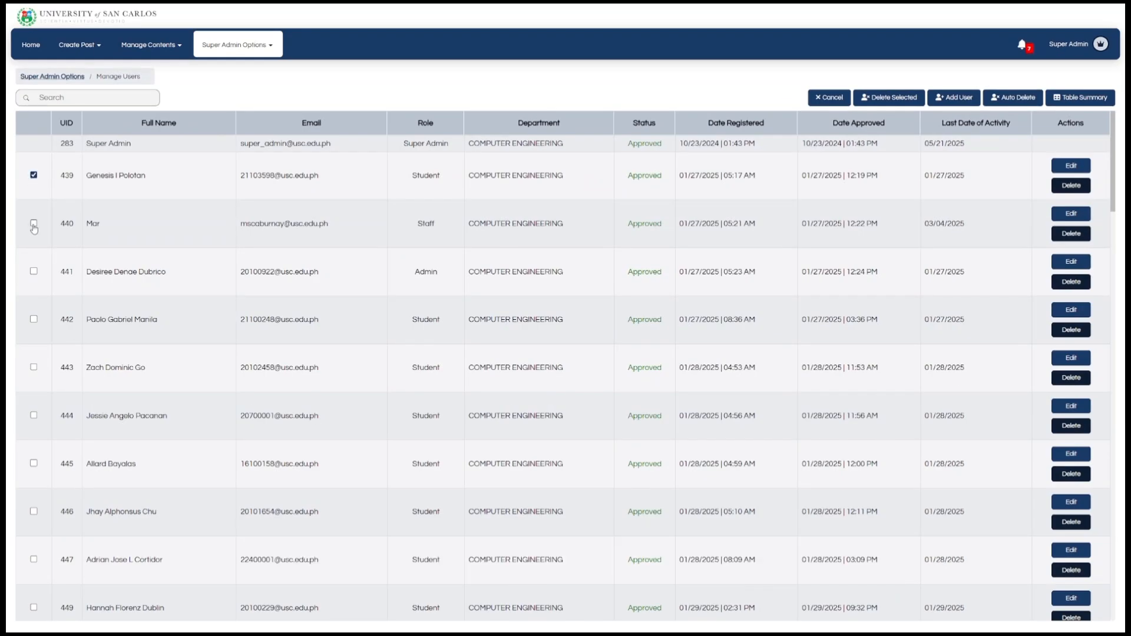
{"action": "right_click", "coordinate": [32, 273]}
{"action": "left_click", "coordinate": [33, 272]}
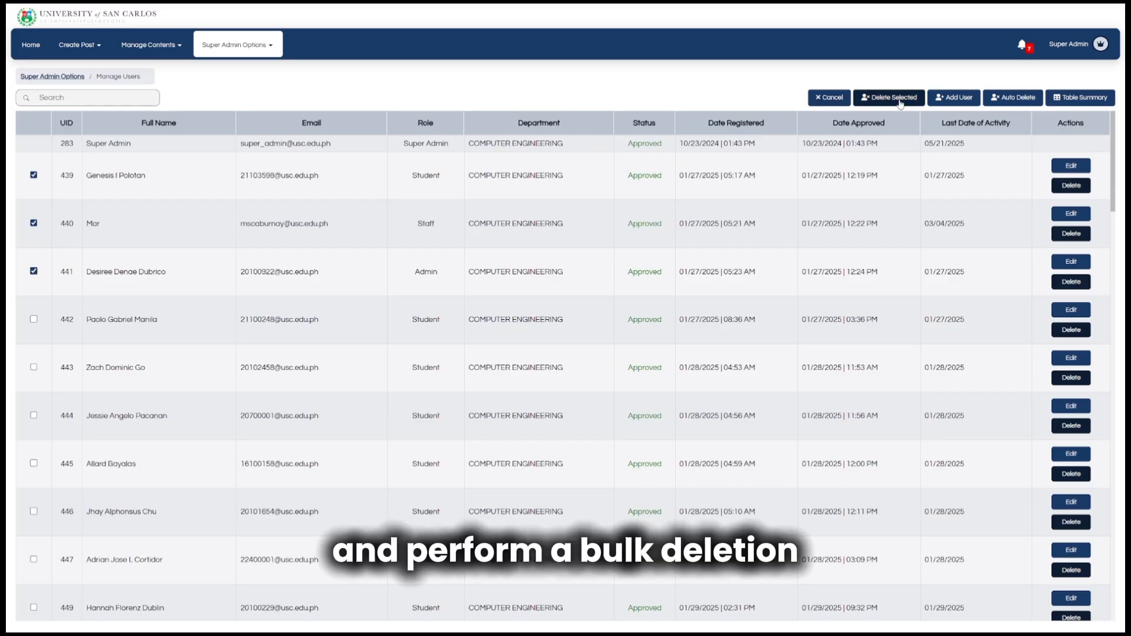
{"action": "left_click", "coordinate": [832, 101]}
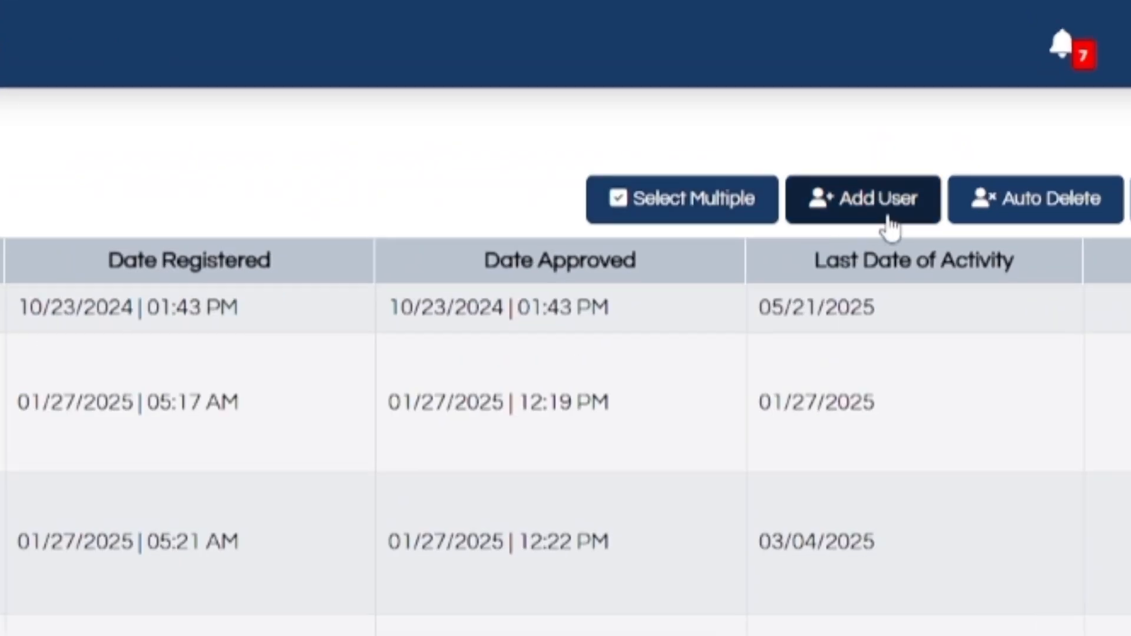
Start adding a new user, filling in the full name and USC e-mail.
{"action": "left_click", "coordinate": [961, 102]}
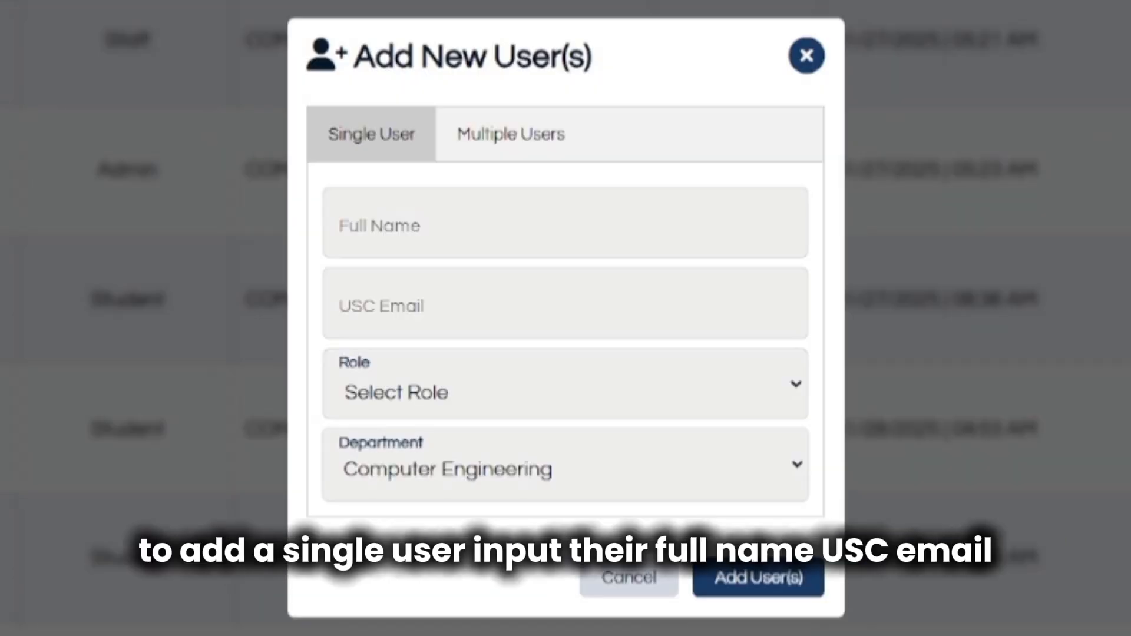
{"action": "left_click", "coordinate": [589, 227]}
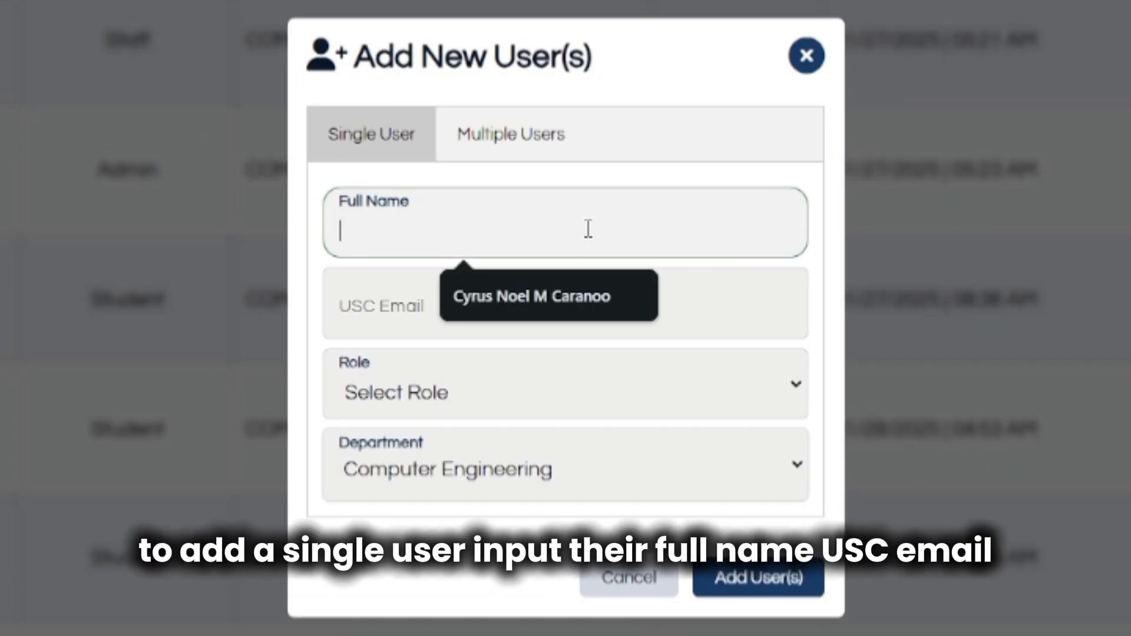
{"action": "left_click", "coordinate": [561, 302]}
{"action": "left_click", "coordinate": [562, 306]}
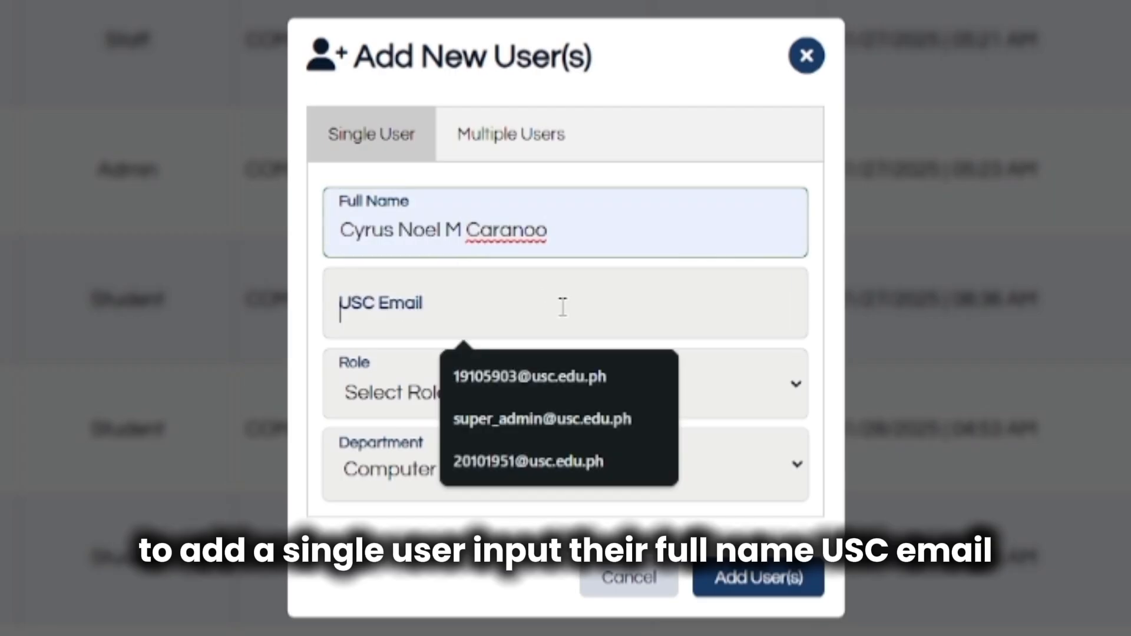
{"action": "left_click", "coordinate": [557, 376]}
Set the role to Student and department to Computer Engineering, then switch to Multiple Users.
{"action": "left_click", "coordinate": [557, 389]}
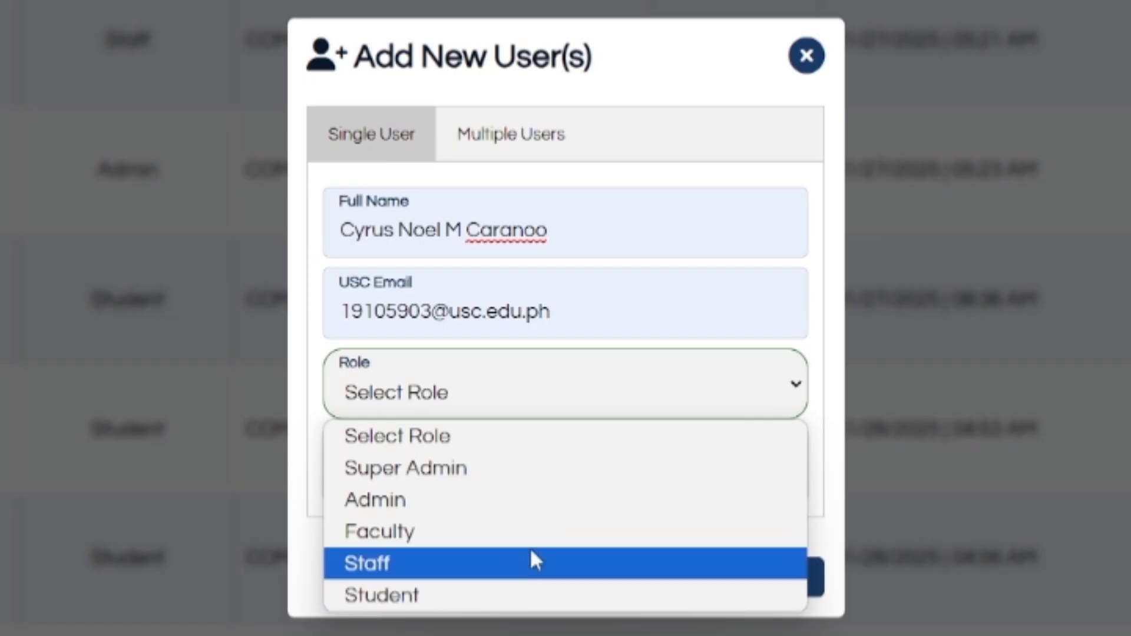
{"action": "left_click", "coordinate": [529, 531]}
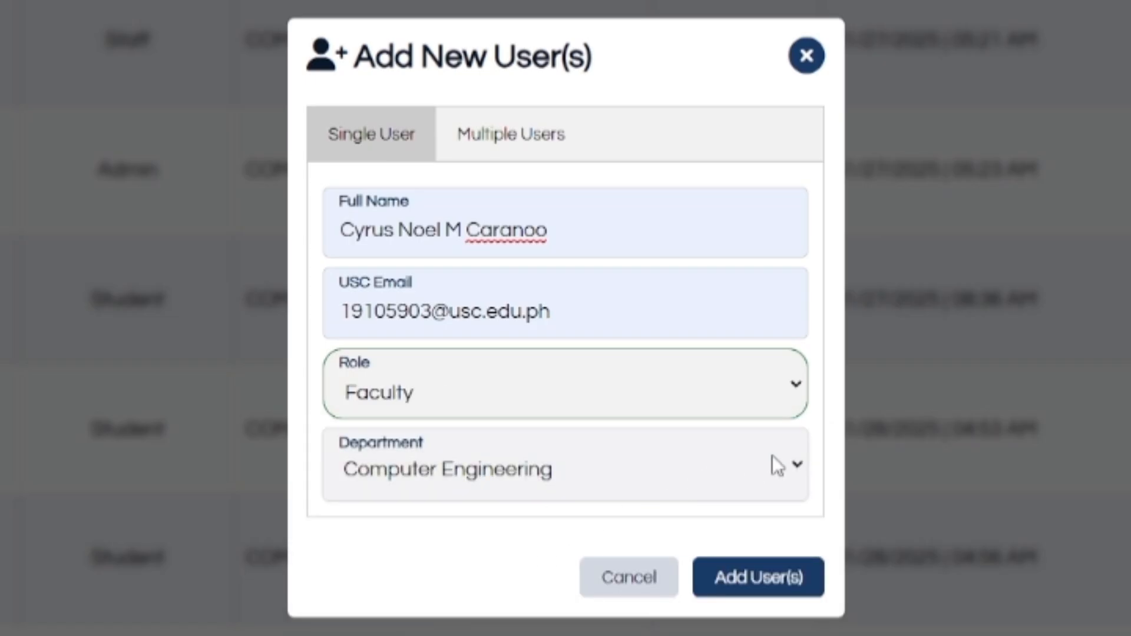
{"action": "left_click", "coordinate": [796, 399]}
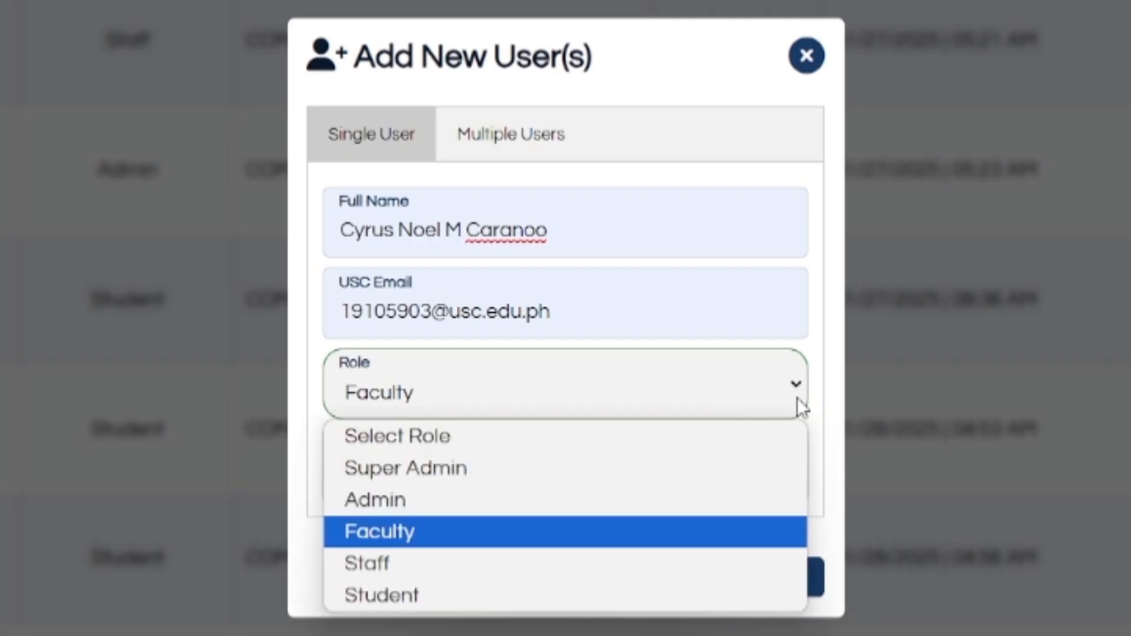
{"action": "left_click", "coordinate": [736, 596]}
{"action": "left_click", "coordinate": [781, 472]}
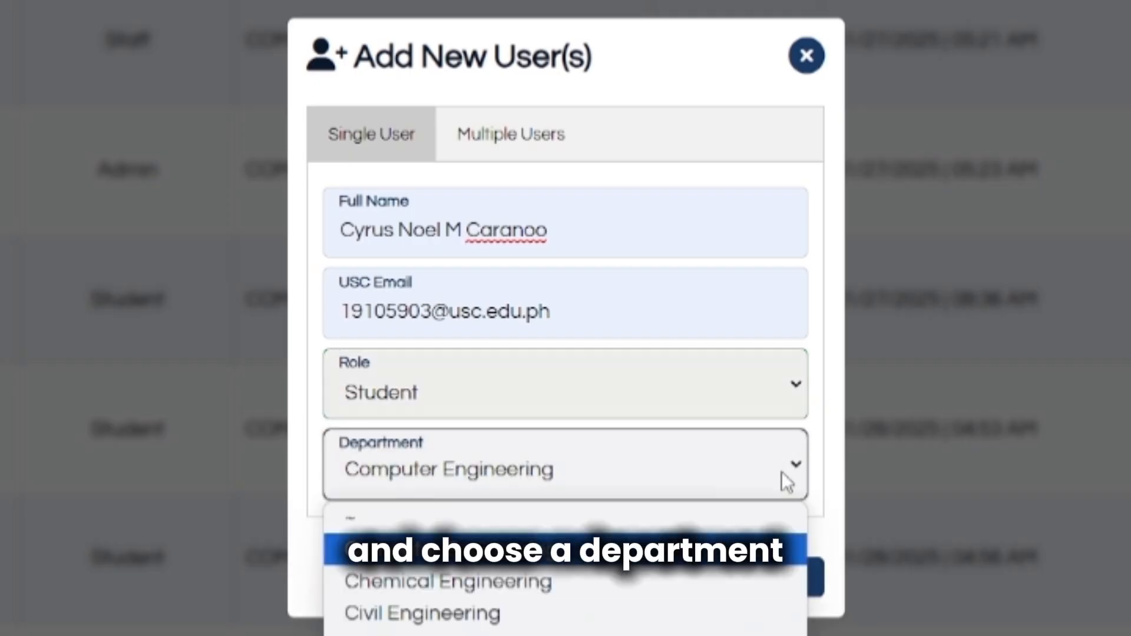
{"action": "left_click", "coordinate": [750, 563]}
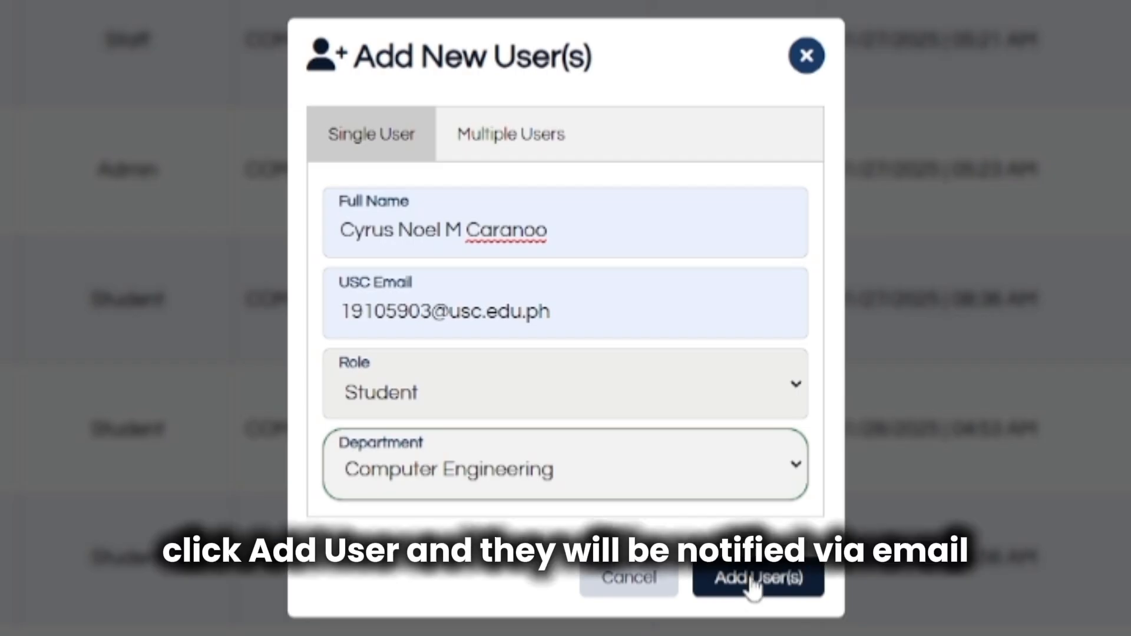
{"action": "left_click", "coordinate": [477, 137]}
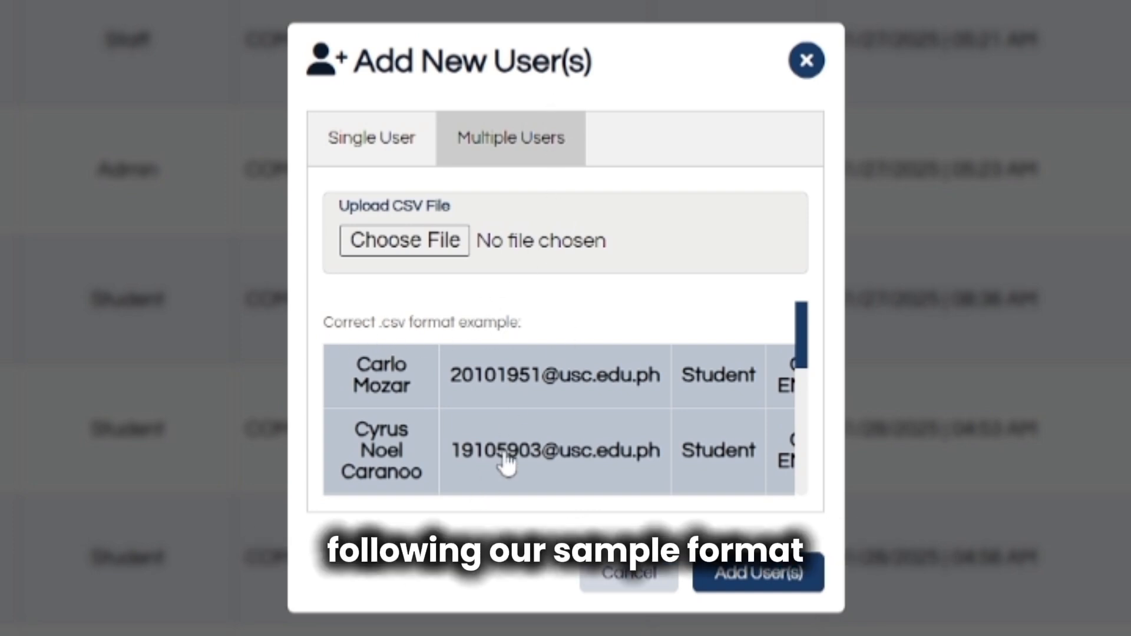
Upload Multiple-Students.csv from Downloads as a user batch and dismiss the 6-failure error.
{"action": "scroll", "coordinate": [502, 459], "scroll_direction": "down", "scroll_amount": 2}
{"action": "left_click_drag", "start_coordinate": [506, 450], "coordinate": [461, 450]}
{"action": "left_click", "coordinate": [433, 238]}
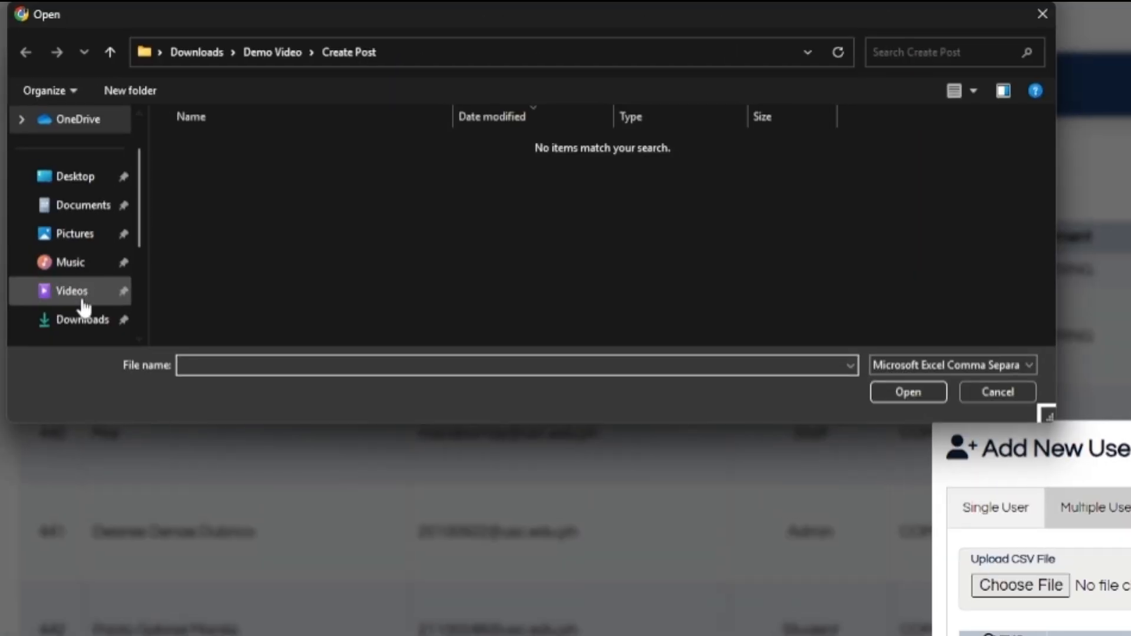
{"action": "left_click", "coordinate": [83, 318]}
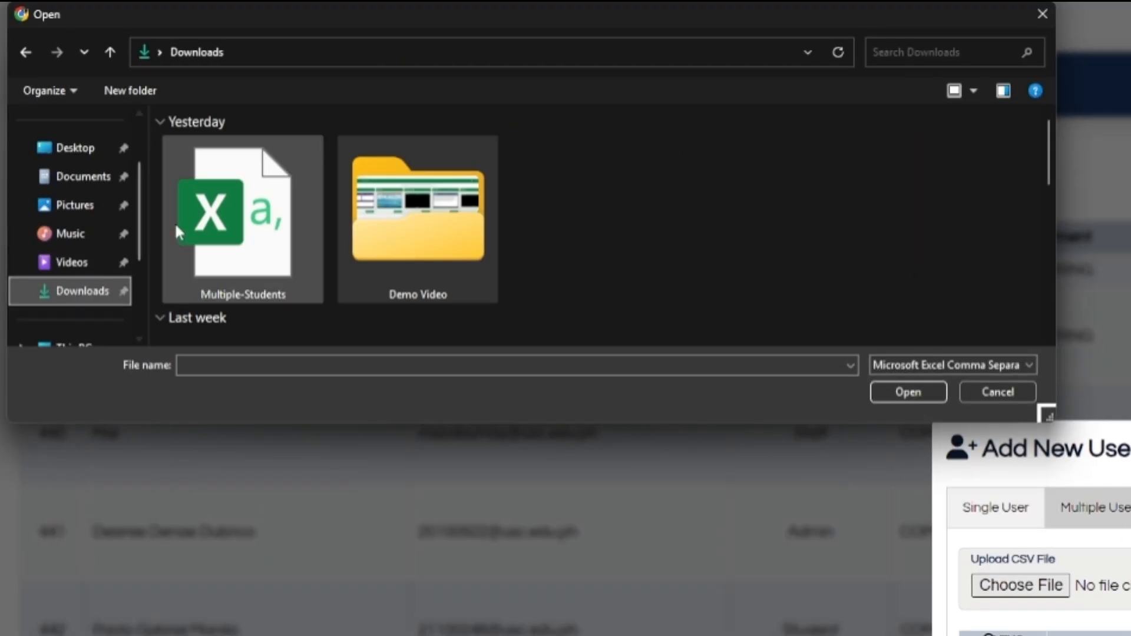
{"action": "double_click", "coordinate": [210, 222]}
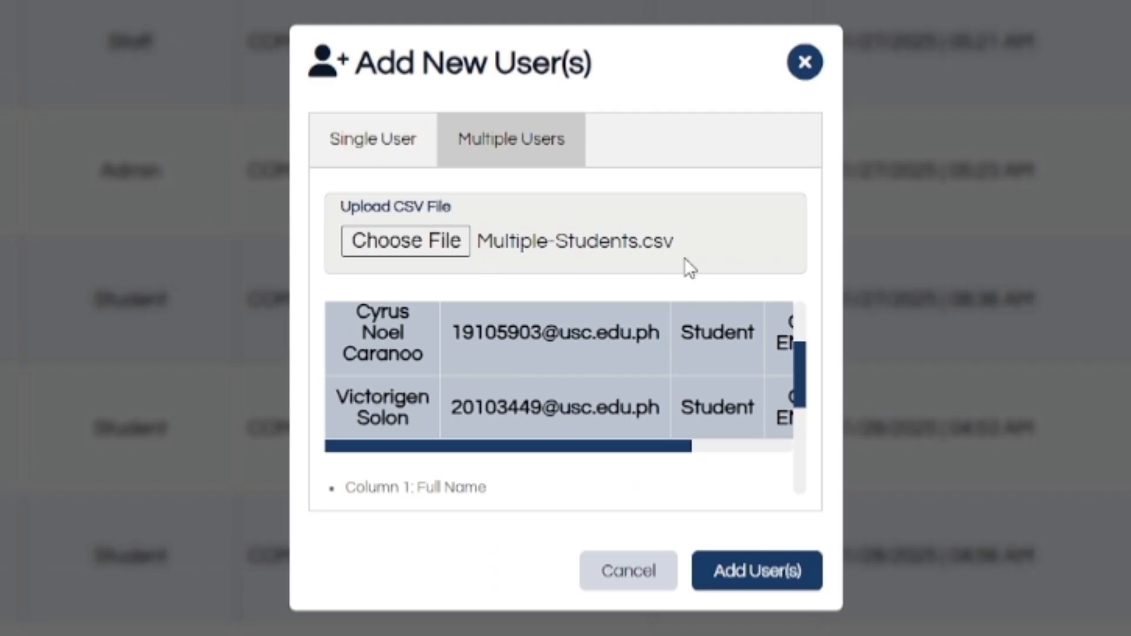
{"action": "left_click", "coordinate": [756, 587]}
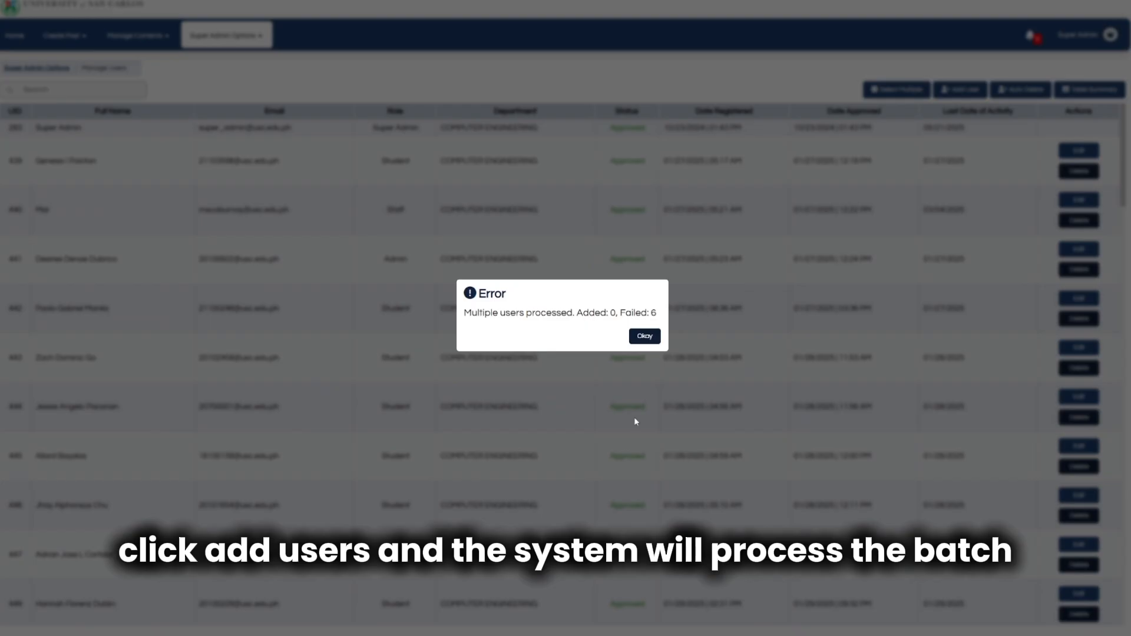
{"action": "left_click", "coordinate": [649, 336]}
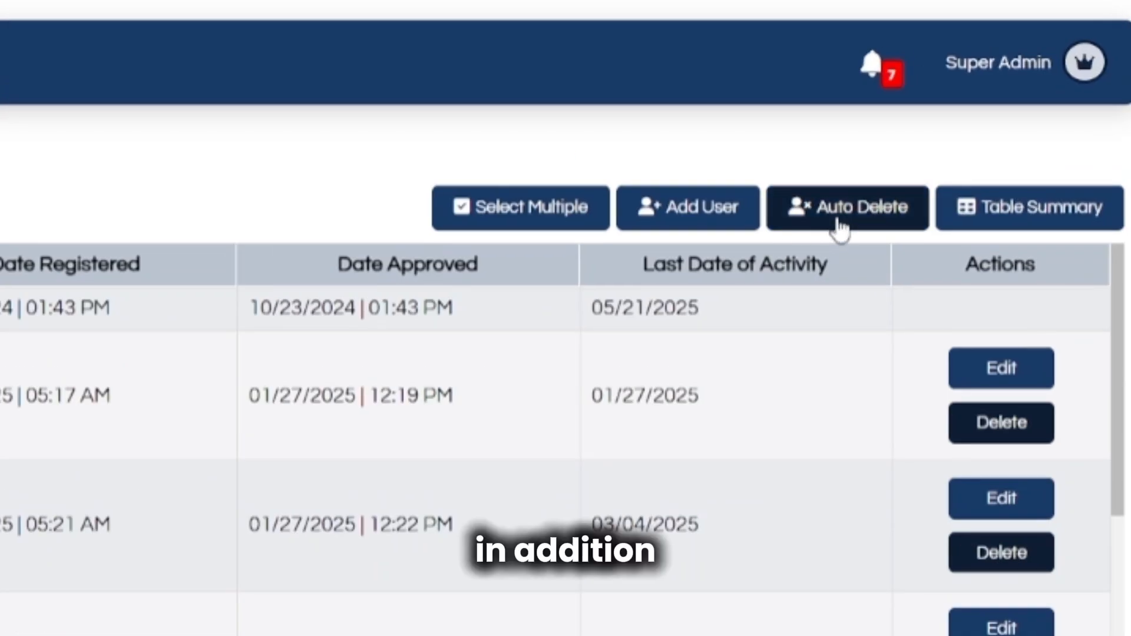
Set Computer Engineering staff auto-delete to 510 days, enable faculty deletion for Chemical, Civil, Industrial Engineering, and save.
{"action": "left_click", "coordinate": [840, 225]}
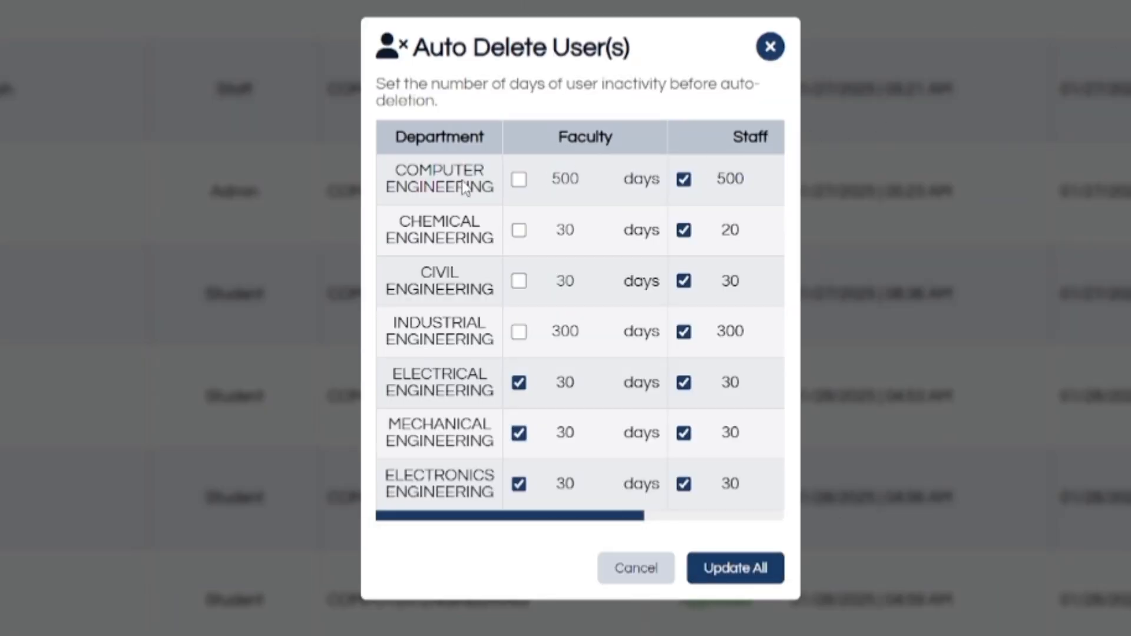
{"action": "left_click", "coordinate": [518, 188]}
{"action": "left_click", "coordinate": [518, 187]}
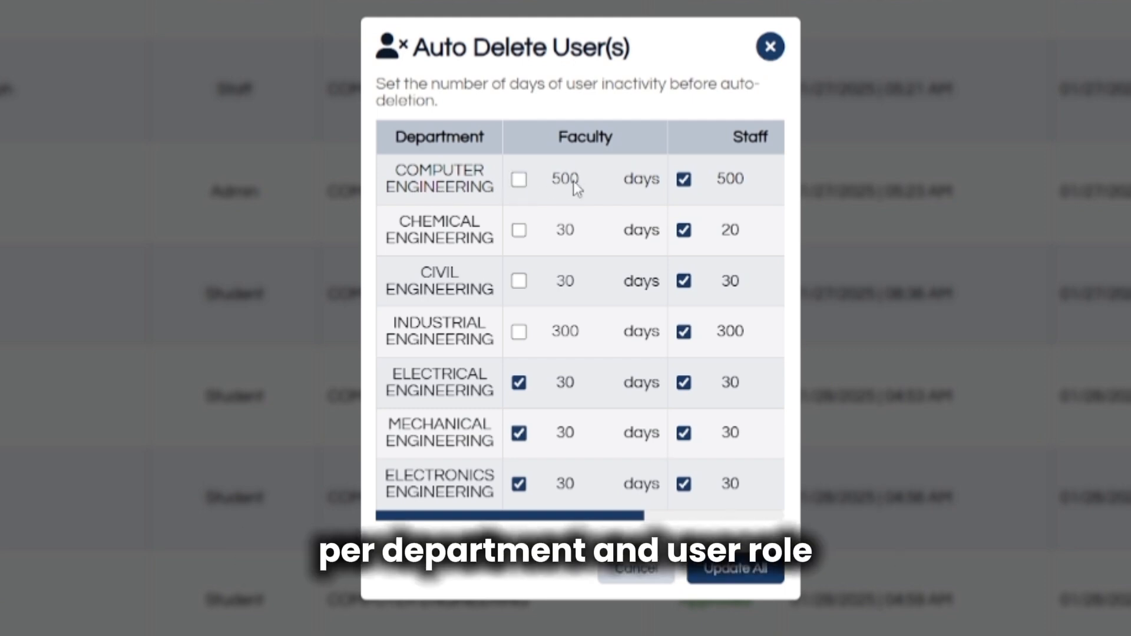
{"action": "left_click", "coordinate": [766, 176]}
{"action": "left_click", "coordinate": [766, 176]}
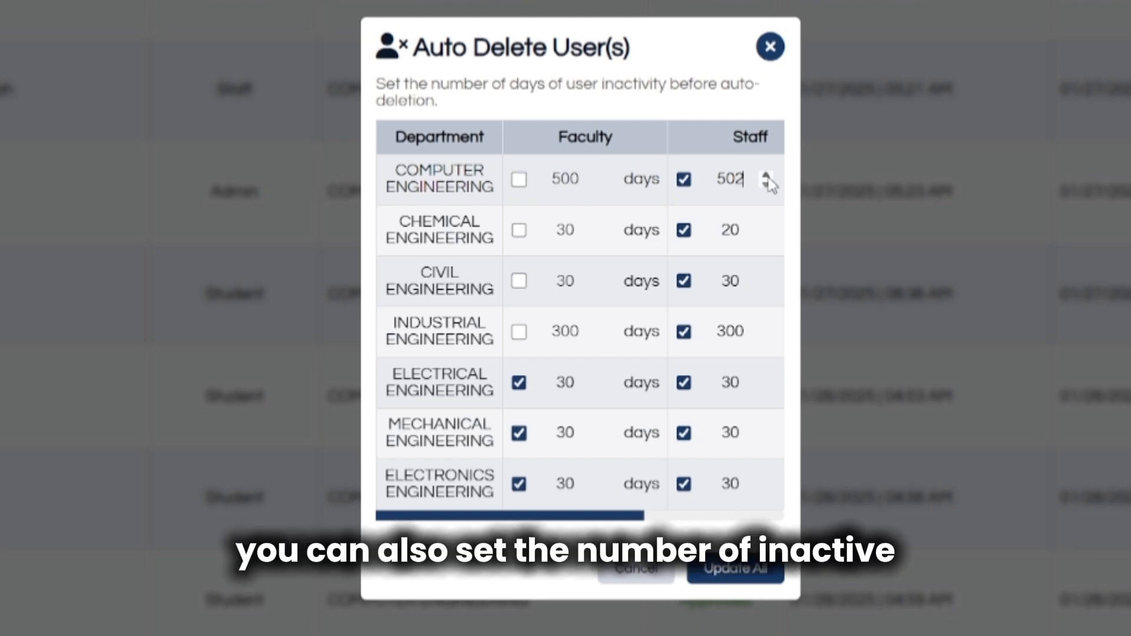
{"action": "left_click", "coordinate": [765, 176]}
{"action": "left_click", "coordinate": [765, 176]}
{"action": "left_click", "coordinate": [766, 176]}
{"action": "left_click", "coordinate": [766, 177]}
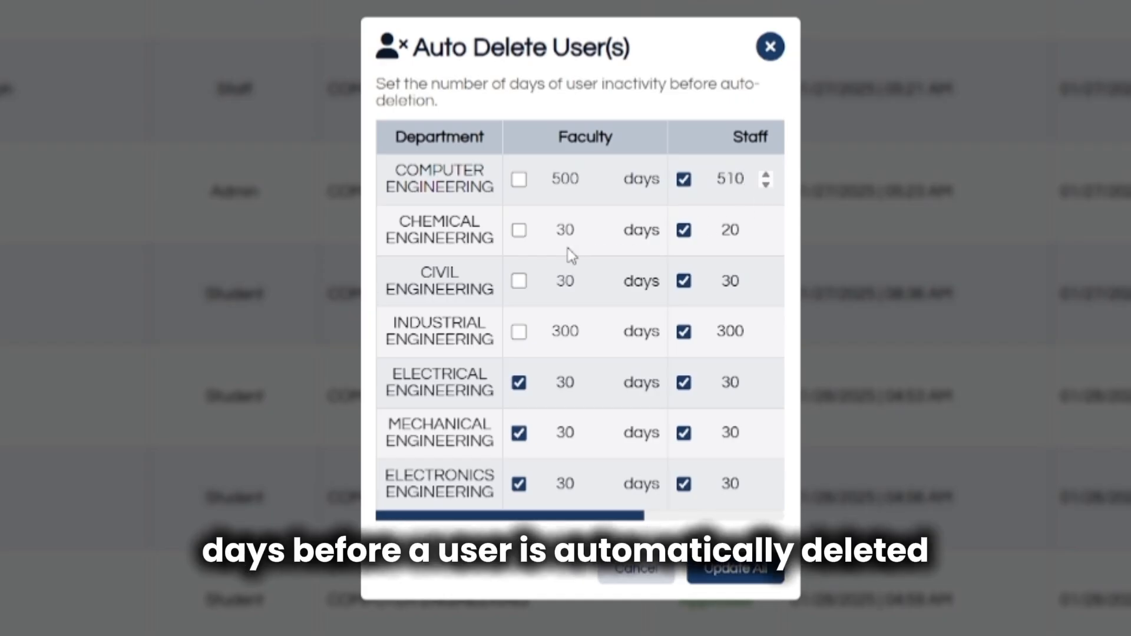
{"action": "left_click", "coordinate": [519, 231]}
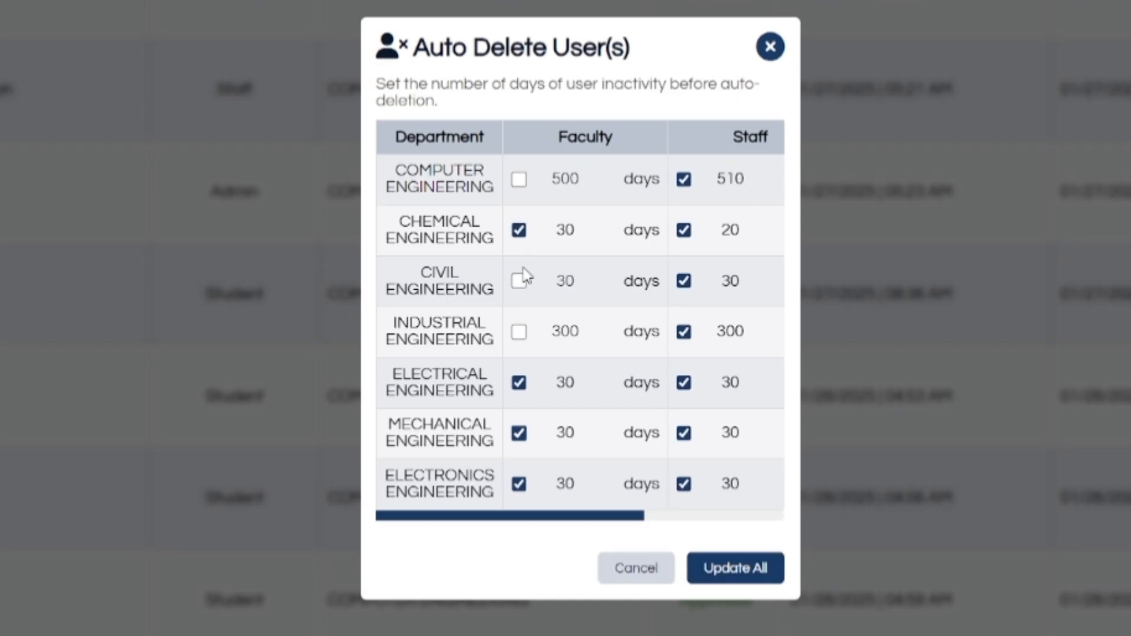
{"action": "left_click", "coordinate": [519, 281]}
{"action": "left_click", "coordinate": [519, 332]}
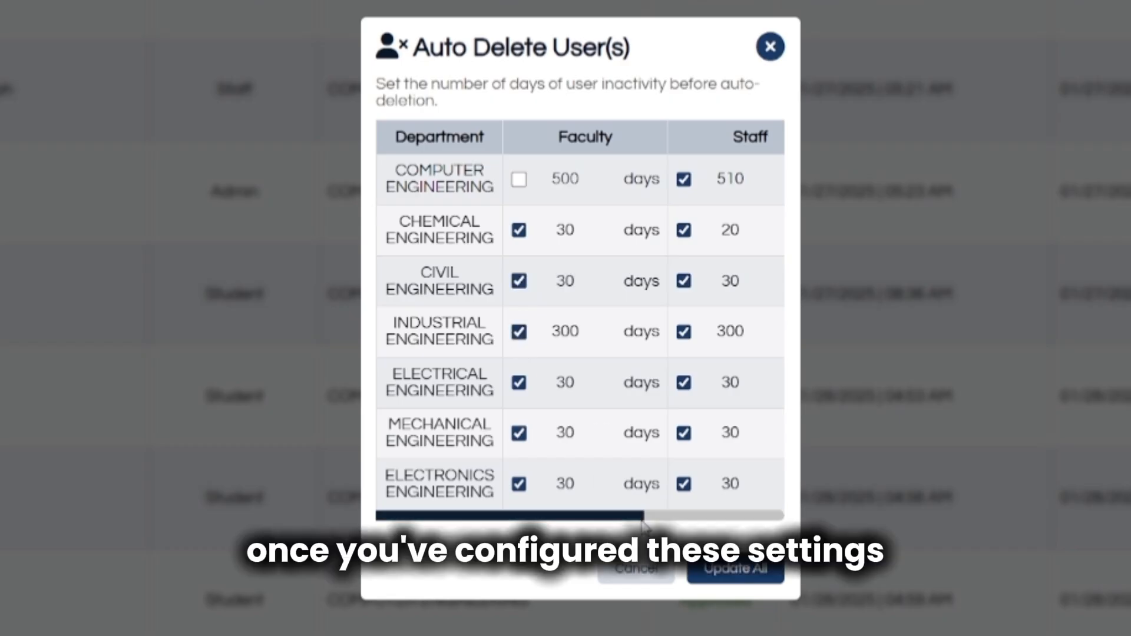
{"action": "left_click", "coordinate": [736, 580]}
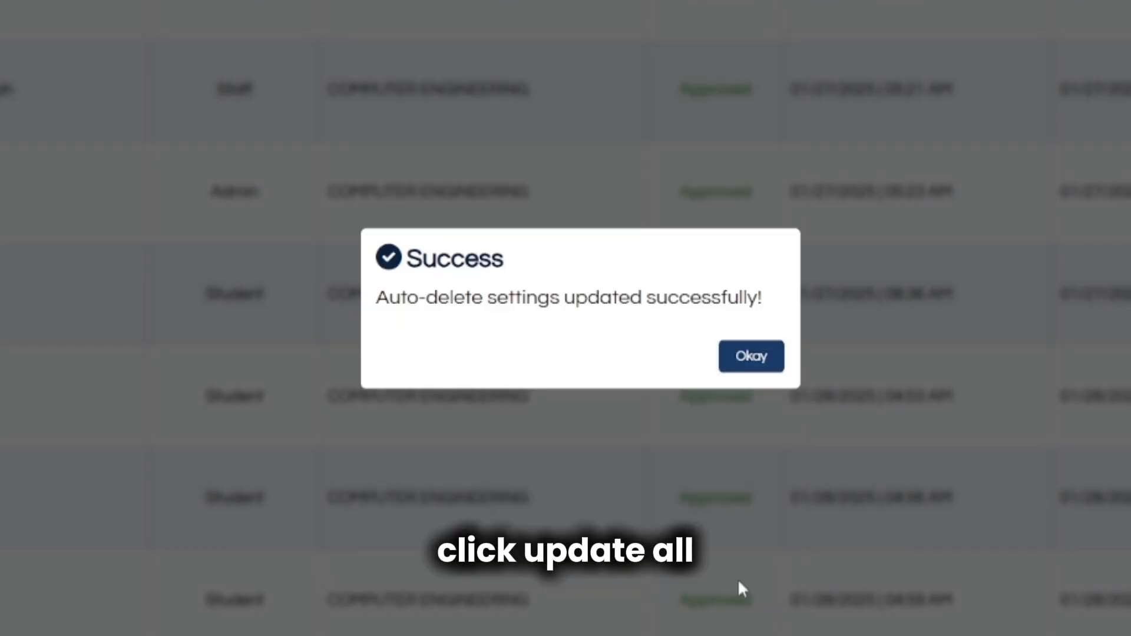
{"action": "left_click", "coordinate": [753, 364]}
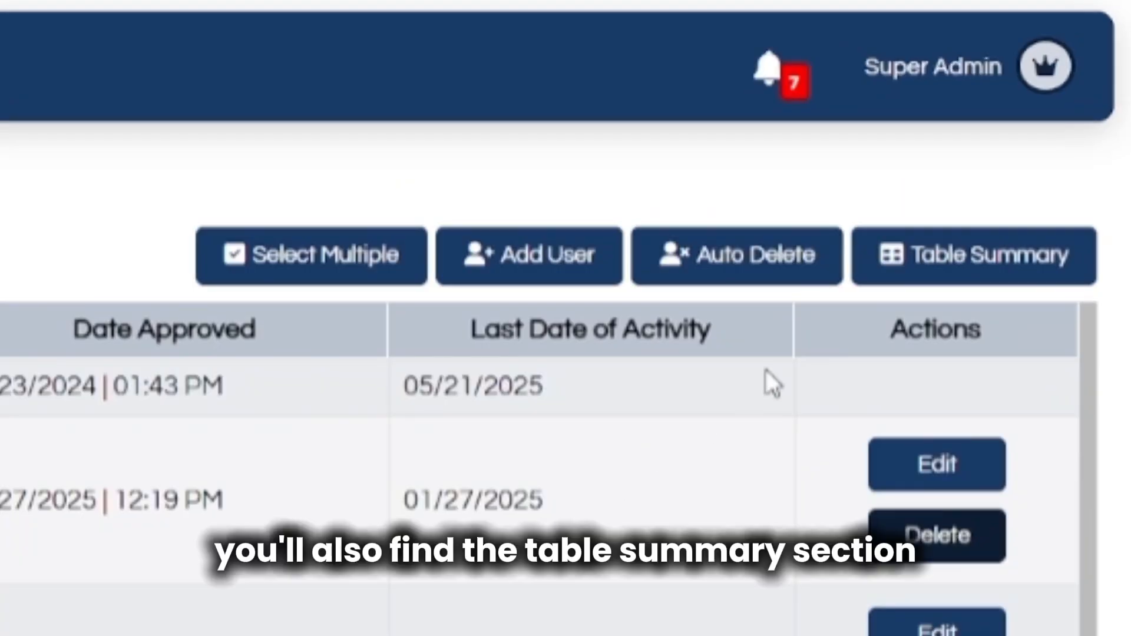
{"action": "left_click", "coordinate": [1078, 96]}
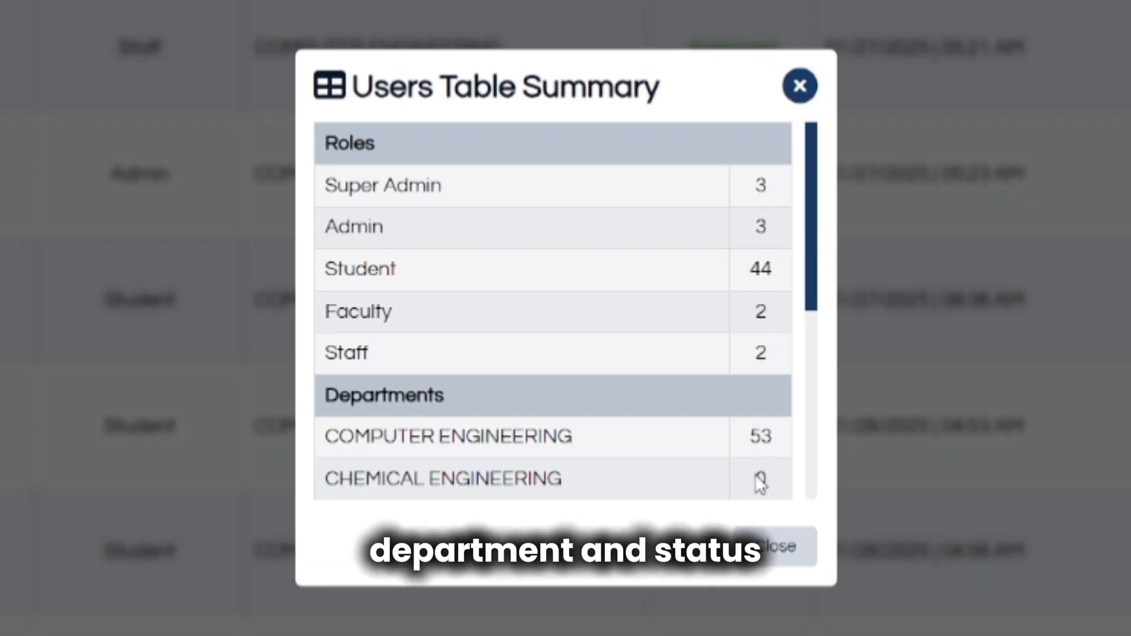
{"action": "left_click_drag", "start_coordinate": [817, 309], "coordinate": [822, 515]}
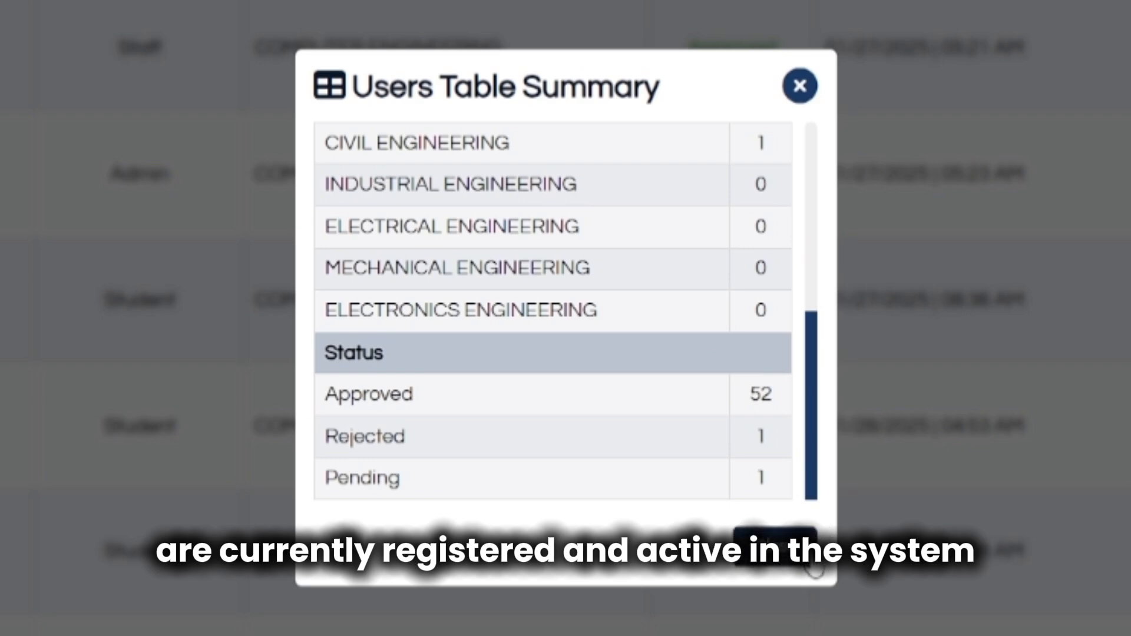
{"action": "left_click", "coordinate": [813, 560]}
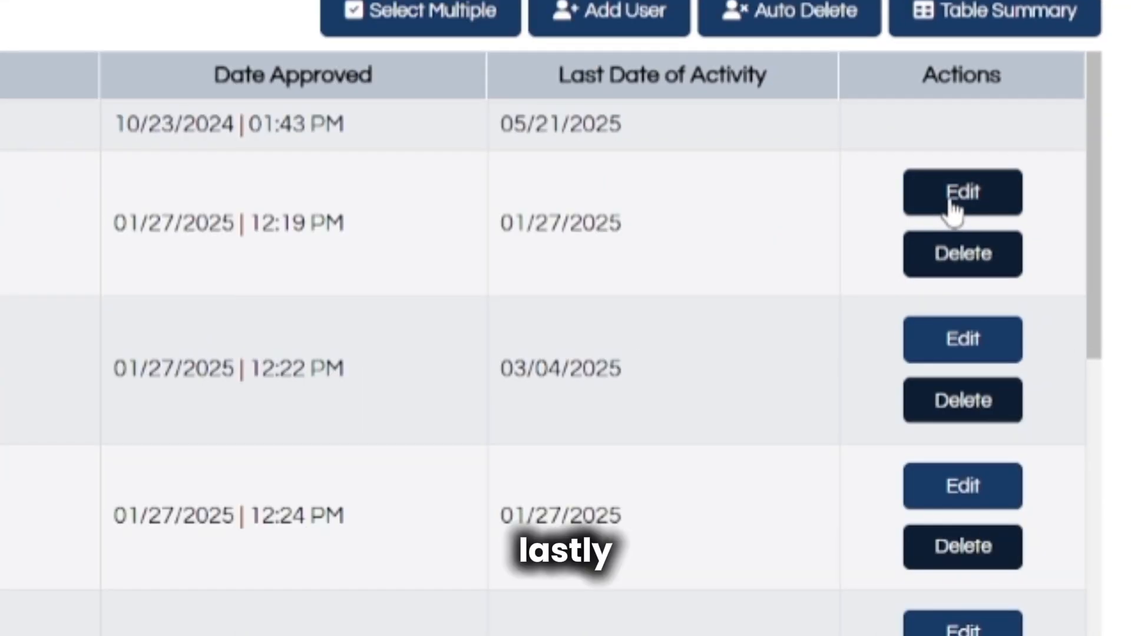
Update the student user's record, keeping role Student and department Computer Engineering.
{"action": "left_click", "coordinate": [950, 203]}
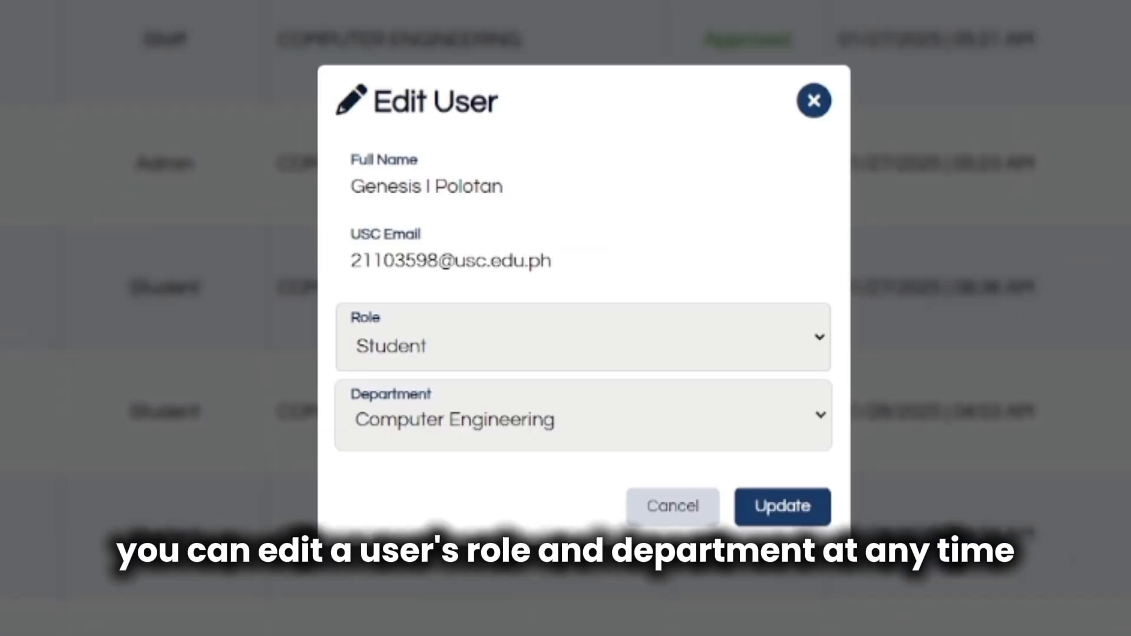
{"action": "left_click", "coordinate": [794, 343]}
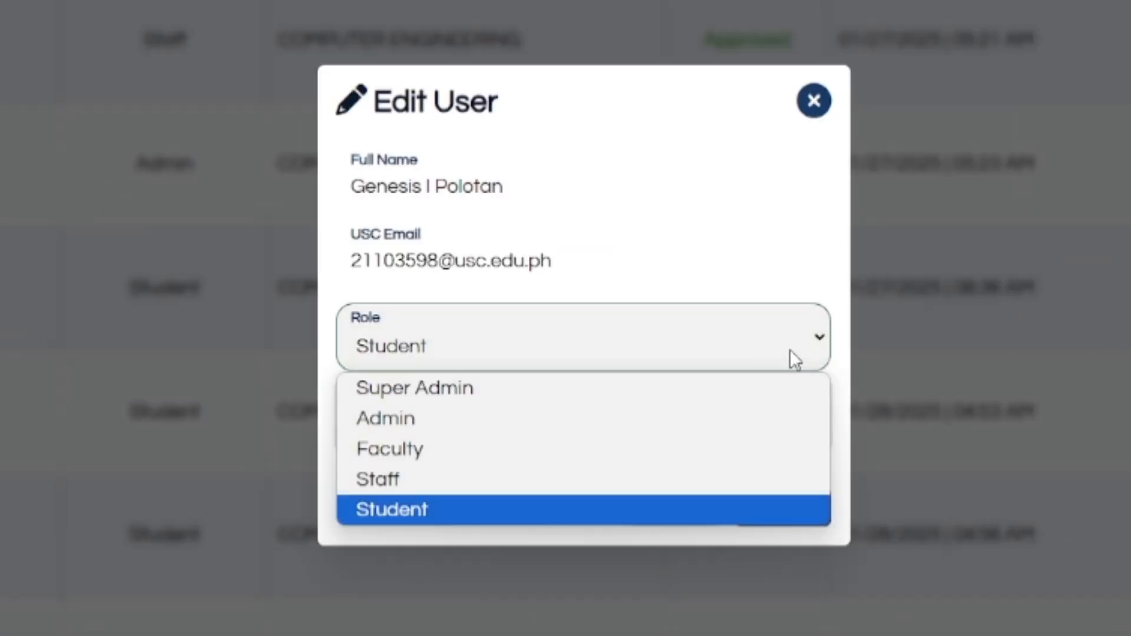
{"action": "left_click", "coordinate": [752, 521]}
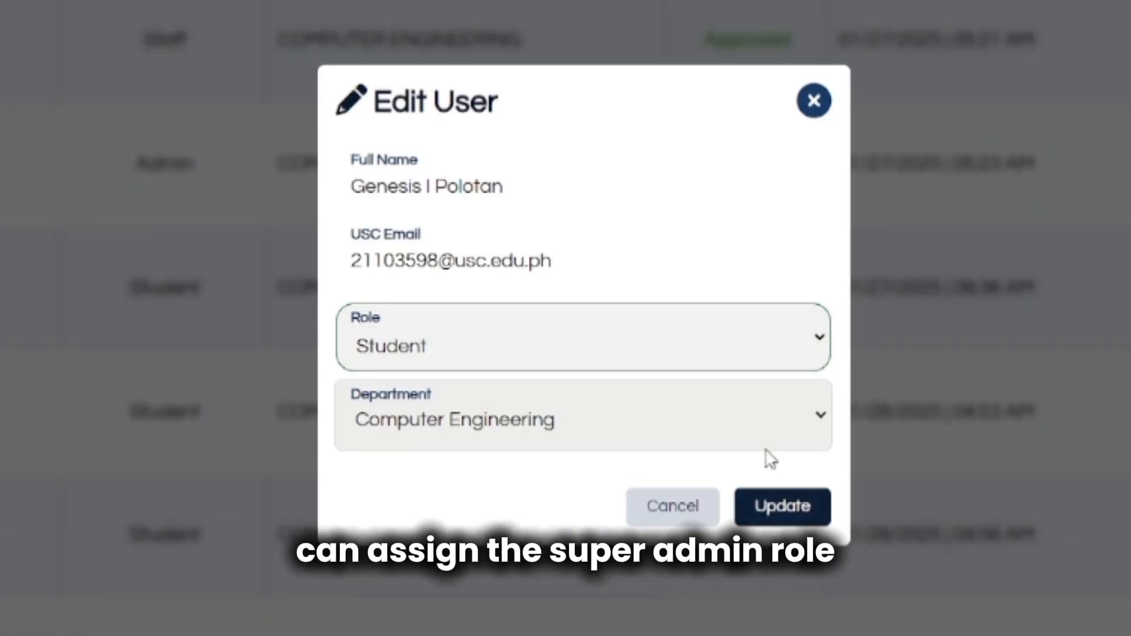
{"action": "left_click", "coordinate": [775, 423]}
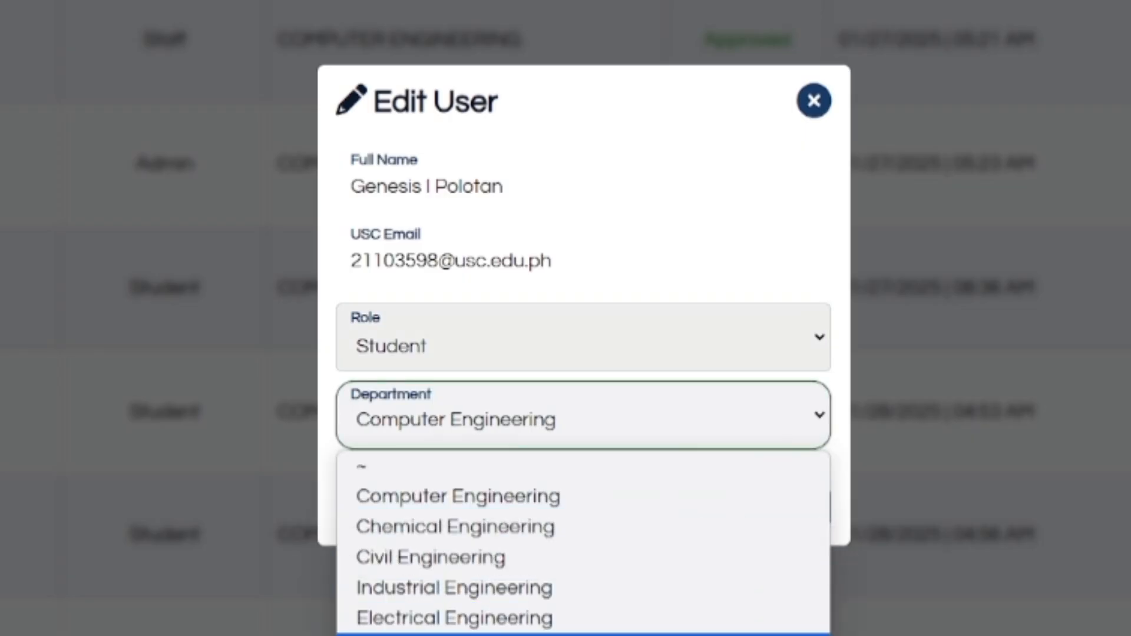
{"action": "left_click", "coordinate": [803, 424]}
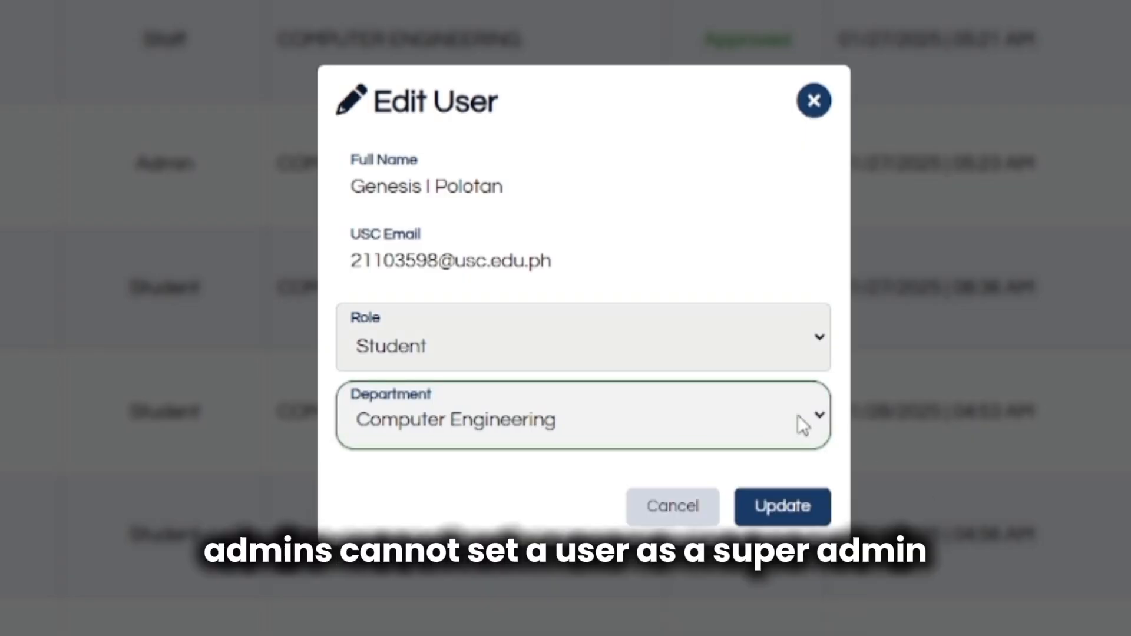
{"action": "left_click", "coordinate": [773, 522]}
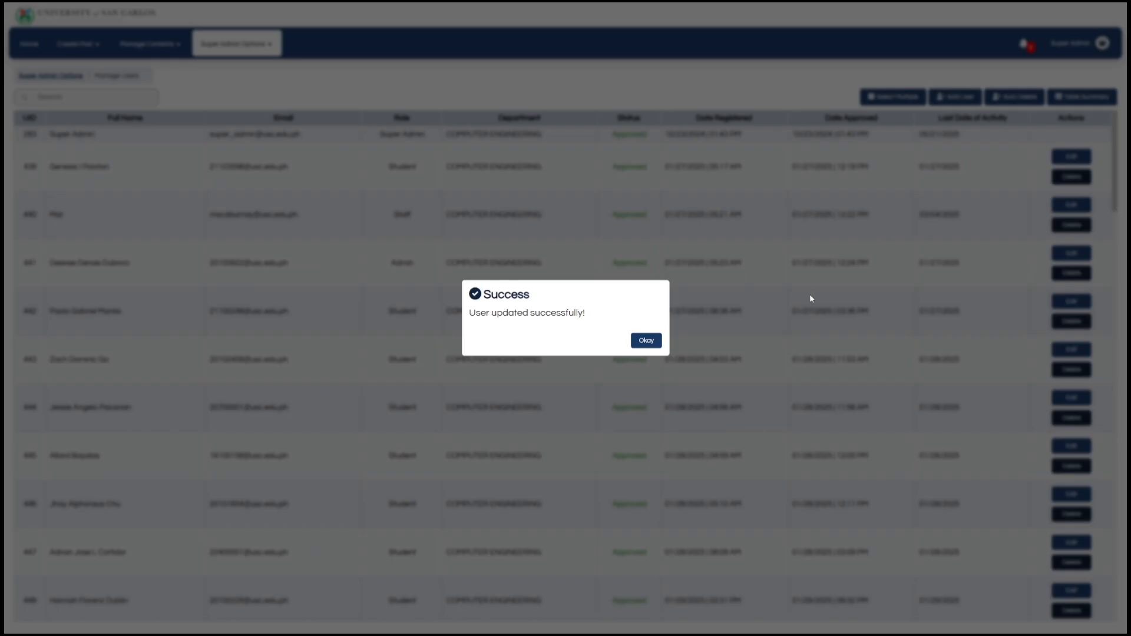
{"action": "left_click", "coordinate": [657, 348]}
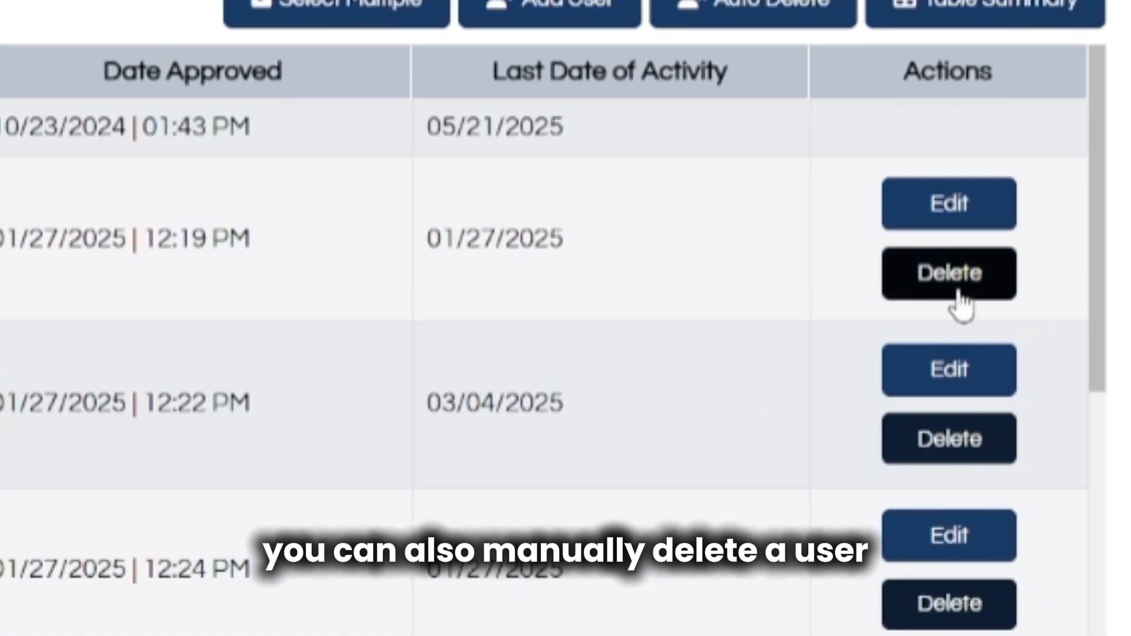
Delete the student user with the reason message 'not council'.
{"action": "left_click", "coordinate": [960, 305]}
{"action": "left_click", "coordinate": [721, 331]}
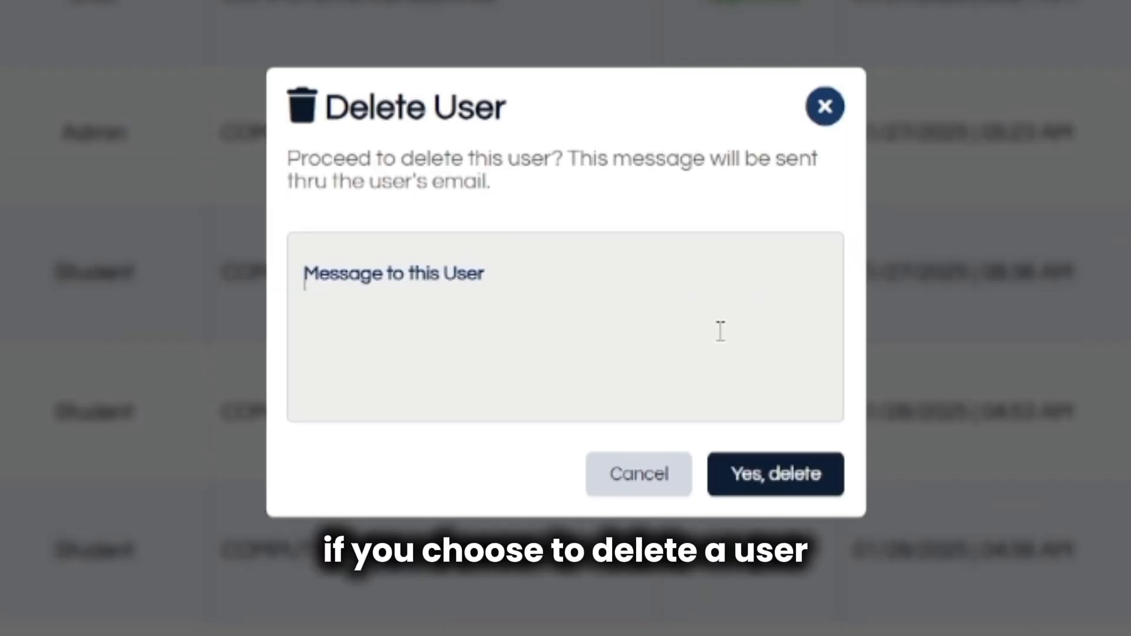
{"action": "type", "text": "not con"}
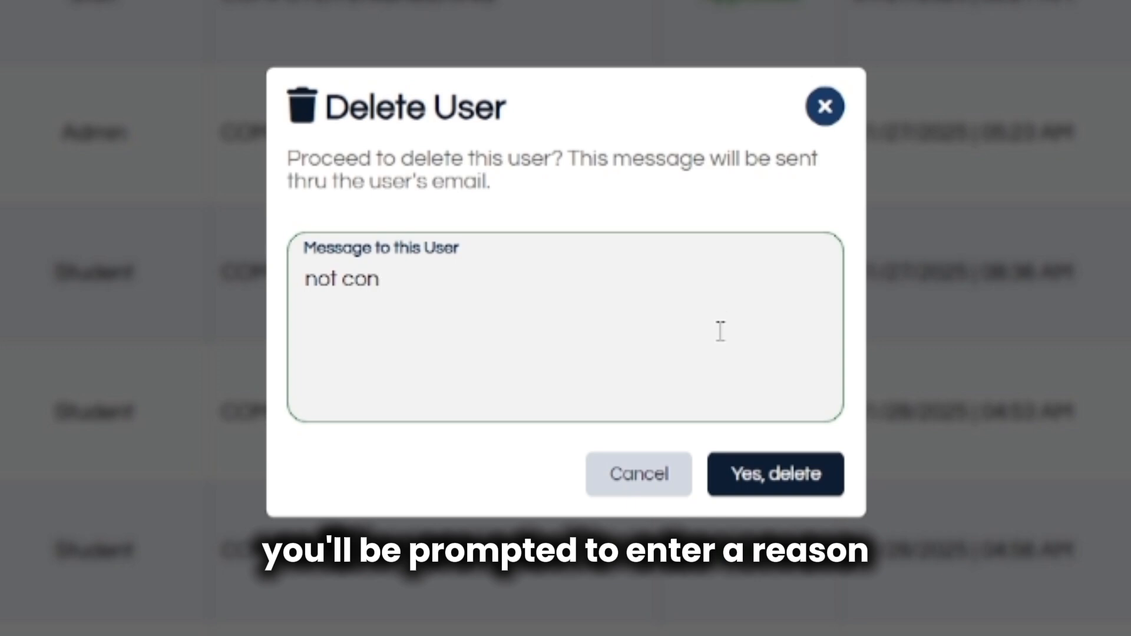
{"action": "key", "text": "BackSpace"}
{"action": "type", "text": "uncil"}
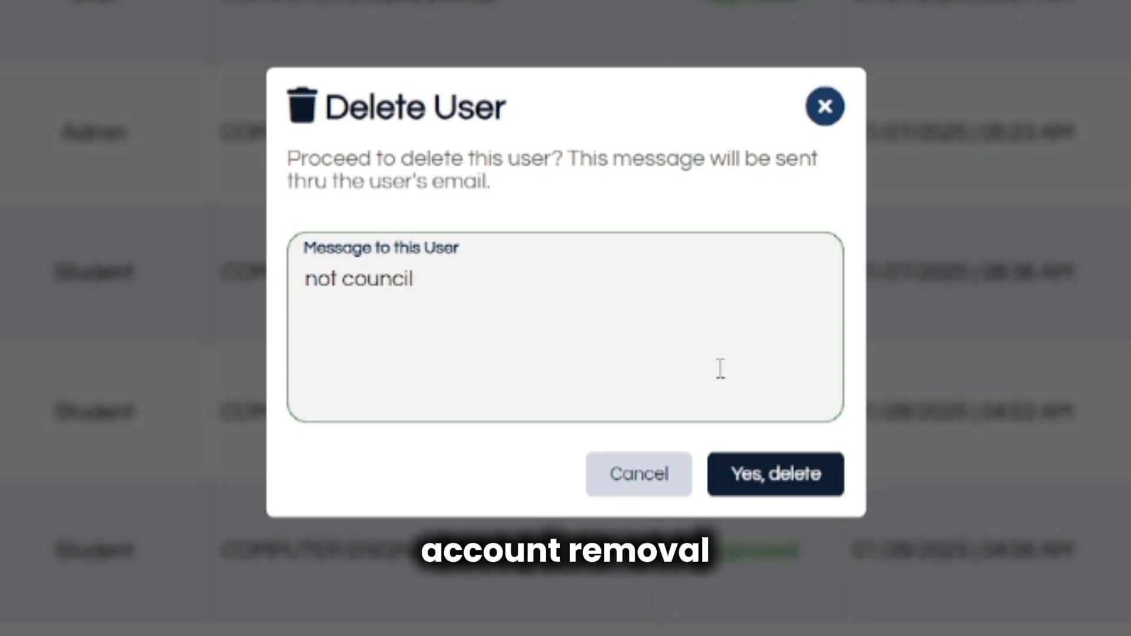
{"action": "left_click", "coordinate": [773, 496]}
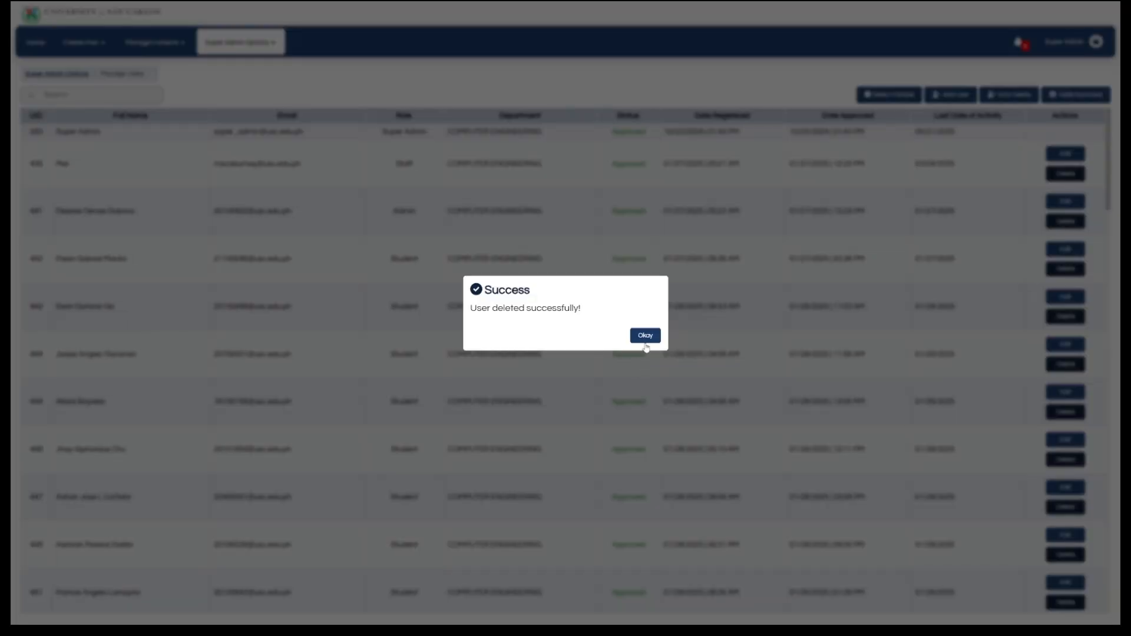
{"action": "left_click", "coordinate": [646, 344]}
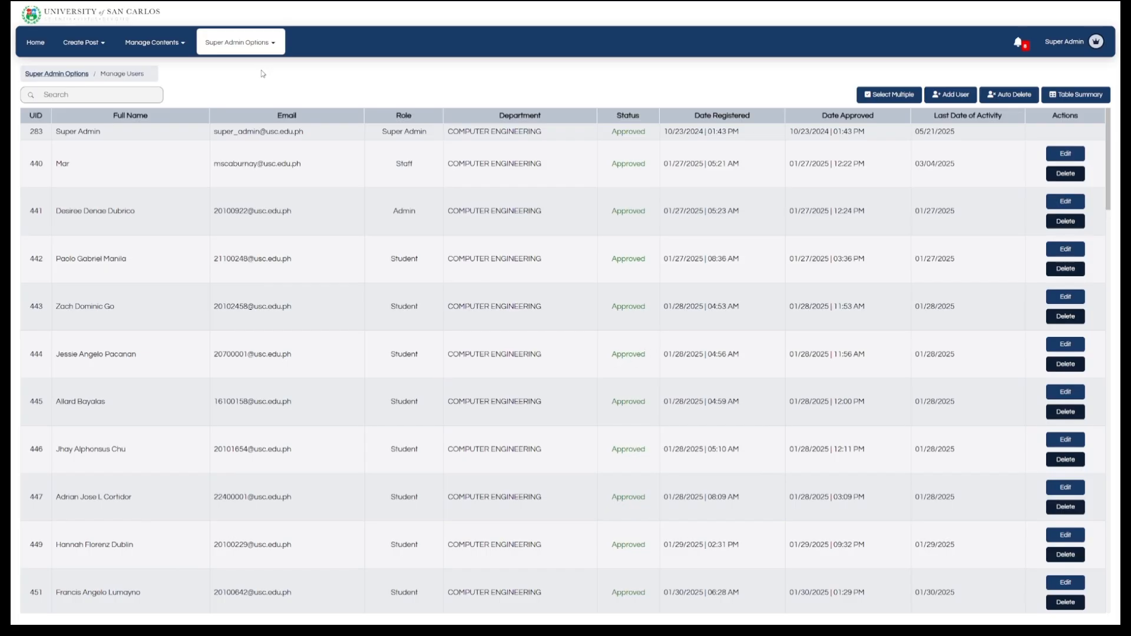
In Manage Smart TVs, rename the unnamed TV 463 to 'CEAC 2'.
{"action": "left_click", "coordinate": [238, 52]}
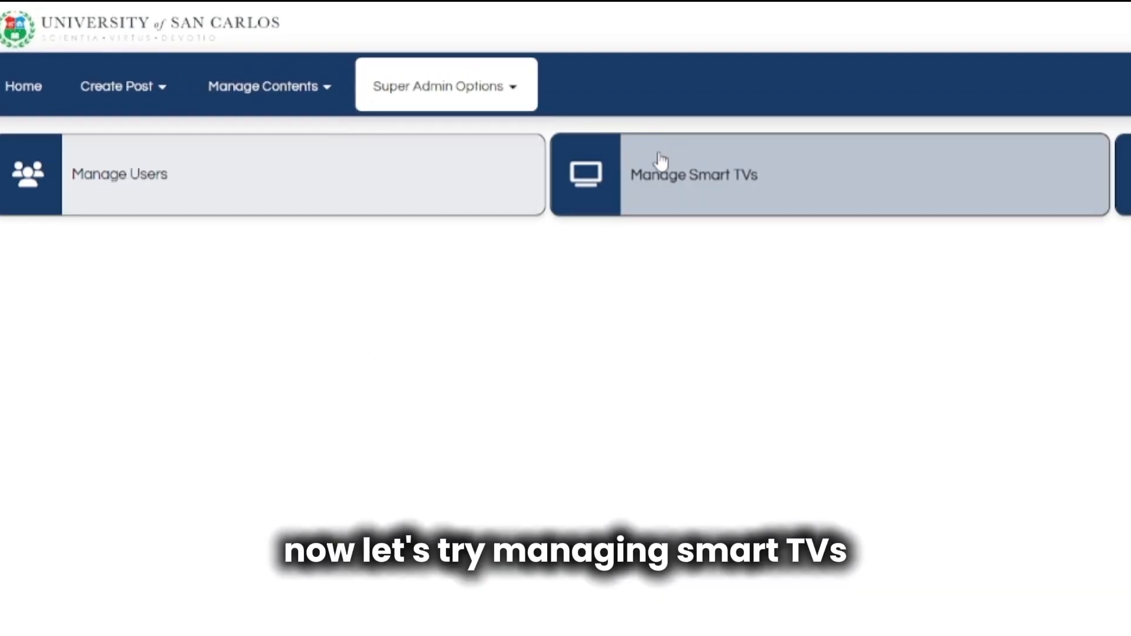
{"action": "left_click", "coordinate": [554, 209]}
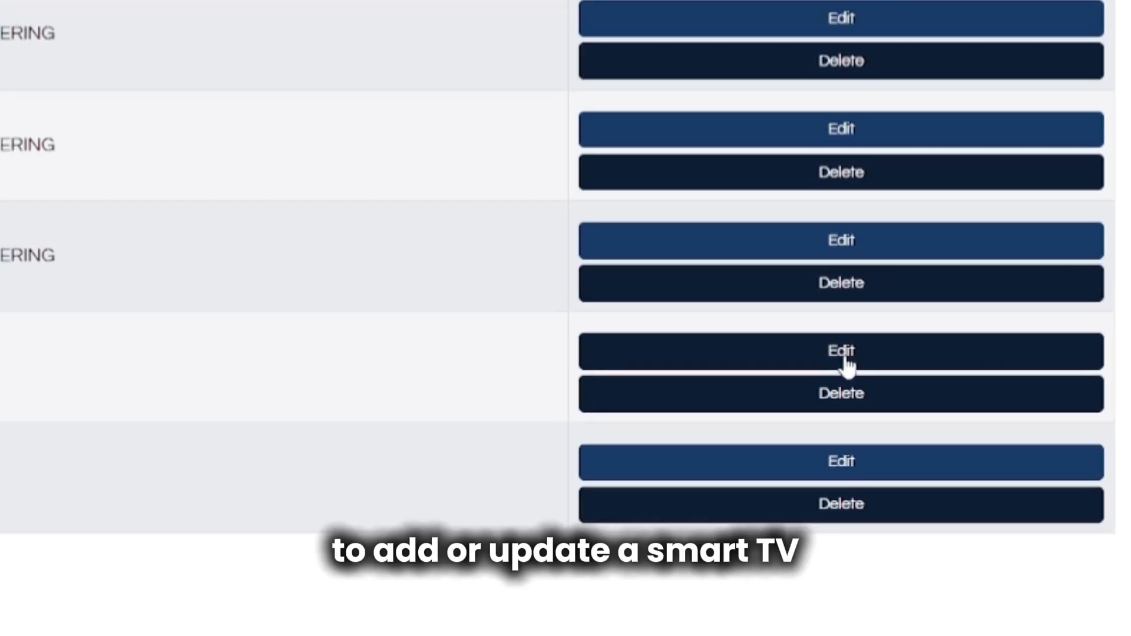
{"action": "left_click", "coordinate": [1007, 284]}
{"action": "left_click", "coordinate": [629, 266]}
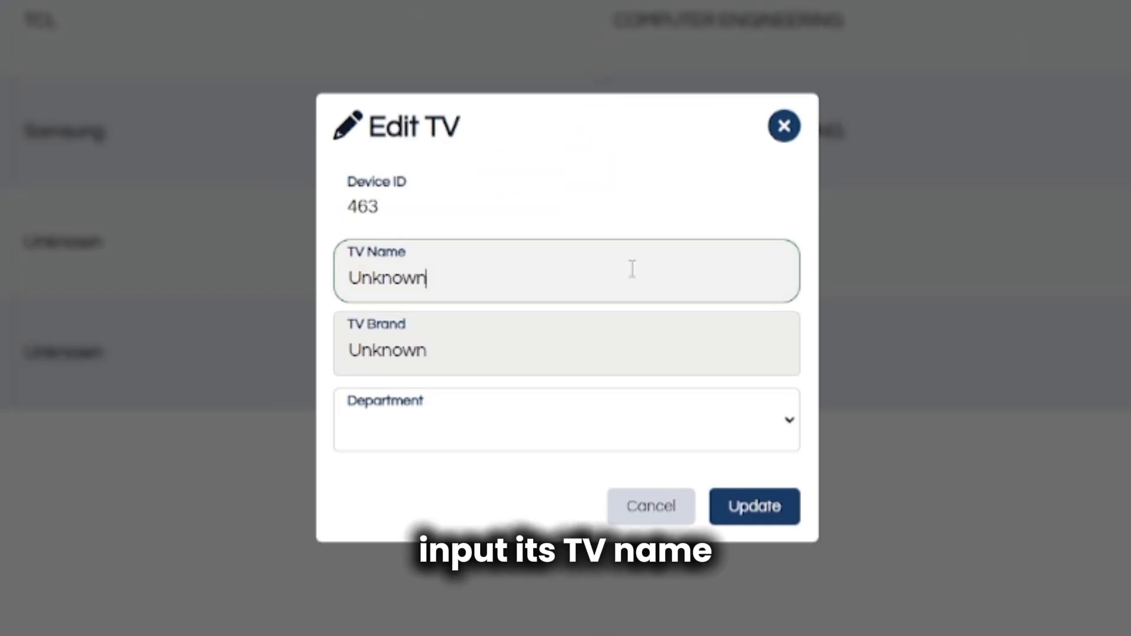
{"action": "left_click_drag", "start_coordinate": [545, 271], "coordinate": [318, 281]}
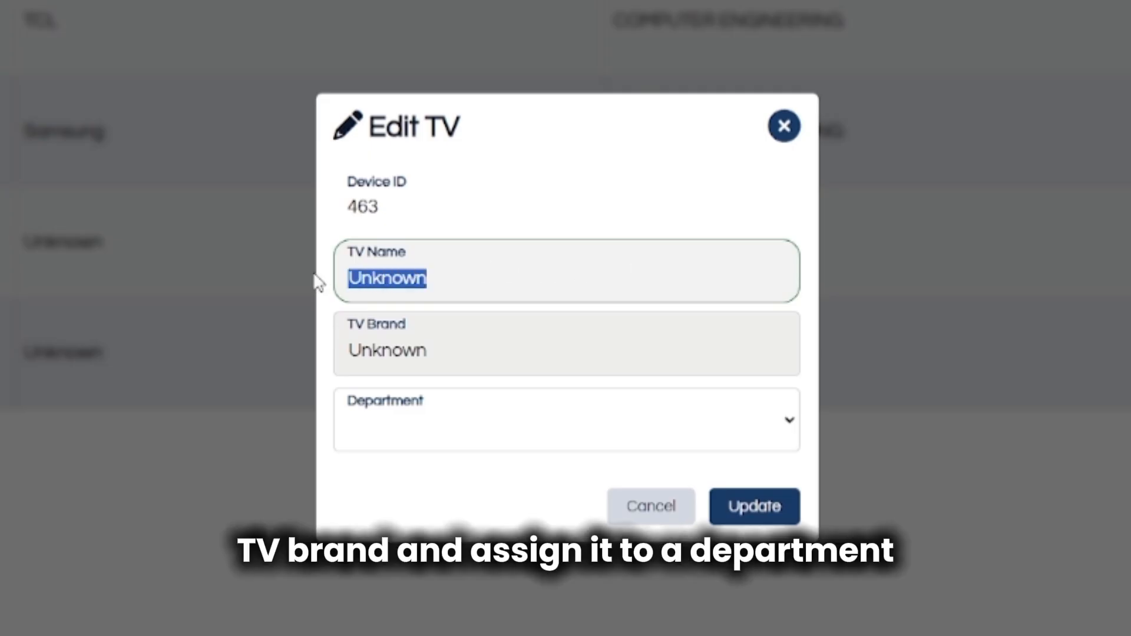
{"action": "type", "text": "CEAC"}
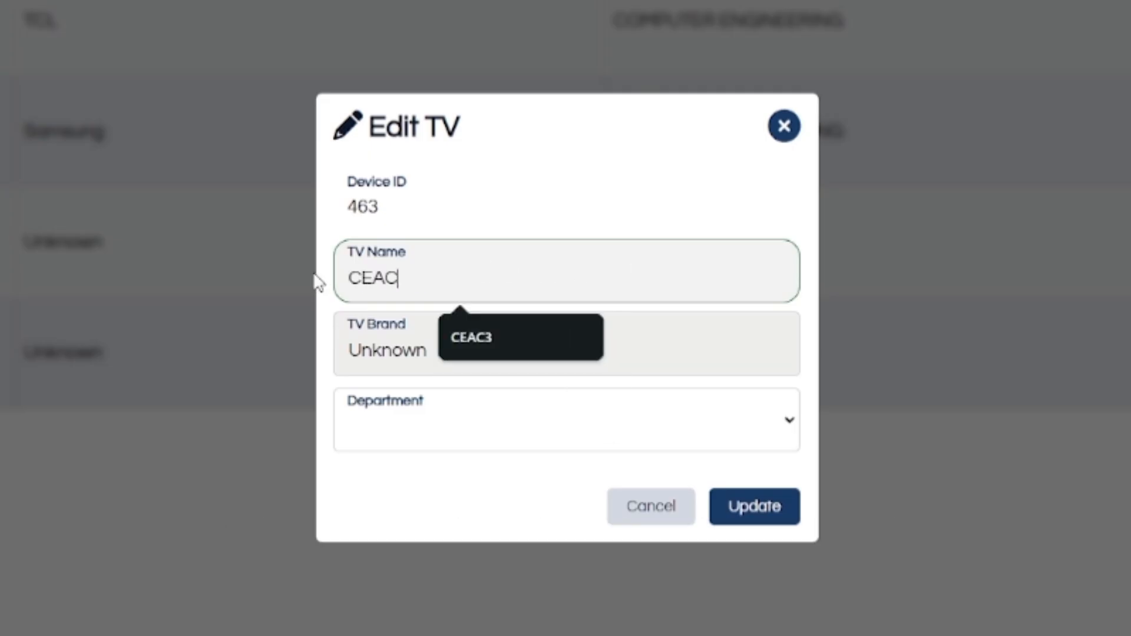
{"action": "type", "text": " 2"}
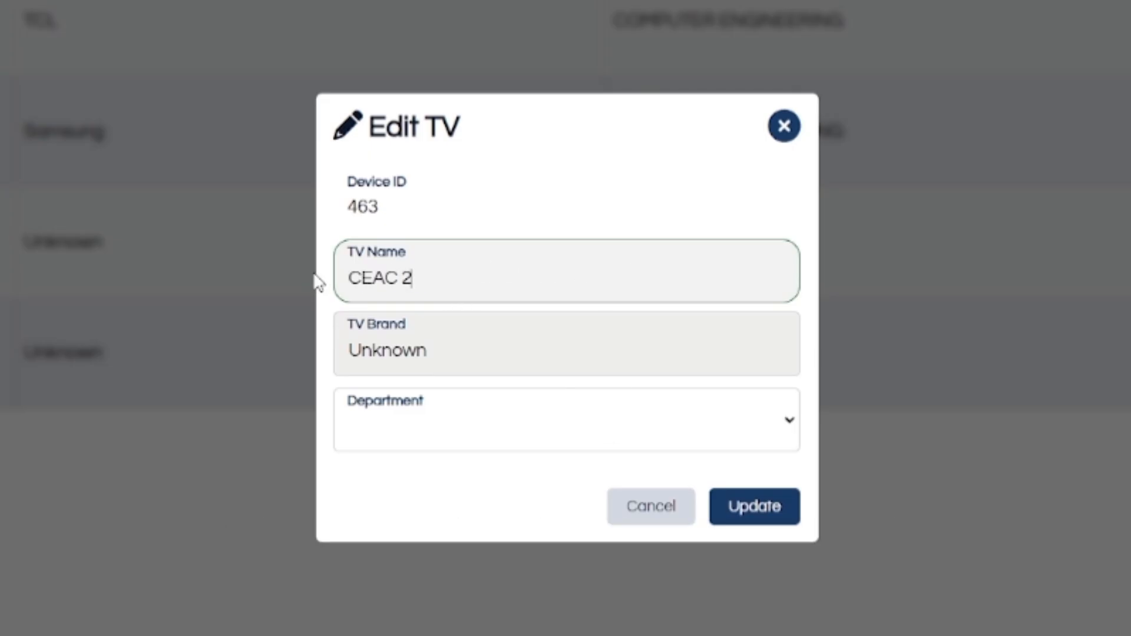
Set the TV's brand to TCL, assign it to Computer Engineering, and save.
{"action": "left_click_drag", "start_coordinate": [513, 356], "coordinate": [303, 365]}
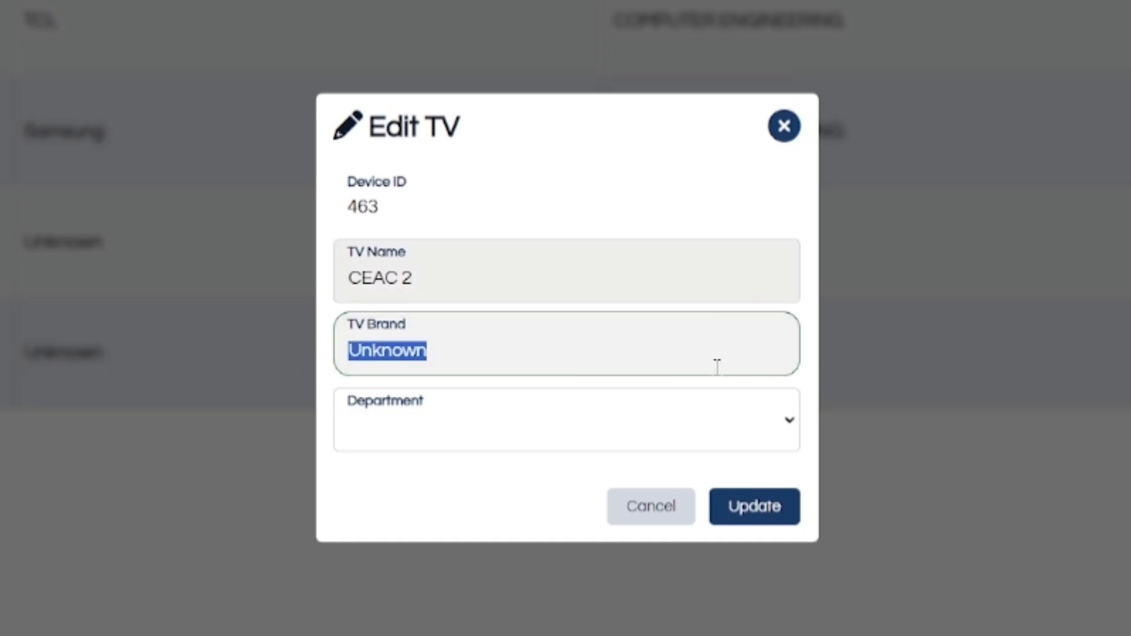
{"action": "type", "text": "TCL"}
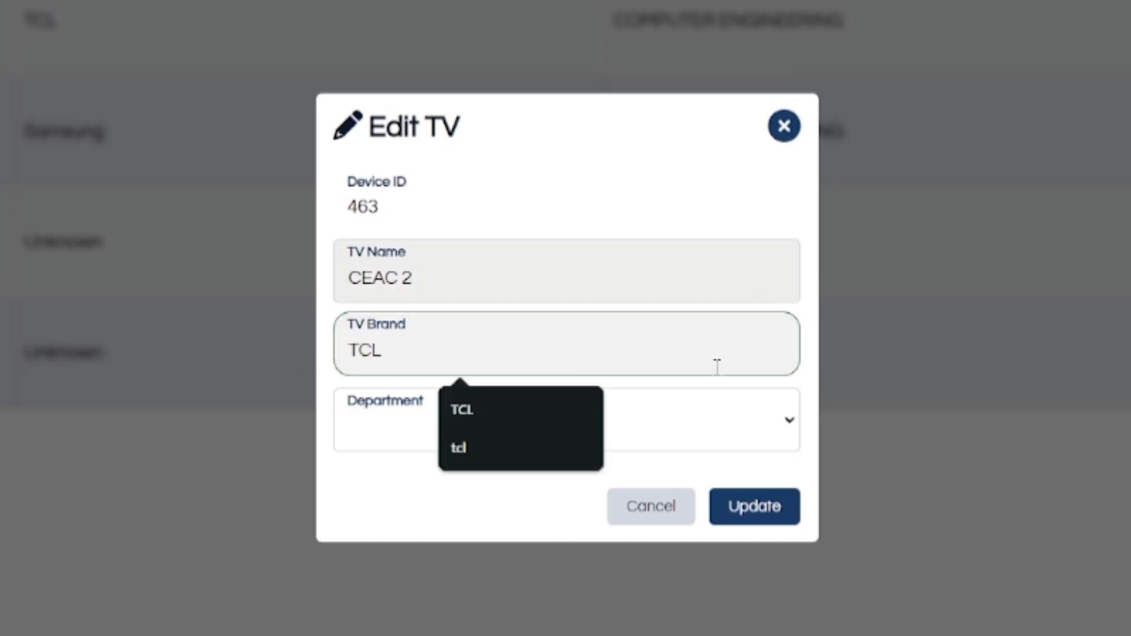
{"action": "left_click", "coordinate": [722, 423]}
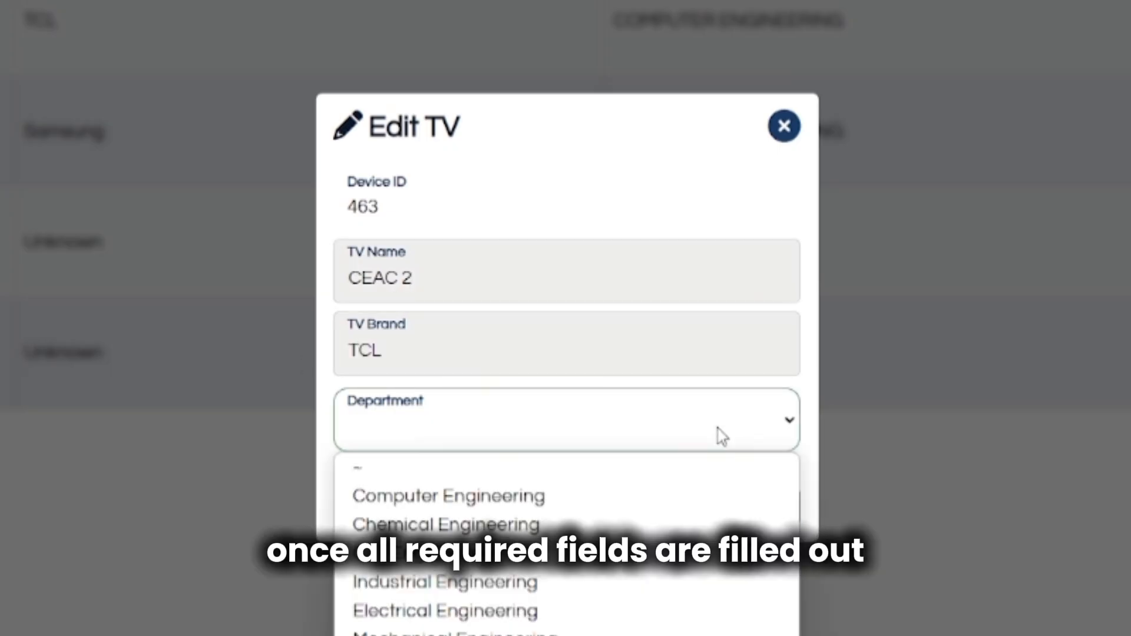
{"action": "left_click", "coordinate": [682, 504]}
{"action": "left_click", "coordinate": [747, 522]}
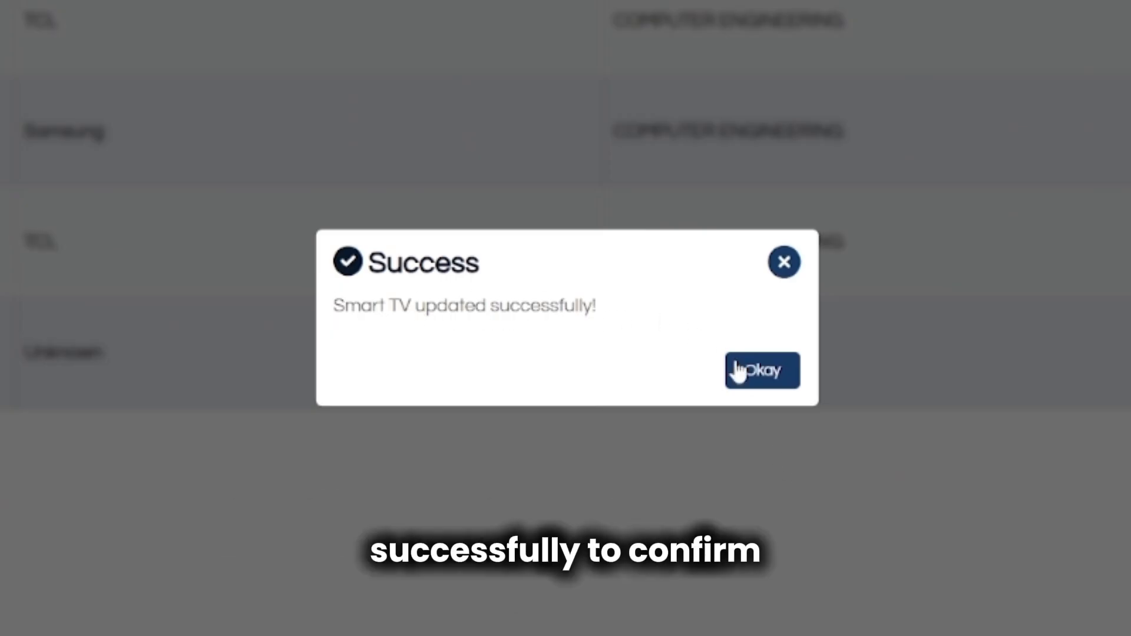
{"action": "left_click", "coordinate": [756, 377]}
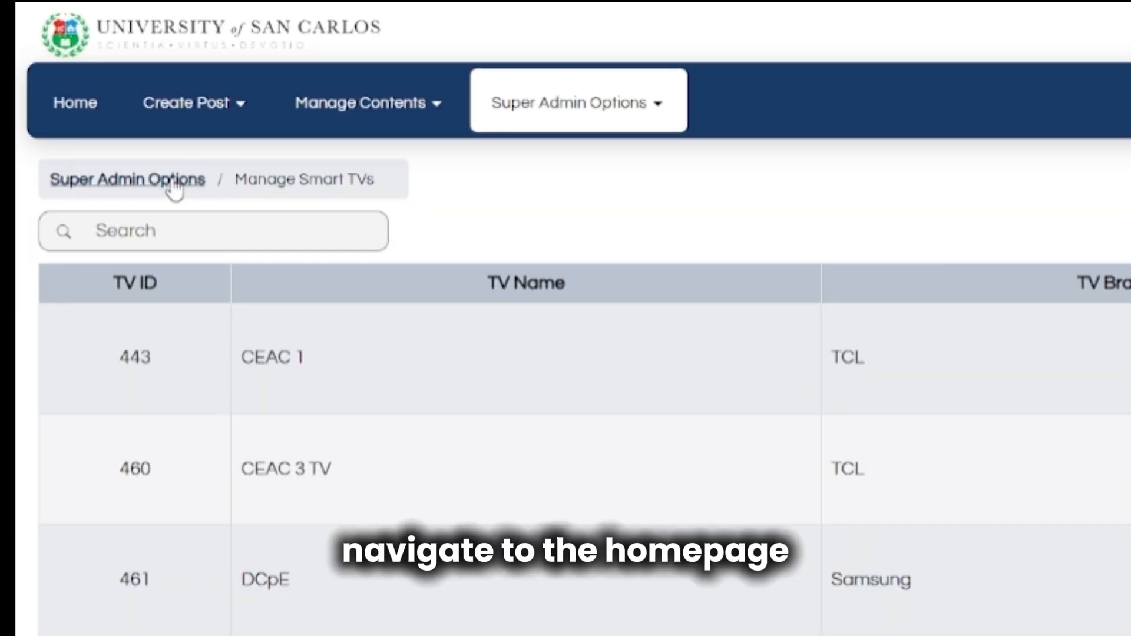
Check Manage Templates, then open CEAC 1's template editor from its content page.
{"action": "left_click", "coordinate": [98, 126]}
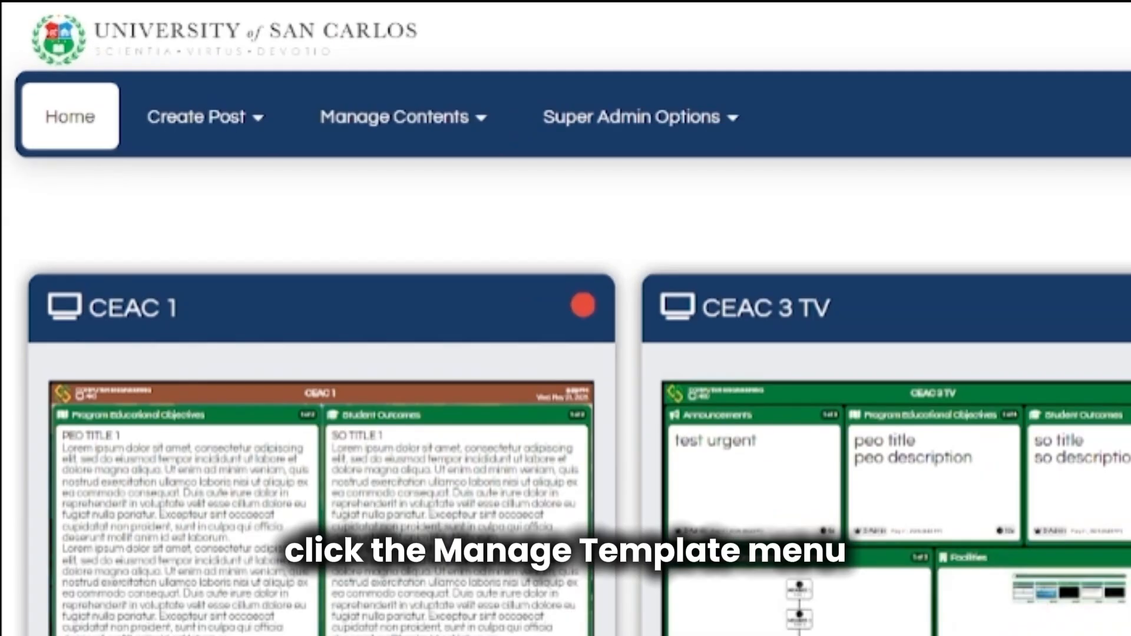
{"action": "left_click", "coordinate": [210, 33]}
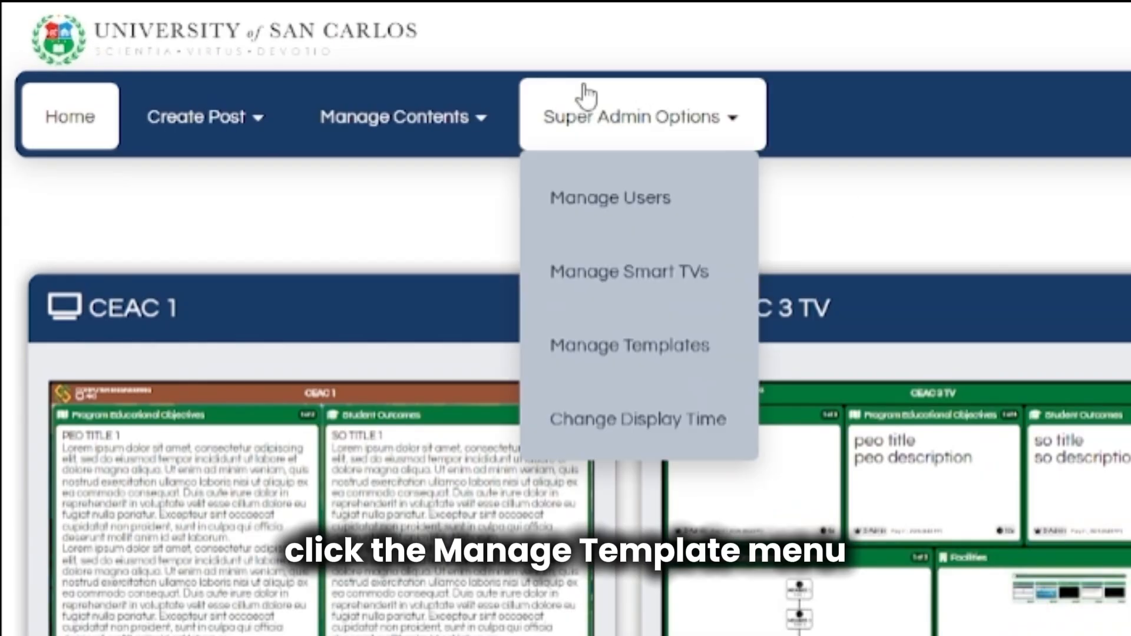
{"action": "left_click", "coordinate": [580, 94]}
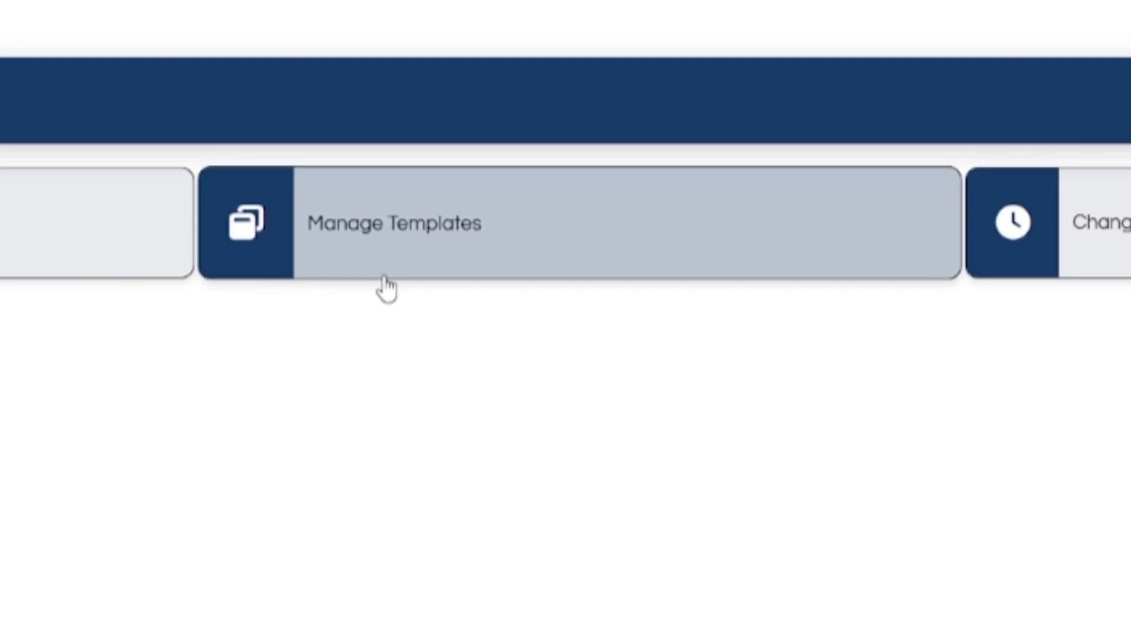
{"action": "left_click", "coordinate": [384, 276]}
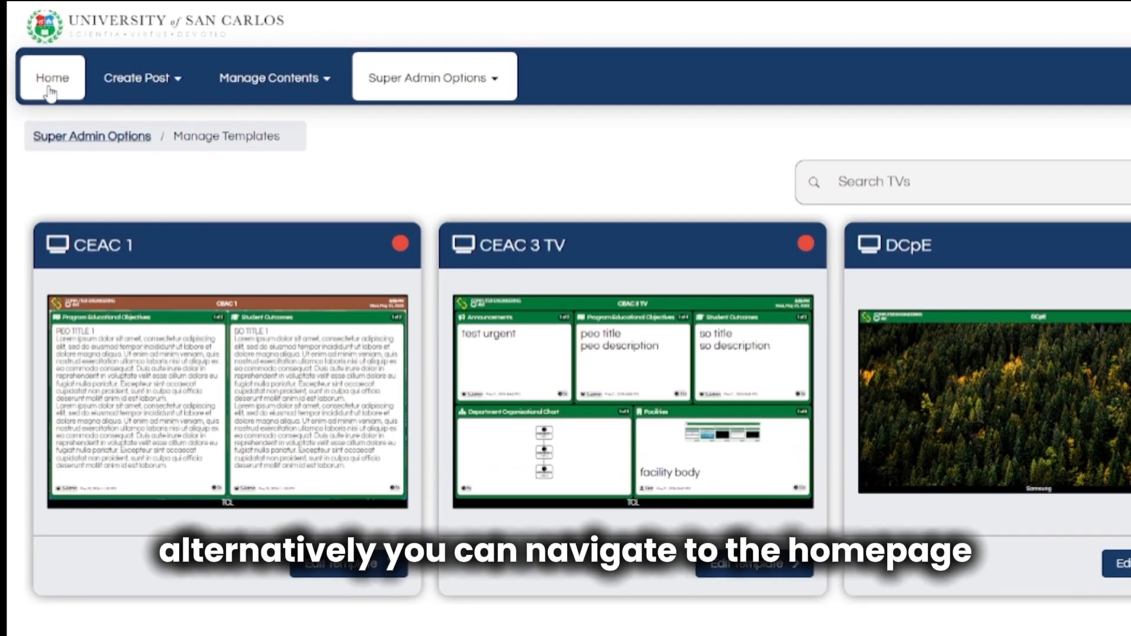
{"action": "left_click", "coordinate": [51, 82]}
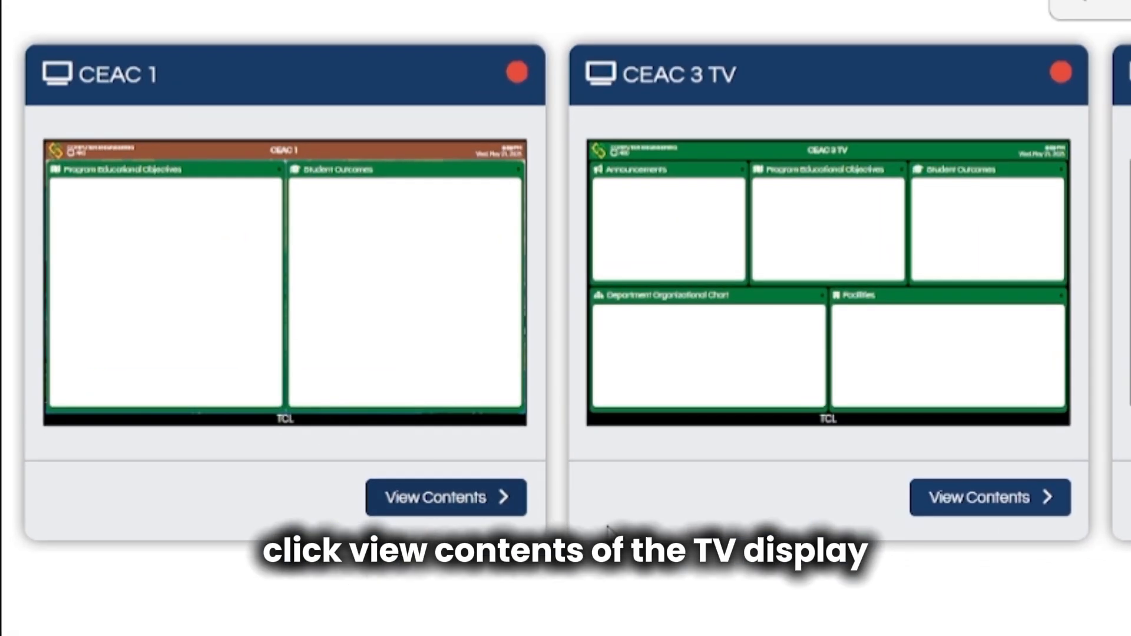
{"action": "left_click", "coordinate": [510, 511]}
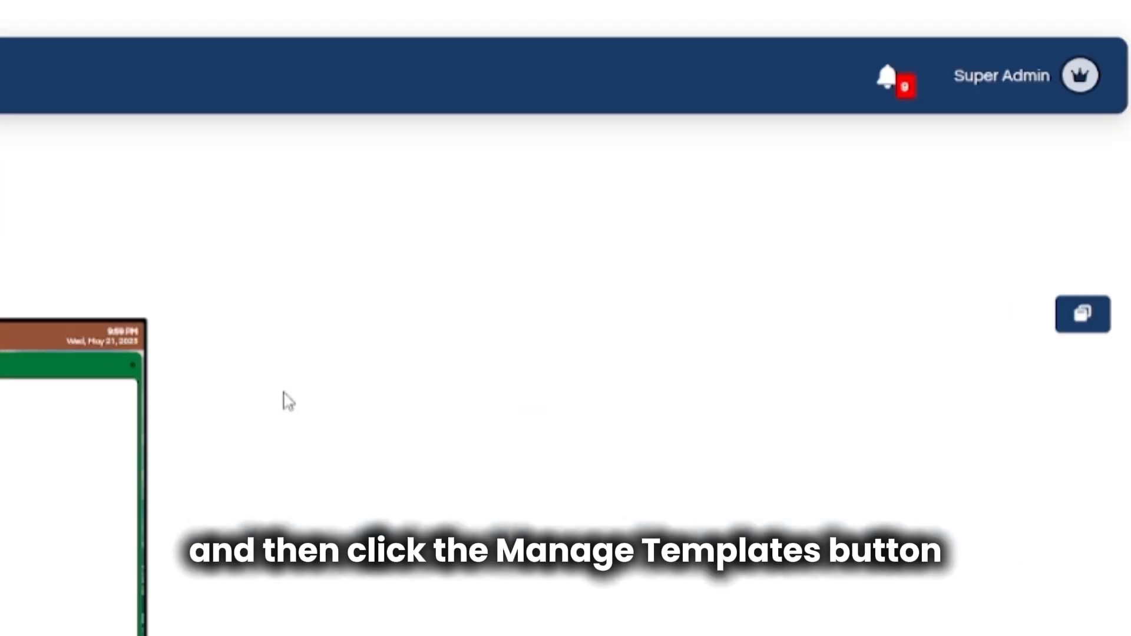
{"action": "left_click", "coordinate": [1097, 327]}
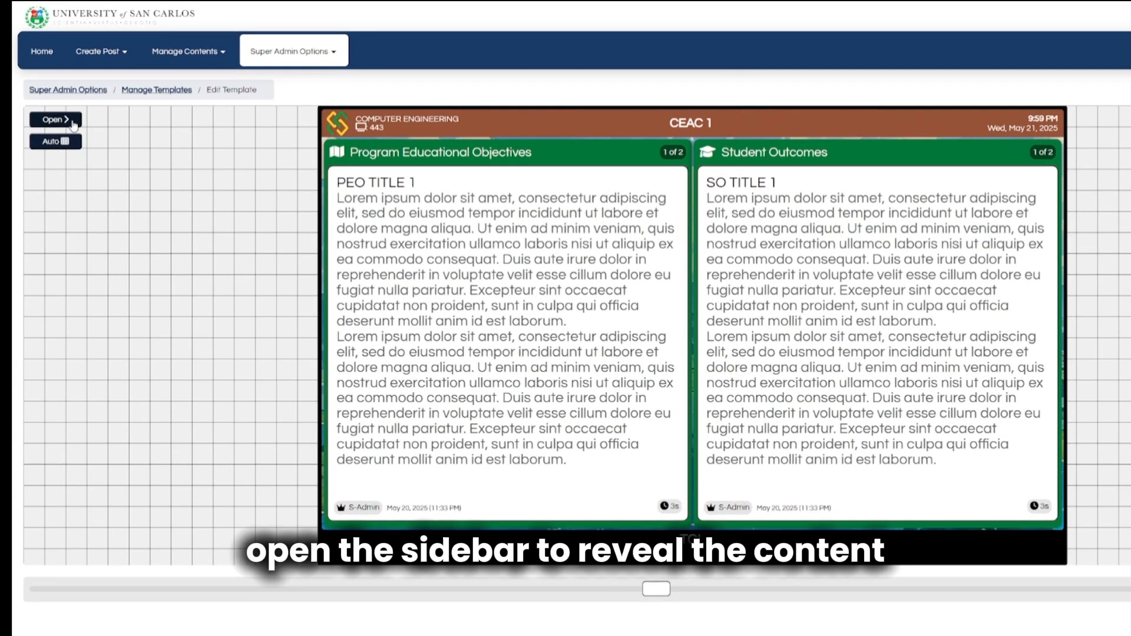
Add Program Educational Objectives and Student Outcomes containers to CEAC 1's template and save it.
{"action": "left_click", "coordinate": [71, 120]}
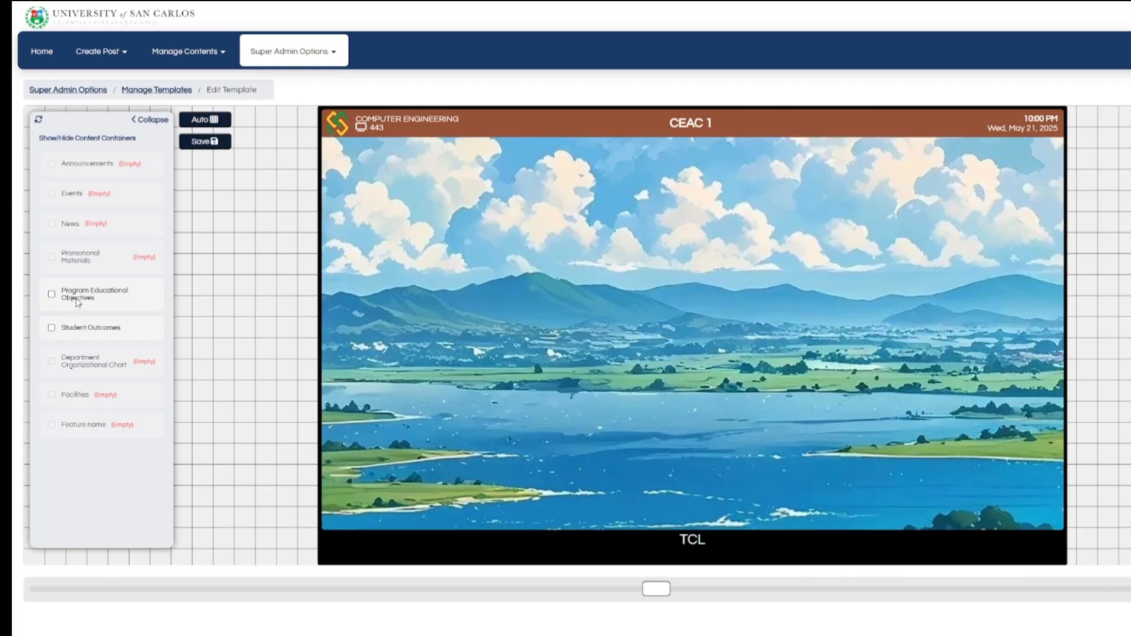
{"action": "left_click", "coordinate": [76, 299]}
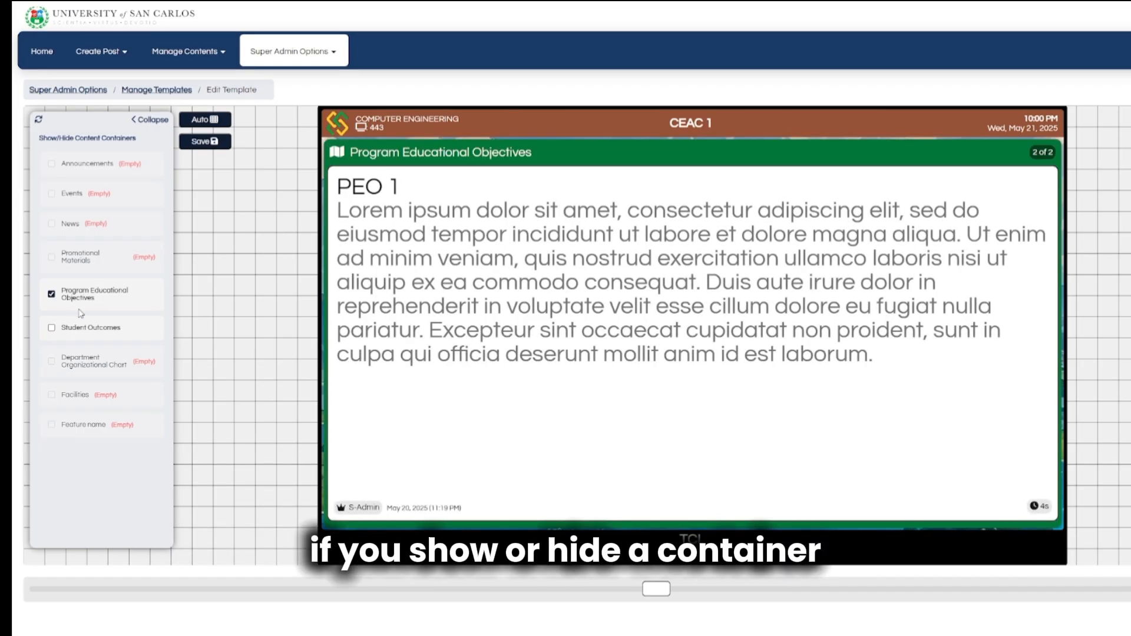
{"action": "left_click", "coordinate": [83, 329]}
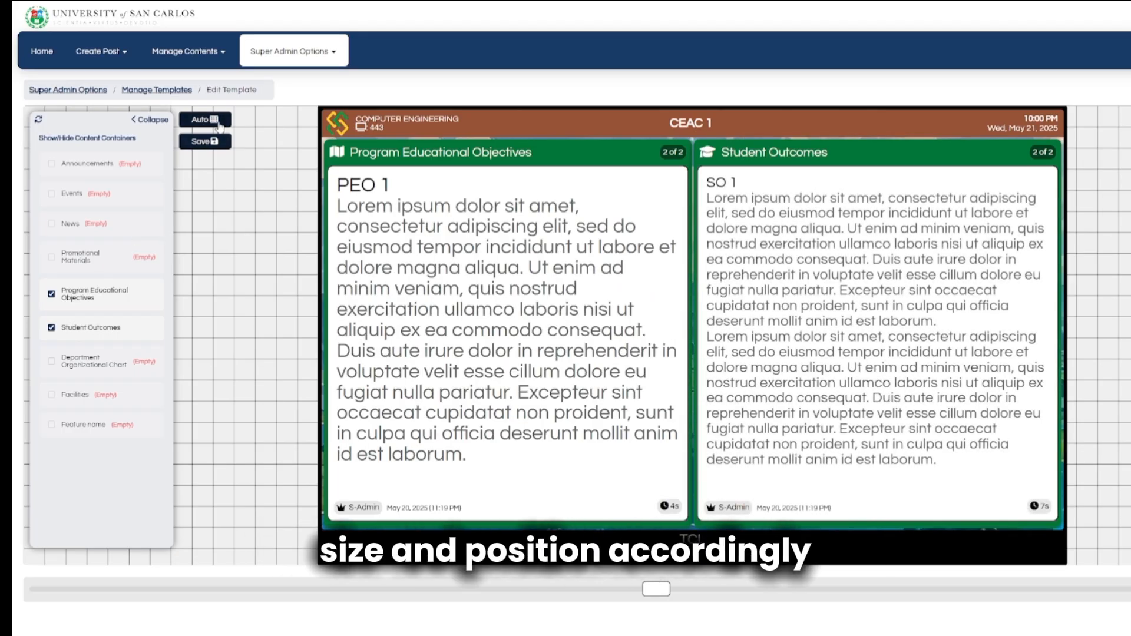
{"action": "left_click", "coordinate": [213, 142]}
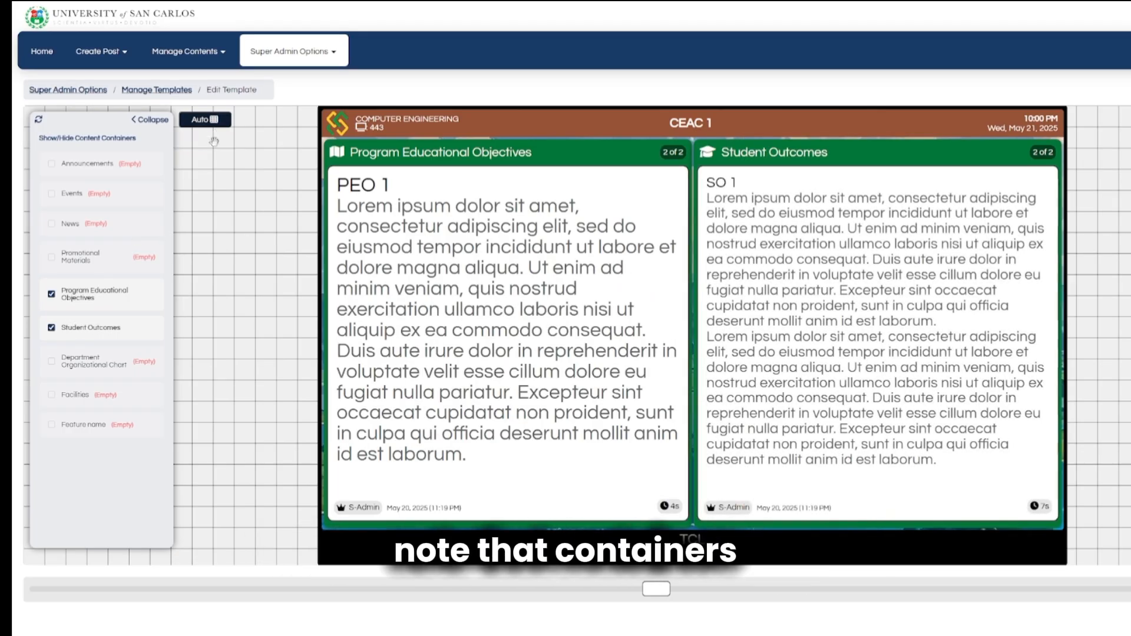
{"action": "left_click", "coordinate": [151, 120]}
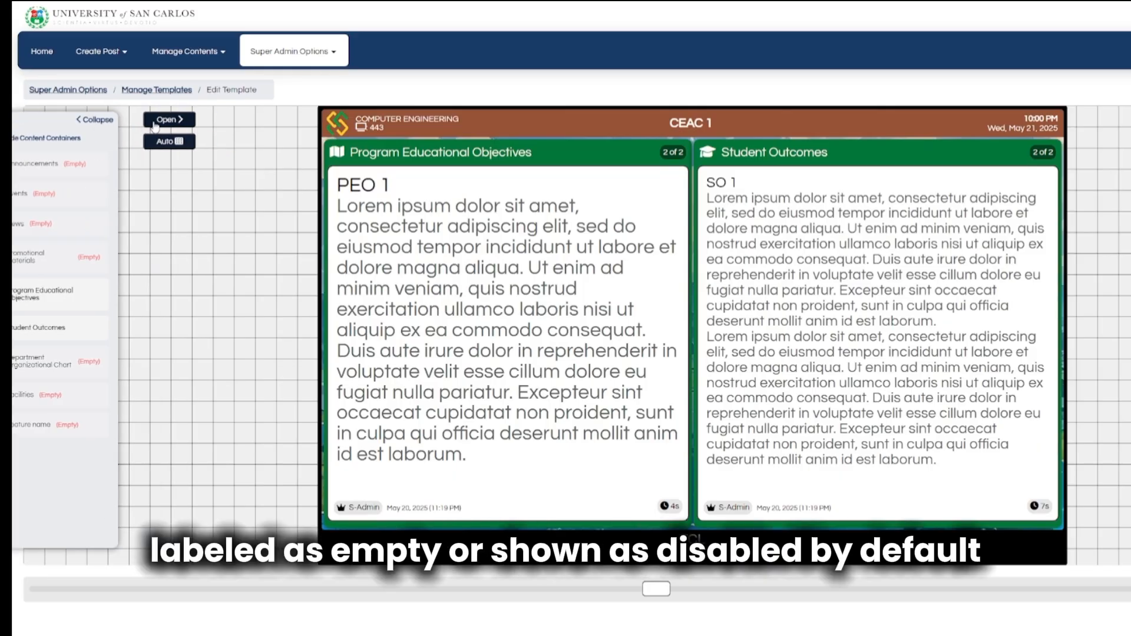
{"action": "left_click", "coordinate": [47, 58]}
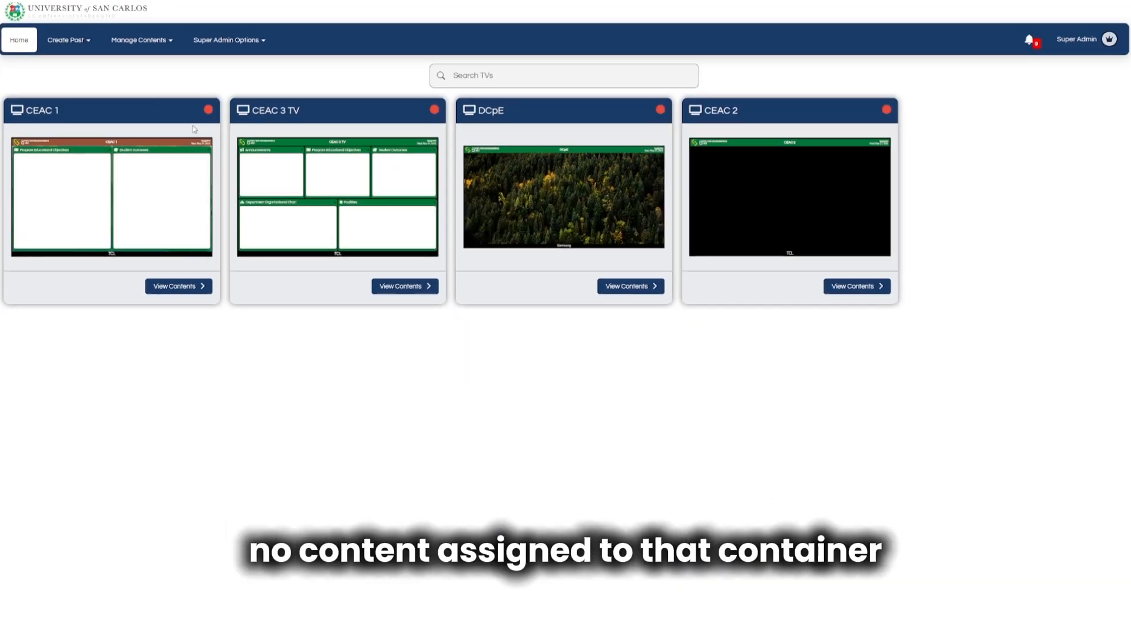
Open CEAC 3 TV's template editor with its content container list showing.
{"action": "left_click", "coordinate": [403, 290]}
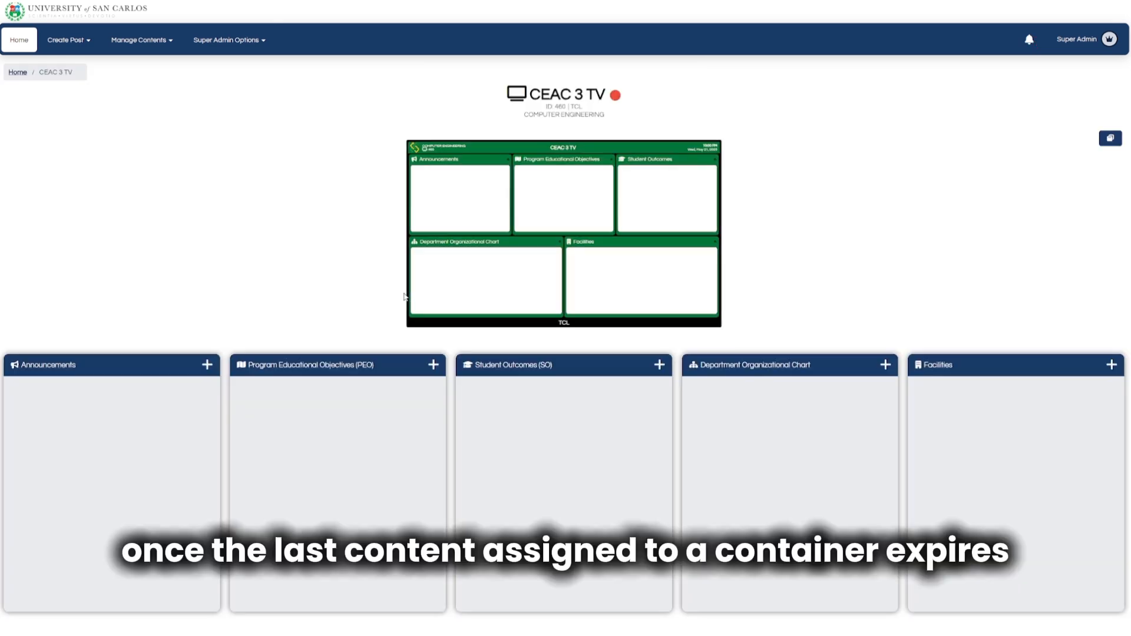
{"action": "left_click", "coordinate": [1110, 137]}
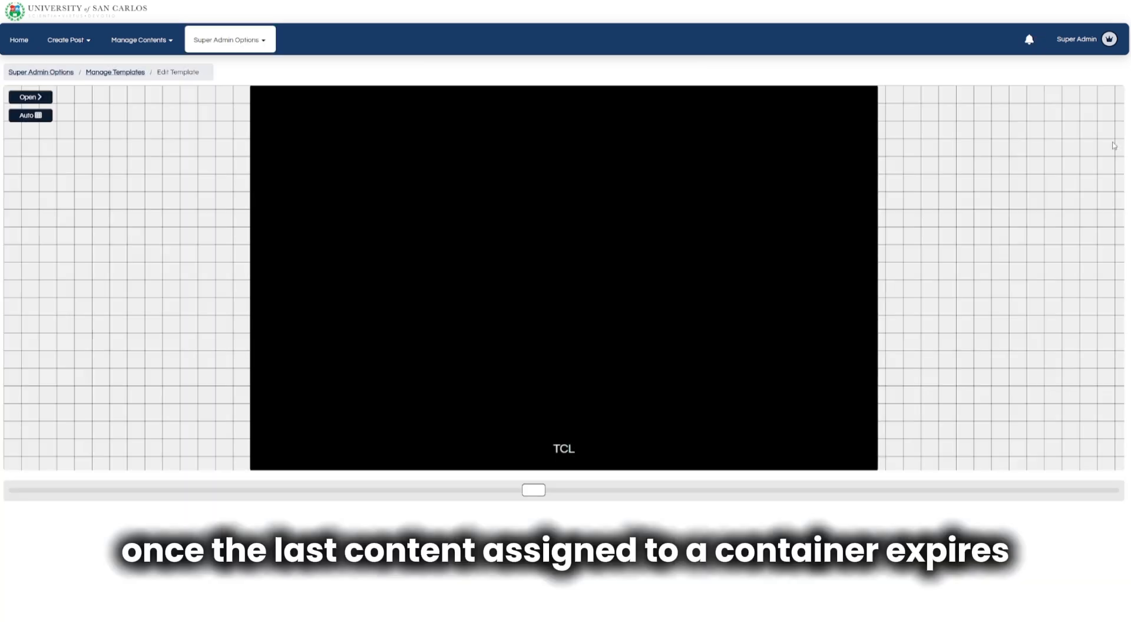
{"action": "left_click", "coordinate": [30, 96]}
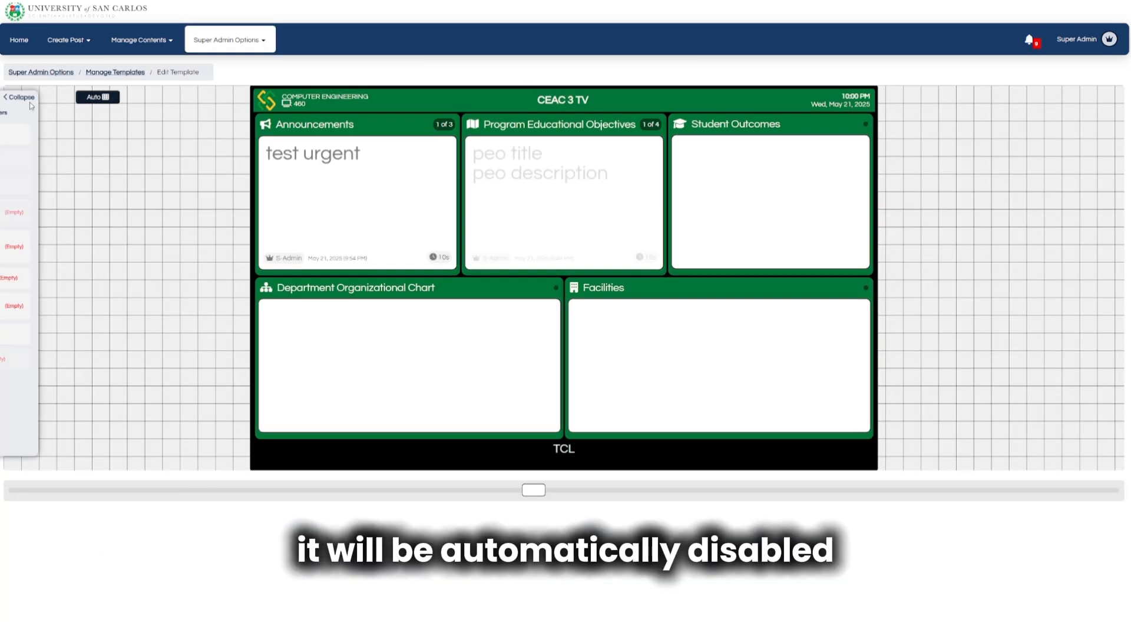
Untick Announcements, PEO, Student Outcomes, Organizational Chart and Facilities containers.
{"action": "left_click", "coordinate": [39, 134]}
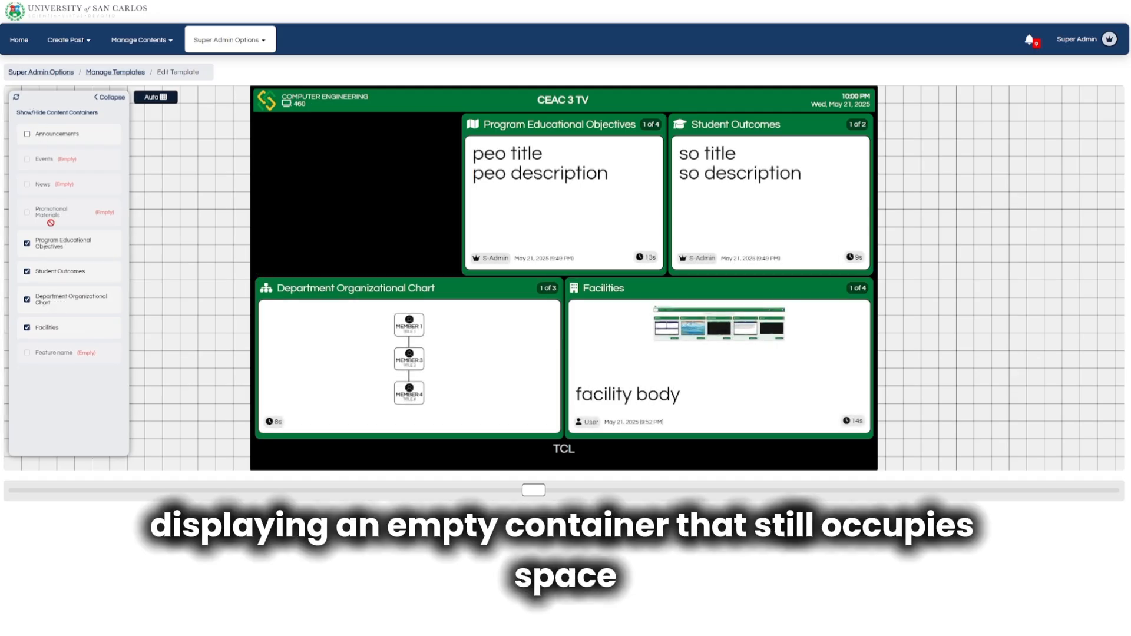
{"action": "left_click", "coordinate": [49, 250]}
{"action": "left_click", "coordinate": [53, 274]}
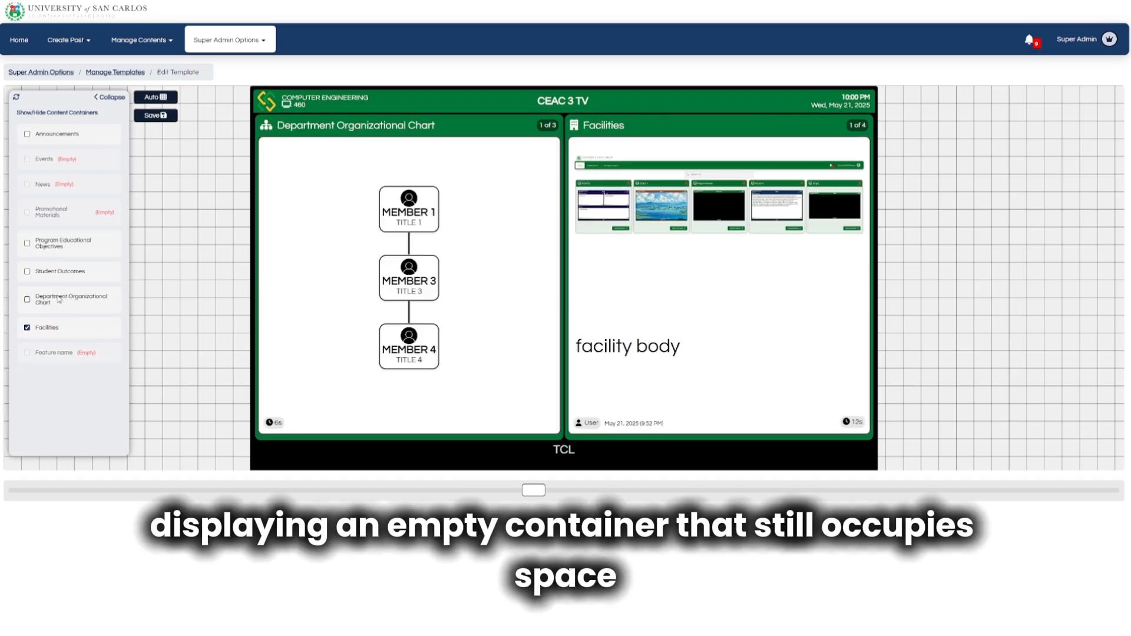
{"action": "left_click", "coordinate": [59, 298]}
{"action": "left_click", "coordinate": [61, 328]}
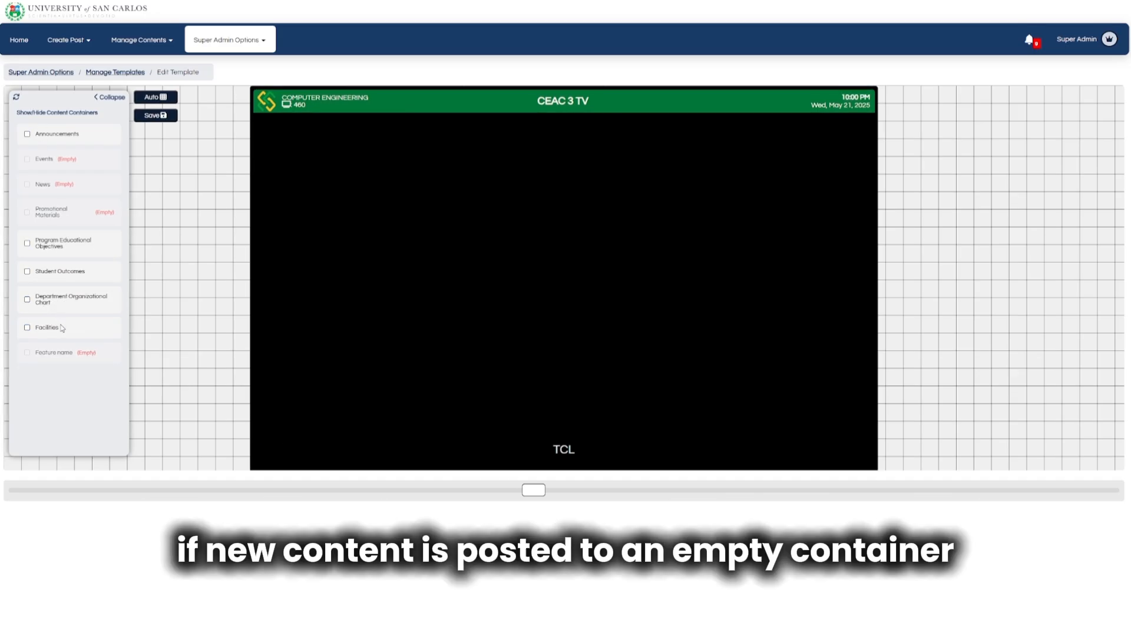
Tick all five containers back on, from Facilities up to Announcements.
{"action": "left_click", "coordinate": [62, 328]}
{"action": "left_click", "coordinate": [68, 299]}
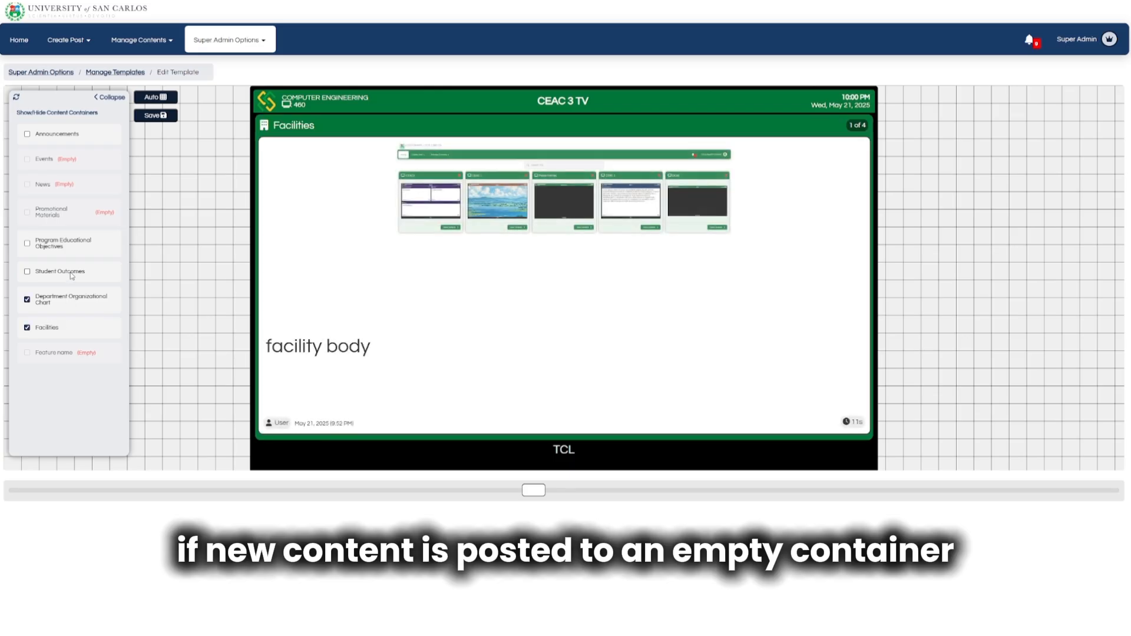
{"action": "left_click", "coordinate": [65, 271]}
{"action": "left_click", "coordinate": [69, 244]}
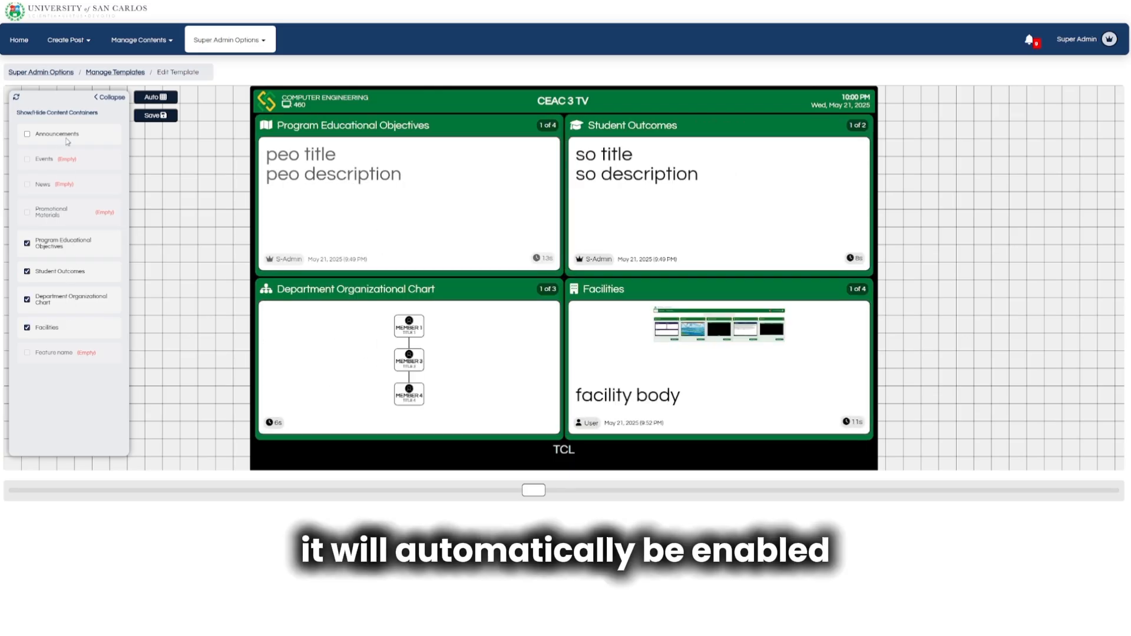
{"action": "left_click", "coordinate": [66, 139]}
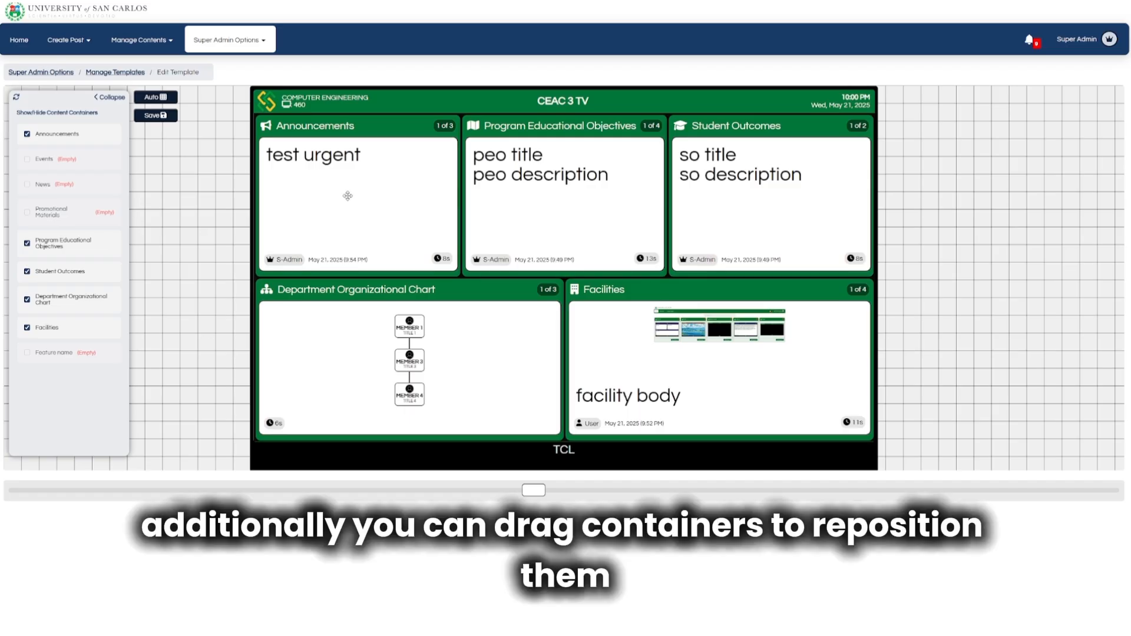
Manually drag Announcements, Facilities, Org Chart and PEO containers to new slots and resize PEO.
{"action": "mouse_move", "coordinate": [348, 196]}
{"action": "left_mouse_down"}
{"action": "mouse_move", "coordinate": [560, 217]}
{"action": "mouse_move", "coordinate": [714, 209]}
{"action": "mouse_move", "coordinate": [327, 205]}
{"action": "left_mouse_up"}
{"action": "left_click_drag", "start_coordinate": [637, 384], "coordinate": [712, 229]}
{"action": "left_click_drag", "start_coordinate": [551, 372], "coordinate": [862, 375]}
{"action": "left_click_drag", "start_coordinate": [543, 248], "coordinate": [370, 408]}
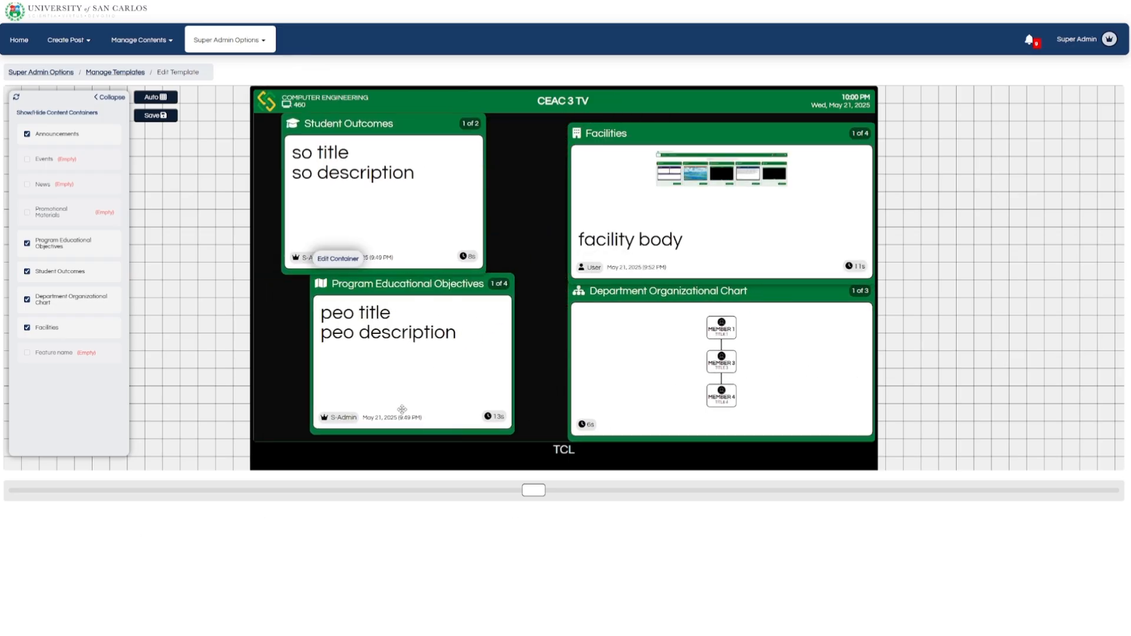
{"action": "left_click_drag", "start_coordinate": [513, 432], "coordinate": [548, 425]}
{"action": "mouse_move", "coordinate": [550, 358]}
{"action": "left_mouse_down"}
{"action": "mouse_move", "coordinate": [404, 357]}
{"action": "mouse_move", "coordinate": [550, 358]}
{"action": "left_mouse_up"}
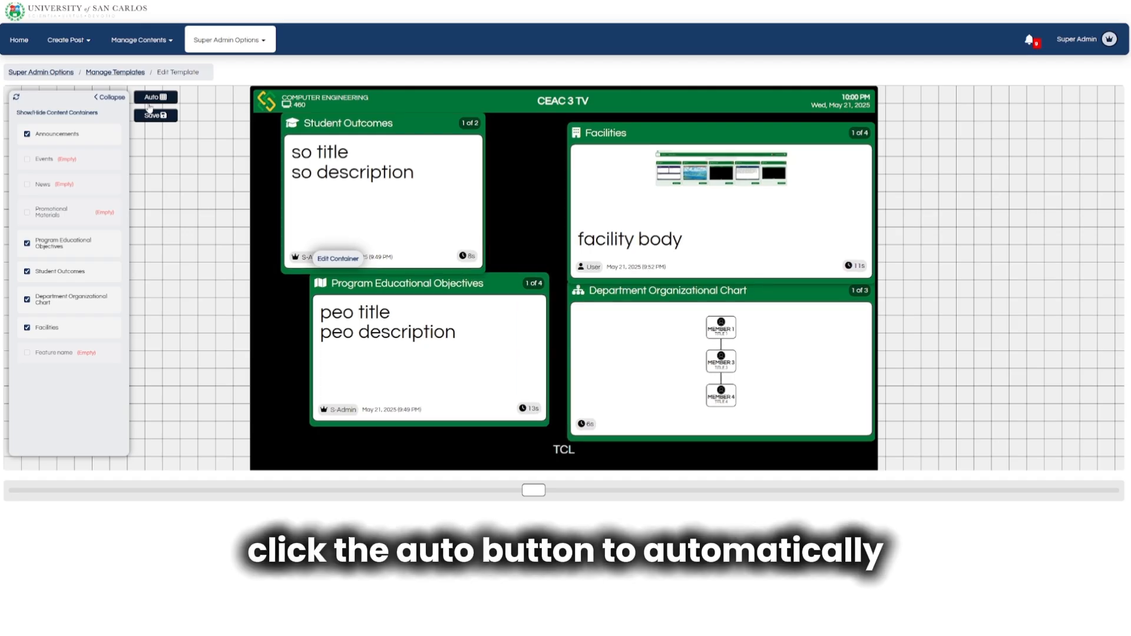
Auto-arrange the containers into a grid, save the layout, and collapse the container list.
{"action": "left_click", "coordinate": [150, 97]}
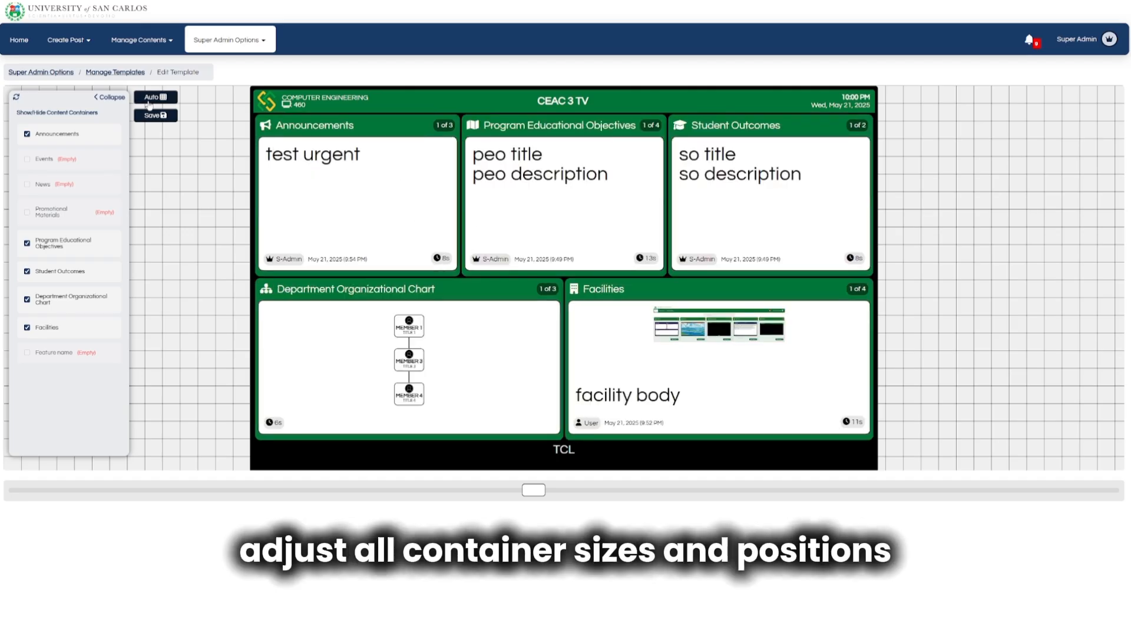
{"action": "left_click", "coordinate": [156, 118]}
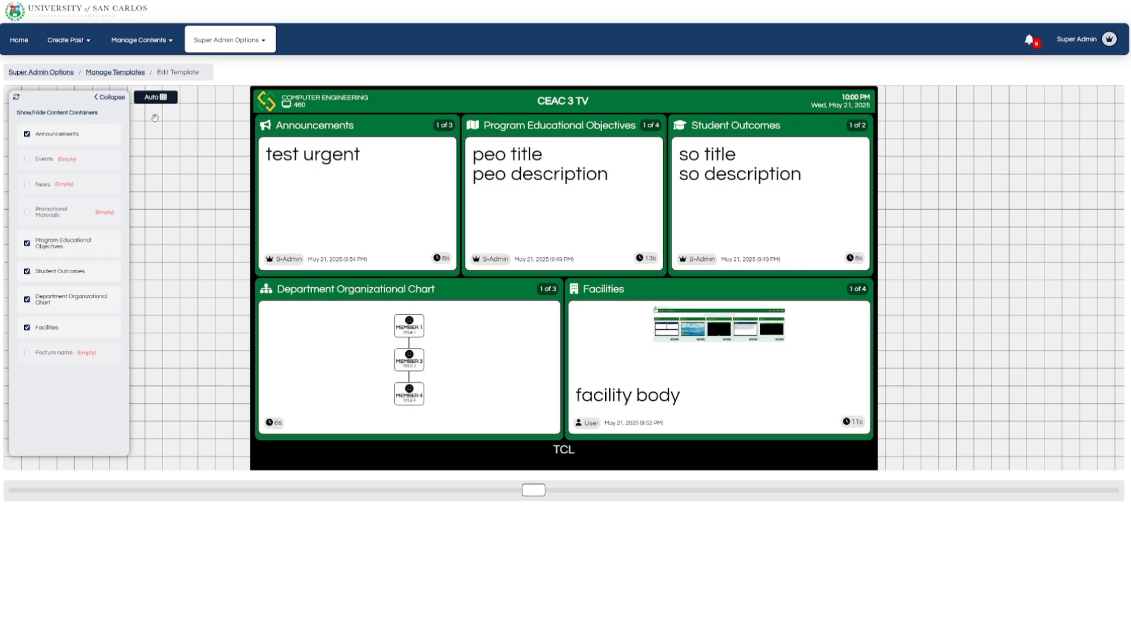
{"action": "left_click", "coordinate": [111, 99]}
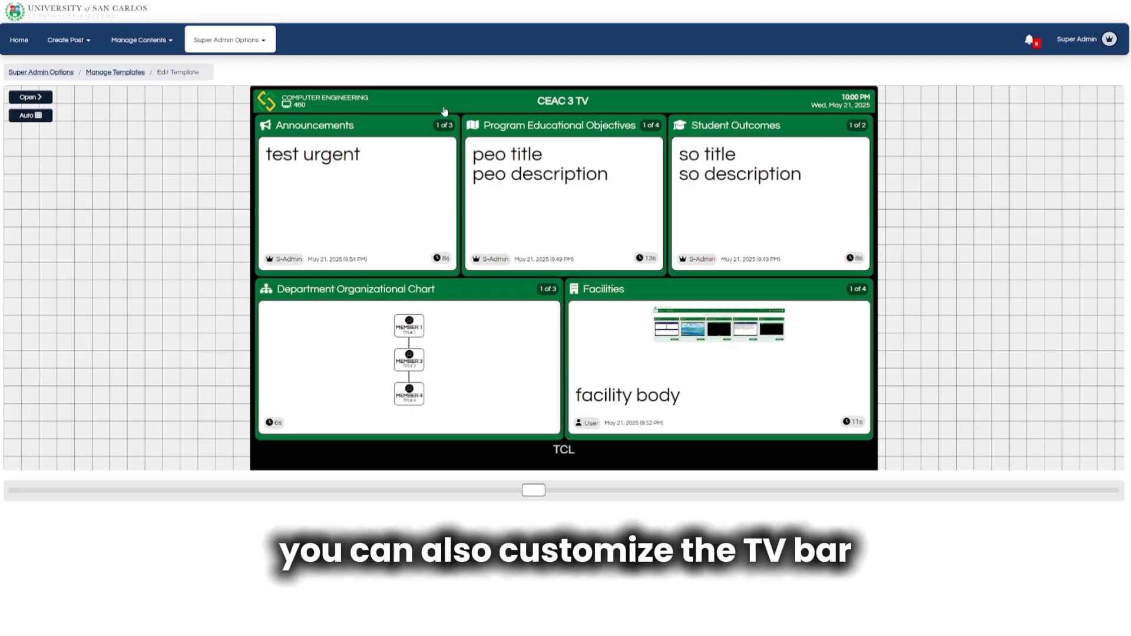
Move the TV bar to the bottom, then back to the top.
{"action": "mouse_move", "coordinate": [444, 111]}
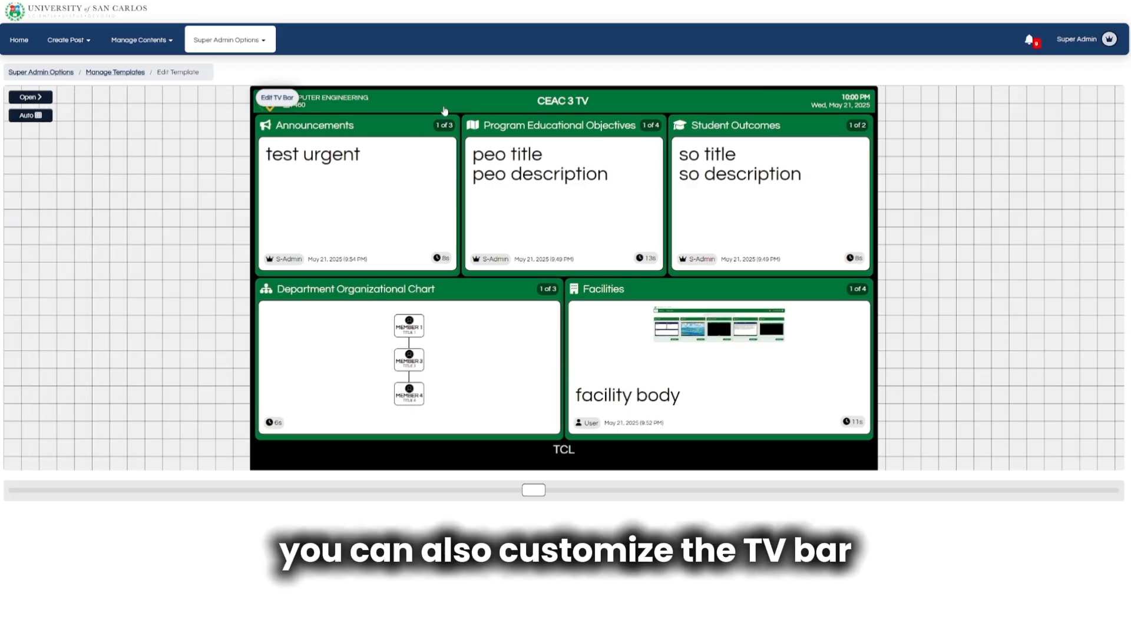
{"action": "left_click", "coordinate": [274, 99]}
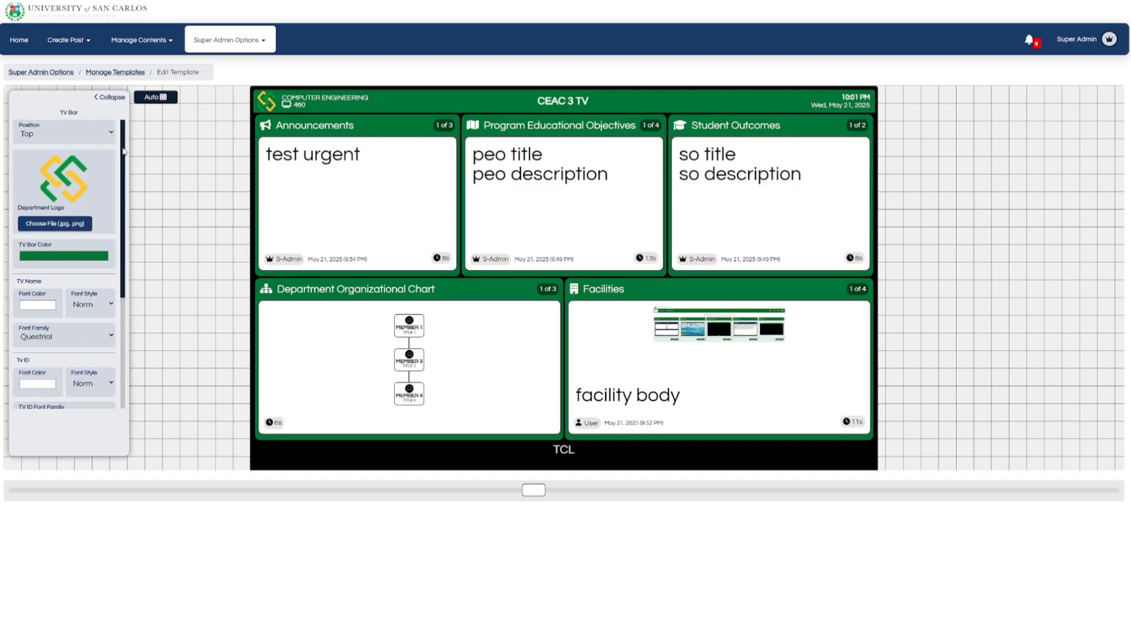
{"action": "left_click", "coordinate": [101, 137]}
{"action": "left_click", "coordinate": [98, 165]}
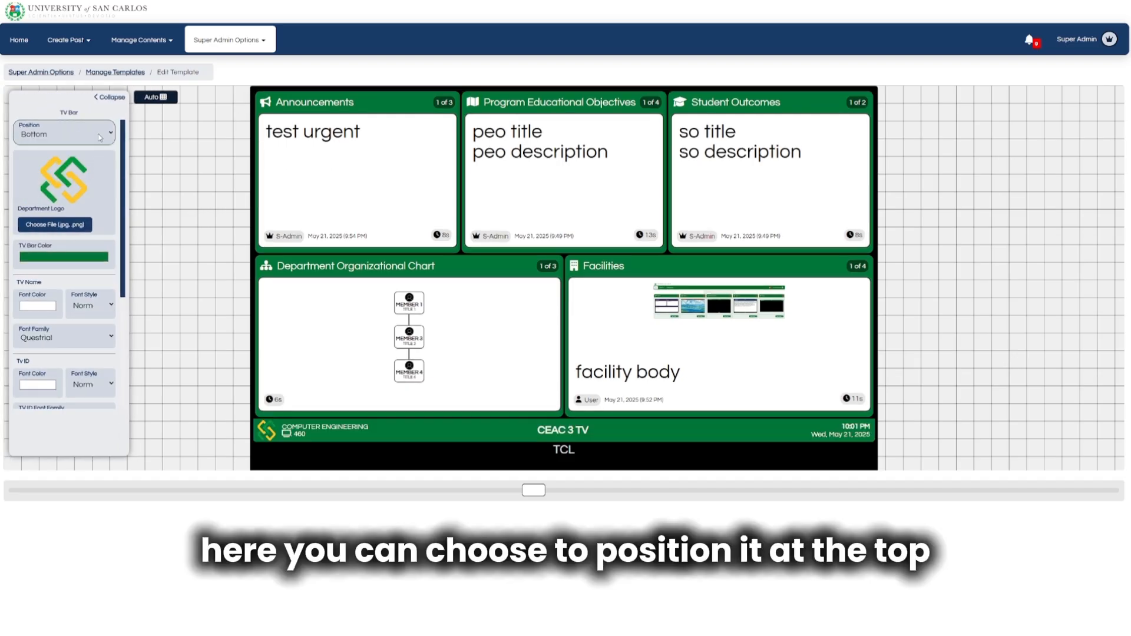
{"action": "left_click", "coordinate": [99, 135]}
{"action": "left_click", "coordinate": [100, 154]}
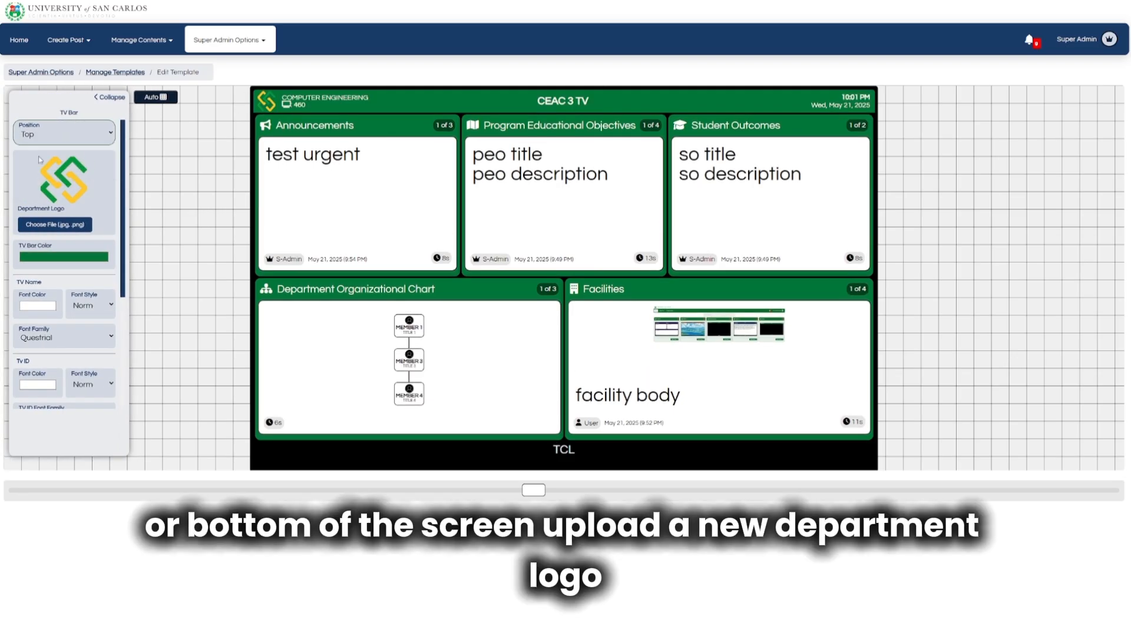
Try black and red for the TV bar colour, then eyedrop the header green back.
{"action": "left_click", "coordinate": [67, 268]}
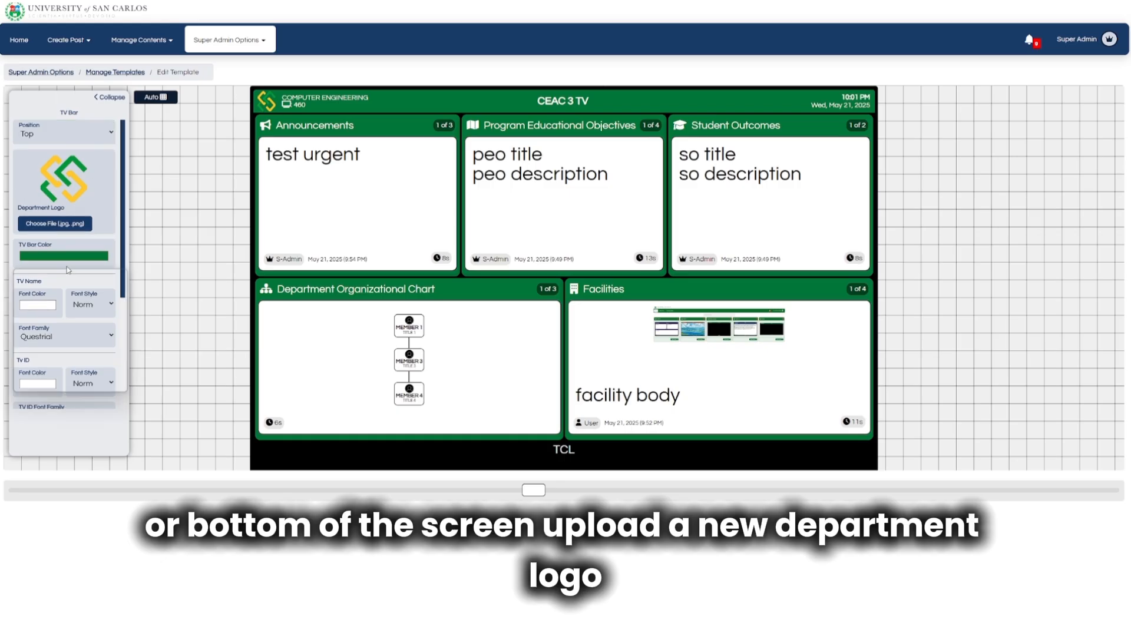
{"action": "left_click_drag", "start_coordinate": [121, 305], "coordinate": [14, 336]}
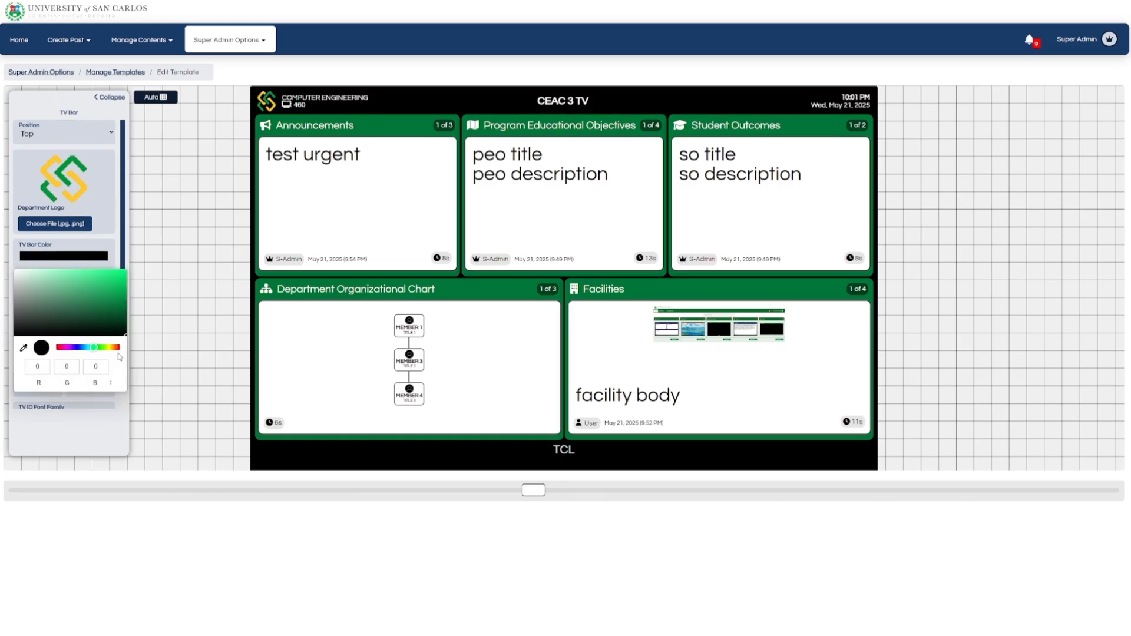
{"action": "left_click_drag", "start_coordinate": [94, 347], "coordinate": [130, 269]}
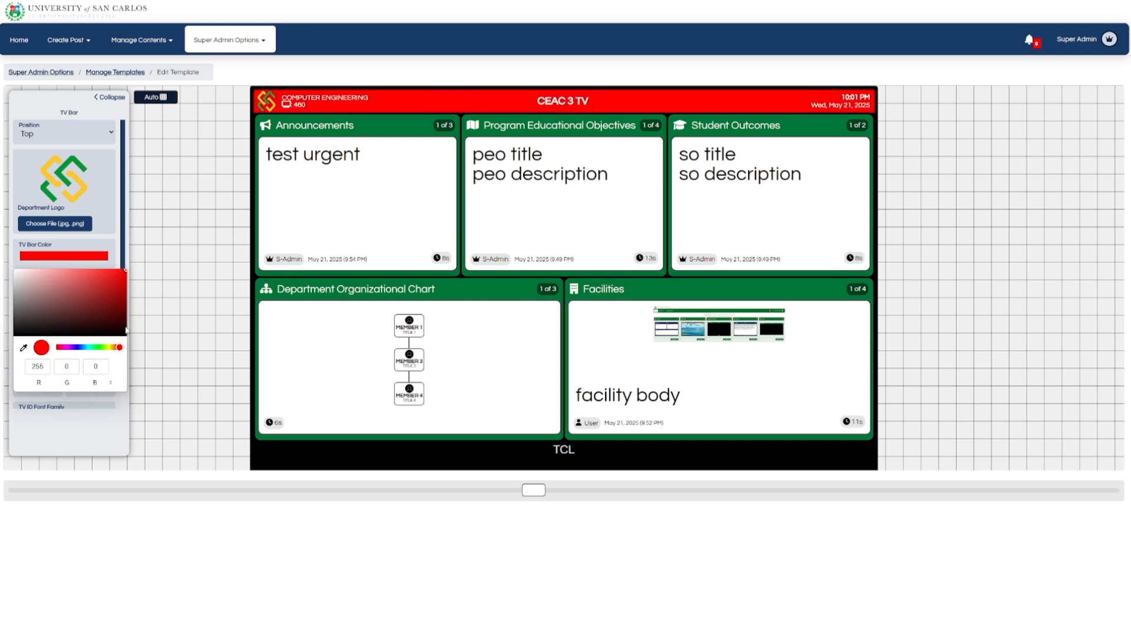
{"action": "left_click", "coordinate": [24, 349]}
{"action": "left_click", "coordinate": [442, 289]}
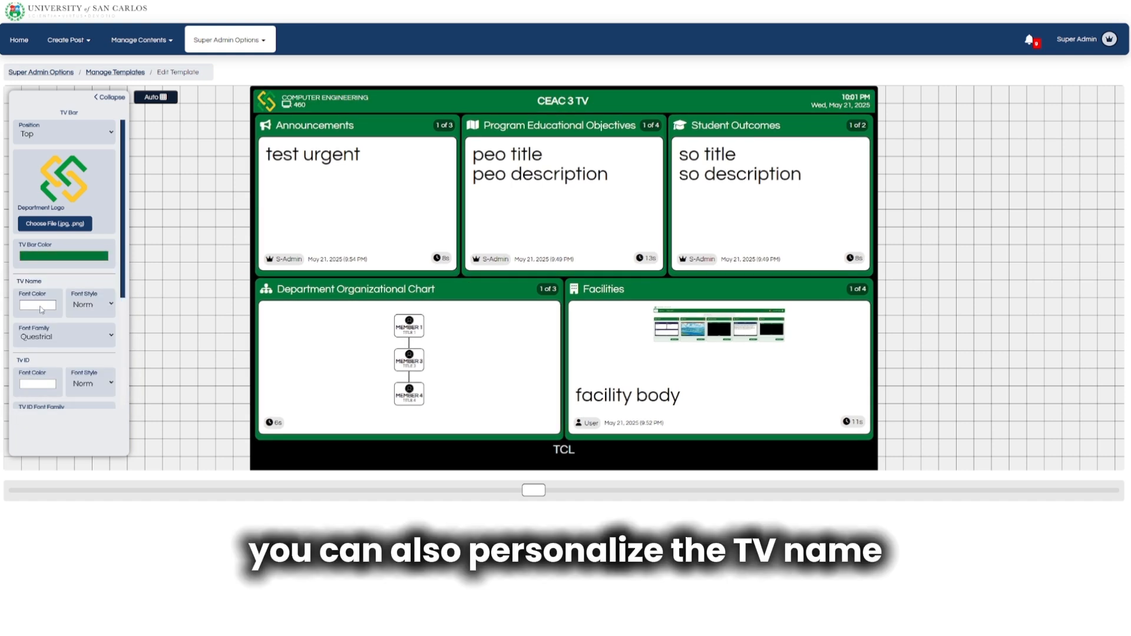
Browse the TV Name and TV ID font colour, style and family options.
{"action": "left_click", "coordinate": [38, 305]}
{"action": "left_click", "coordinate": [38, 305]}
{"action": "left_click", "coordinate": [55, 336]}
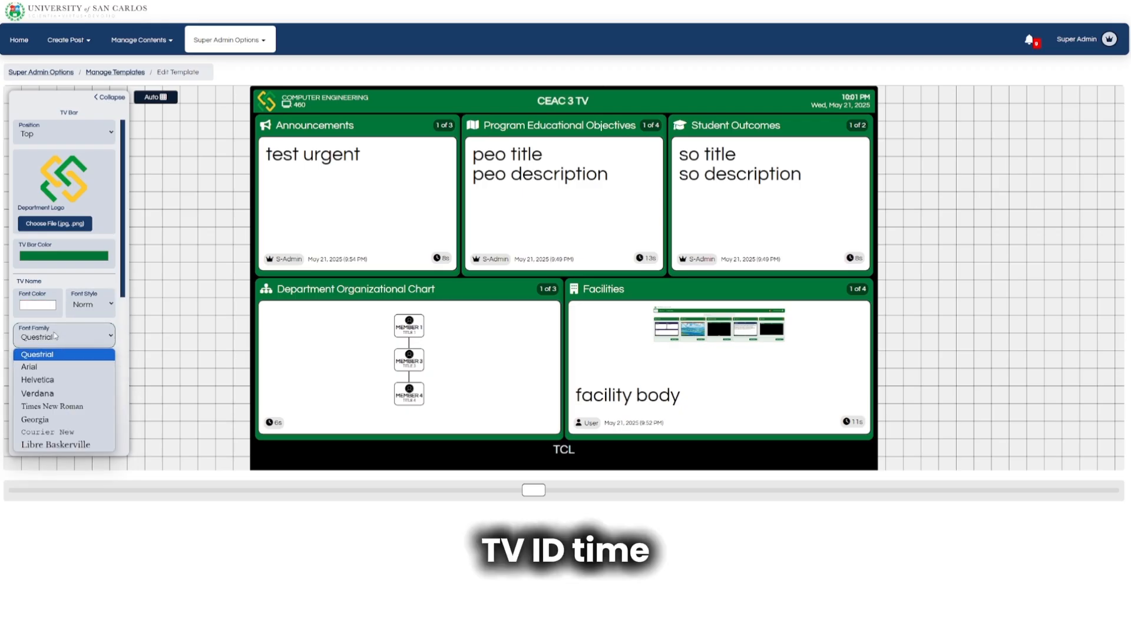
{"action": "left_click", "coordinate": [55, 336]}
{"action": "left_click", "coordinate": [38, 384]}
{"action": "left_click", "coordinate": [88, 384]}
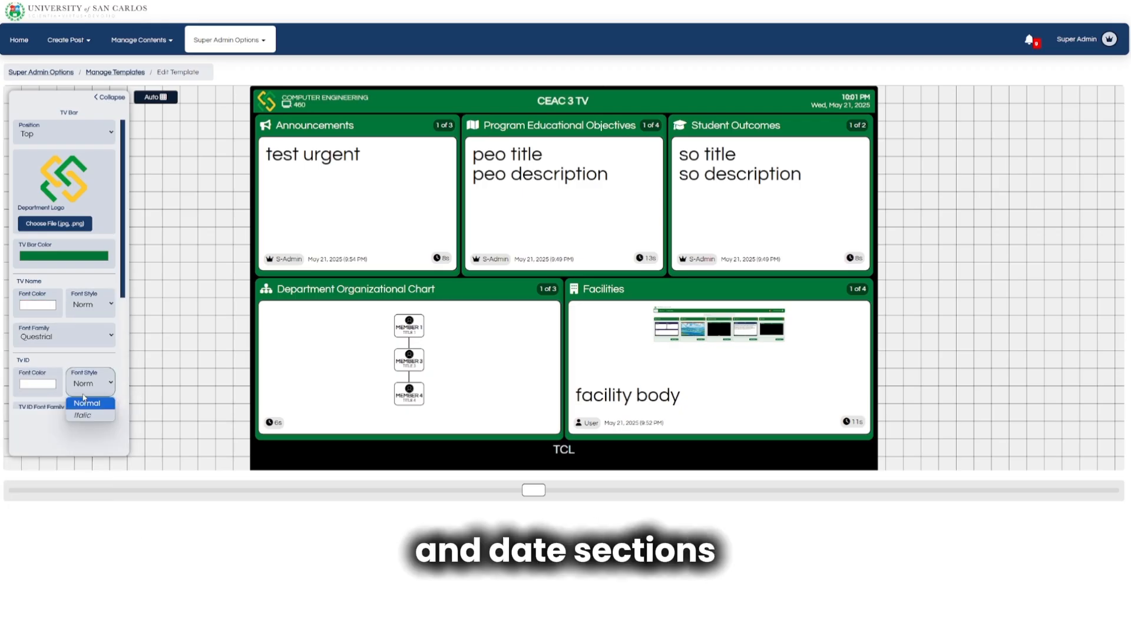
{"action": "left_click", "coordinate": [59, 405]}
{"action": "left_click", "coordinate": [59, 406]}
Try red and black for the time font, set it to white, and browse its style and family.
{"action": "scroll", "coordinate": [59, 389], "scroll_direction": "down", "scroll_amount": 3}
{"action": "left_click", "coordinate": [37, 283]}
{"action": "left_click_drag", "start_coordinate": [102, 308], "coordinate": [11, 293]}
{"action": "left_click", "coordinate": [88, 285]}
{"action": "left_click", "coordinate": [89, 288]}
{"action": "left_click", "coordinate": [71, 313]}
{"action": "left_click", "coordinate": [65, 314]}
{"action": "left_click", "coordinate": [38, 362]}
Set the date font colour back to white, browse its font families, and collapse the settings.
{"action": "left_click", "coordinate": [24, 379]}
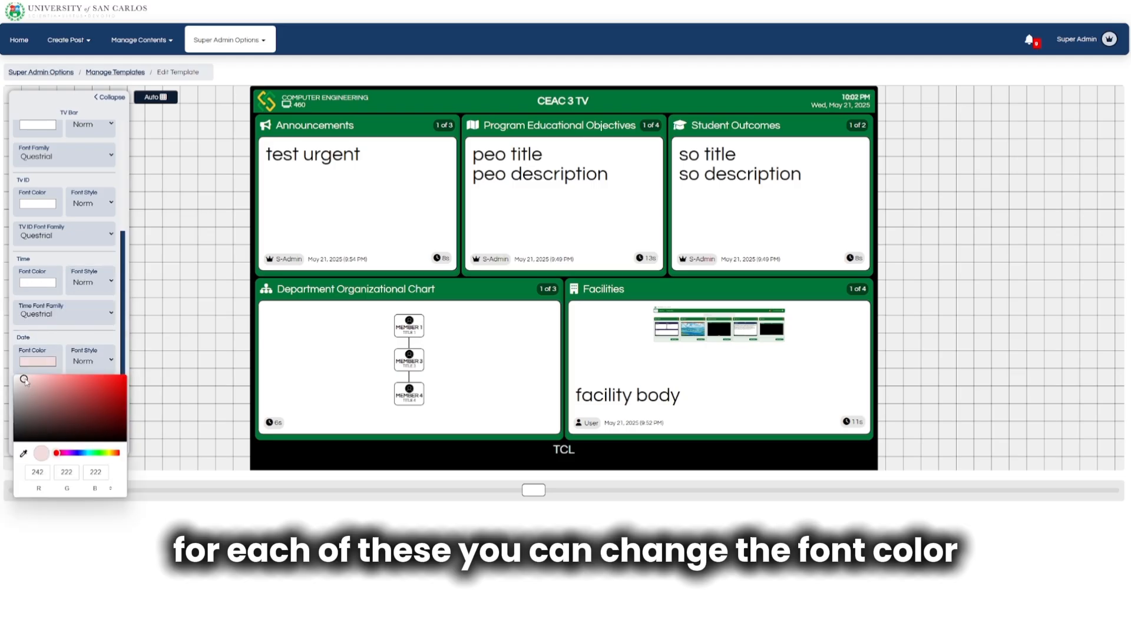
{"action": "mouse_move", "coordinate": [25, 379]}
{"action": "left_mouse_down"}
{"action": "mouse_move", "coordinate": [12, 444]}
{"action": "mouse_move", "coordinate": [12, 371]}
{"action": "left_mouse_up"}
{"action": "left_click", "coordinate": [69, 347]}
{"action": "left_click", "coordinate": [46, 389]}
{"action": "left_click", "coordinate": [46, 389]}
{"action": "scroll", "coordinate": [70, 337], "scroll_direction": "up", "scroll_amount": 1}
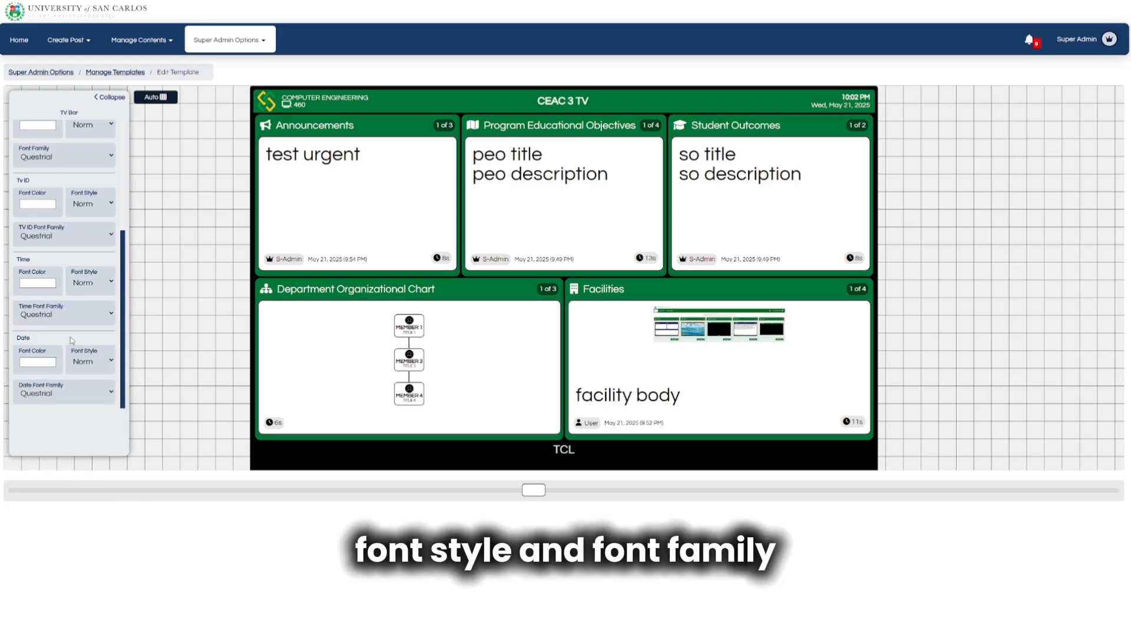
{"action": "left_click", "coordinate": [112, 98]}
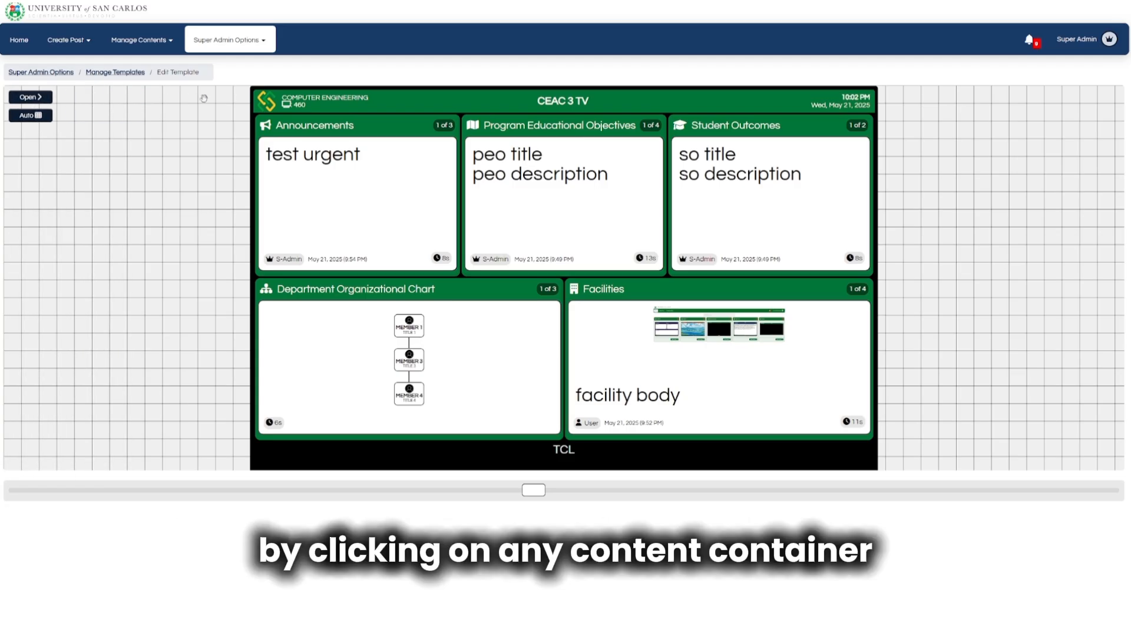
{"action": "mouse_move", "coordinate": [384, 128]}
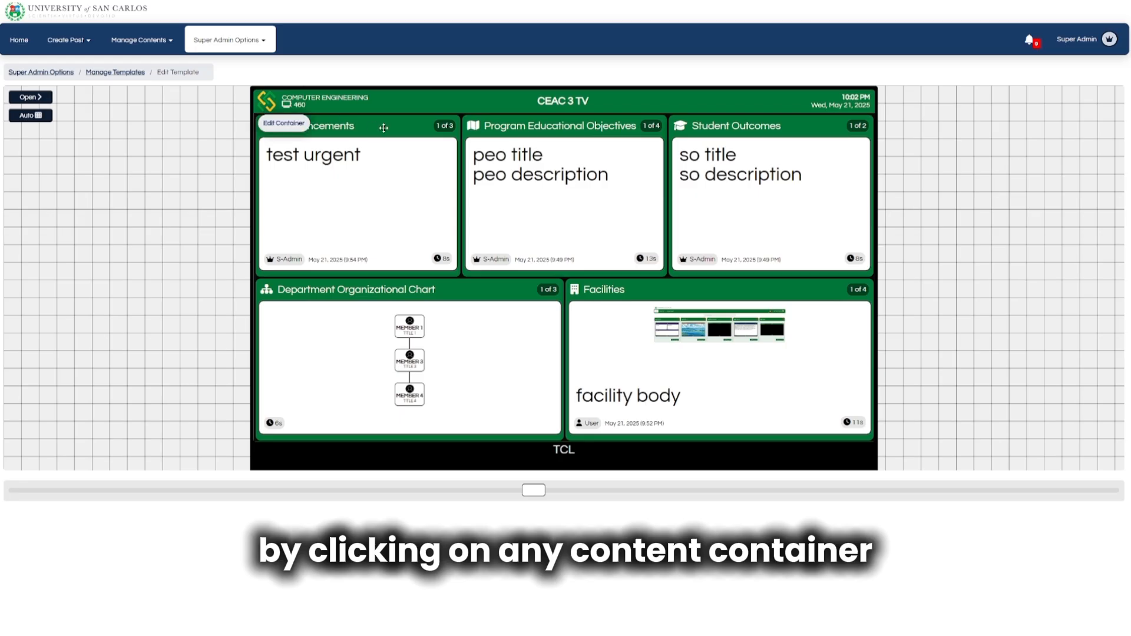
{"action": "left_click", "coordinate": [292, 125]}
{"action": "left_click", "coordinate": [101, 153]}
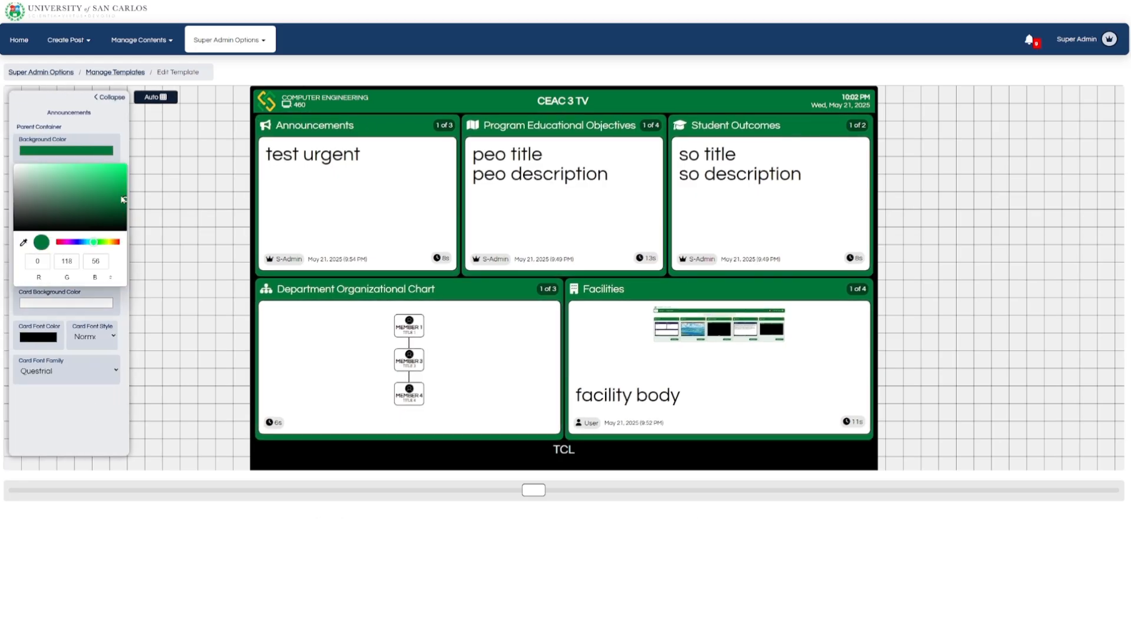
{"action": "left_click_drag", "start_coordinate": [113, 203], "coordinate": [182, 156]}
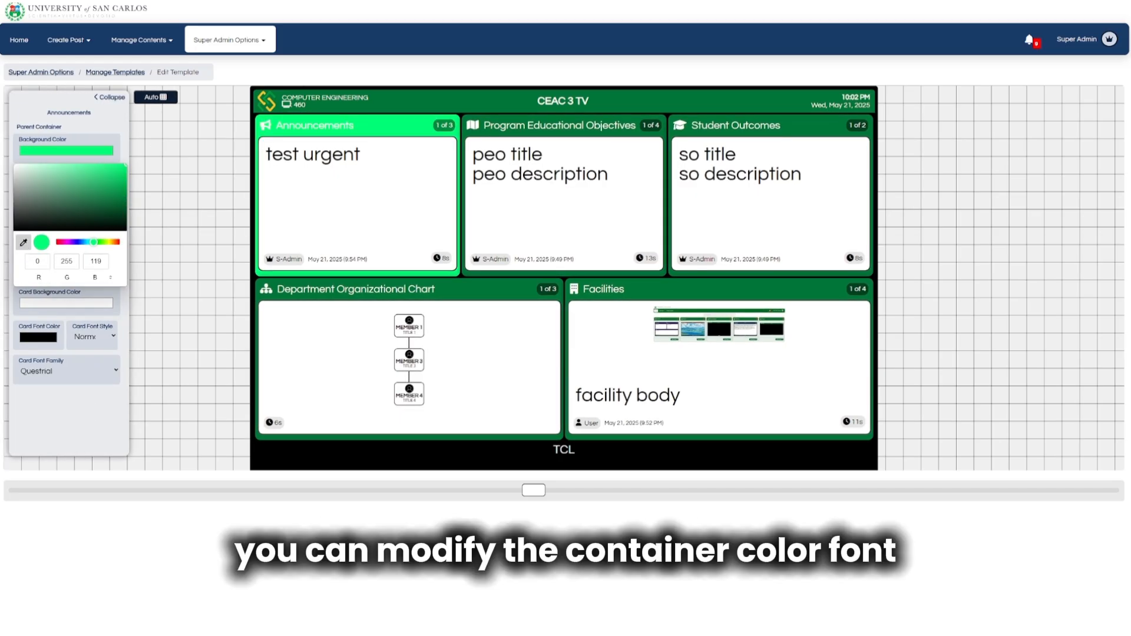
{"action": "left_click", "coordinate": [505, 131]}
{"action": "left_click", "coordinate": [105, 123]}
{"action": "left_click", "coordinate": [46, 188]}
{"action": "left_click_drag", "start_coordinate": [112, 207], "coordinate": [3, 152]}
{"action": "left_click", "coordinate": [92, 187]}
{"action": "left_click", "coordinate": [62, 219]}
{"action": "left_click", "coordinate": [59, 221]}
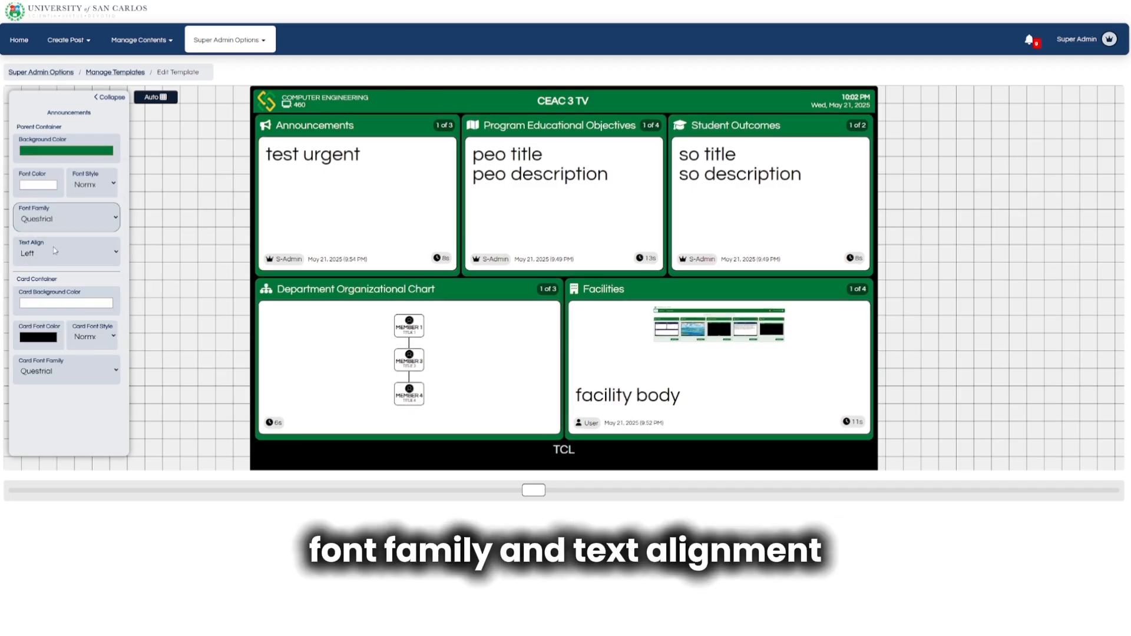
{"action": "left_click", "coordinate": [54, 250]}
{"action": "left_click", "coordinate": [53, 287]}
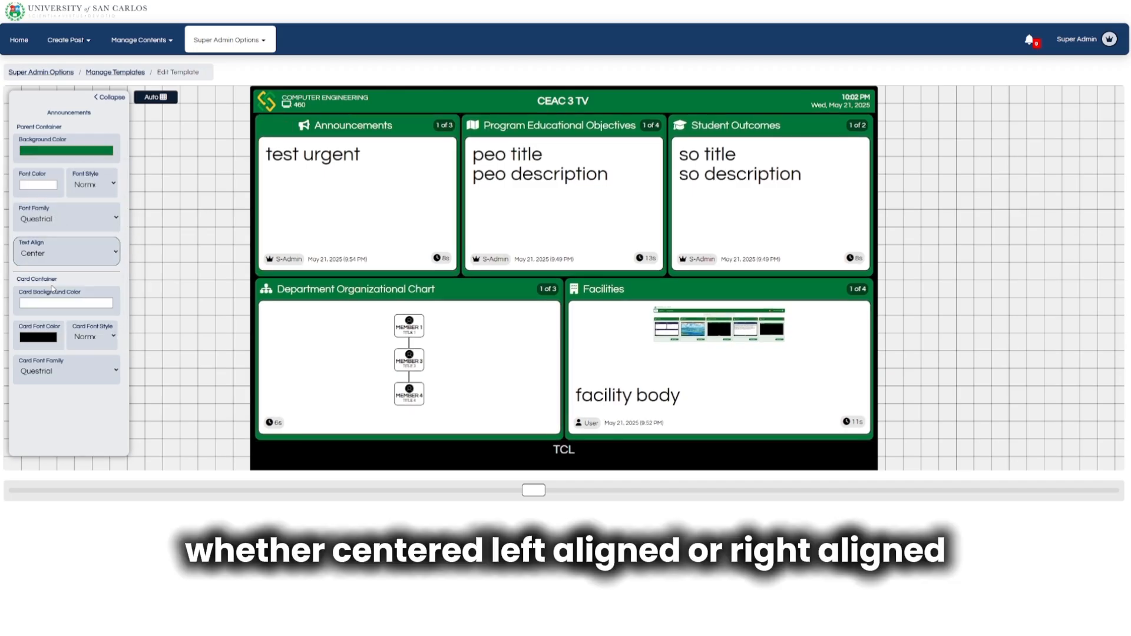
{"action": "left_click", "coordinate": [56, 256]}
{"action": "left_click", "coordinate": [59, 292]}
{"action": "left_click", "coordinate": [65, 265]}
{"action": "left_click", "coordinate": [66, 279]}
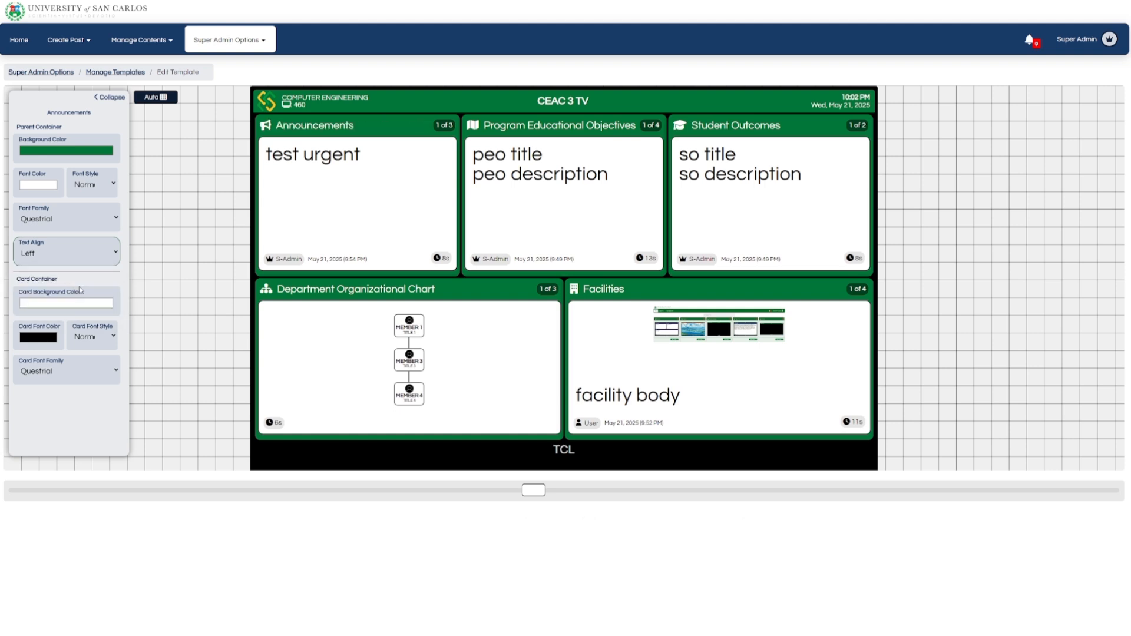
{"action": "left_click", "coordinate": [79, 302]}
{"action": "left_click_drag", "start_coordinate": [89, 333], "coordinate": [13, 315]}
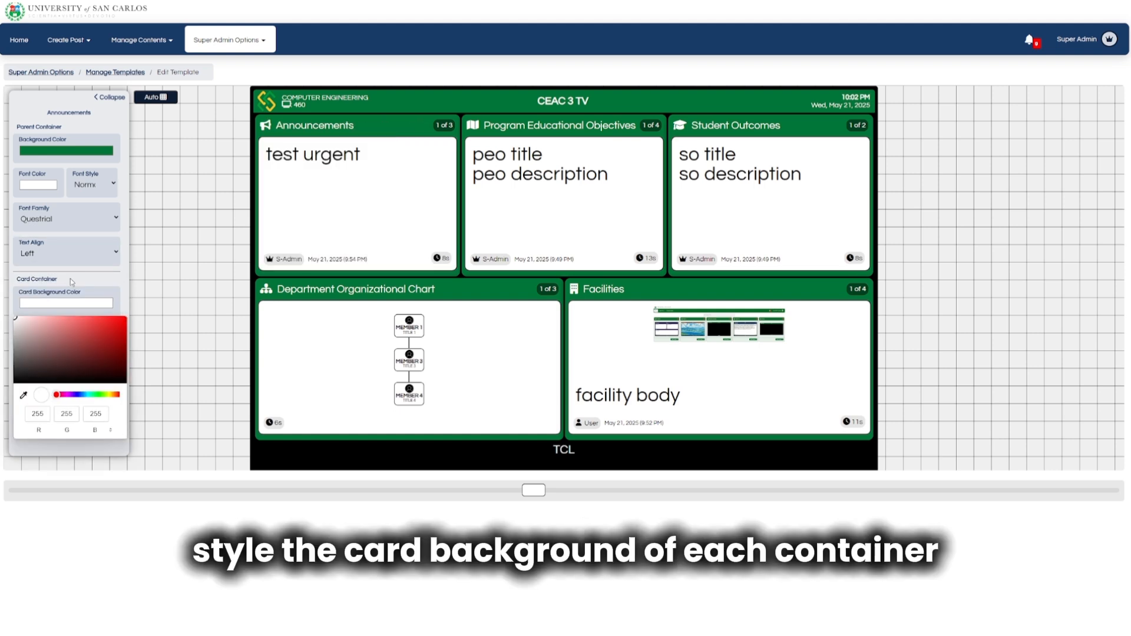
{"action": "left_click", "coordinate": [71, 281]}
{"action": "left_click", "coordinate": [52, 334]}
{"action": "mouse_move", "coordinate": [15, 410]}
{"action": "left_mouse_down"}
{"action": "mouse_move", "coordinate": [13, 354]}
{"action": "mouse_move", "coordinate": [13, 420]}
{"action": "left_mouse_up"}
{"action": "left_click", "coordinate": [90, 334]}
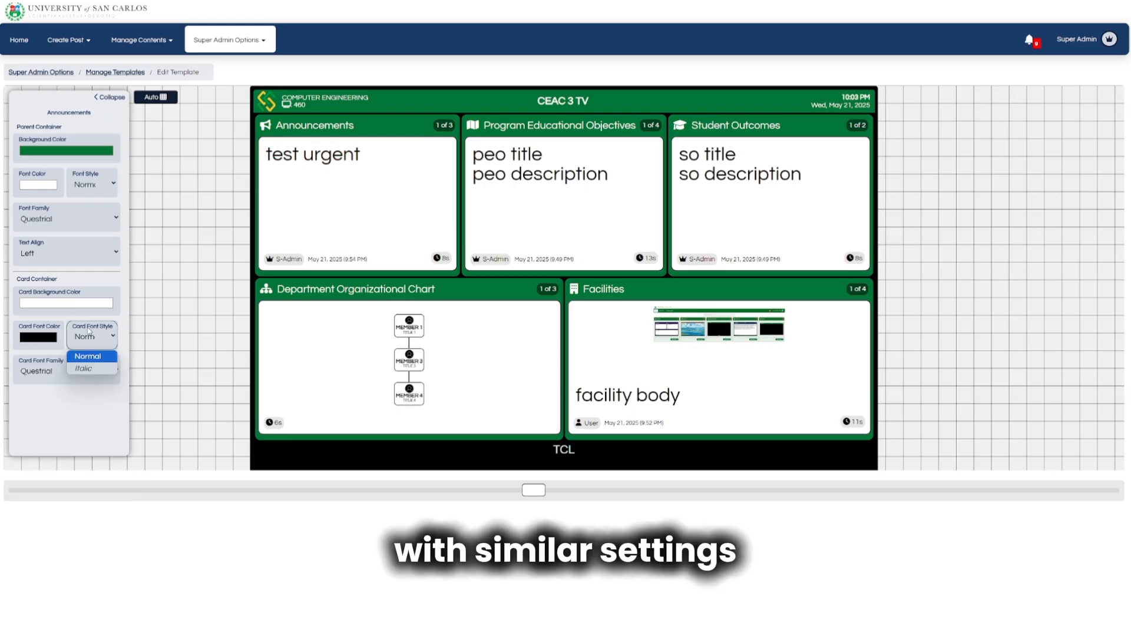
{"action": "left_click", "coordinate": [62, 375]}
{"action": "left_click", "coordinate": [61, 378]}
{"action": "left_click", "coordinate": [112, 97]}
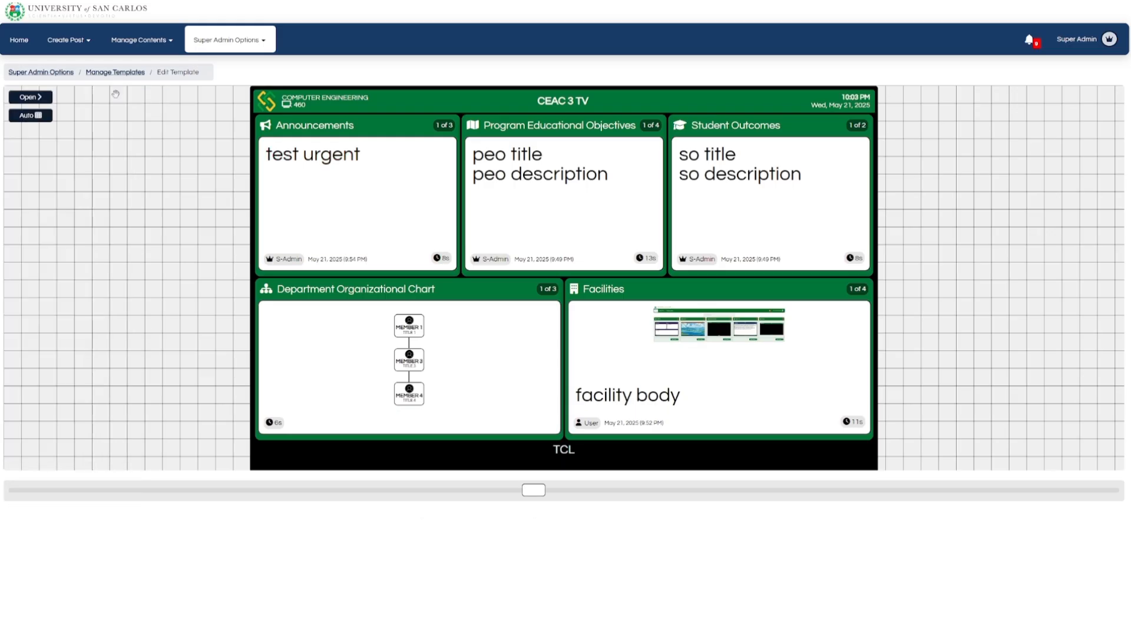
In CEAC 2's template, try an Image Background using the first image in Demo Video > Create Post.
{"action": "left_click", "coordinate": [22, 41]}
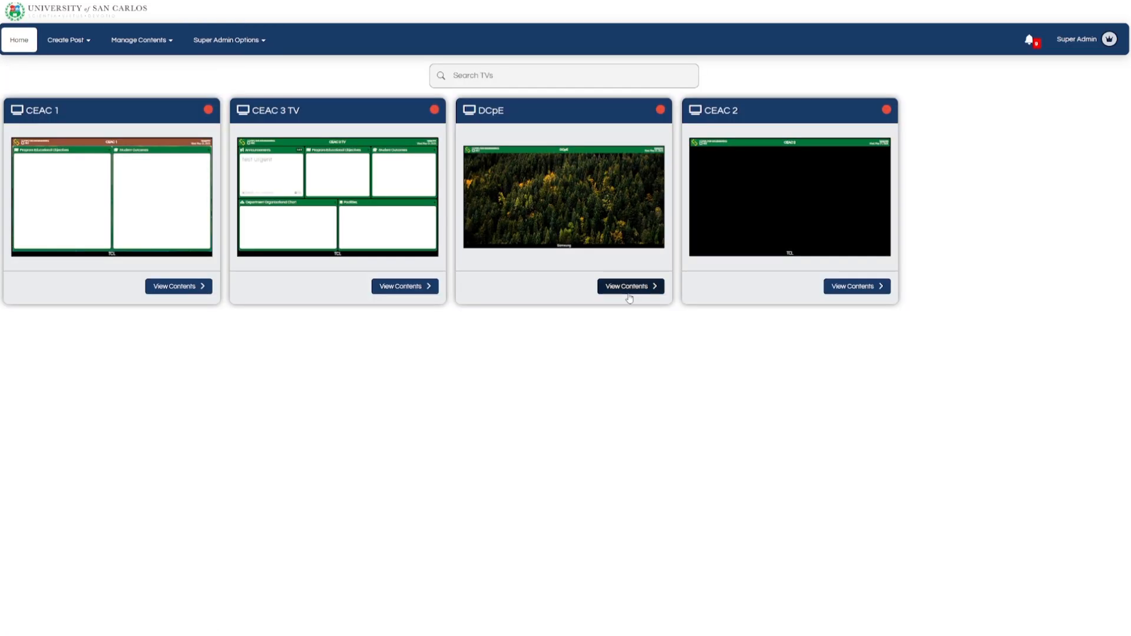
{"action": "left_click", "coordinate": [853, 291]}
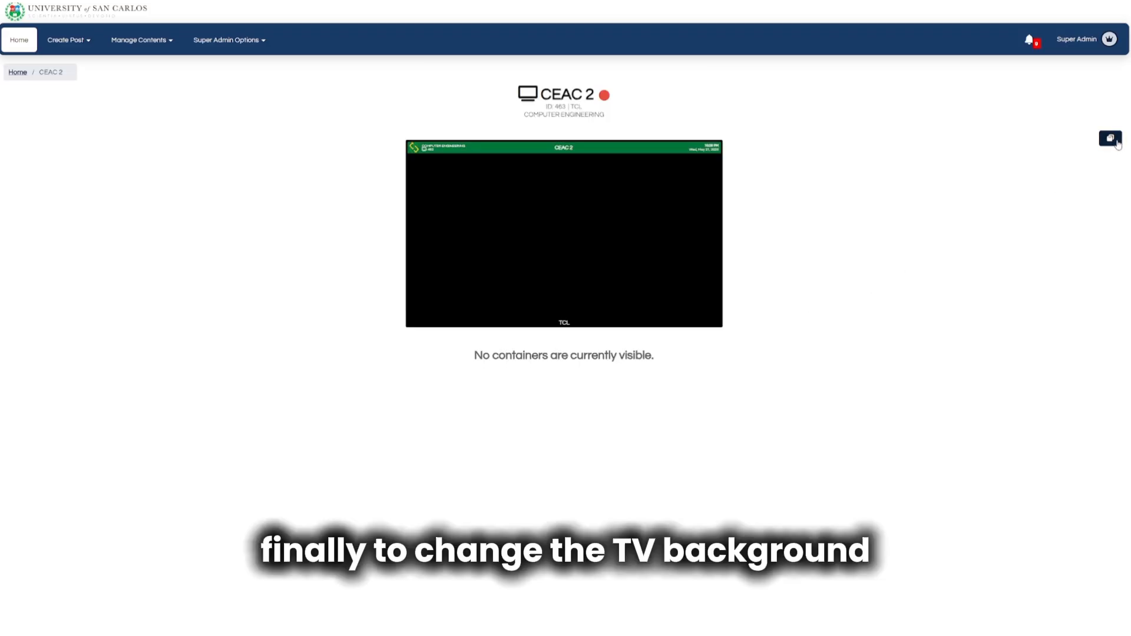
{"action": "left_click", "coordinate": [1110, 139]}
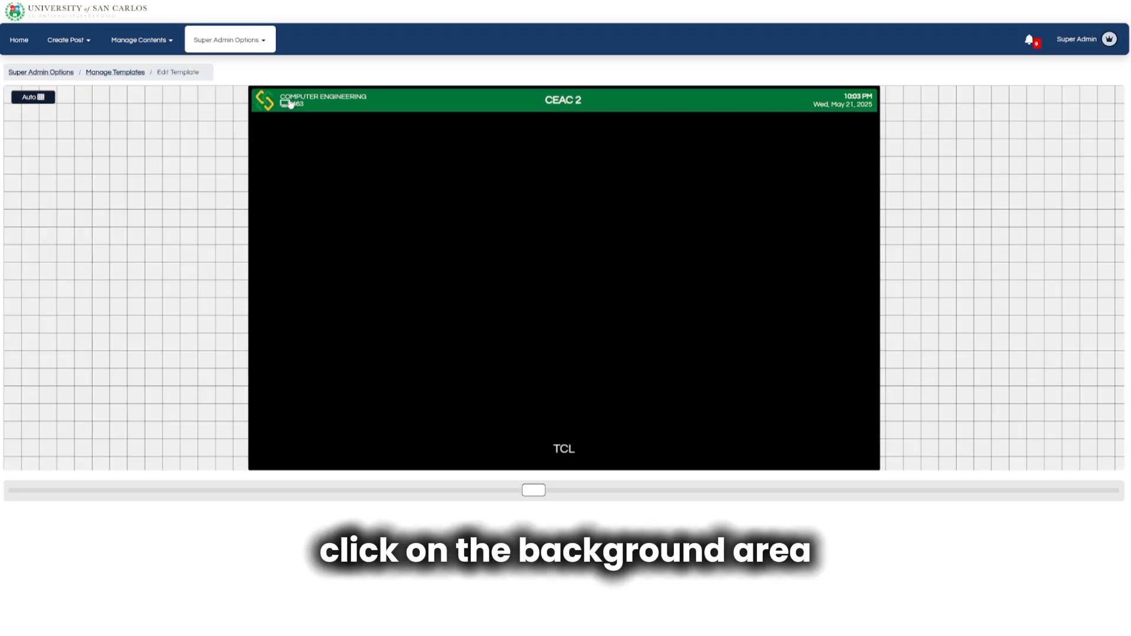
{"action": "left_click", "coordinate": [283, 105]}
{"action": "left_click", "coordinate": [52, 139]}
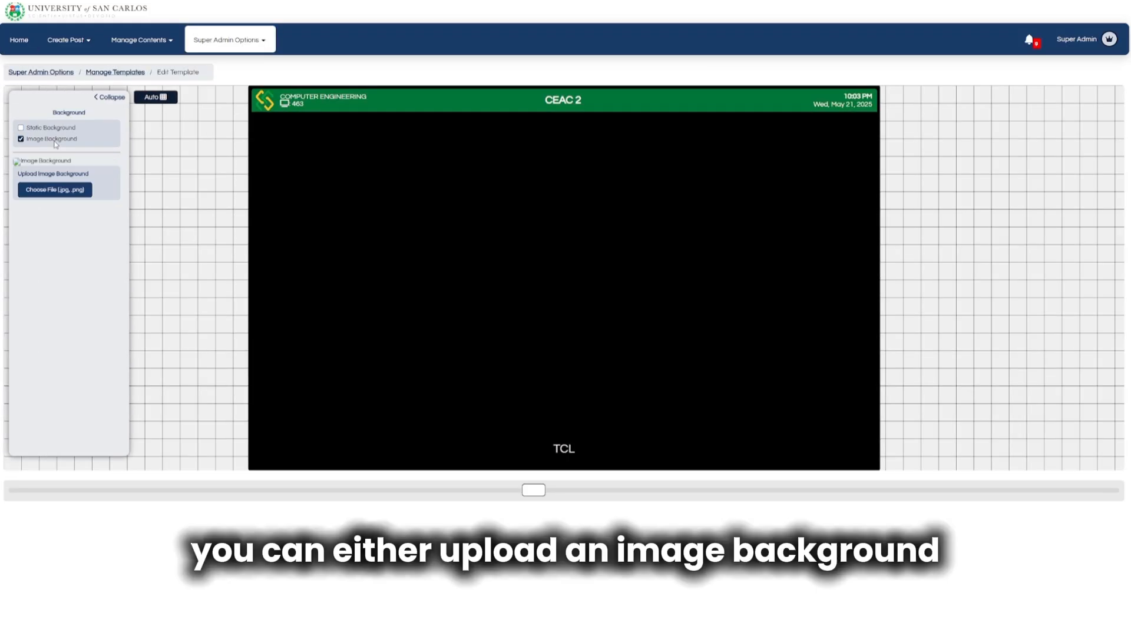
{"action": "left_click", "coordinate": [58, 190]}
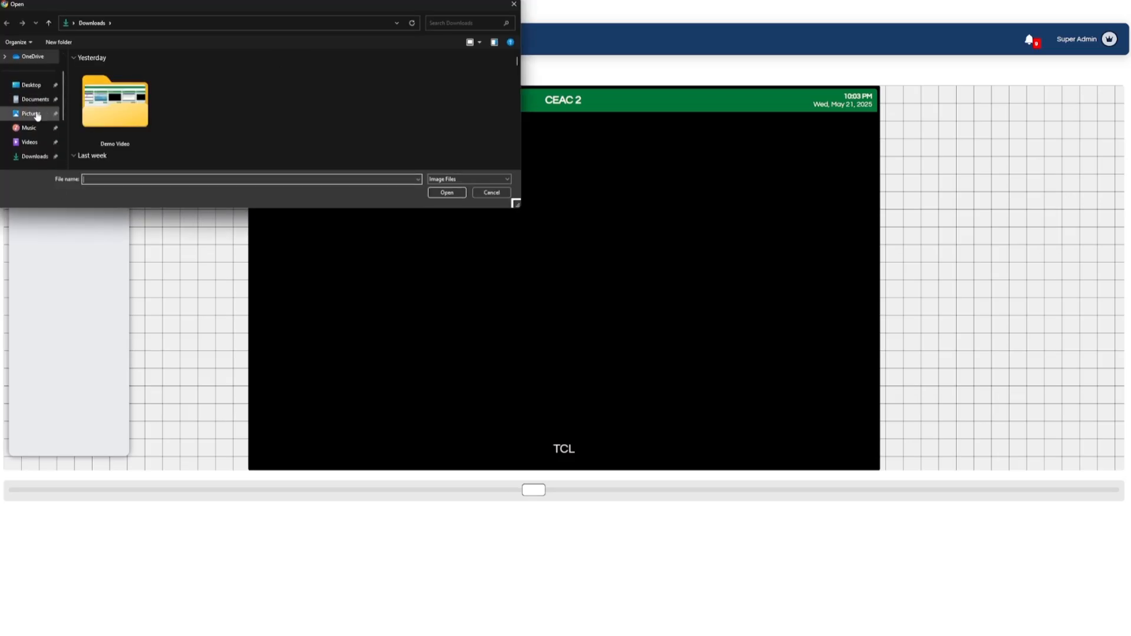
{"action": "double_click", "coordinate": [82, 95]}
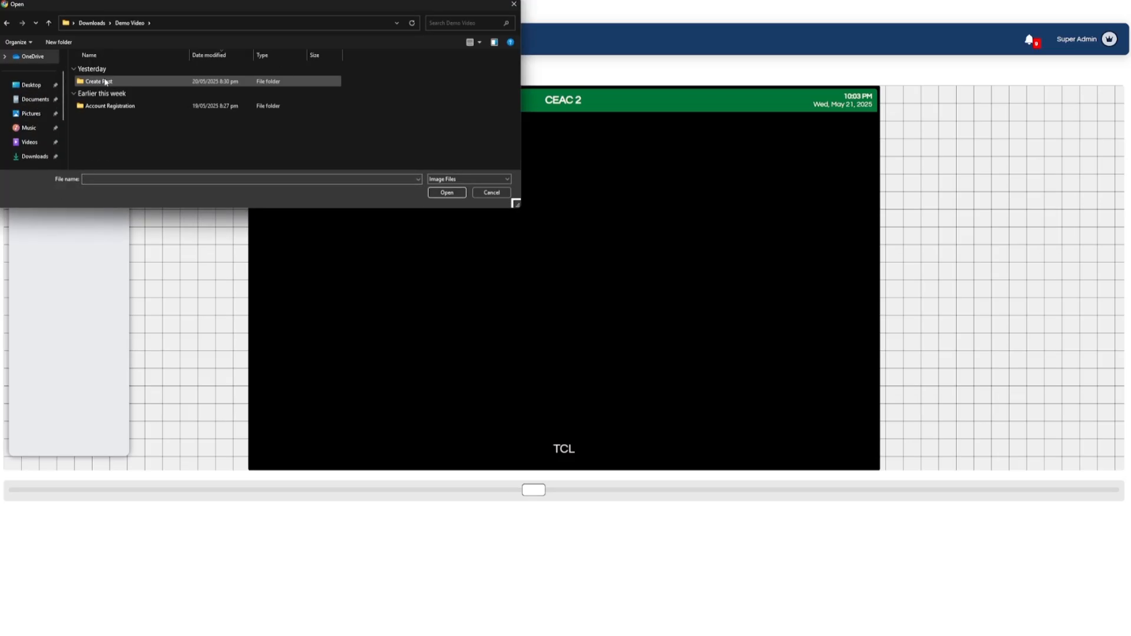
{"action": "double_click", "coordinate": [100, 81]}
{"action": "double_click", "coordinate": [105, 80]}
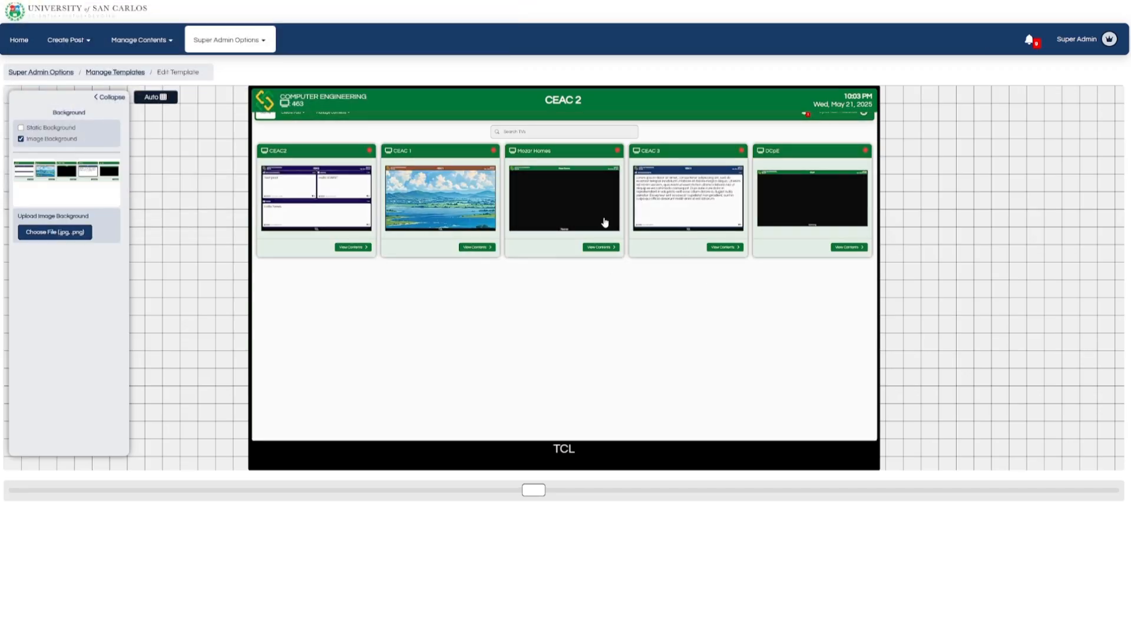
Switch back to a Static Background colour, try red, then collapse and return Home.
{"action": "left_click", "coordinate": [59, 129]}
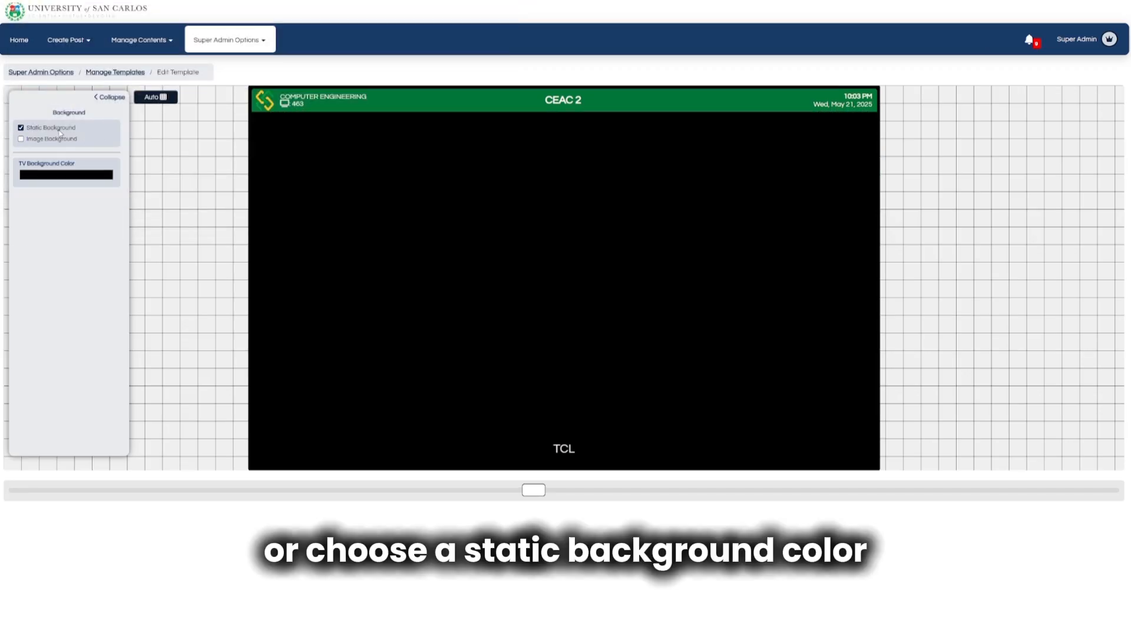
{"action": "left_click", "coordinate": [61, 175]}
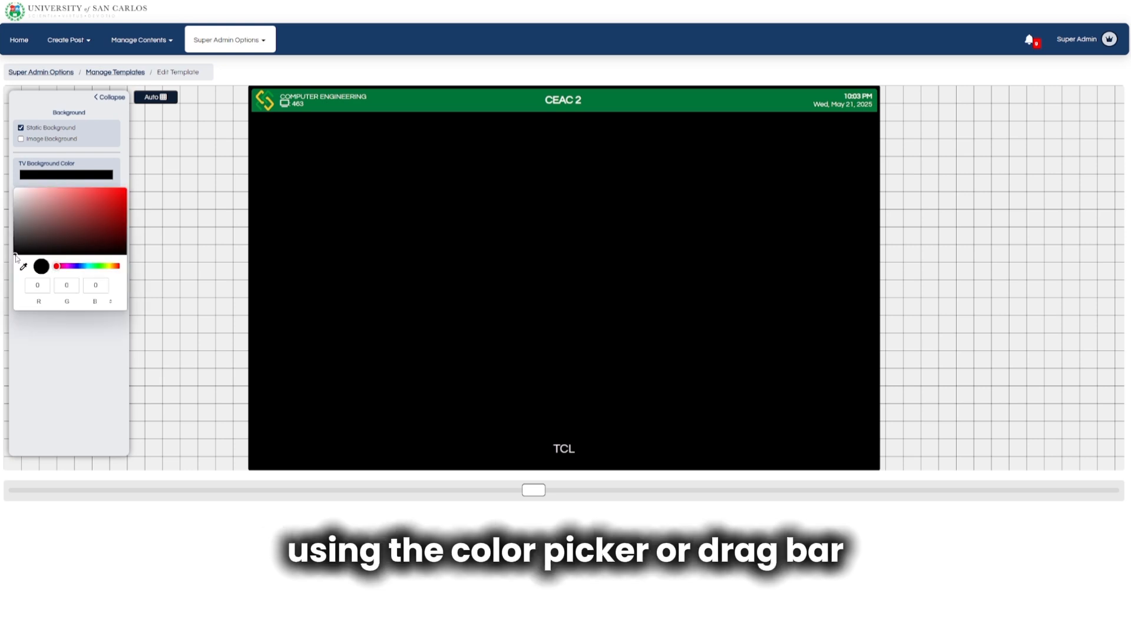
{"action": "left_click_drag", "start_coordinate": [16, 255], "coordinate": [169, 277]}
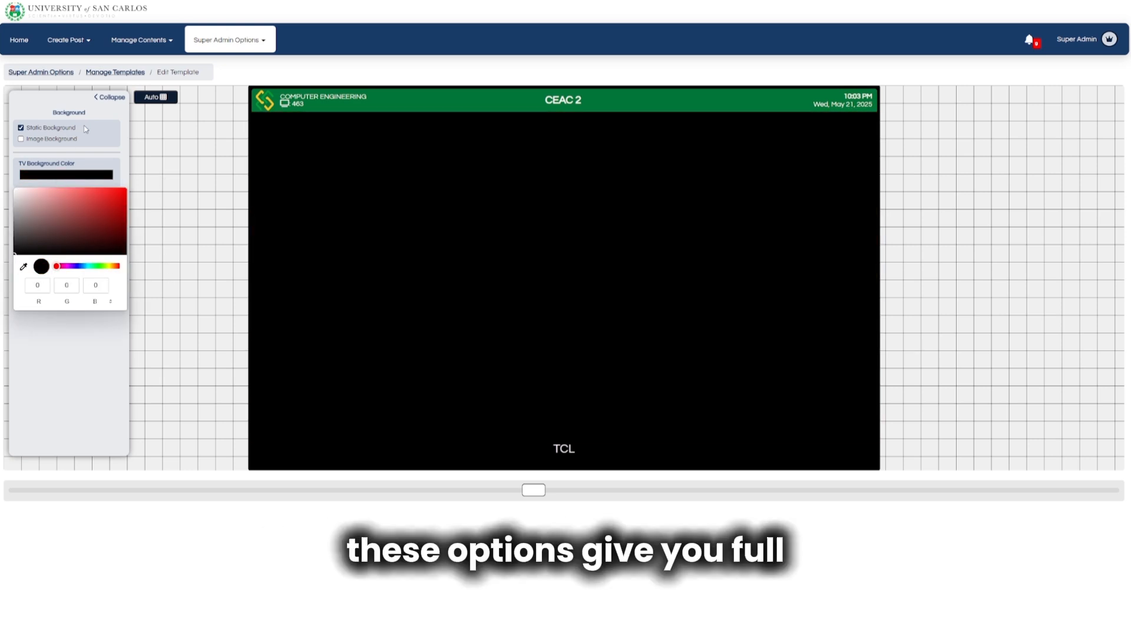
{"action": "left_click", "coordinate": [106, 97]}
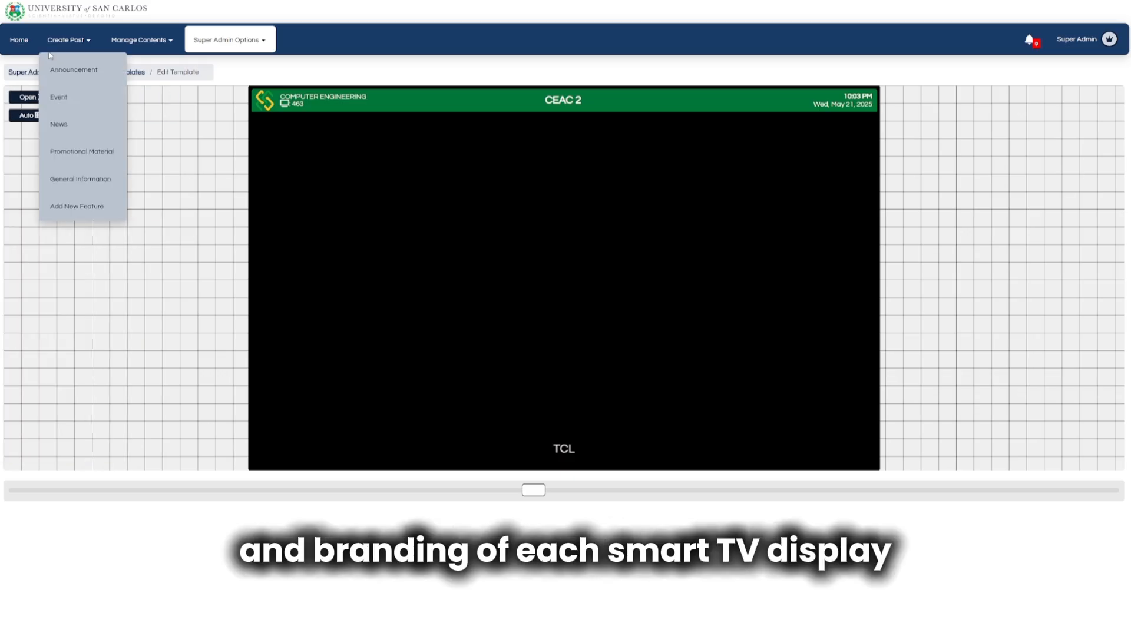
{"action": "left_click", "coordinate": [19, 40]}
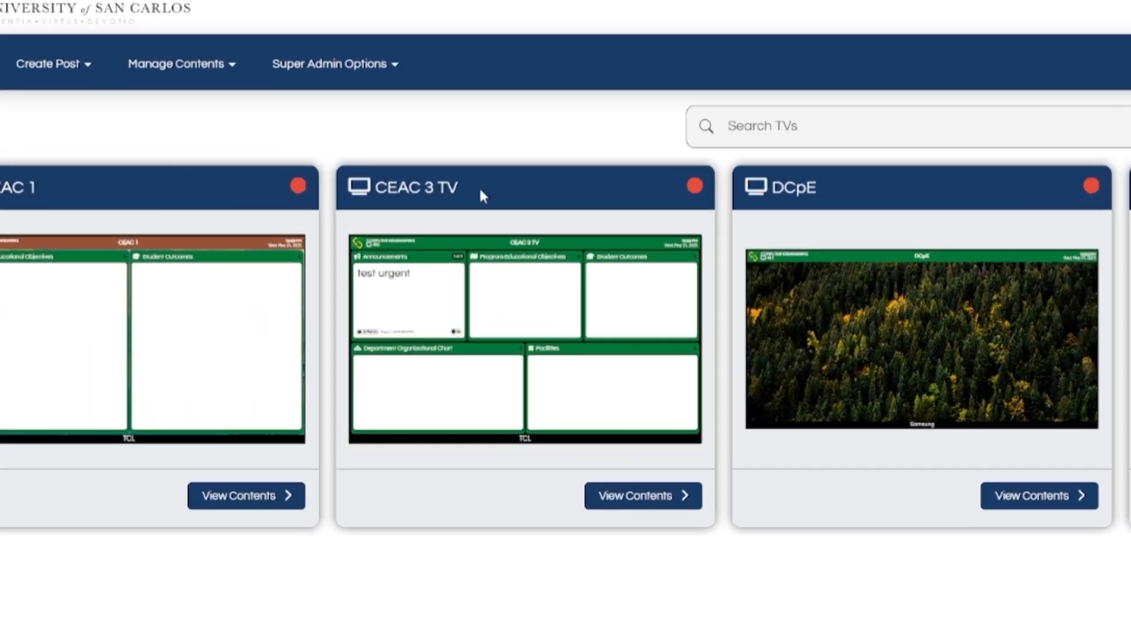
Change Display Time to minimum 1, maximum 30 and interval 10 seconds, and confirm the update.
{"action": "left_click", "coordinate": [259, 46]}
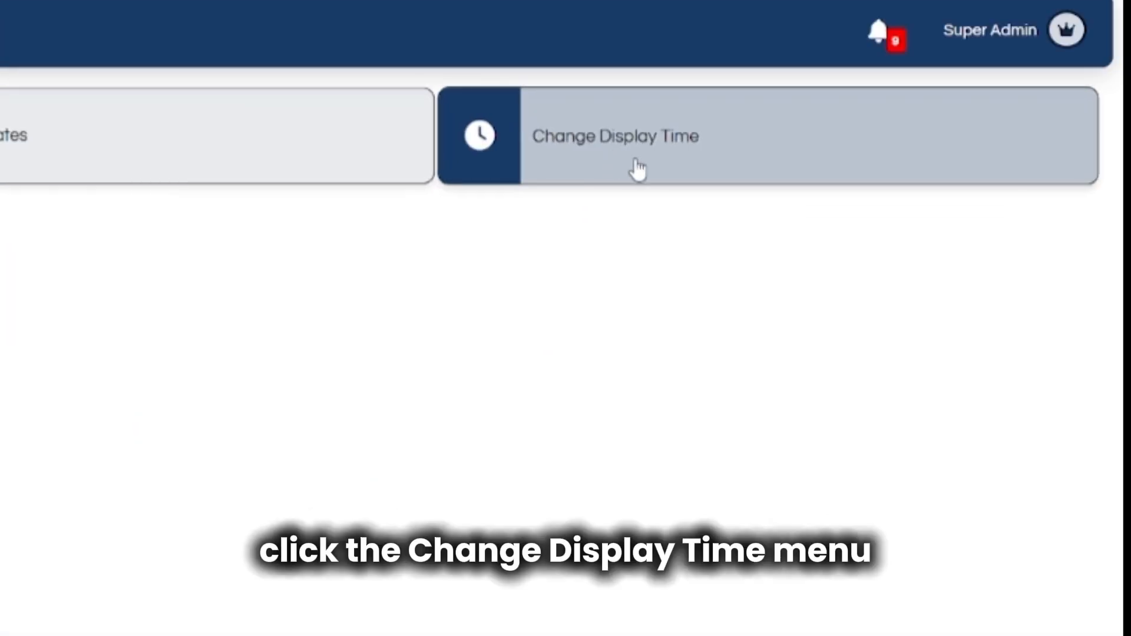
{"action": "left_click", "coordinate": [636, 168]}
{"action": "left_click", "coordinate": [422, 279]}
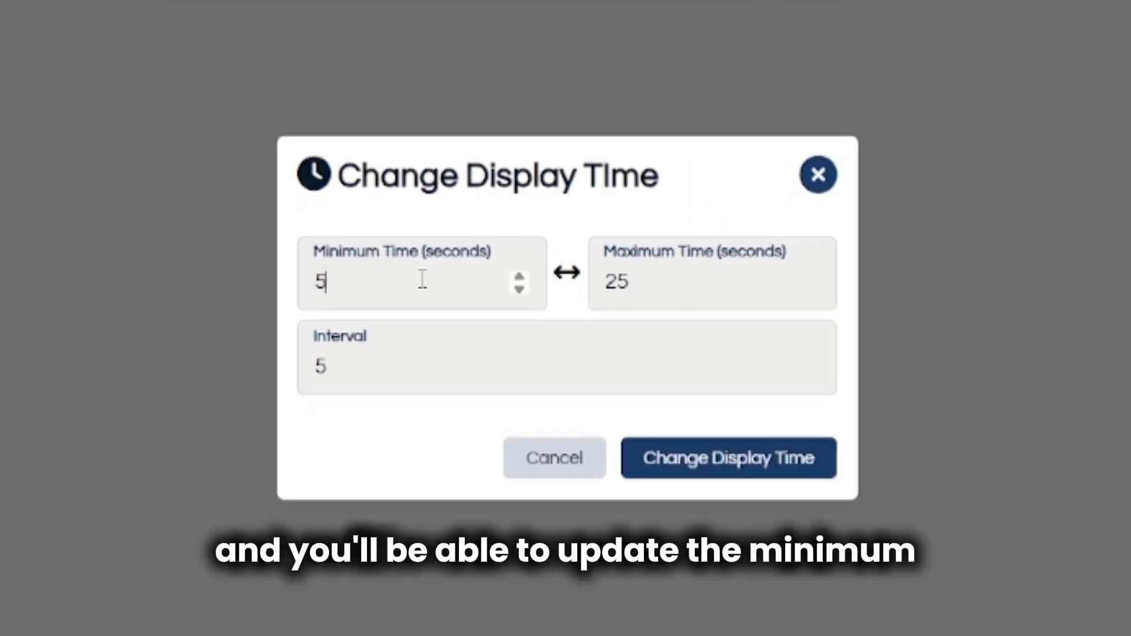
{"action": "left_click", "coordinate": [520, 289]}
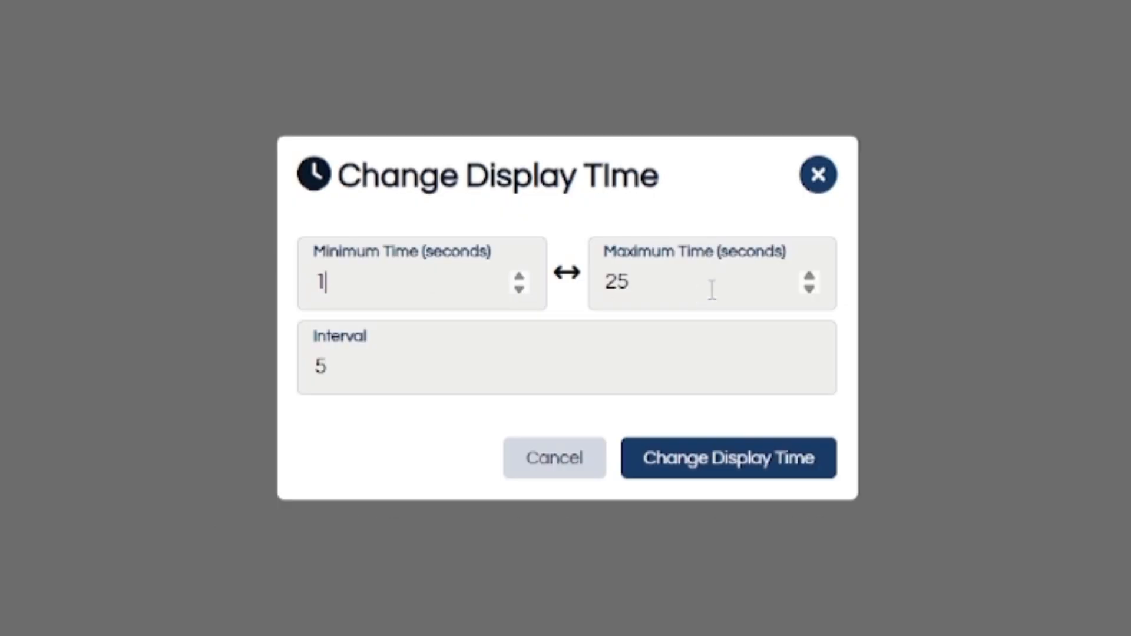
{"action": "left_click", "coordinate": [810, 276]}
{"action": "left_click", "coordinate": [810, 276]}
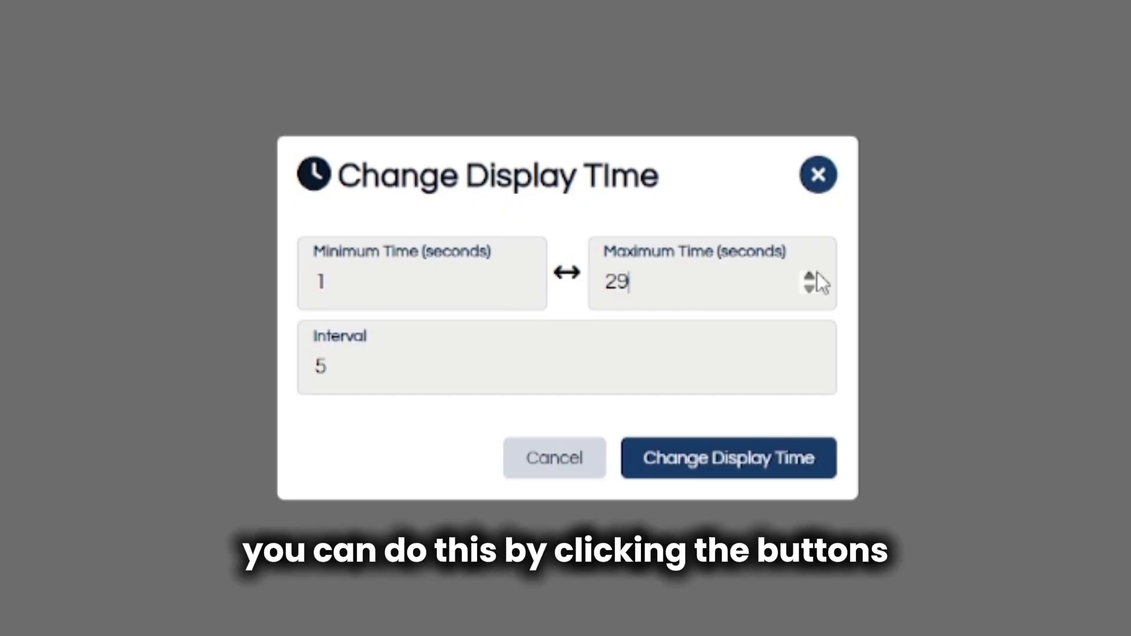
{"action": "left_click", "coordinate": [816, 276]}
{"action": "left_click", "coordinate": [814, 361]}
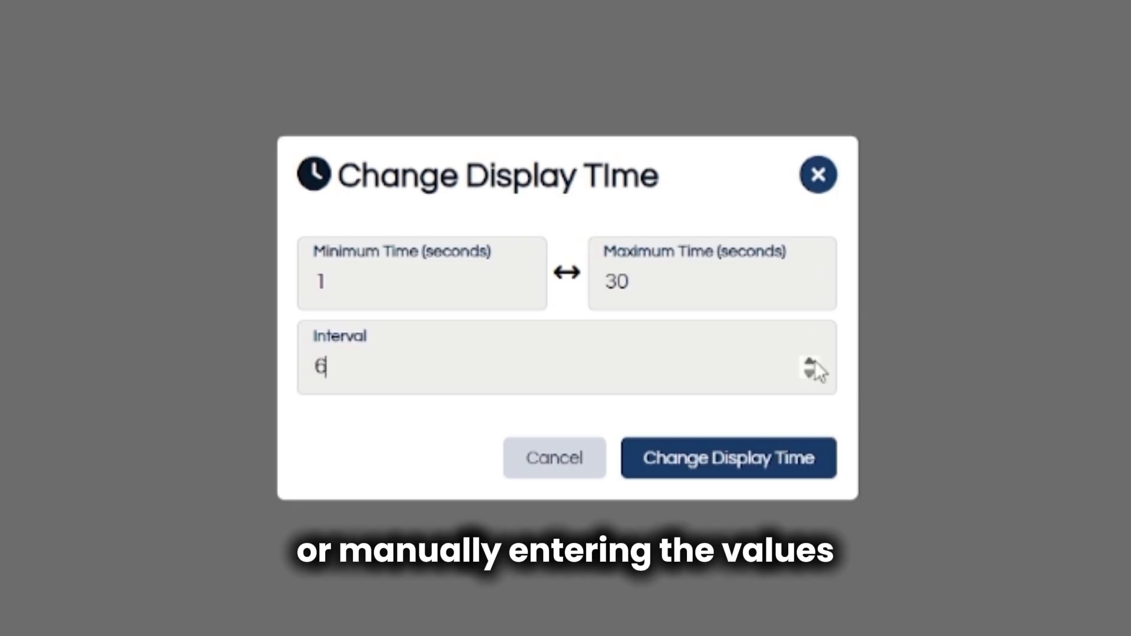
{"action": "left_click", "coordinate": [815, 360]}
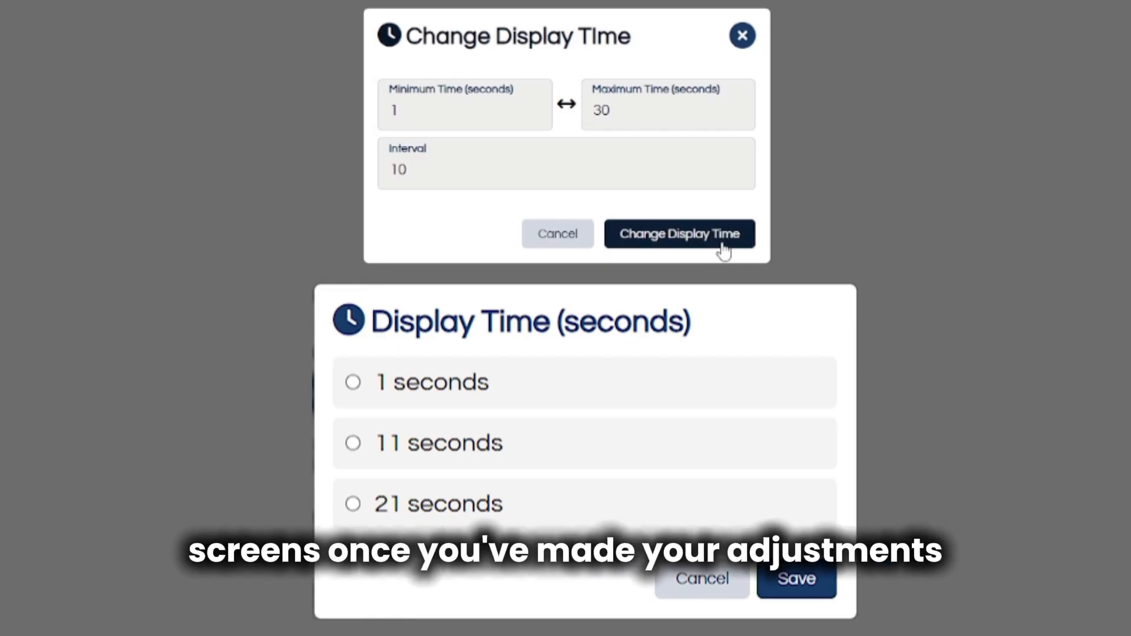
{"action": "left_click", "coordinate": [723, 241]}
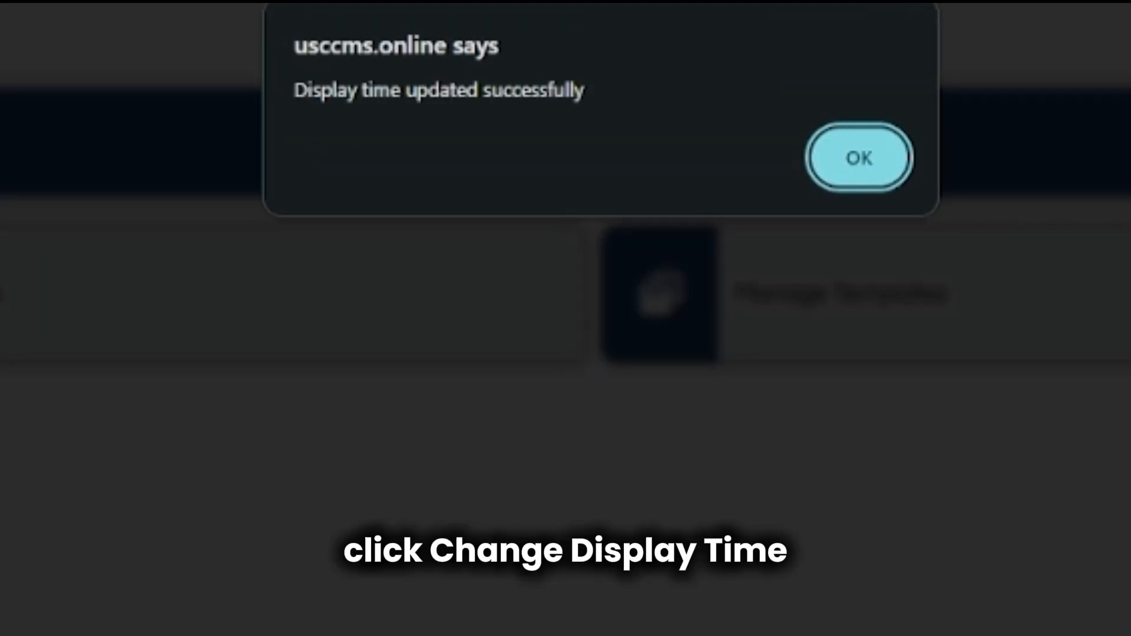
{"action": "left_click", "coordinate": [851, 180]}
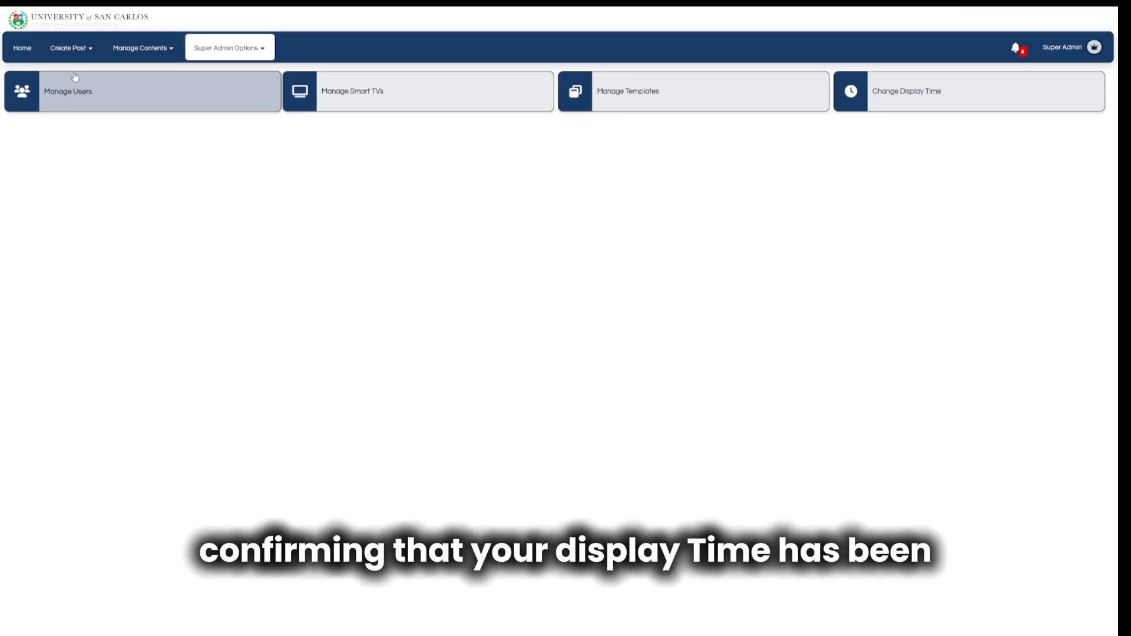
Return Home and scroll through the recent alerts in the notifications dropdown.
{"action": "left_click", "coordinate": [21, 56]}
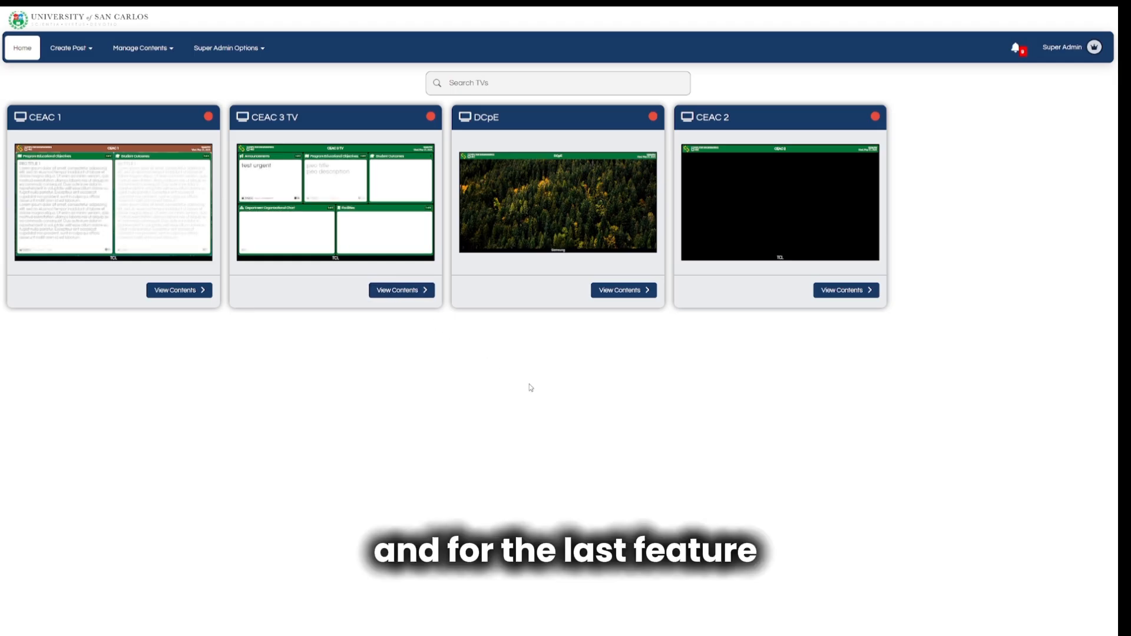
{"action": "left_click", "coordinate": [1015, 47]}
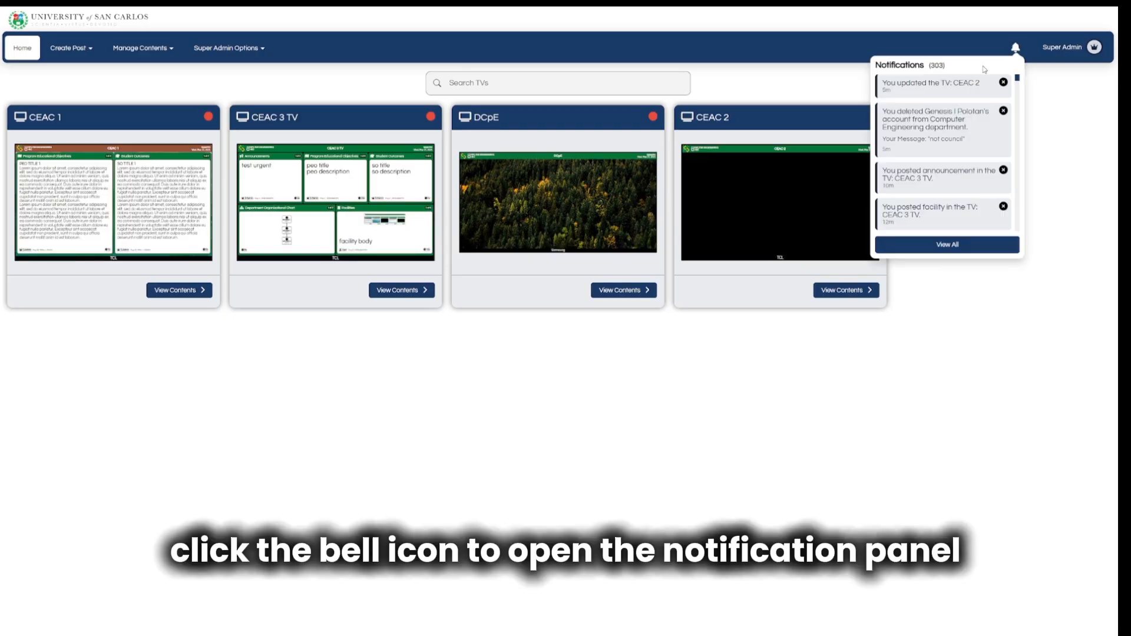
{"action": "scroll", "coordinate": [973, 112], "scroll_direction": "down", "scroll_amount": 6}
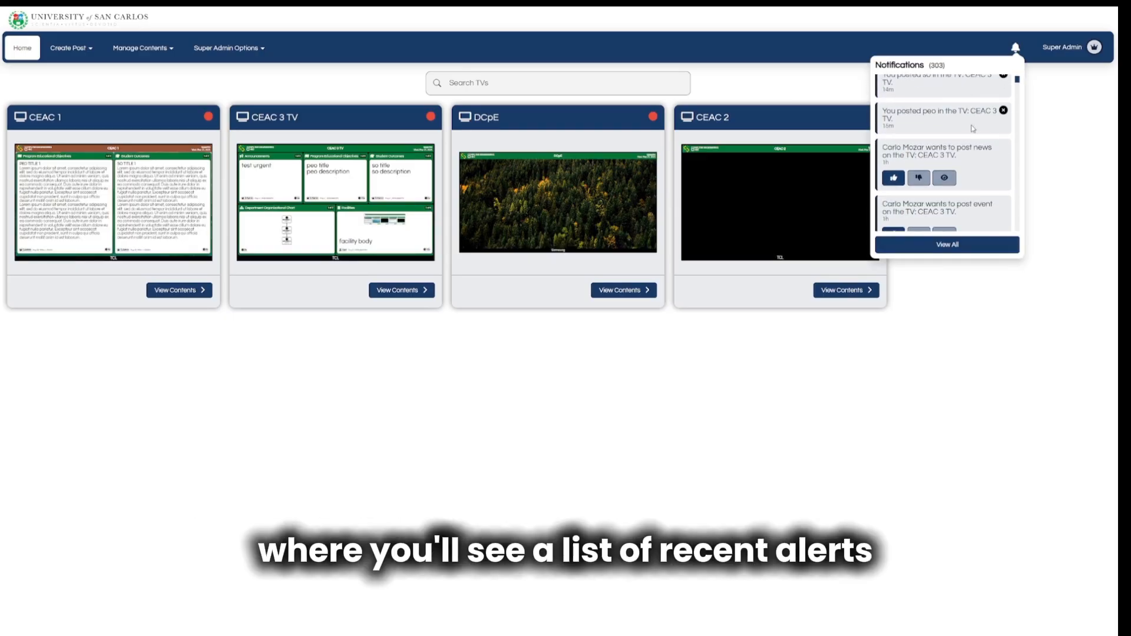
{"action": "scroll", "coordinate": [973, 128], "scroll_direction": "down", "scroll_amount": 8}
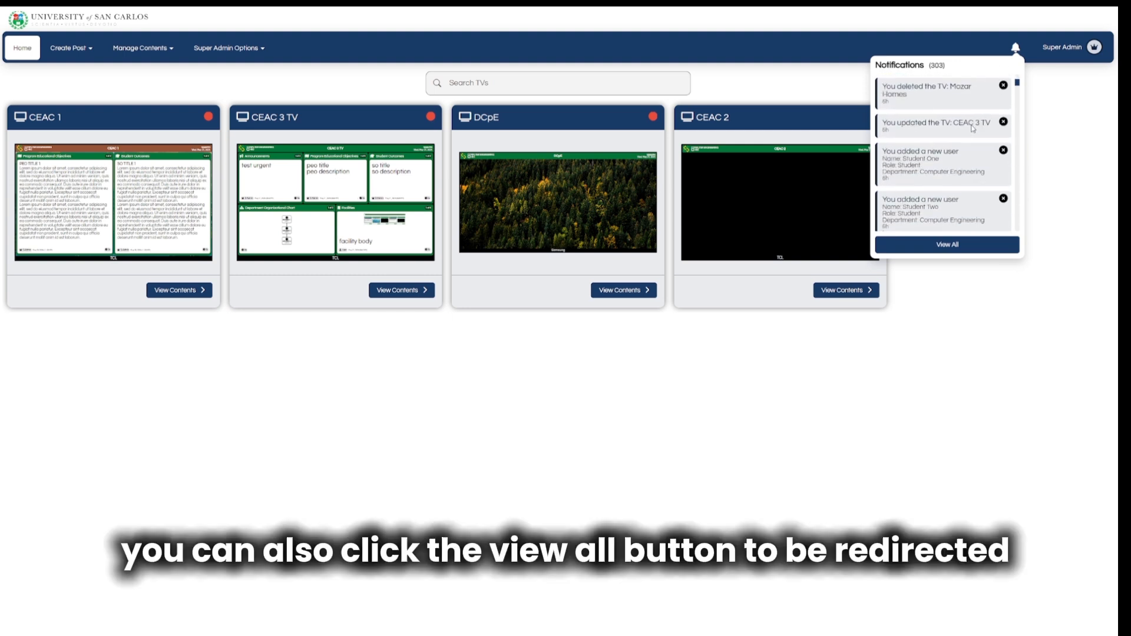
Open View All and scroll through the full list of 303 notifications.
{"action": "left_click", "coordinate": [964, 247]}
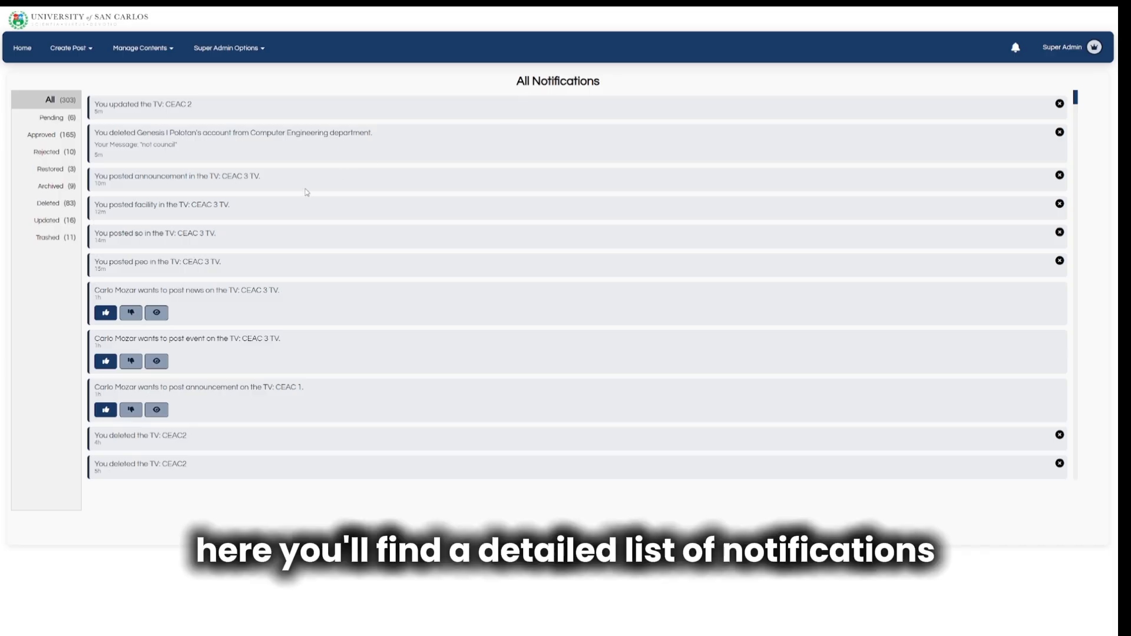
{"action": "scroll", "coordinate": [306, 192], "scroll_direction": "down", "scroll_amount": 5}
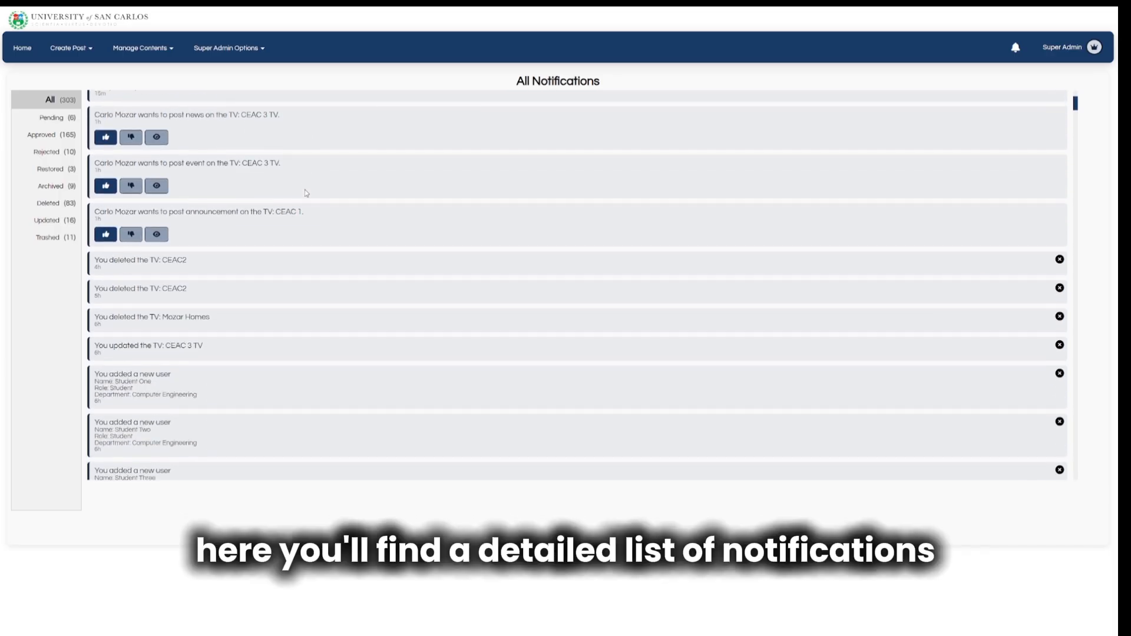
{"action": "scroll", "coordinate": [306, 193], "scroll_direction": "down", "scroll_amount": 2}
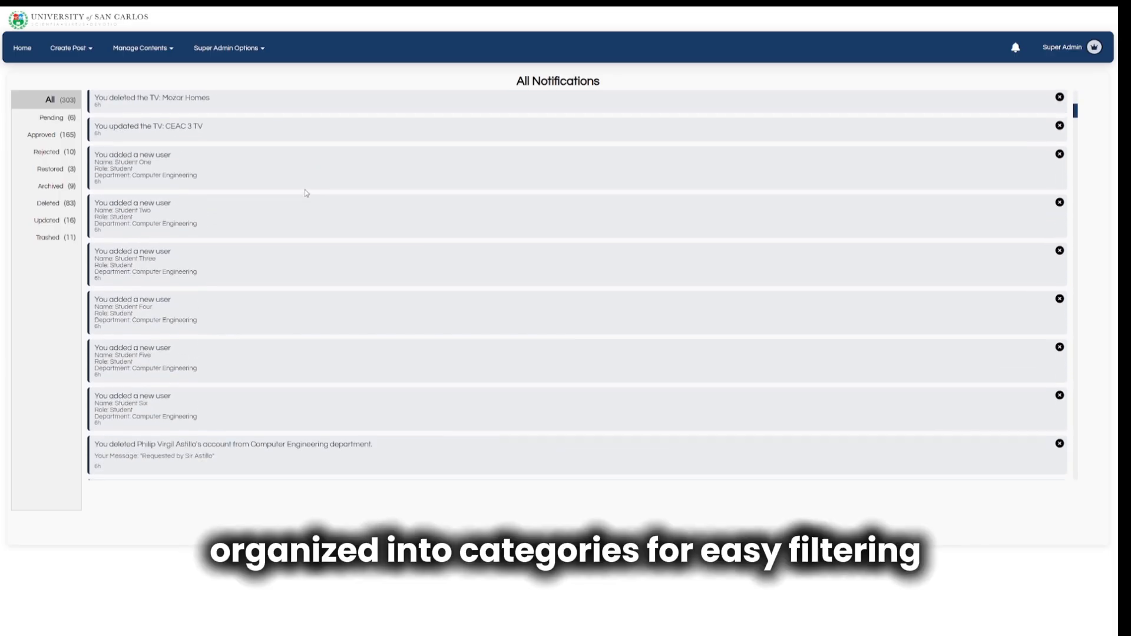
Filter to Pending notifications, preview a pending post, then reopen the All Notifications page.
{"action": "left_click", "coordinate": [73, 118]}
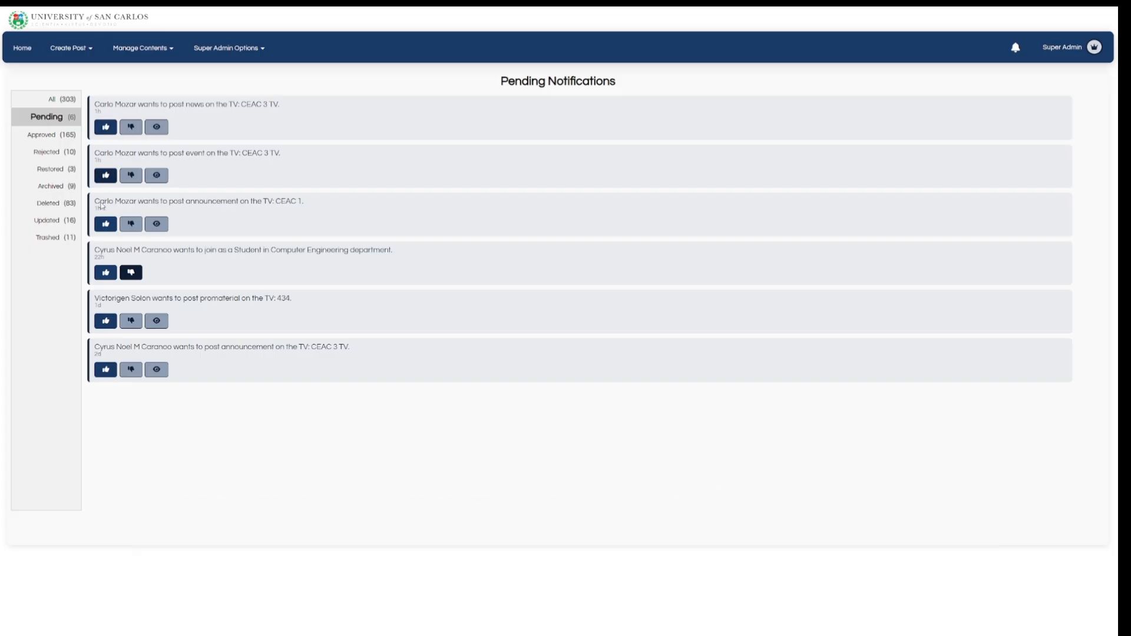
{"action": "left_click", "coordinate": [157, 228]}
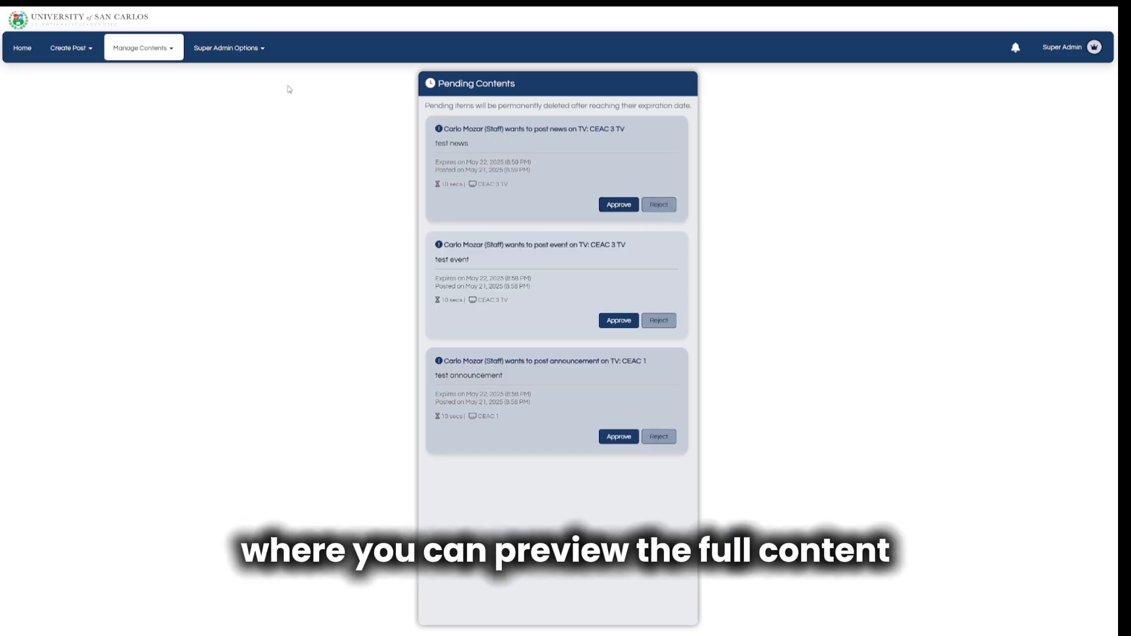
{"action": "left_click", "coordinate": [203, 59]}
{"action": "left_click", "coordinate": [1022, 49]}
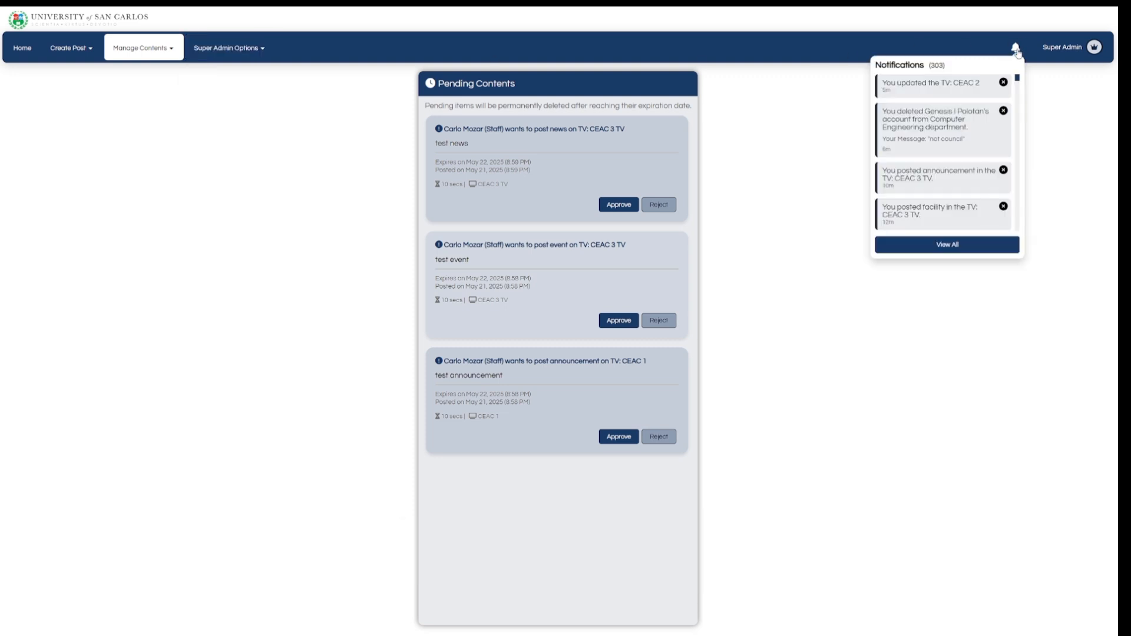
{"action": "left_click", "coordinate": [933, 243]}
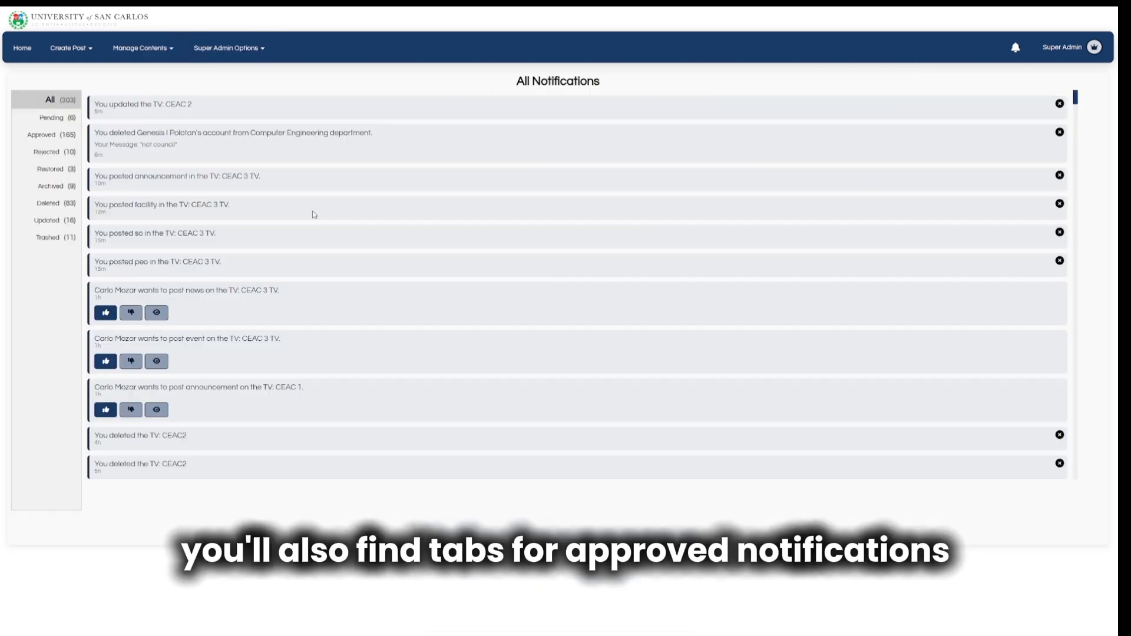
Filter by Approved, Rejected, Restored, Archived, Deleted, Updated and Trashed, then return Home.
{"action": "left_click", "coordinate": [52, 134]}
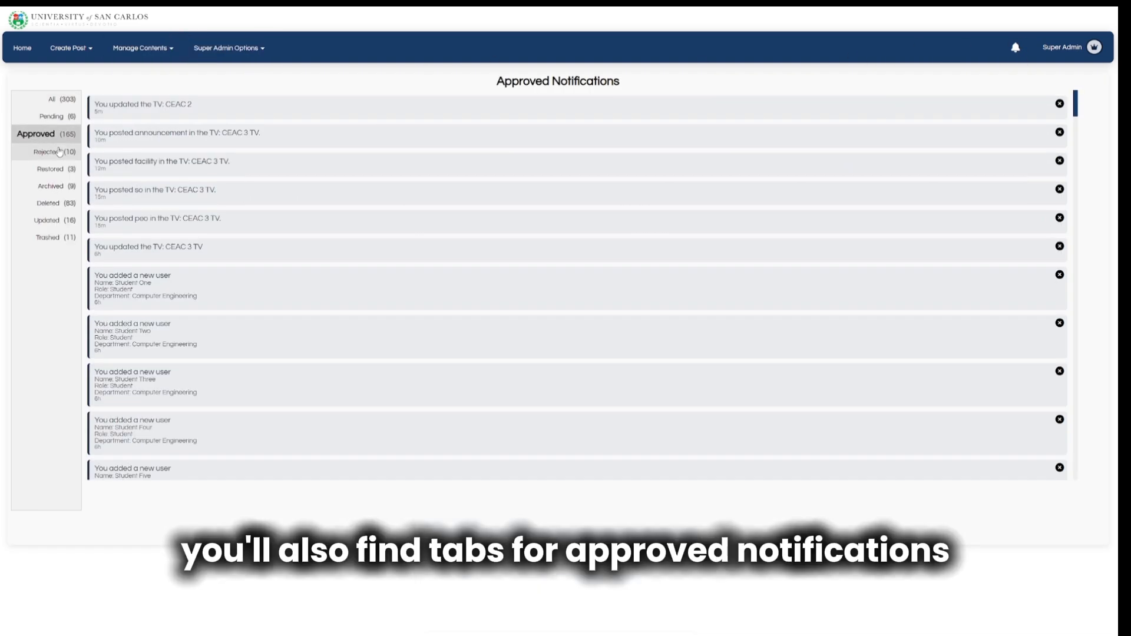
{"action": "left_click", "coordinate": [59, 152]}
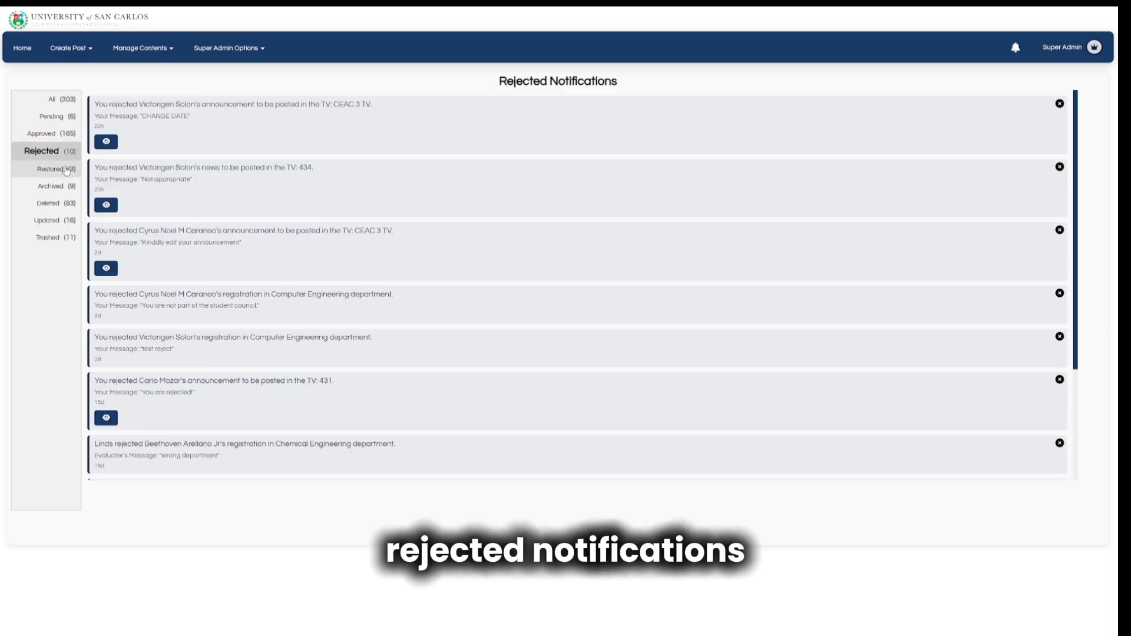
{"action": "left_click", "coordinate": [66, 169]}
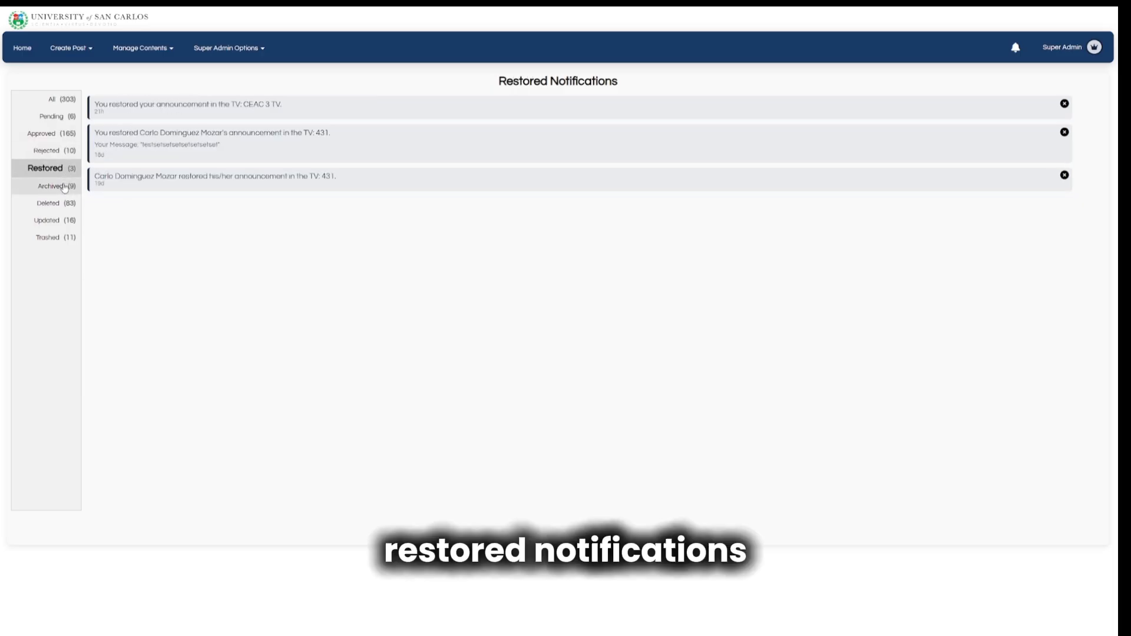
{"action": "left_click", "coordinate": [64, 186]}
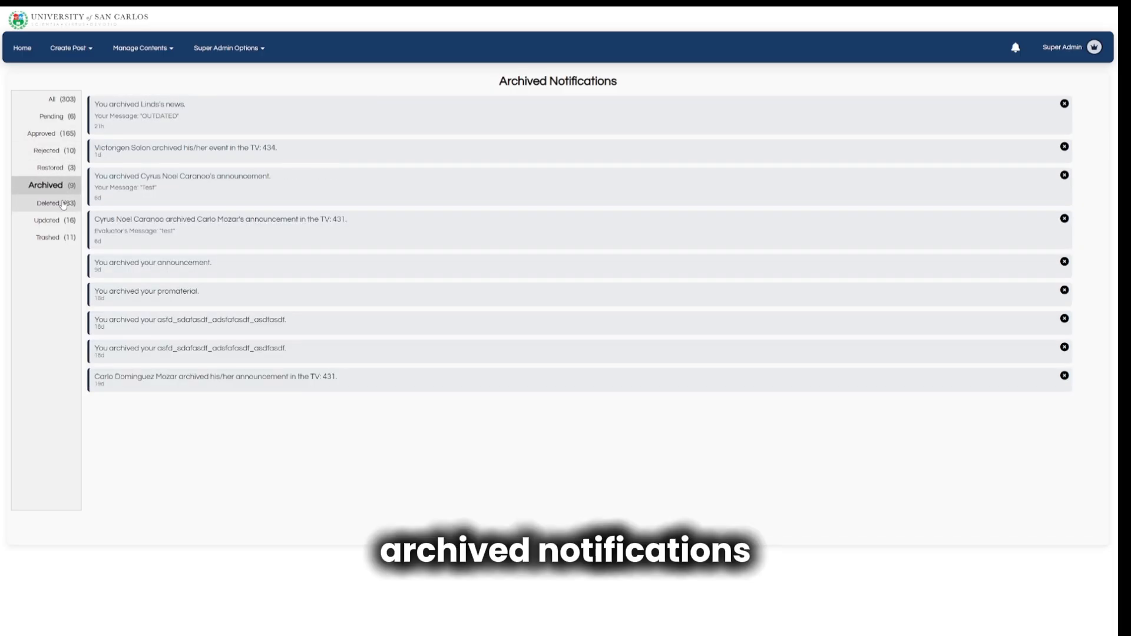
{"action": "left_click", "coordinate": [63, 204]}
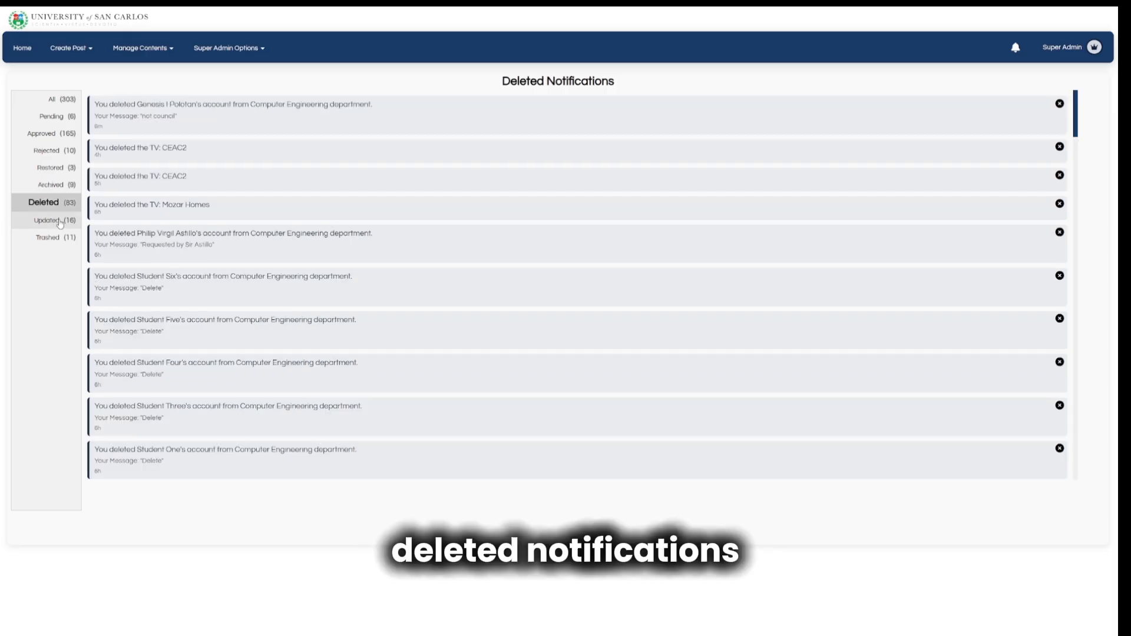
{"action": "left_click", "coordinate": [60, 223]}
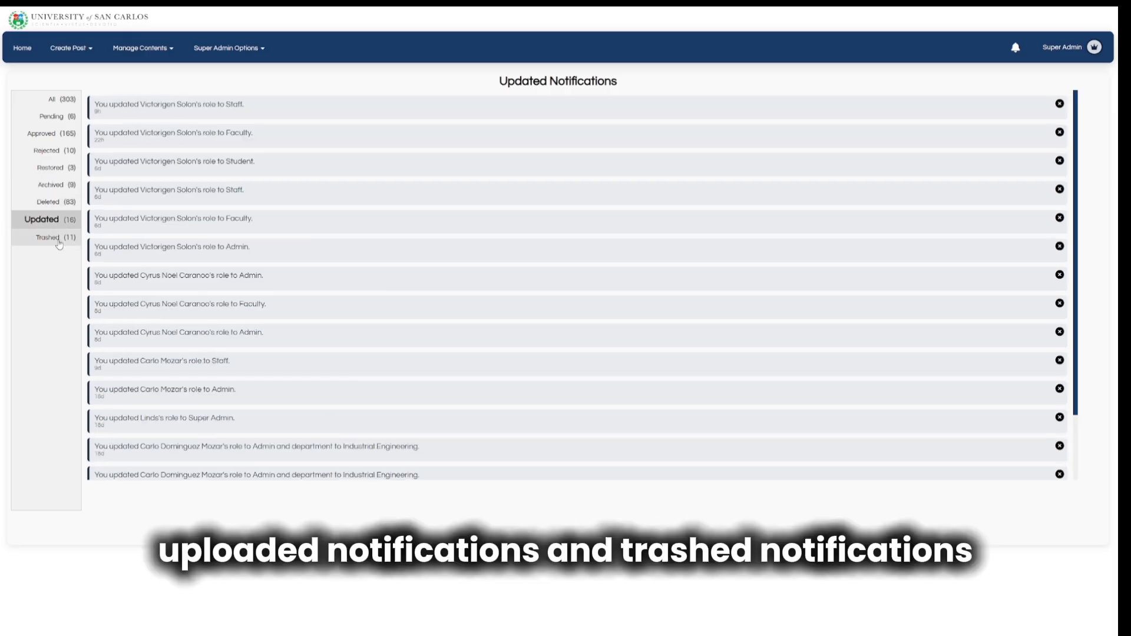
{"action": "left_click", "coordinate": [59, 240]}
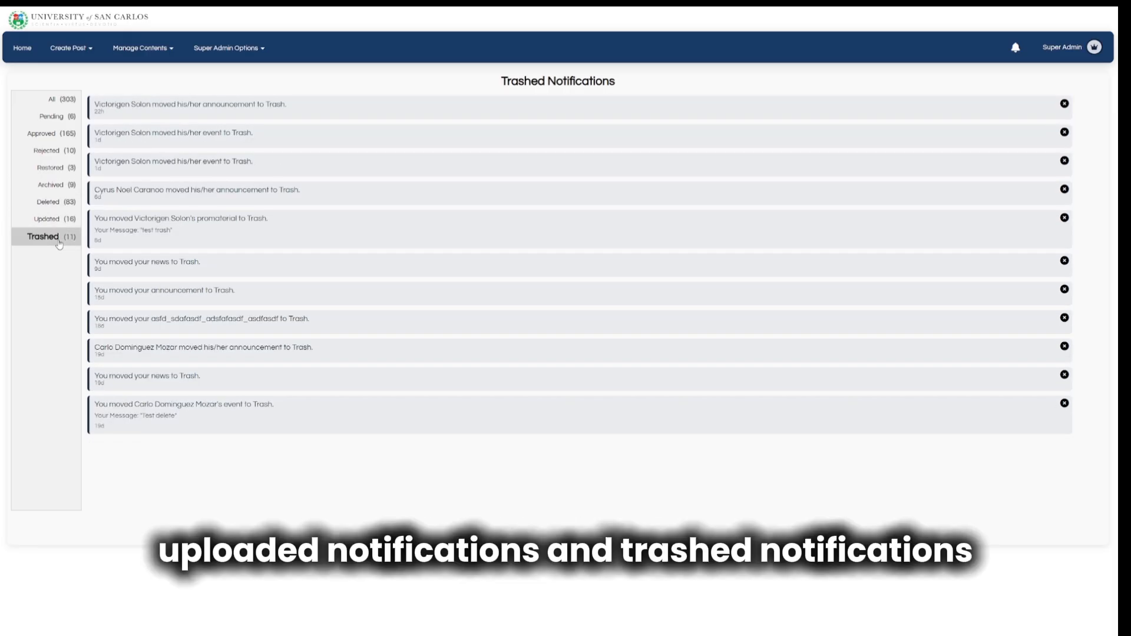
{"action": "left_click", "coordinate": [31, 53]}
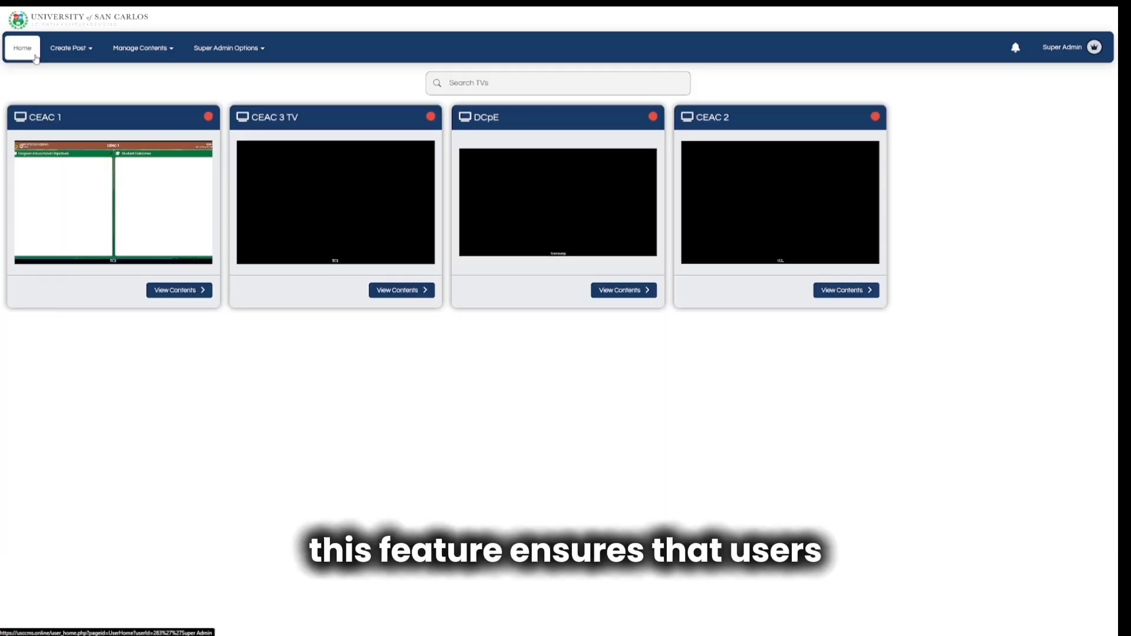